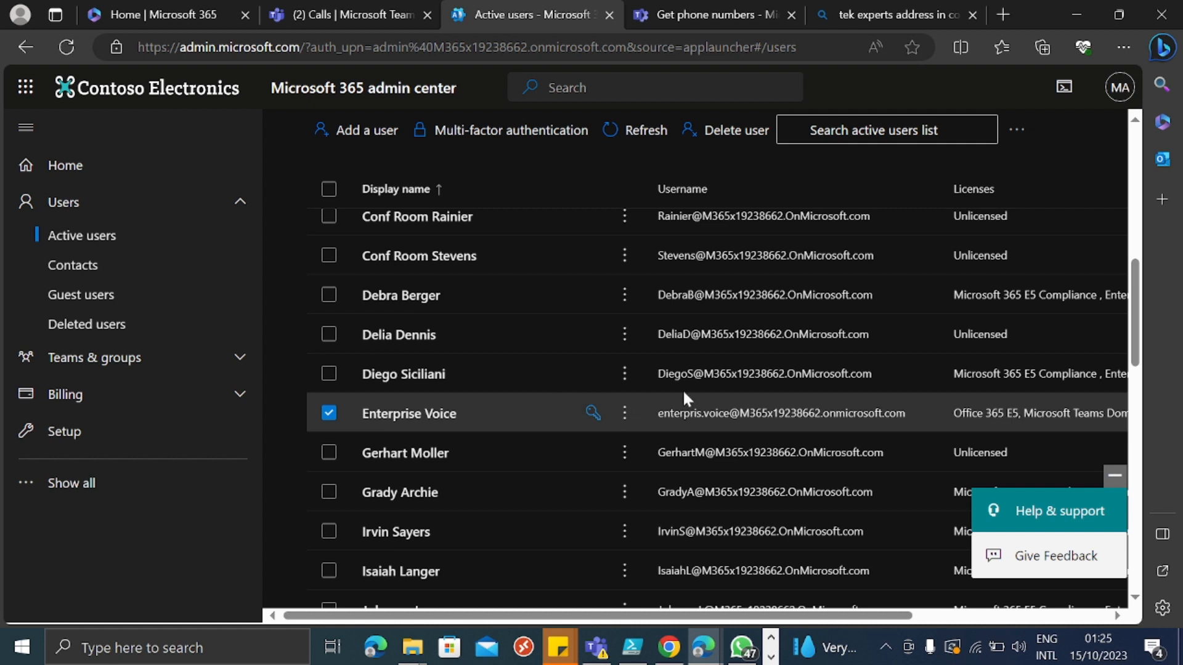
# Collapse the help and feedback widget and open the details of the Enterprise Voice user
pyautogui.click(1114, 476)
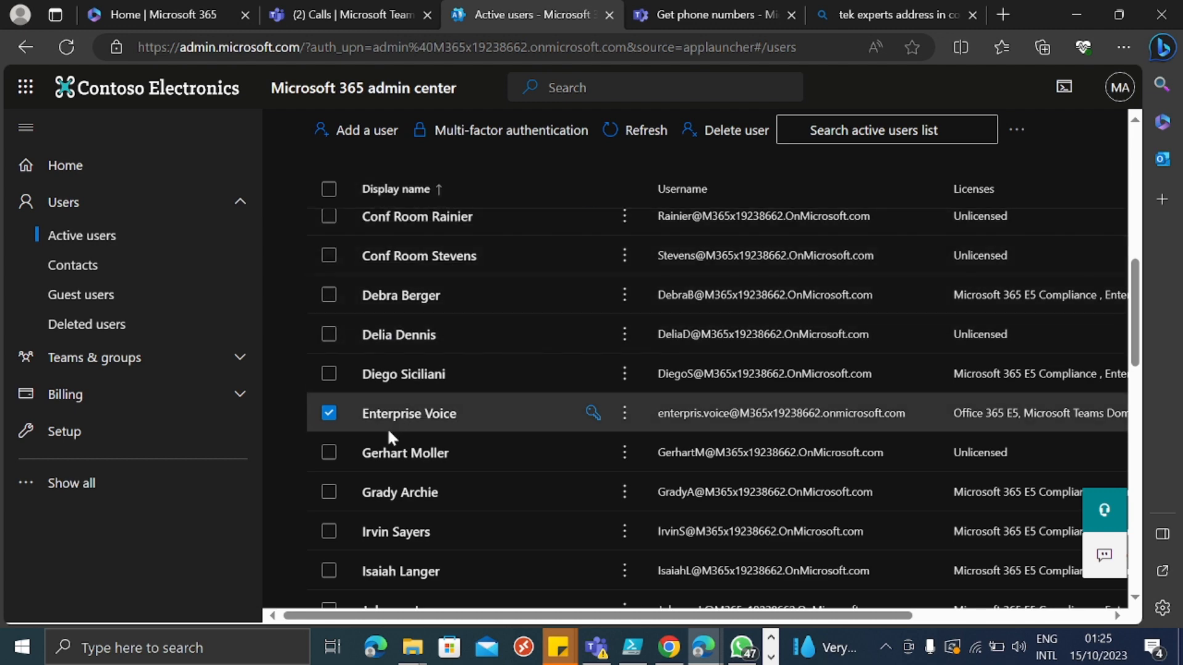
pyautogui.click(407, 419)
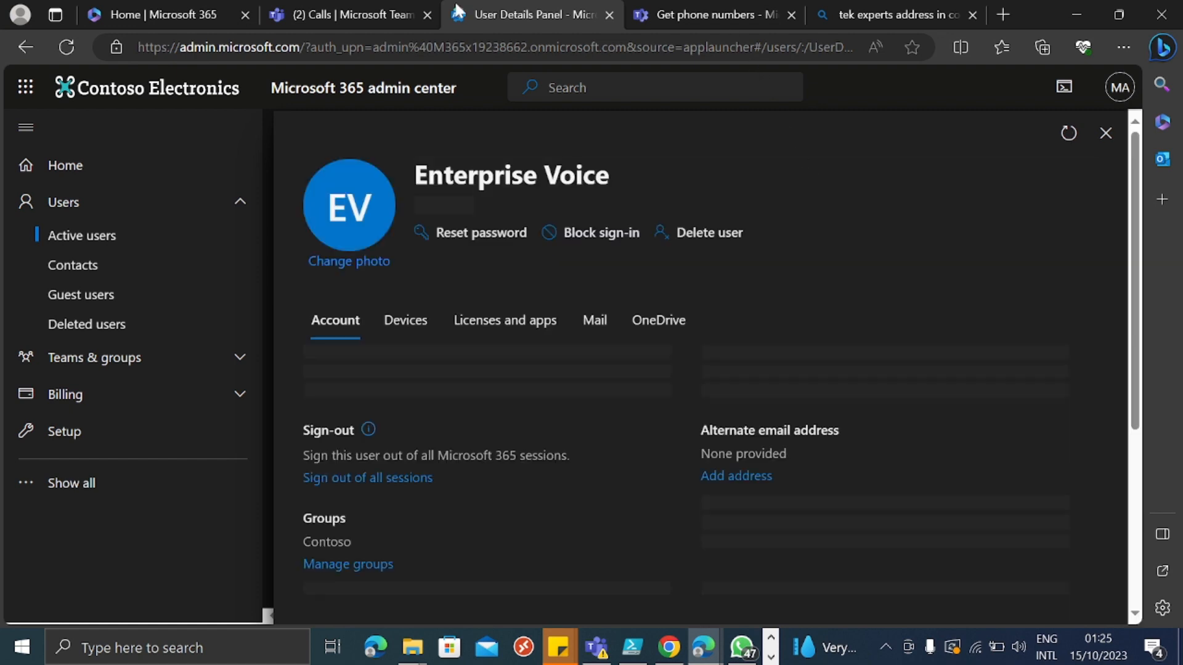
# Compare the Teams Calls page of the signed-in administrator with the Enterprise Voice user's Calls page in the InPrivate window
pyautogui.click(324, 9)
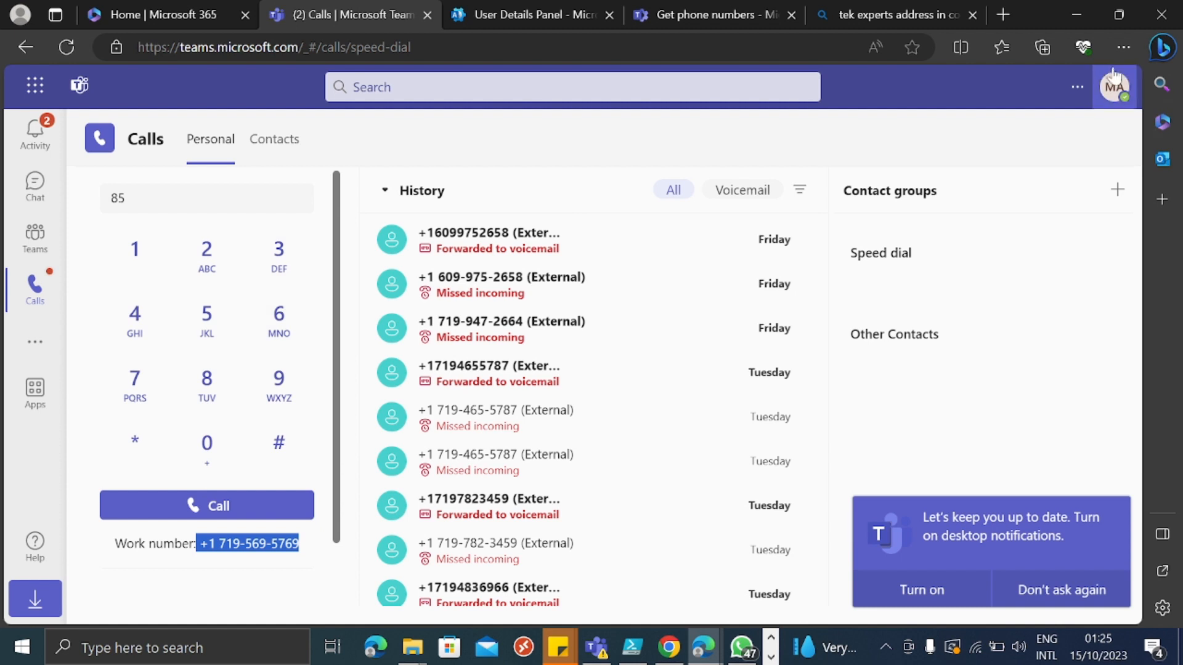
pyautogui.click(1114, 87)
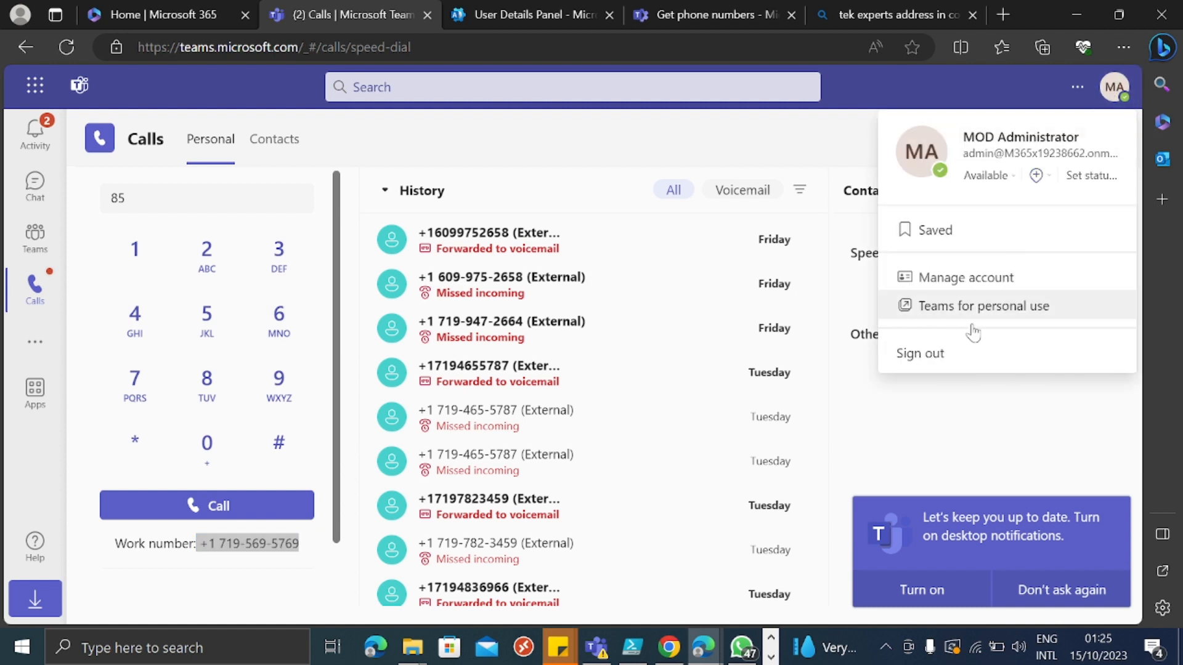
pyautogui.moveTo(701, 651)
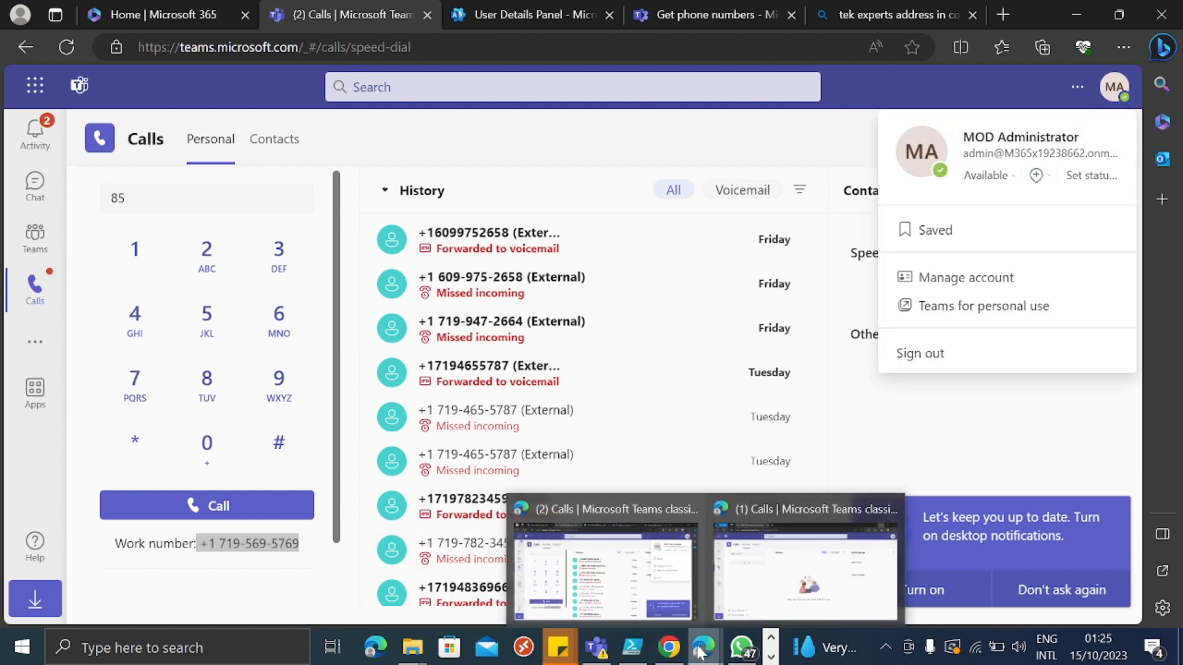
pyautogui.click(758, 573)
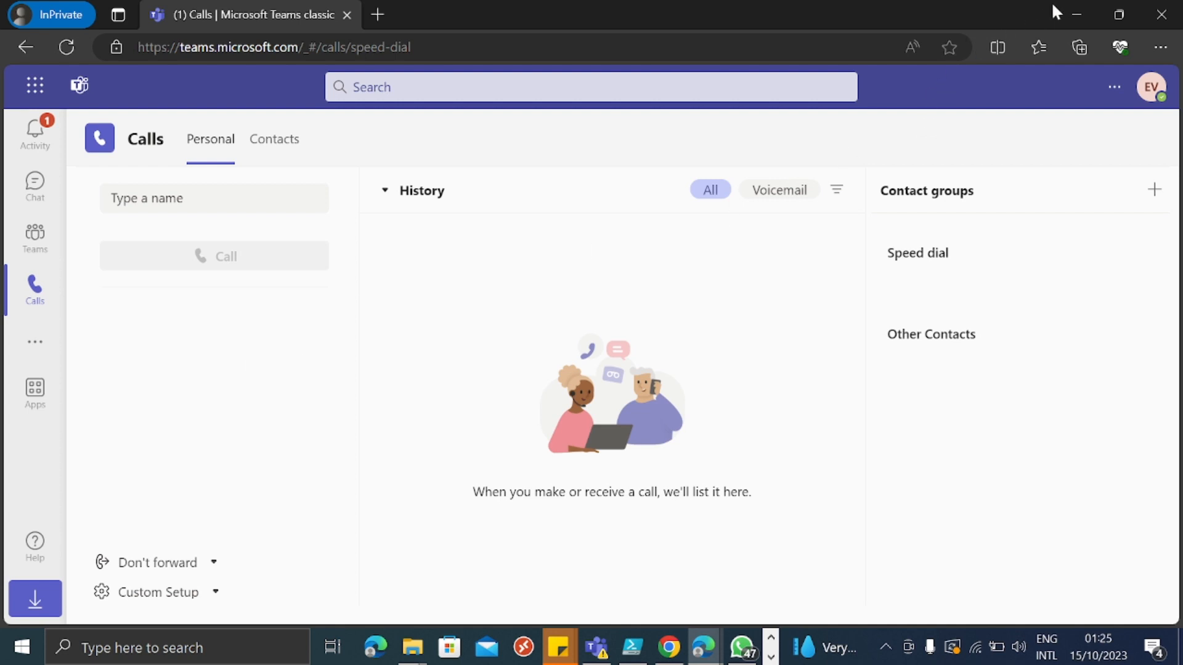
pyautogui.click(1078, 15)
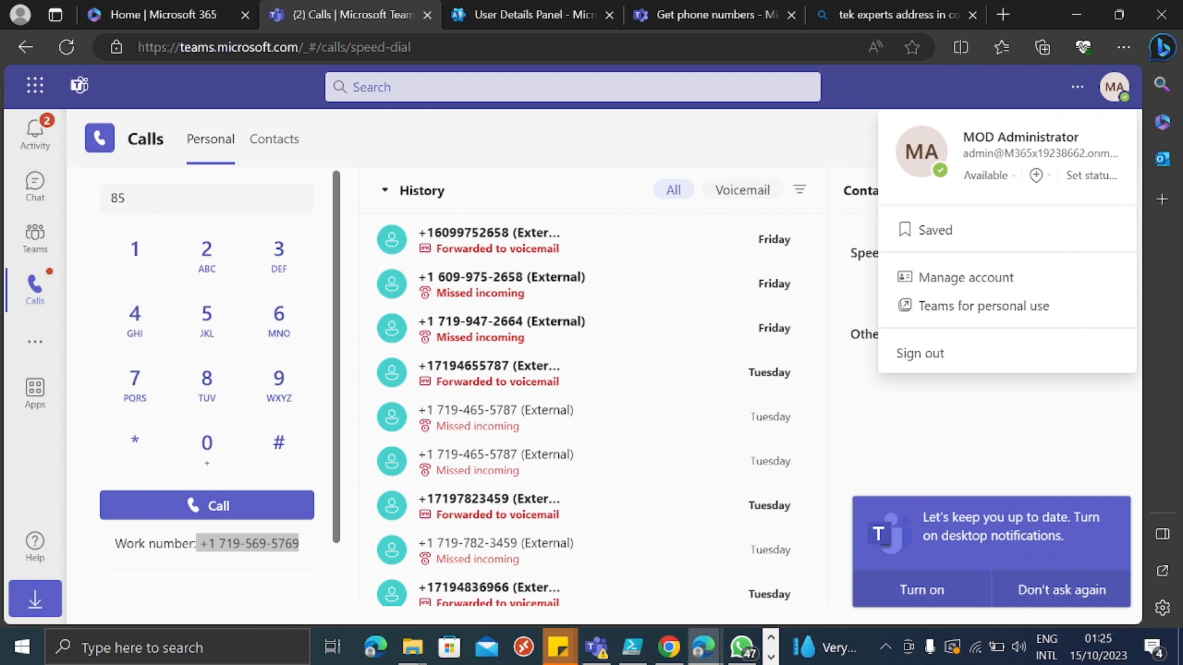
# Return to the Enterprise Voice user details in the admin center and highlight the display name and username
pyautogui.click(518, 11)
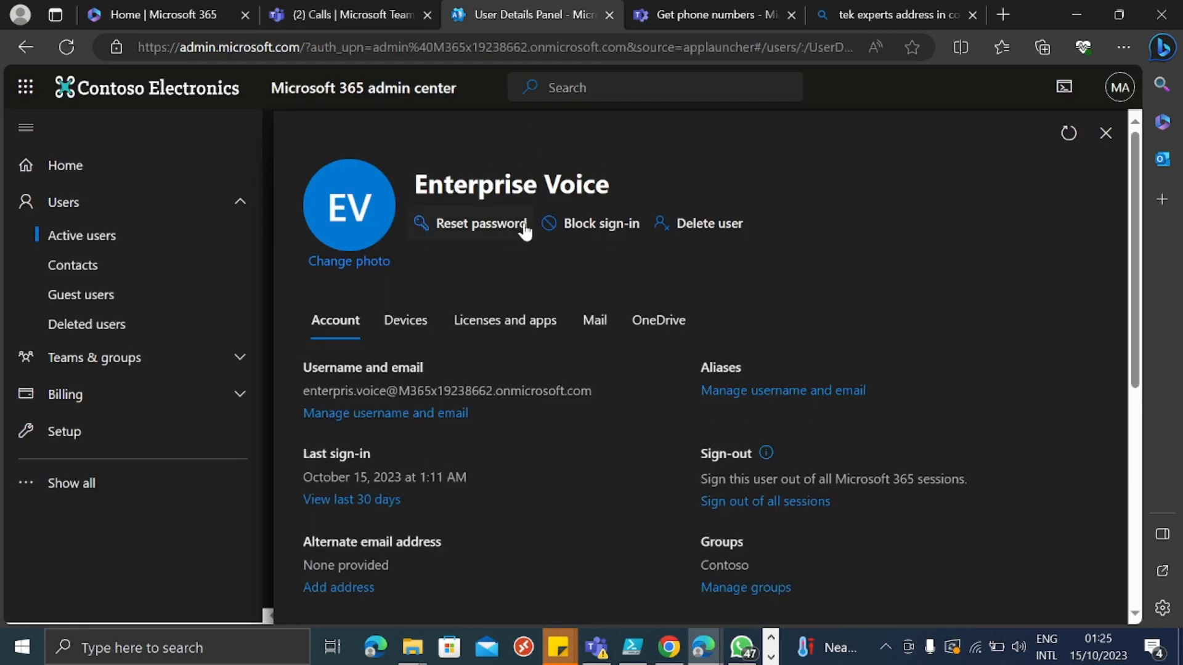
pyautogui.moveTo(620, 182); pyautogui.dragTo(428, 185)
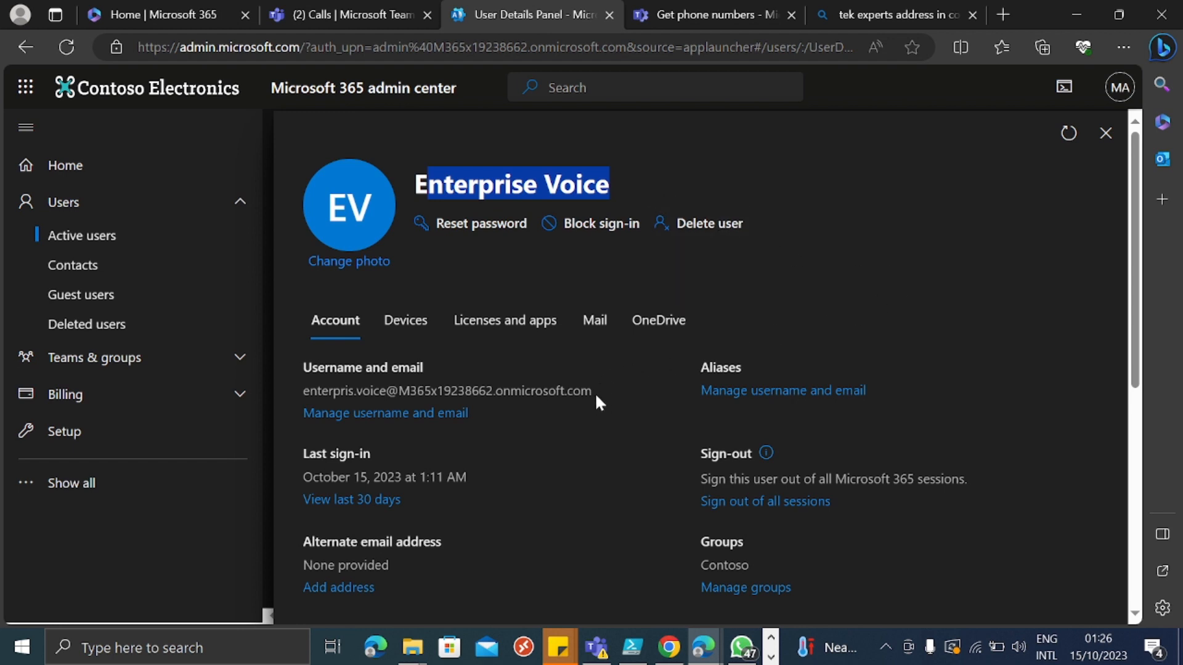
pyautogui.moveTo(594, 392); pyautogui.dragTo(303, 392)
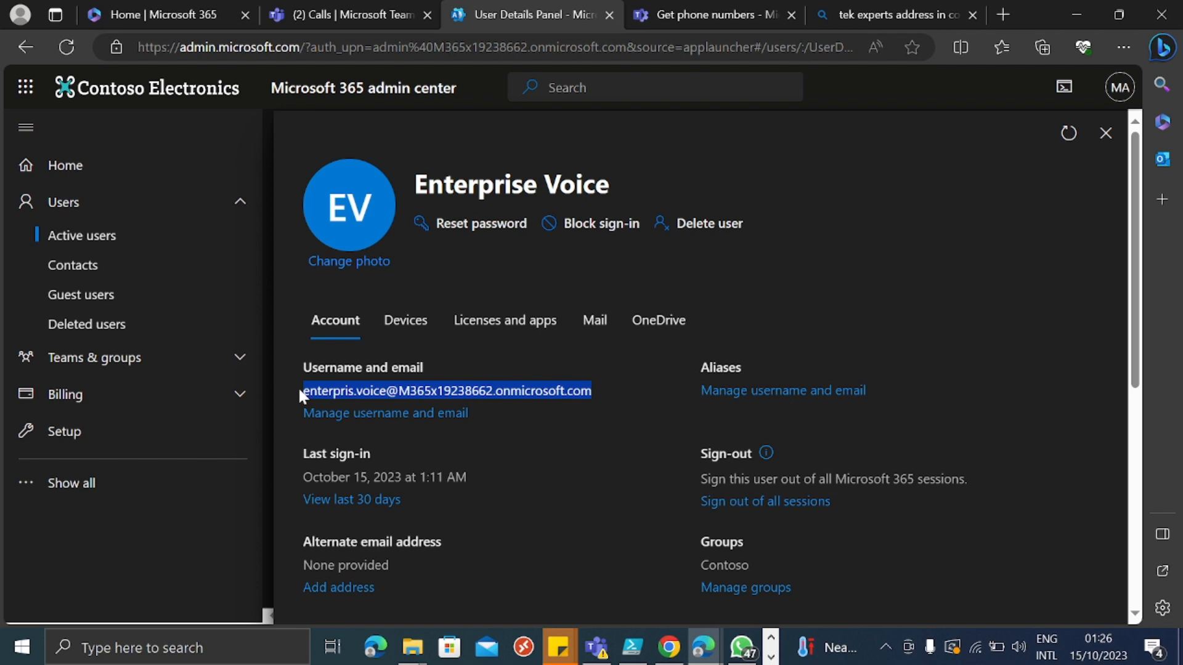
# Switch to Windows PowerShell ISE, add a cls line at the end of the script and run only that line to clear the console
pyautogui.click(633, 647)
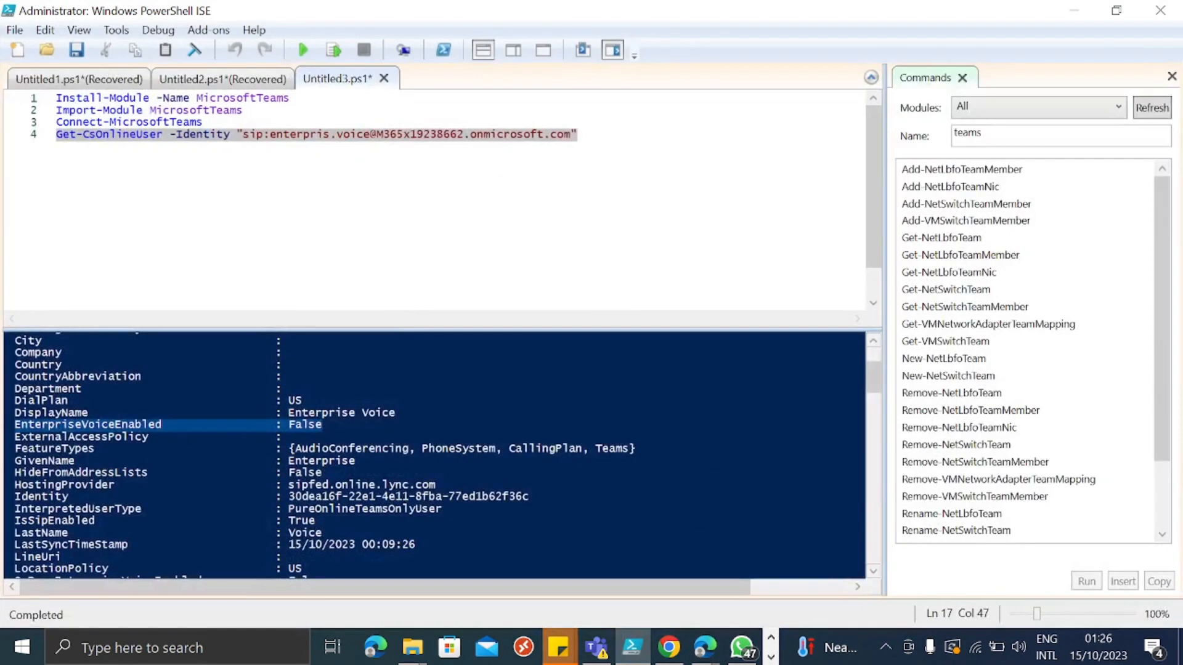
pyautogui.click(275, 133)
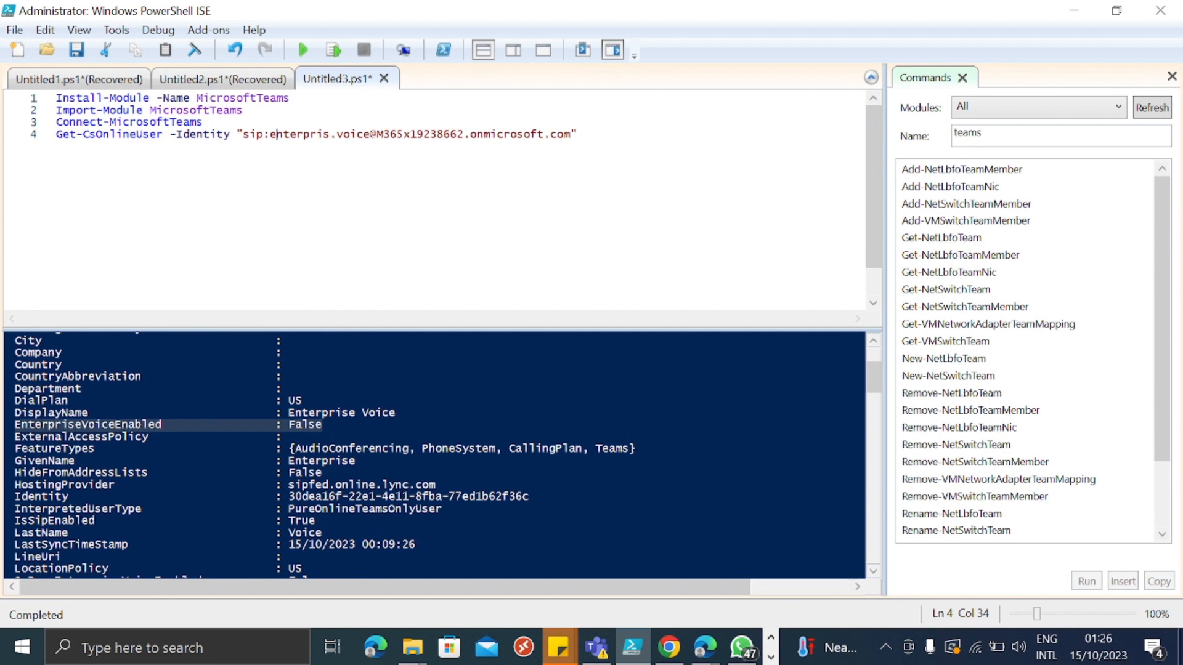
pyautogui.click(579, 134)
pyautogui.press('Return')
pyautogui.write('cls')
pyautogui.click(333, 49)
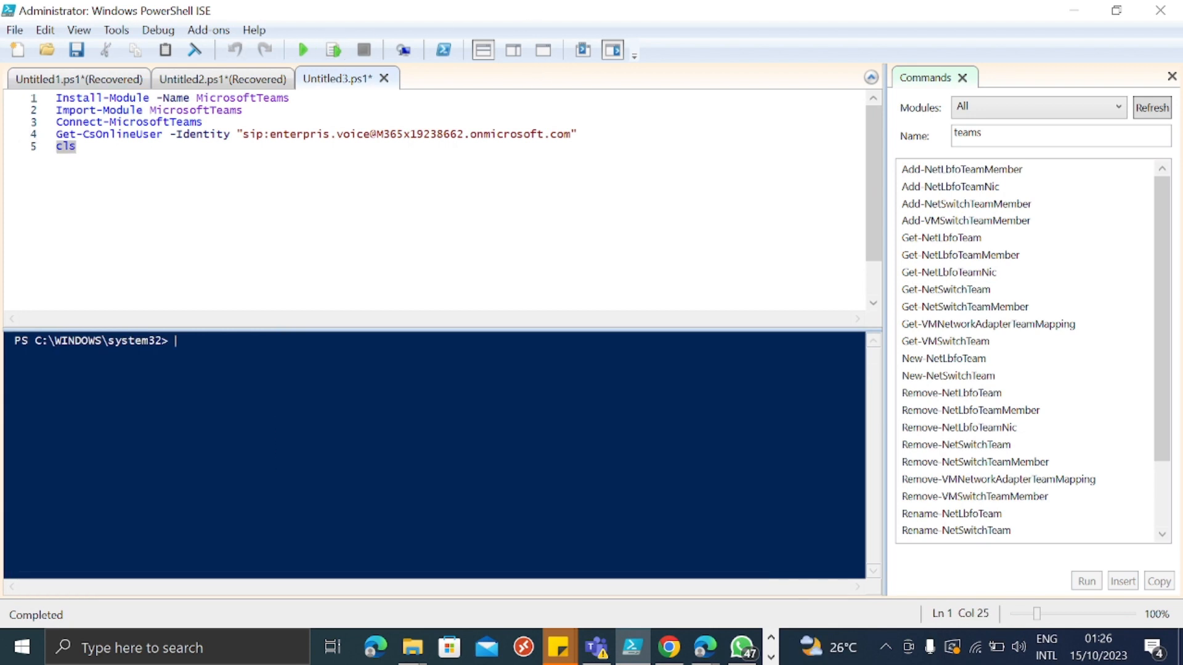
# Run only the Get-CsOnlineUser line for the Enterprise Voice user and examine the account properties in the output
pyautogui.click(205, 122)
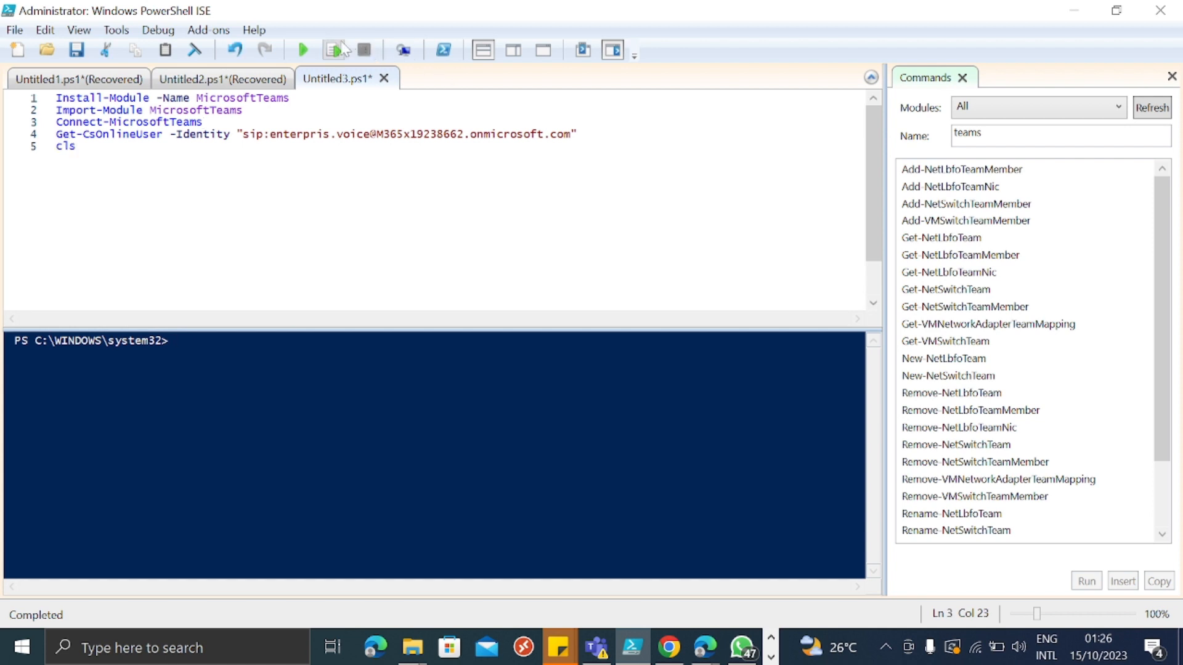
pyautogui.click(582, 134)
pyautogui.click(333, 49)
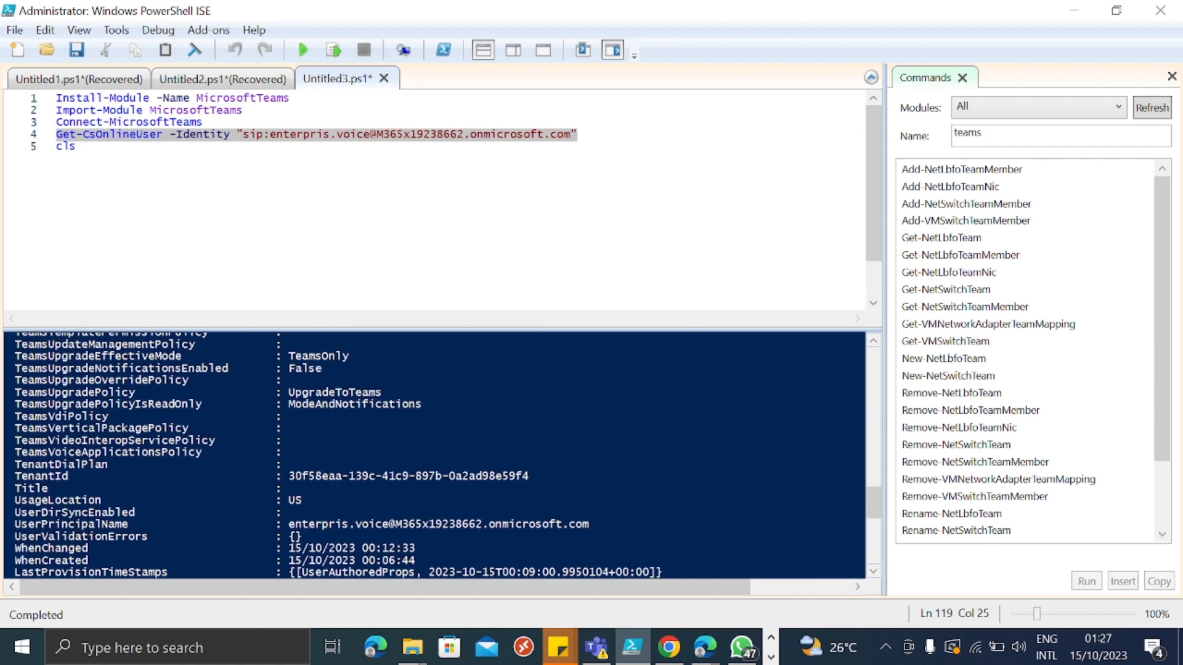
pyautogui.scroll(12, 435, 455)
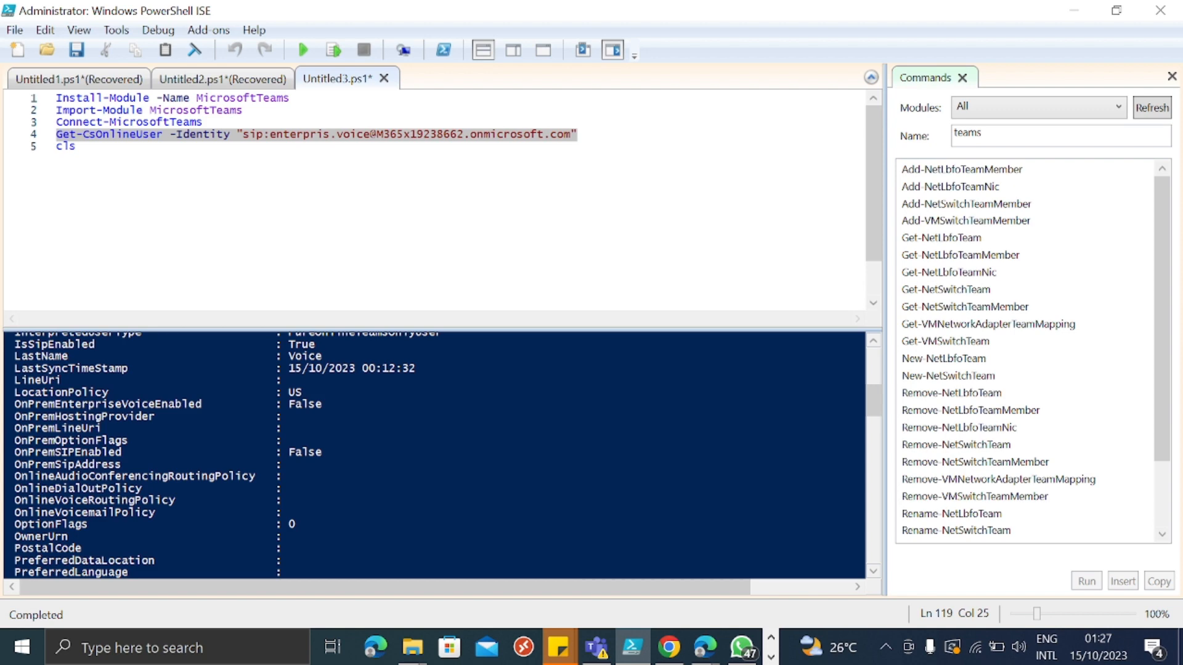
pyautogui.click(1071, 10)
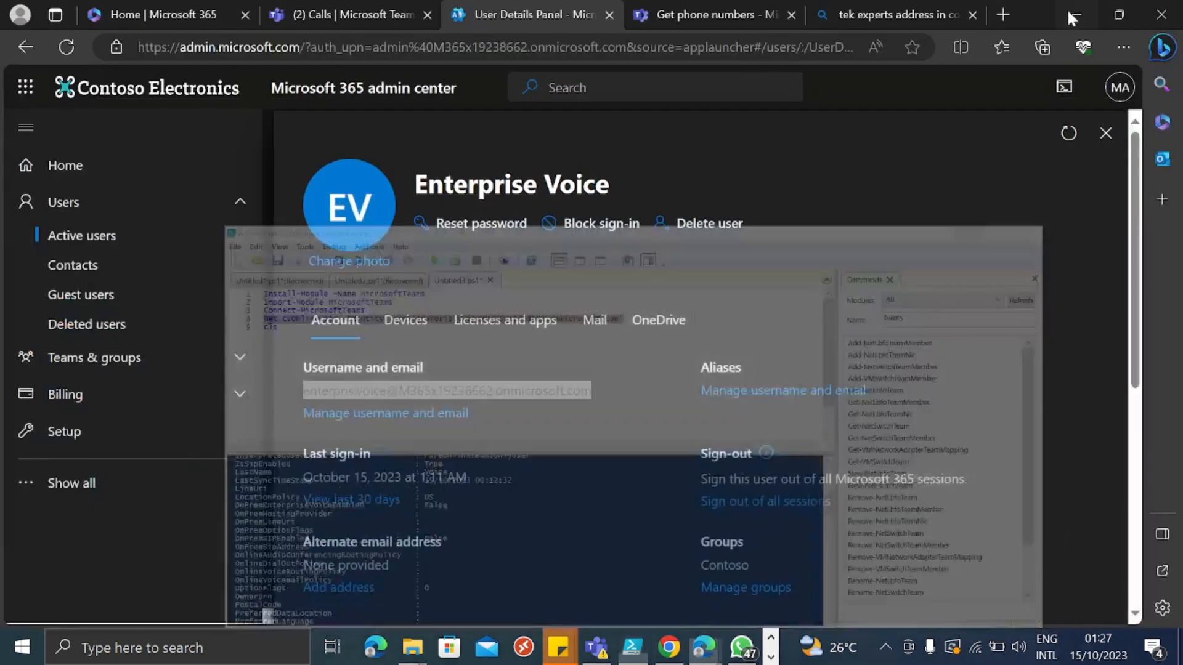
# Review the licenses assigned to the Enterprise Voice user in the Microsoft 365 admin center
pyautogui.scroll(-1, 616, 345)
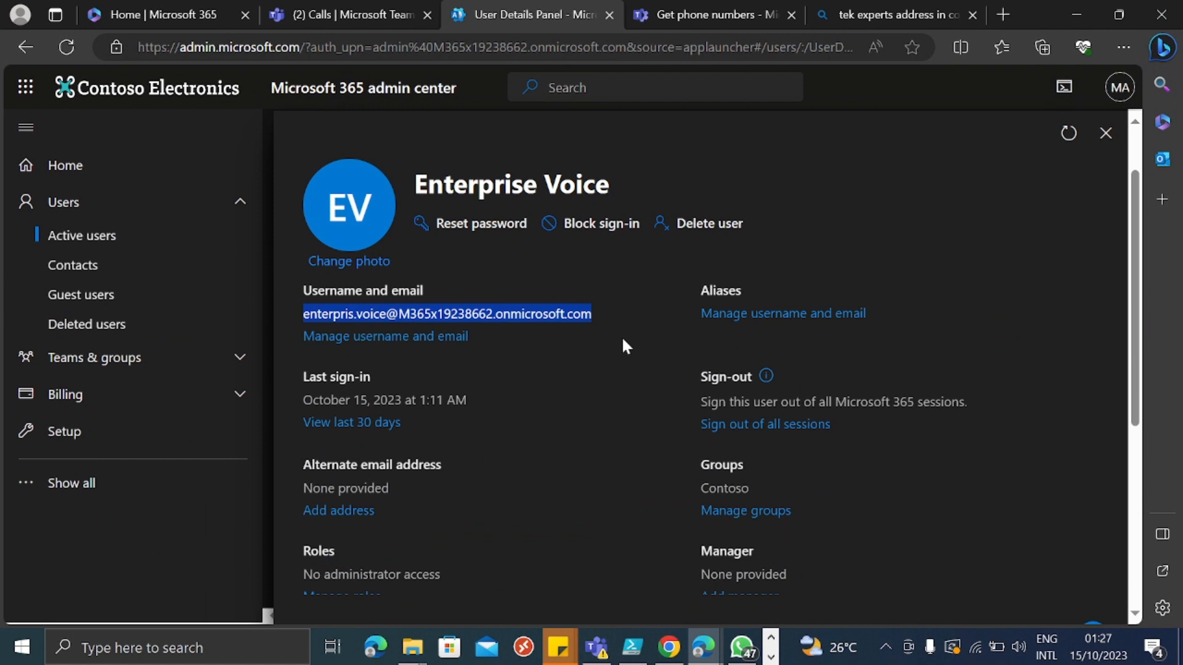
pyautogui.scroll(1, 622, 335)
pyautogui.click(492, 325)
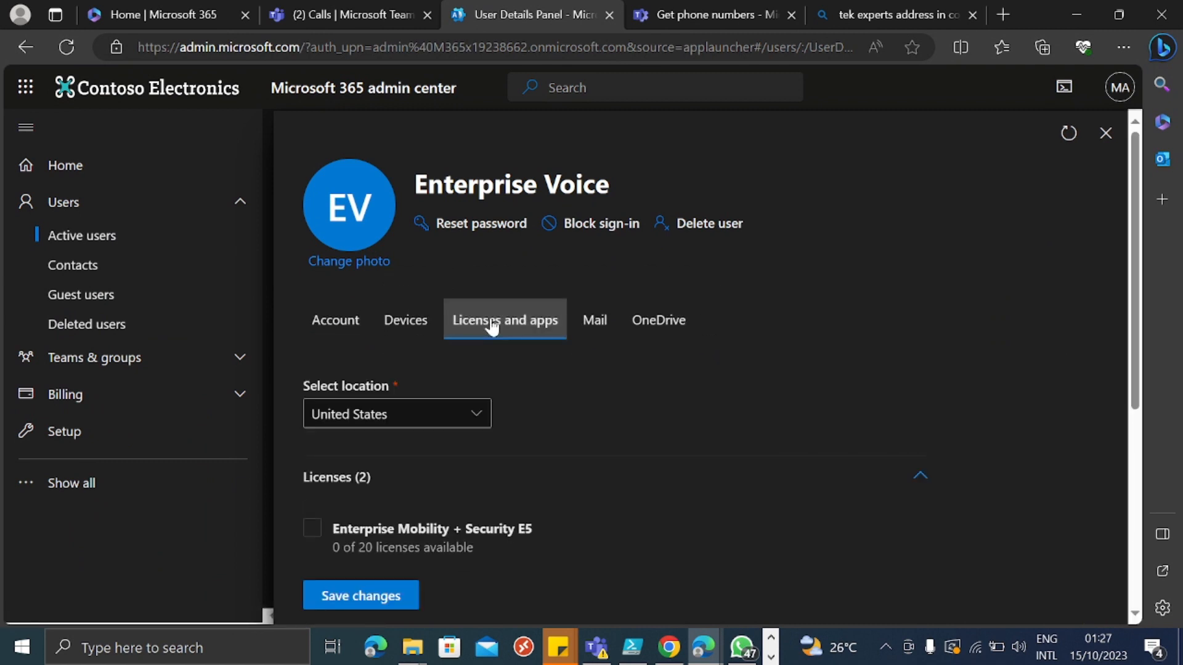
pyautogui.scroll(-3, 491, 326)
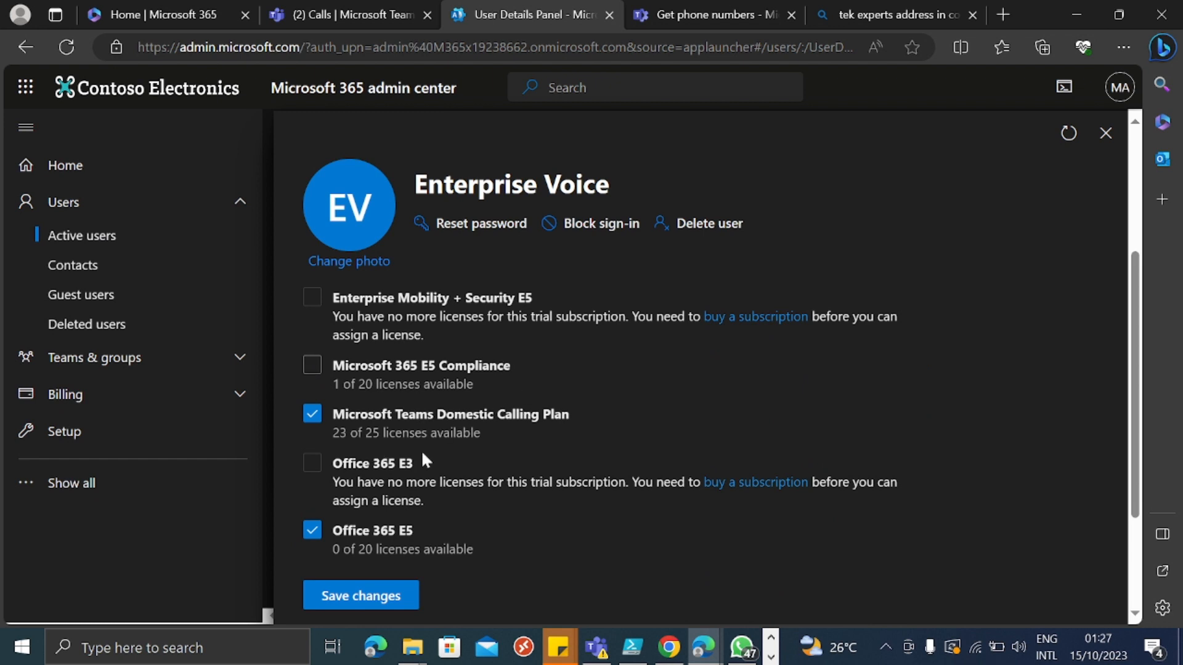
pyautogui.scroll(-2, 398, 466)
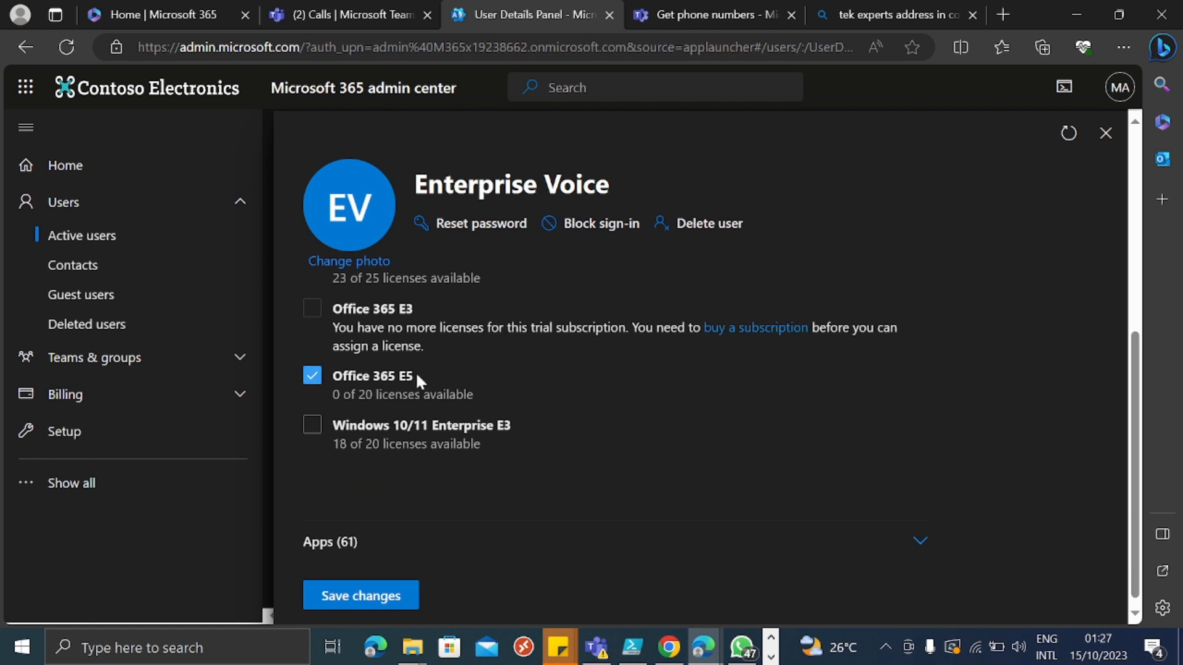
pyautogui.scroll(3, 424, 379)
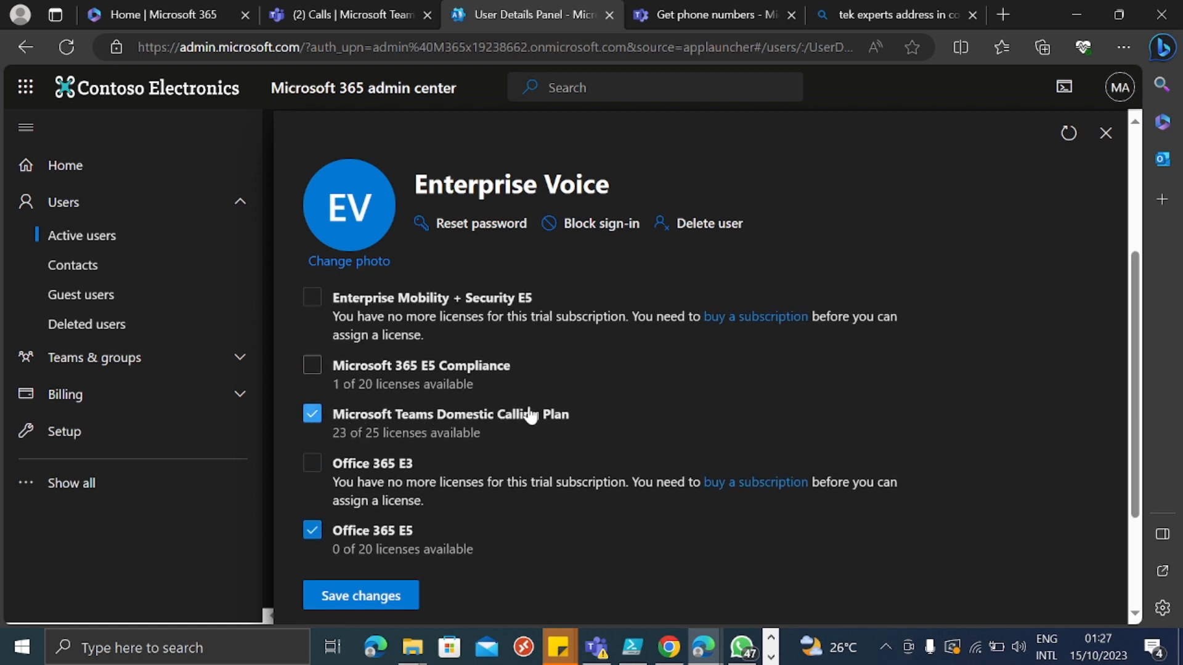
pyautogui.scroll(-2, 597, 409)
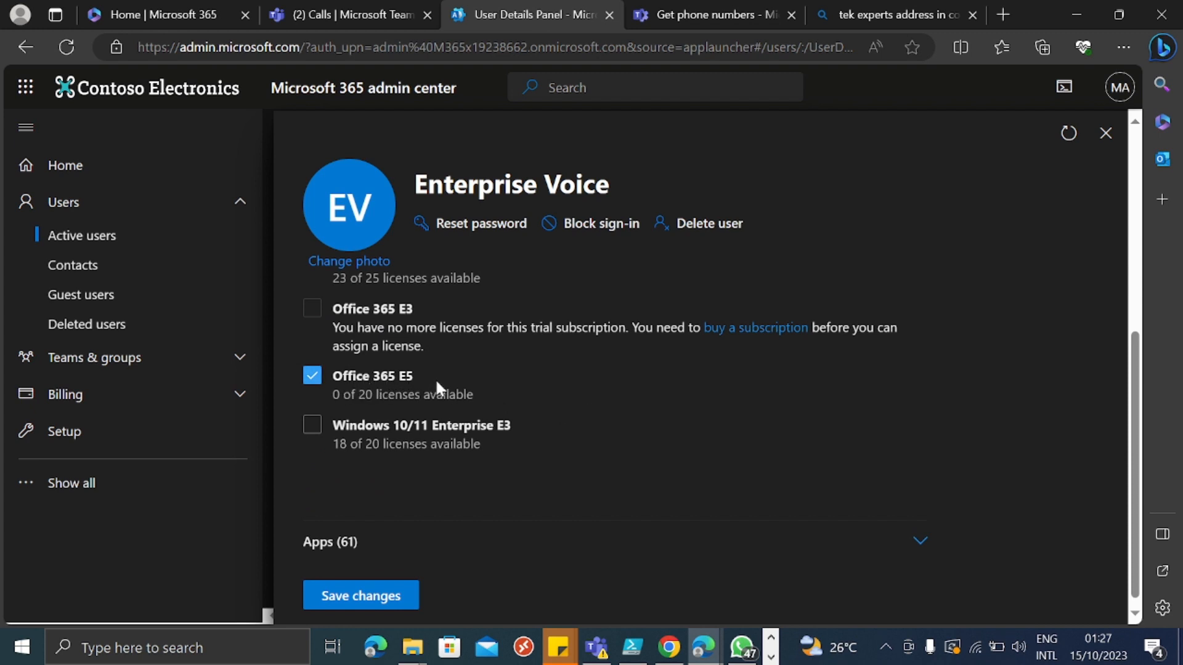
pyautogui.scroll(-1, 486, 389)
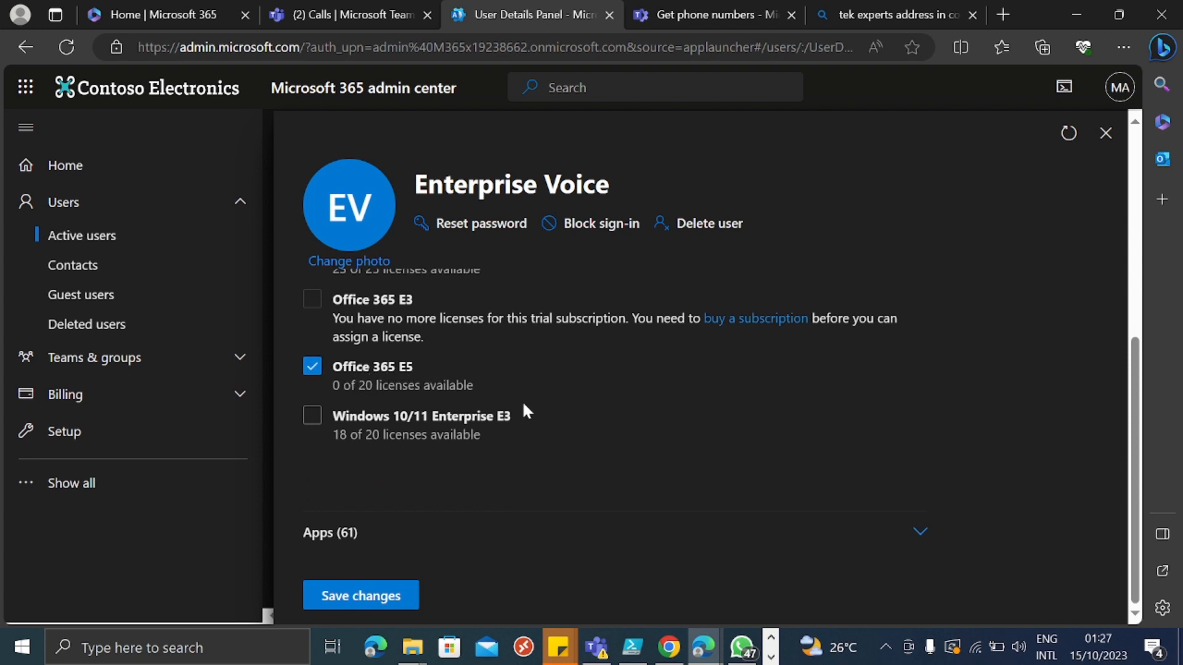
# Expand the user's licensed apps and look through them as far as Microsoft 365 Phone System
pyautogui.click(920, 533)
pyautogui.scroll(-4, 701, 461)
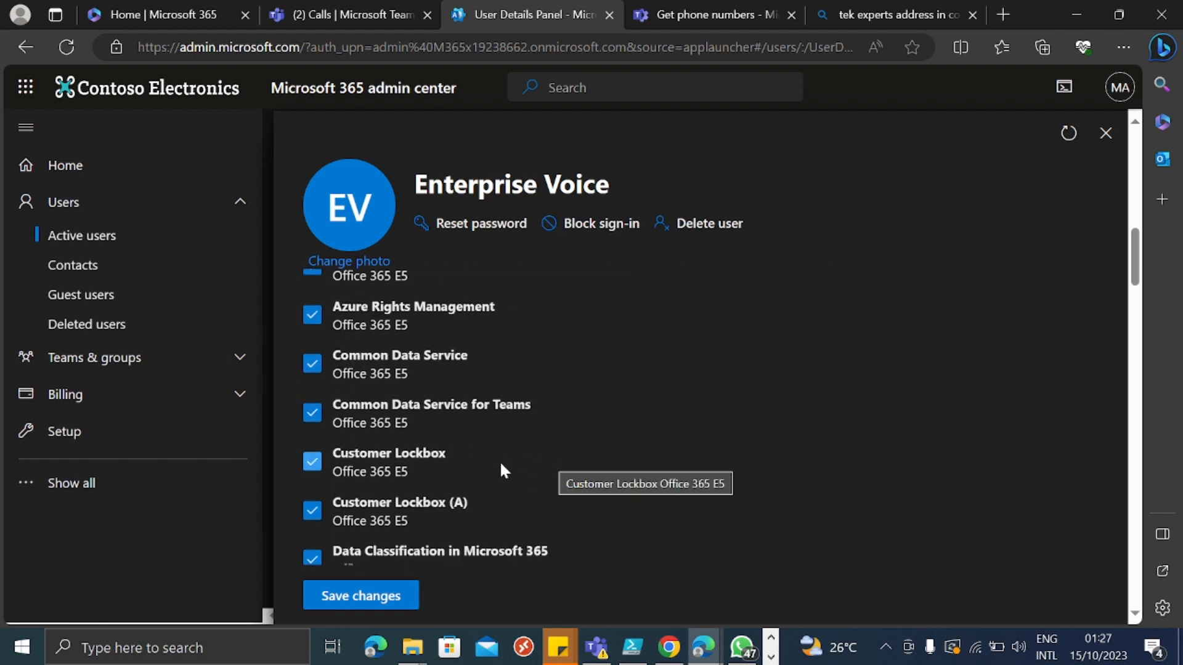
pyautogui.scroll(-3, 501, 467)
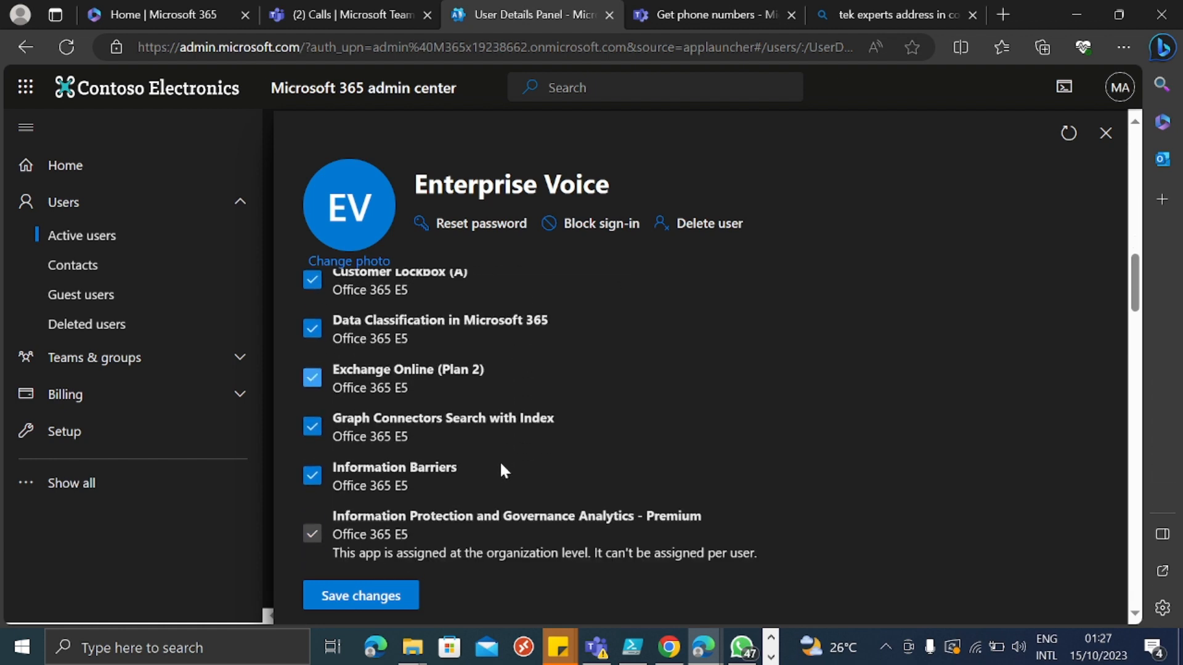
pyautogui.scroll(-1, 500, 467)
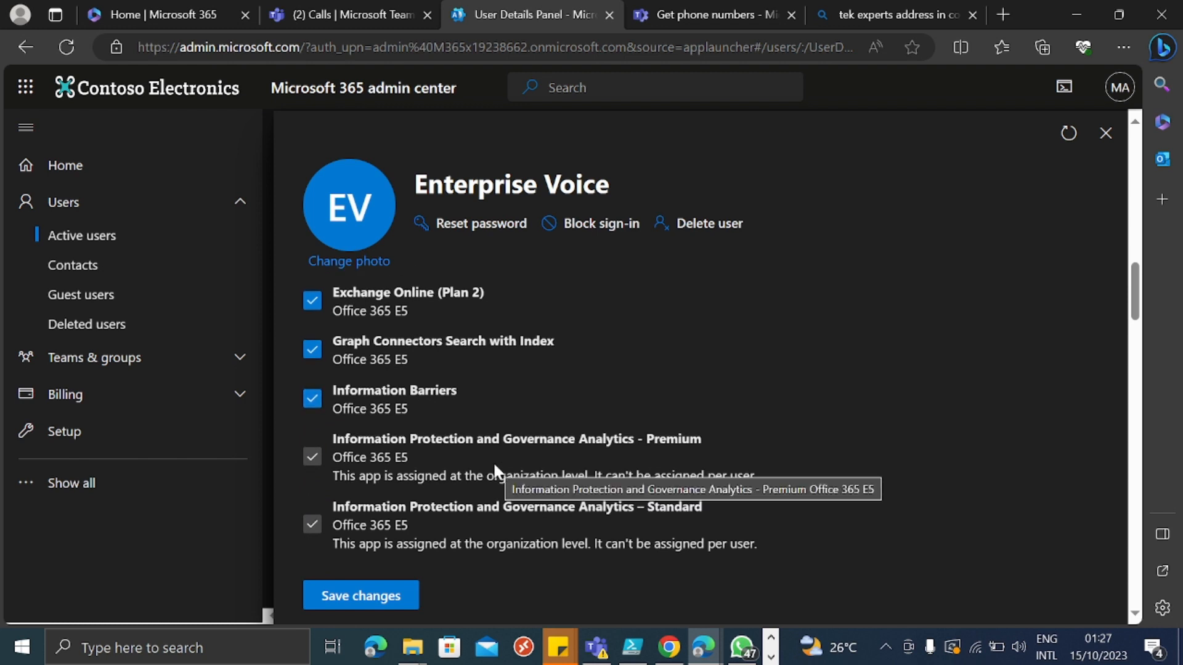
pyautogui.scroll(-3, 491, 467)
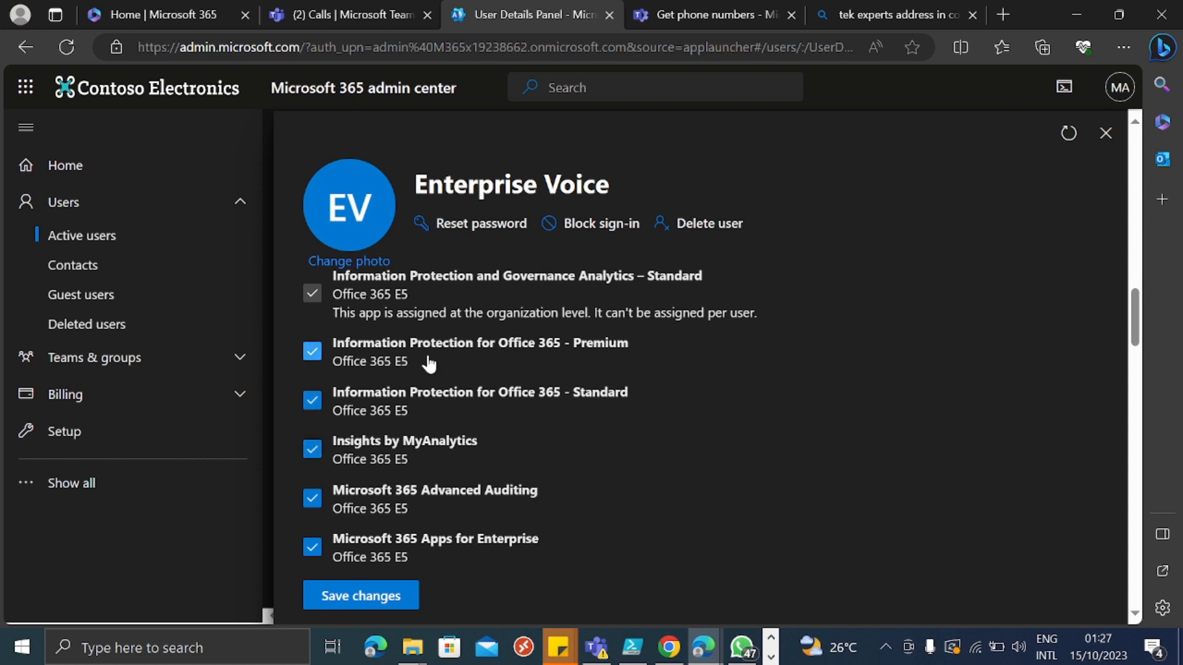
pyautogui.scroll(-3, 470, 425)
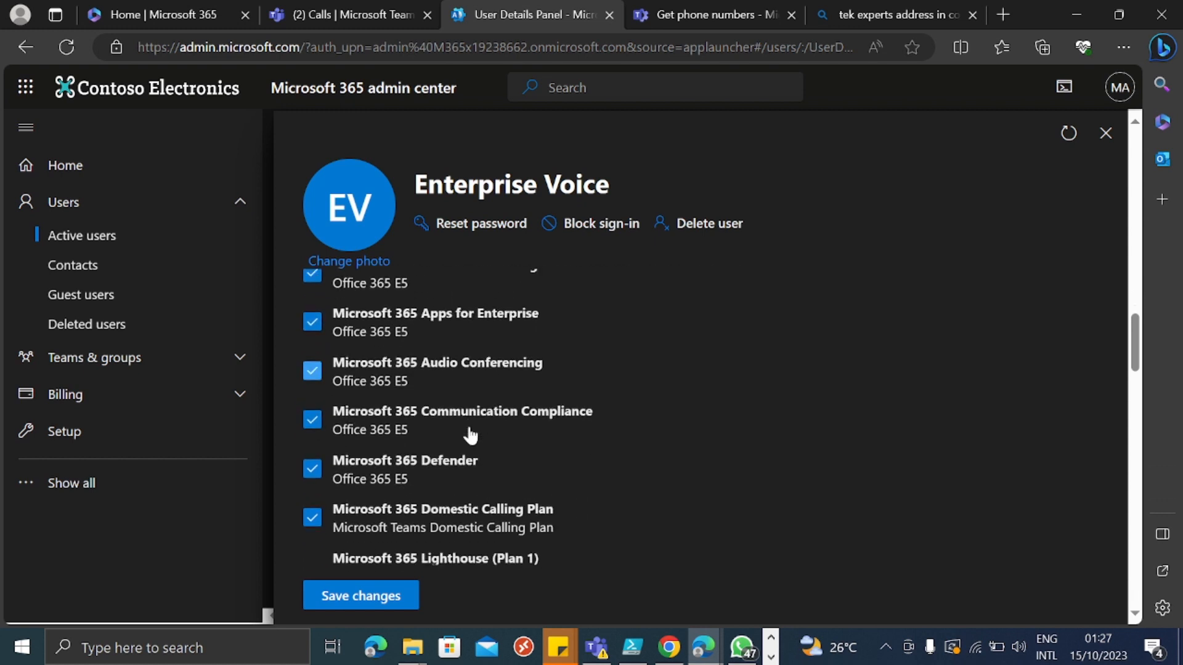
pyautogui.scroll(-1, 470, 436)
pyautogui.scroll(-2, 470, 436)
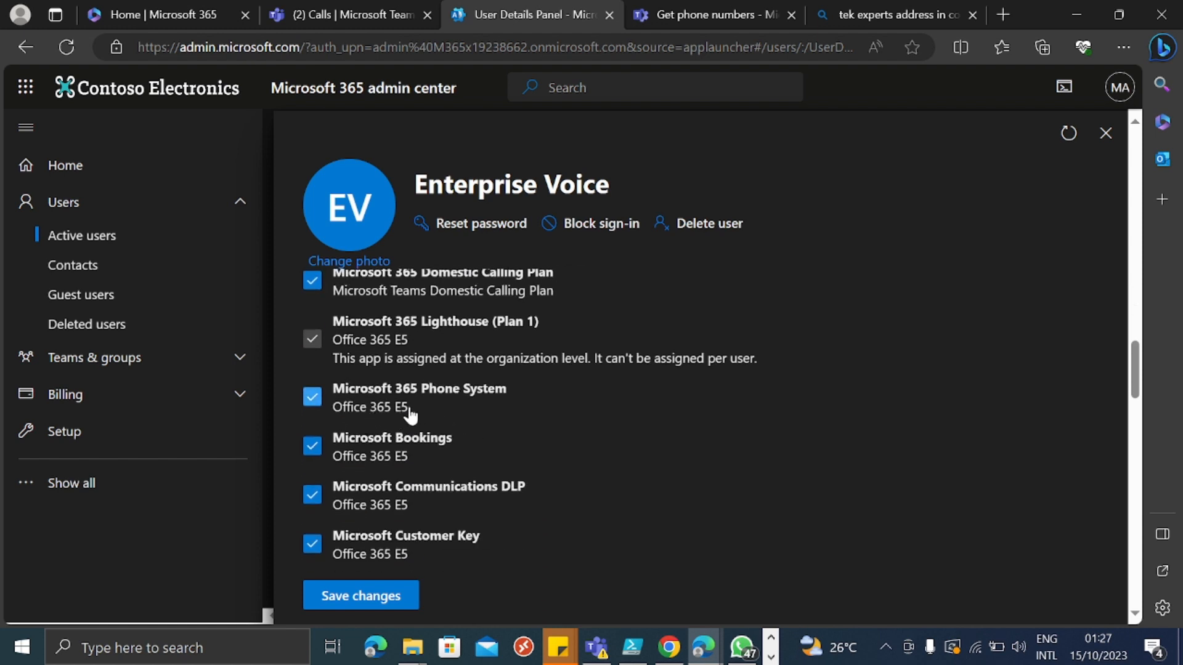
# Deselect and reselect the Microsoft 365 Phone System app for the user and save the license changes
pyautogui.click(340, 417)
pyautogui.scroll(-1, 339, 418)
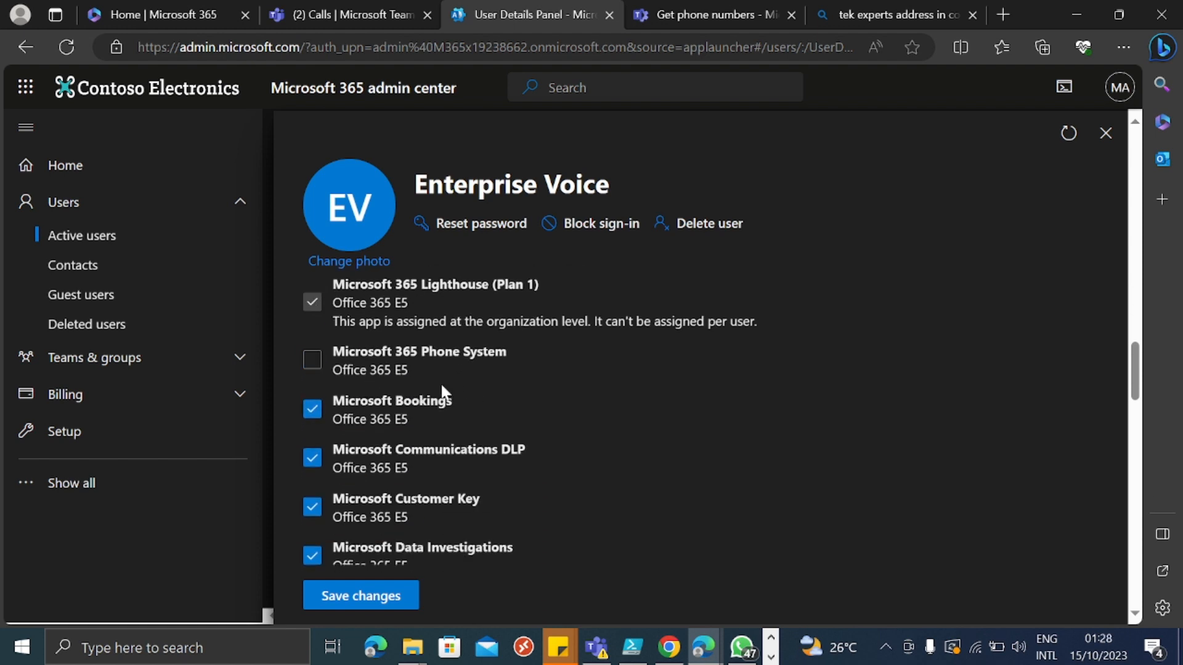
pyautogui.click(314, 368)
pyautogui.scroll(4, 616, 431)
pyautogui.scroll(-3, 652, 421)
pyautogui.click(382, 596)
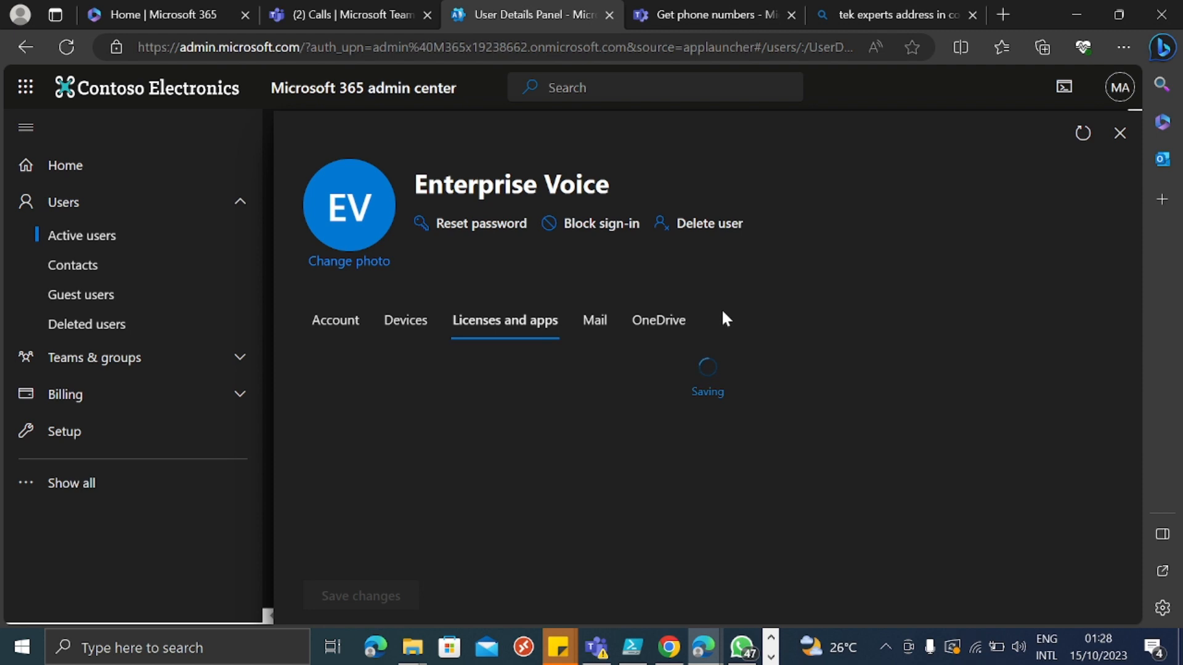
# Set the Enterprise Voice user's country or region to United States in the contact information, save the change and close the user's details
pyautogui.click(327, 324)
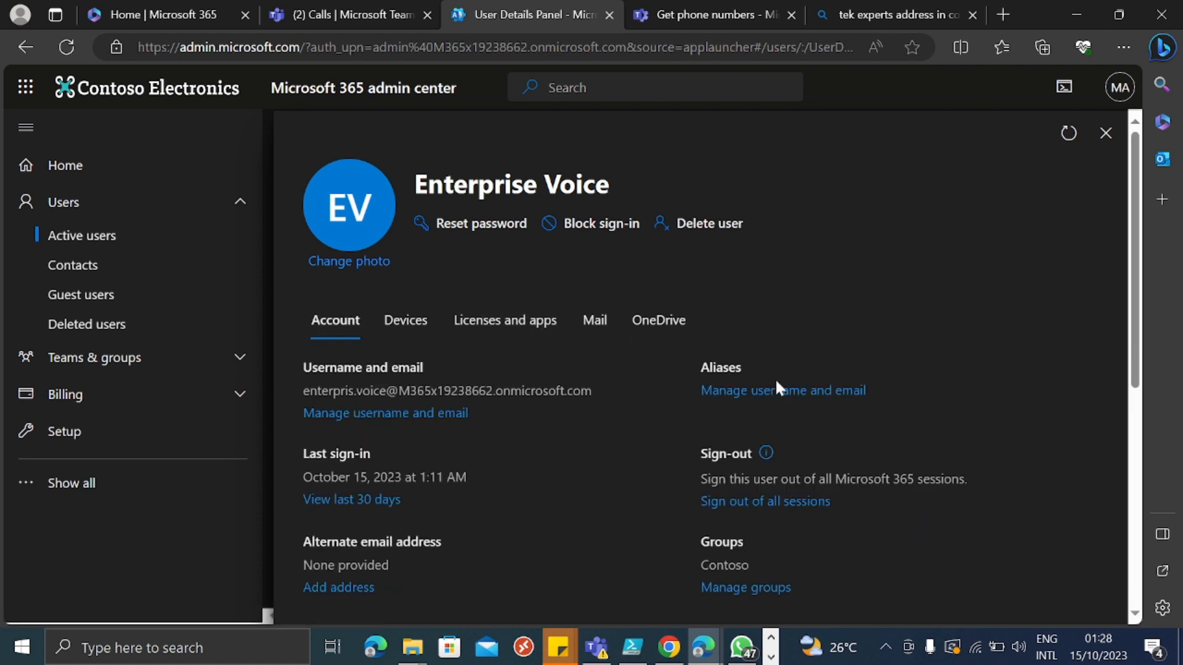
pyautogui.scroll(-3, 781, 389)
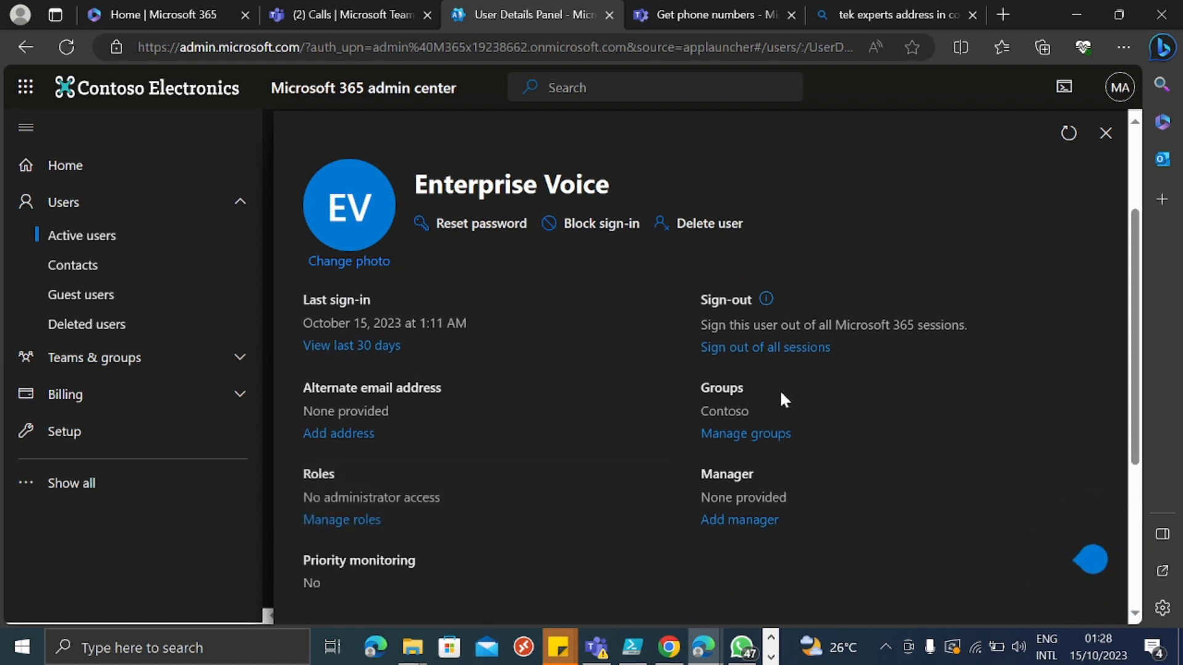
pyautogui.scroll(-3, 780, 396)
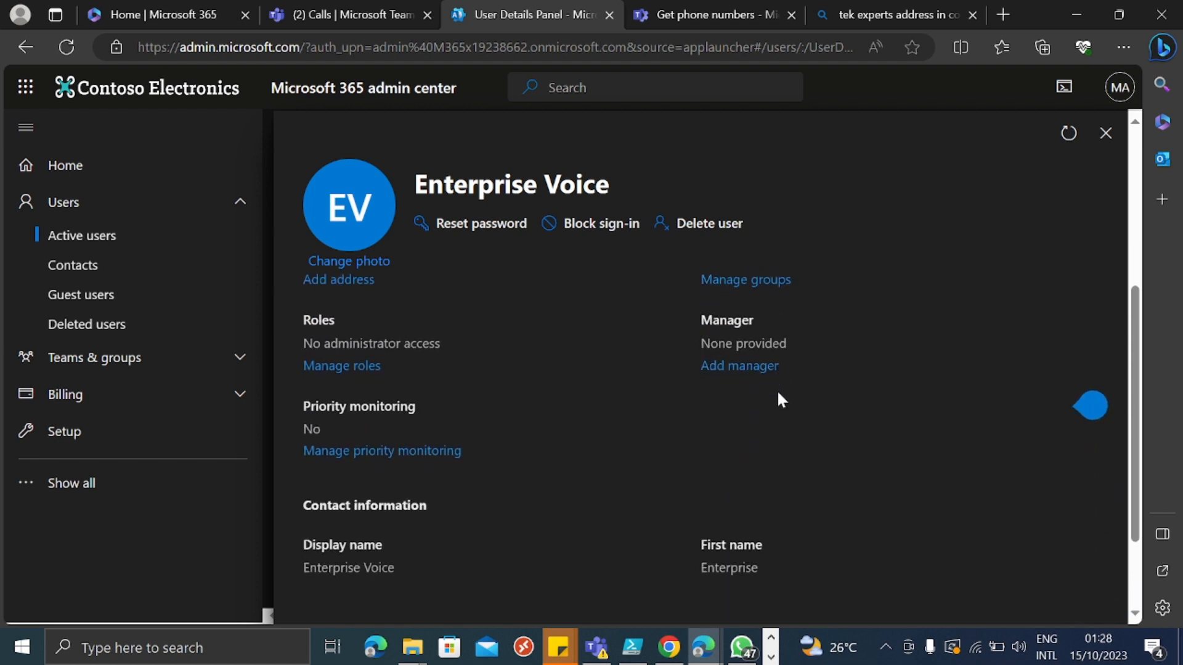
pyautogui.scroll(-2, 778, 394)
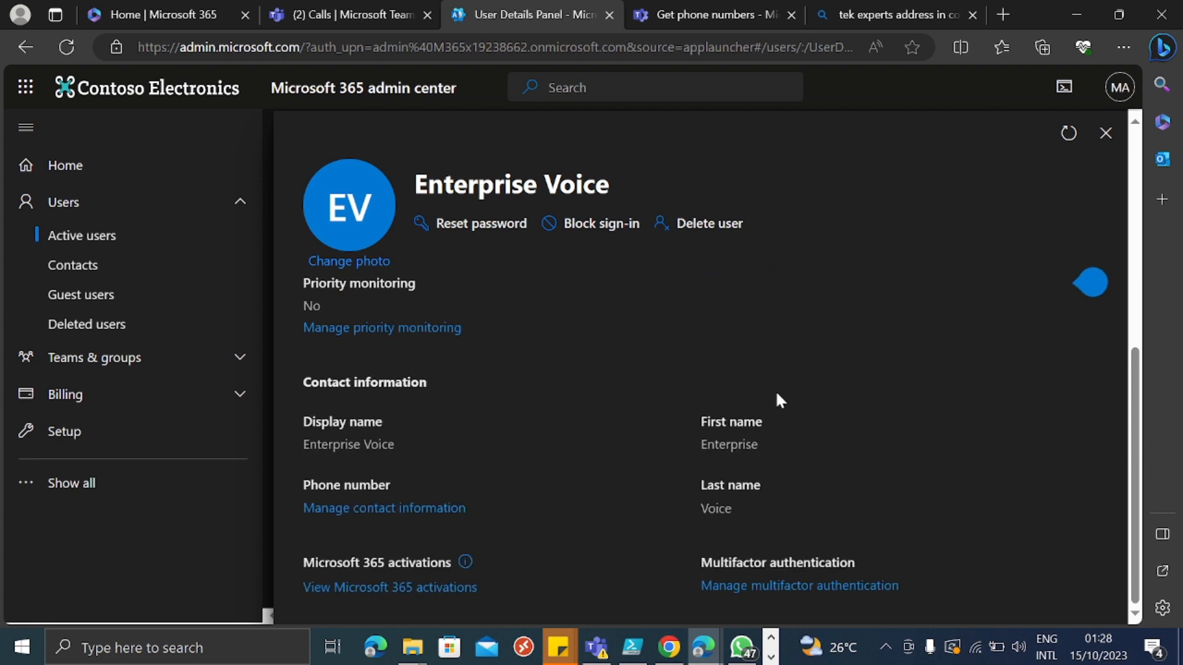
pyautogui.click(378, 508)
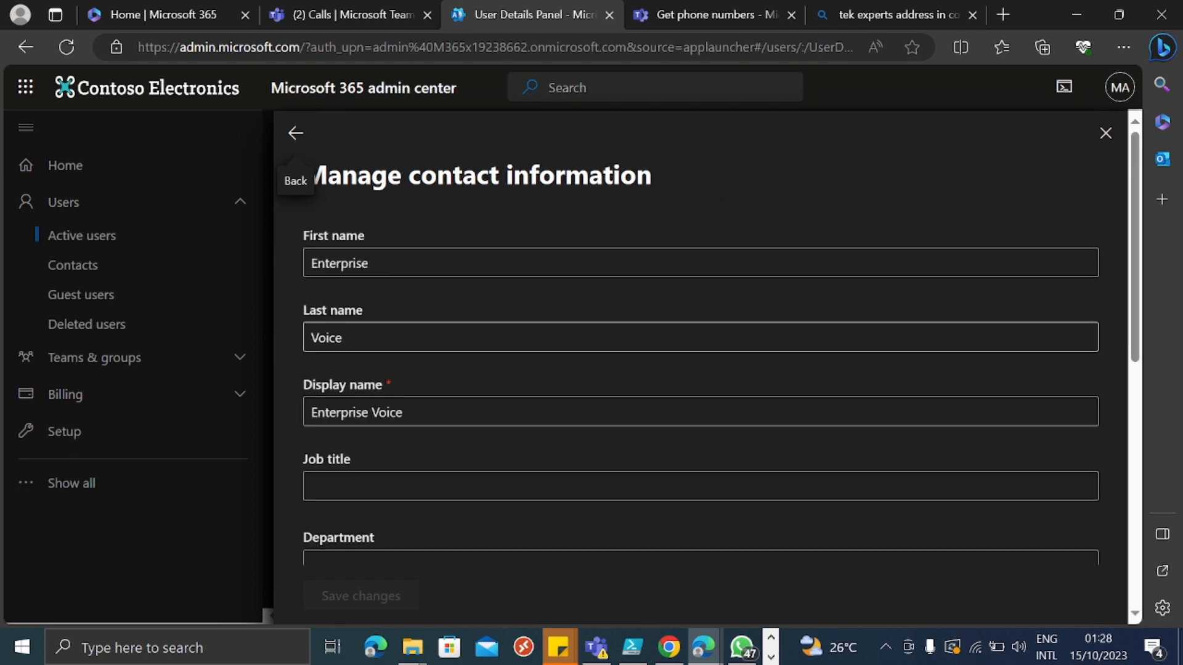
pyautogui.scroll(-5, 666, 325)
pyautogui.scroll(-4, 701, 370)
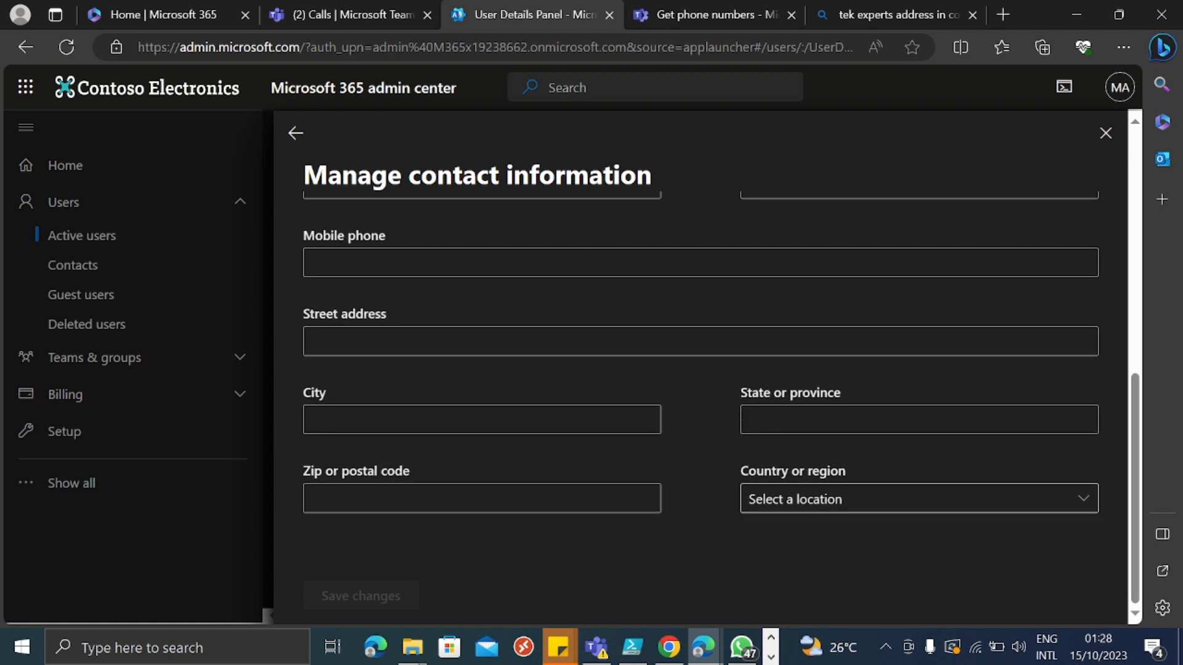
pyautogui.click(1084, 500)
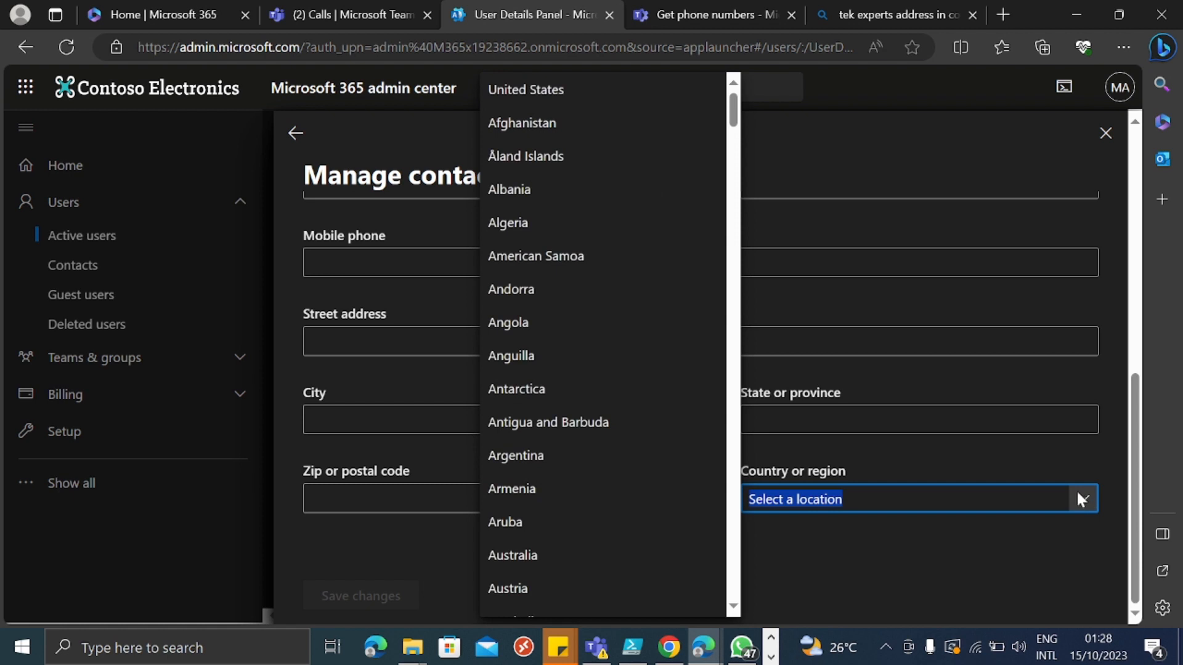
pyautogui.click(588, 92)
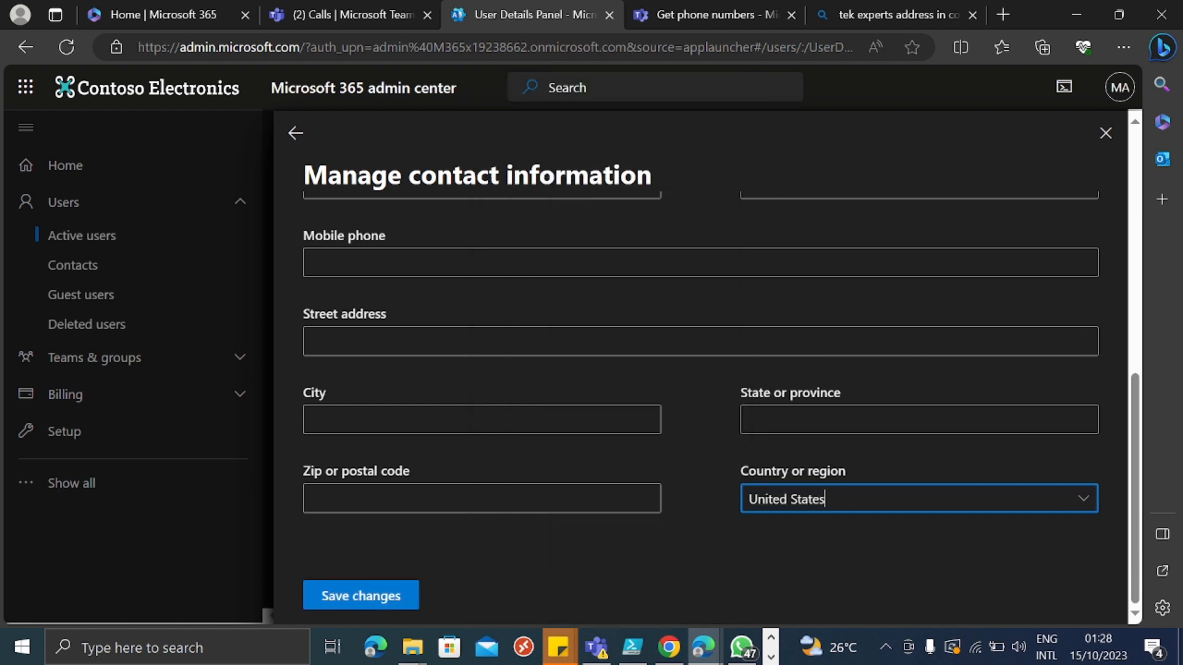
pyautogui.click(375, 600)
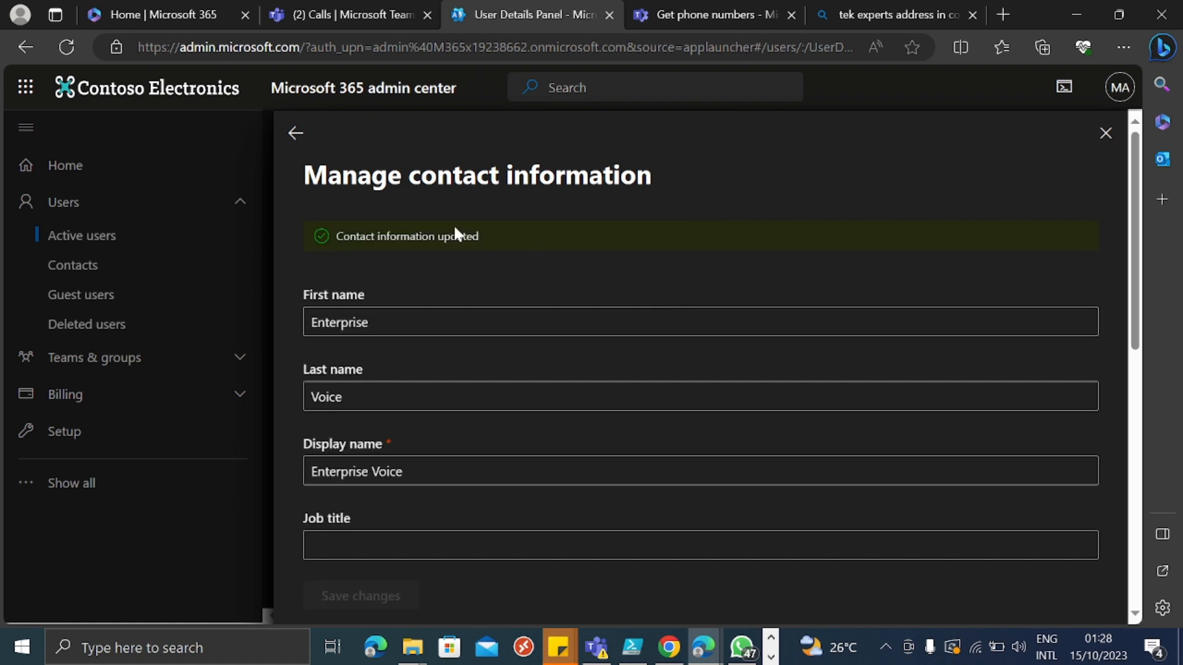
pyautogui.click(296, 134)
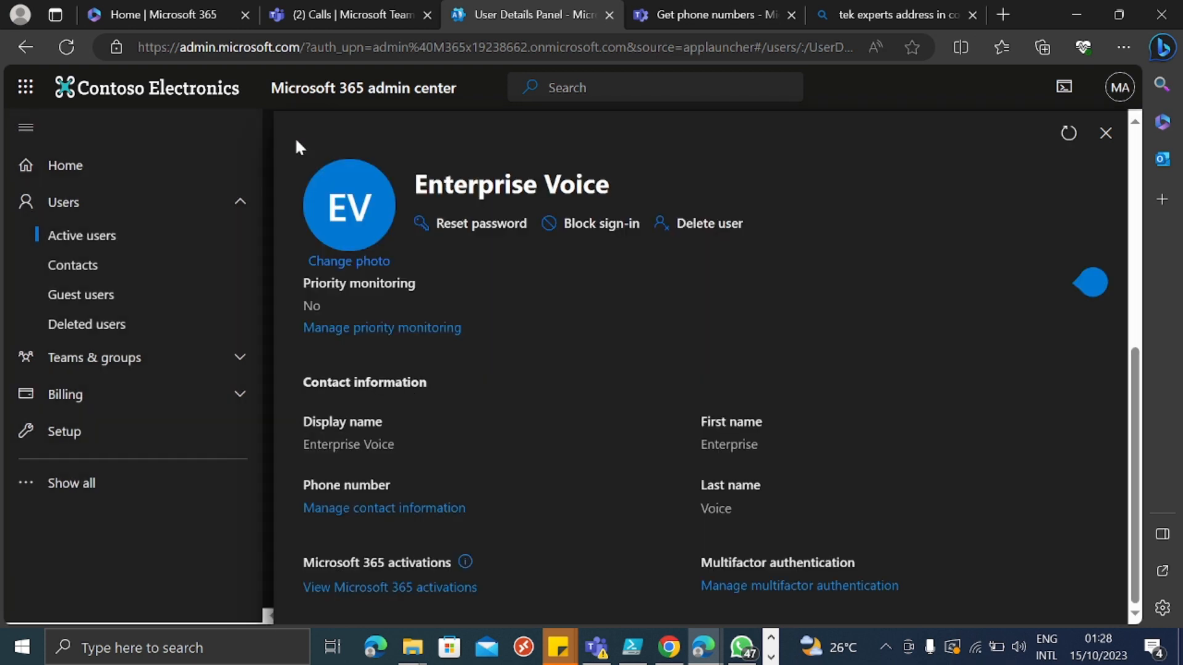
pyautogui.click(1104, 132)
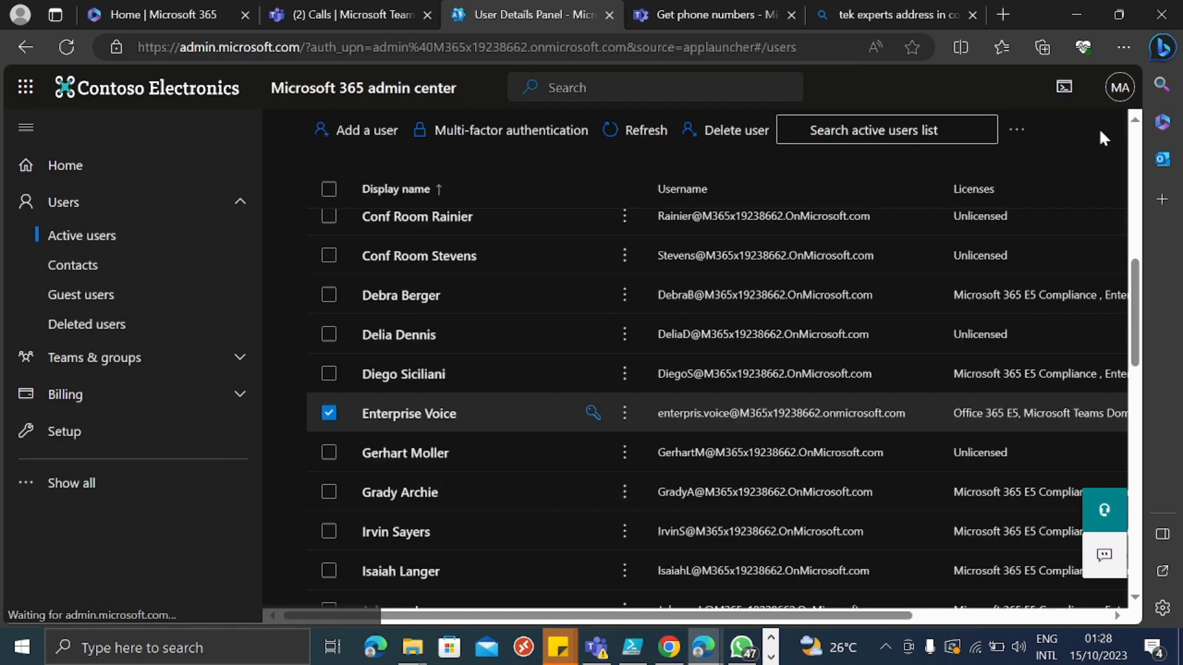
# Switch to the Teams admin center, leave the open number order and display the list of the organization's voice phone numbers
pyautogui.click(690, 9)
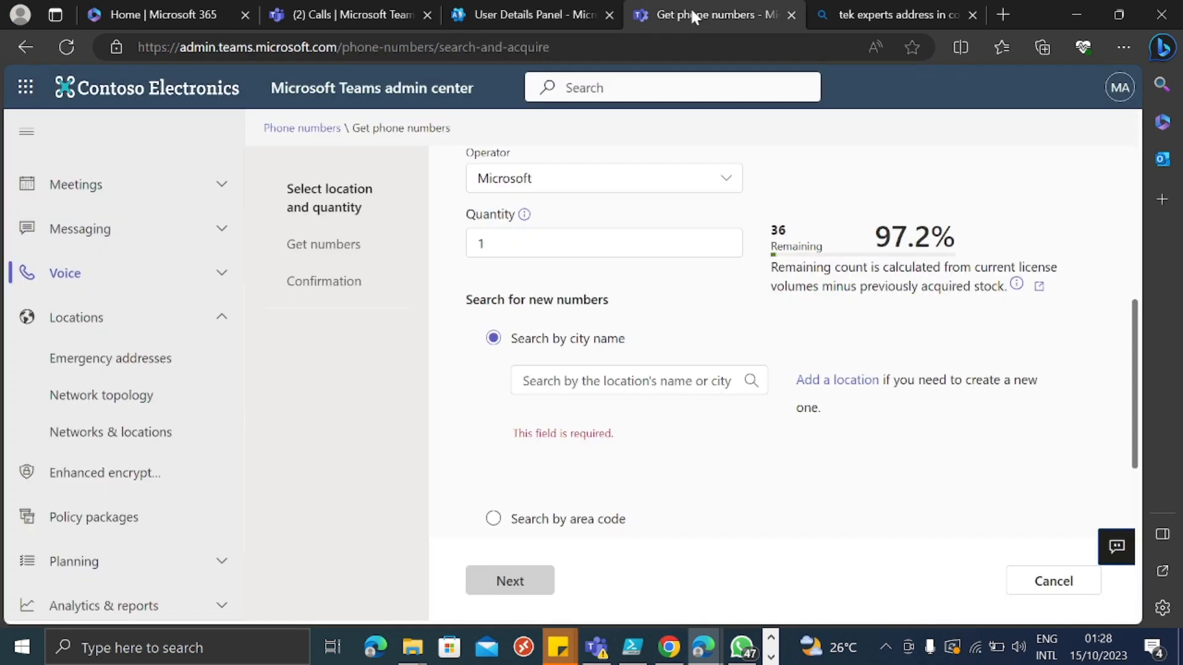
pyautogui.click(26, 131)
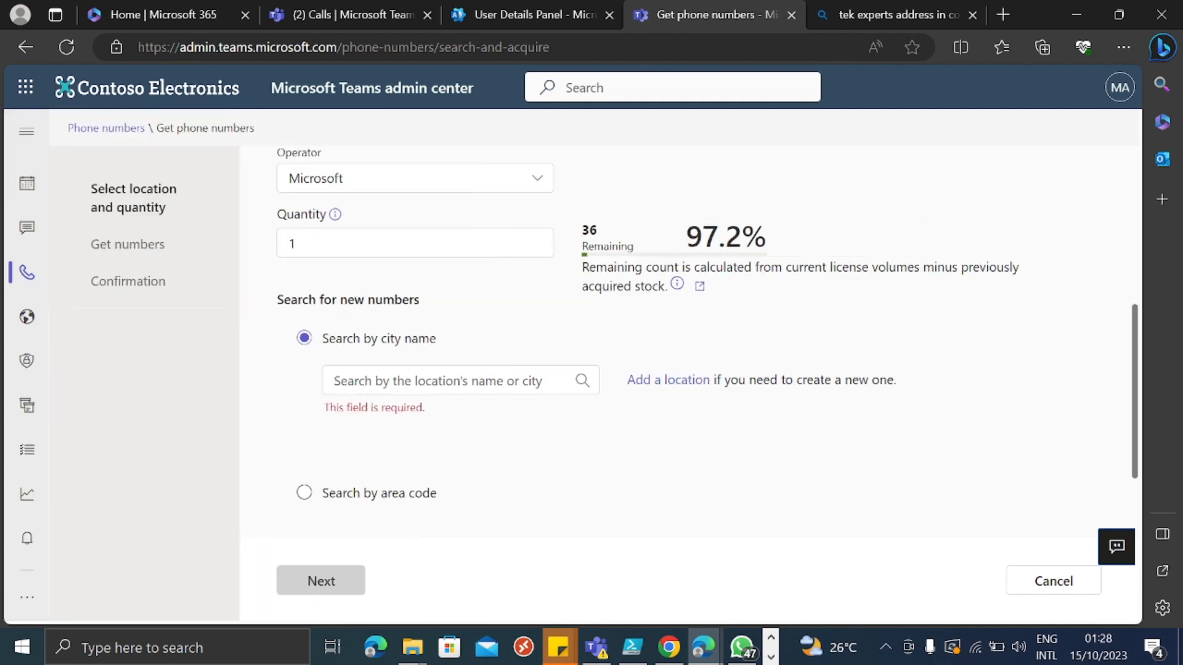
pyautogui.click(26, 132)
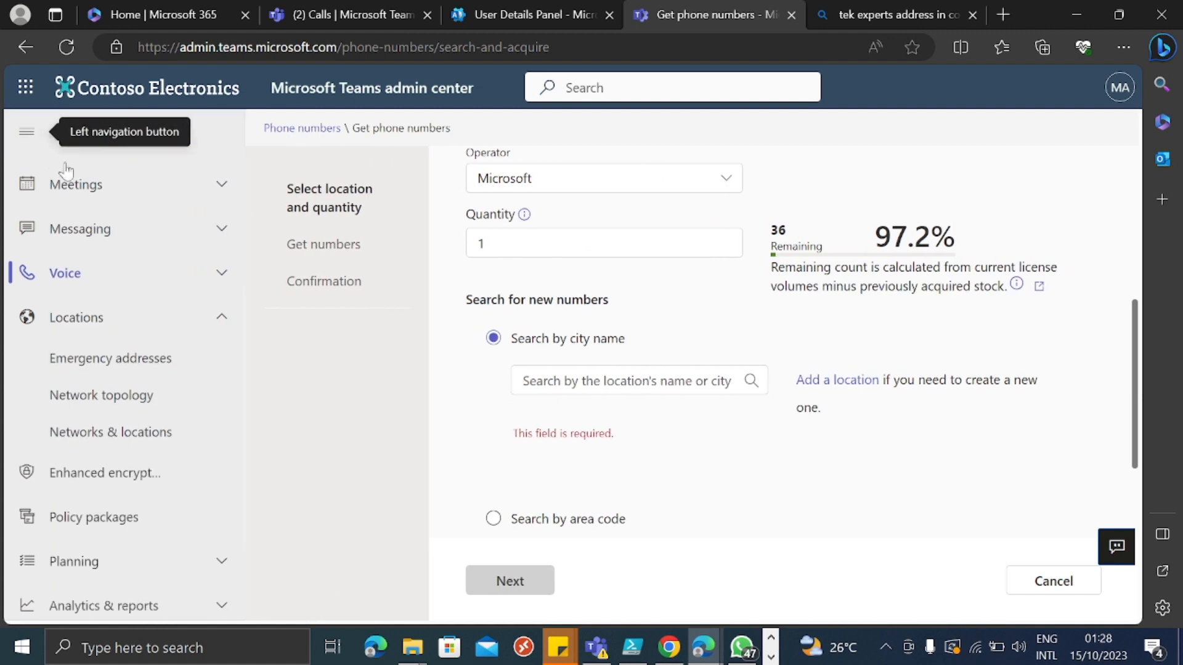
pyautogui.moveTo(251, 349); pyautogui.dragTo(275, 173)
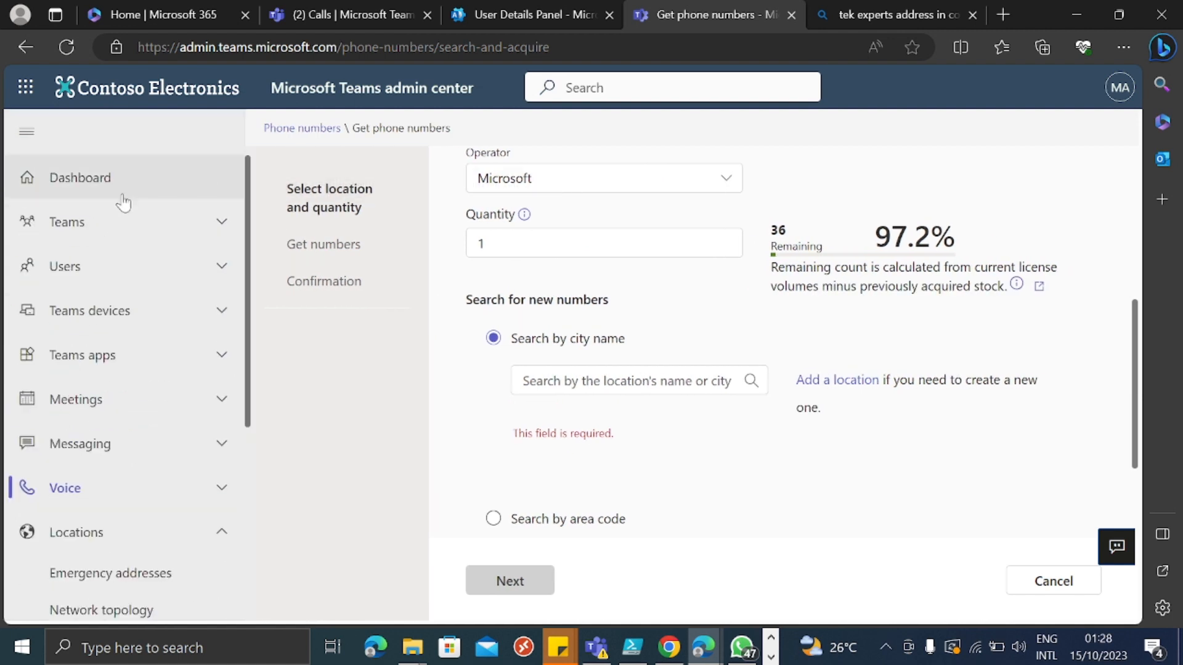
pyautogui.click(90, 185)
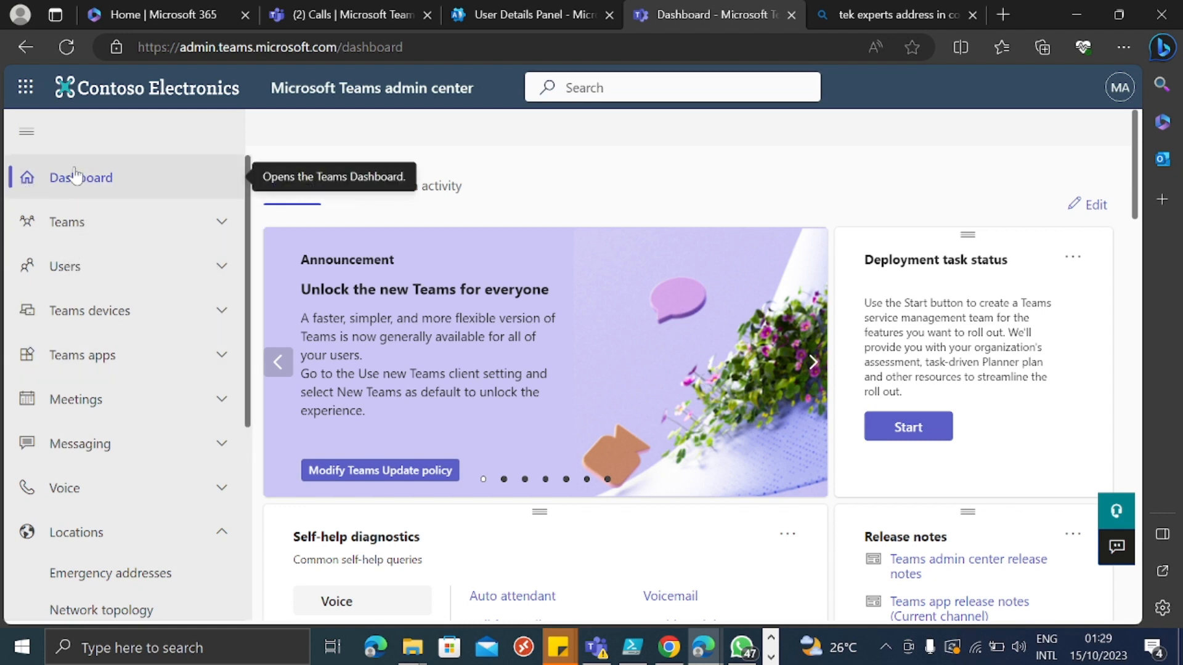
pyautogui.scroll(-1, 166, 345)
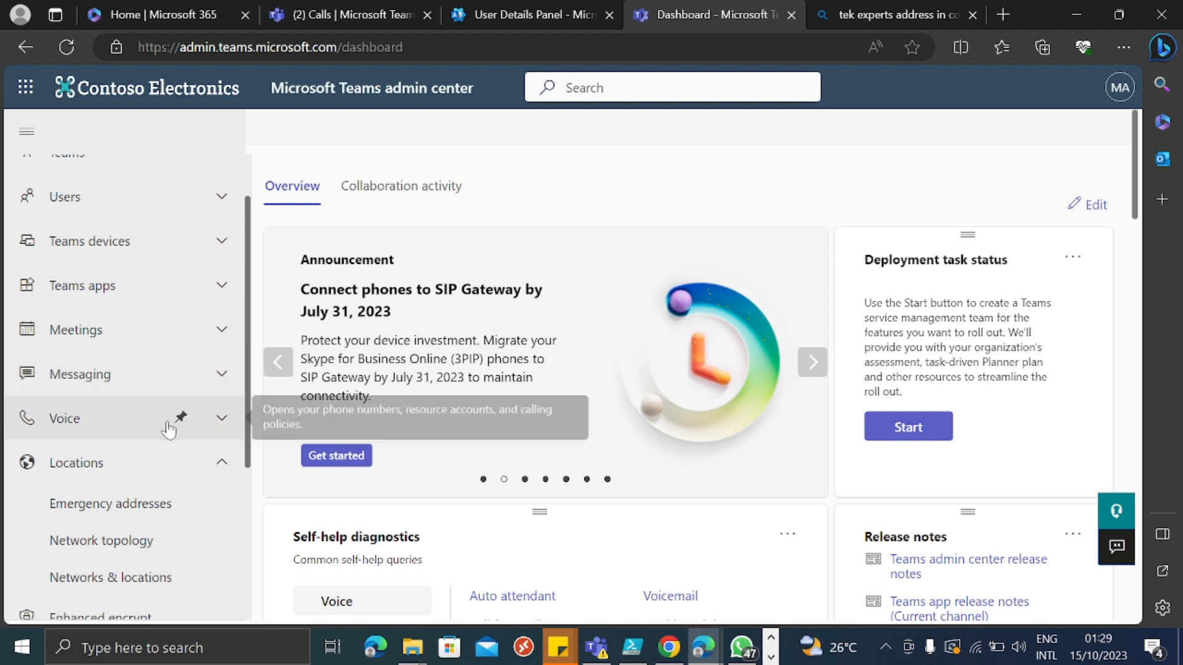
pyautogui.click(223, 419)
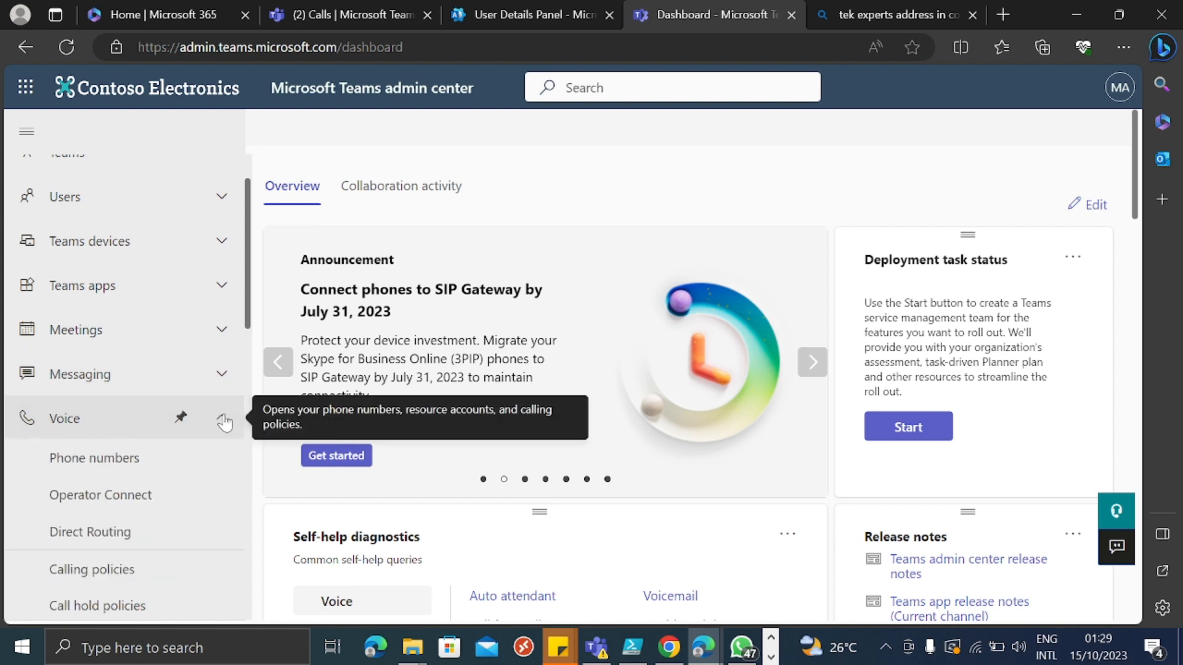
pyautogui.click(101, 467)
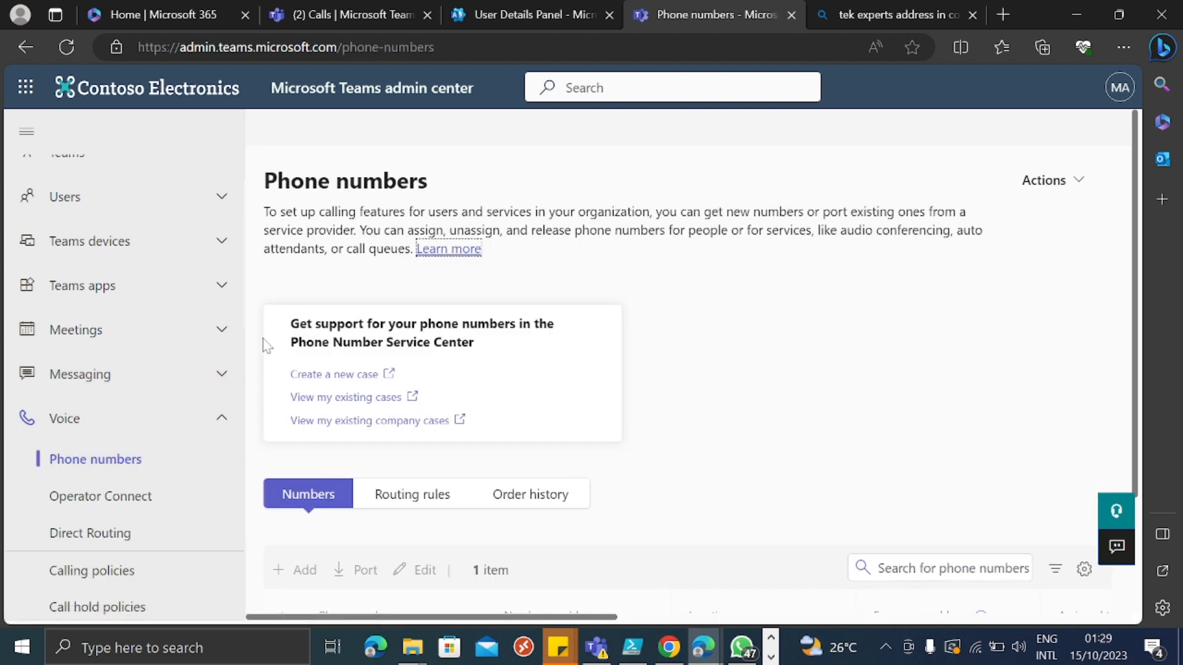
pyautogui.scroll(-3, 740, 341)
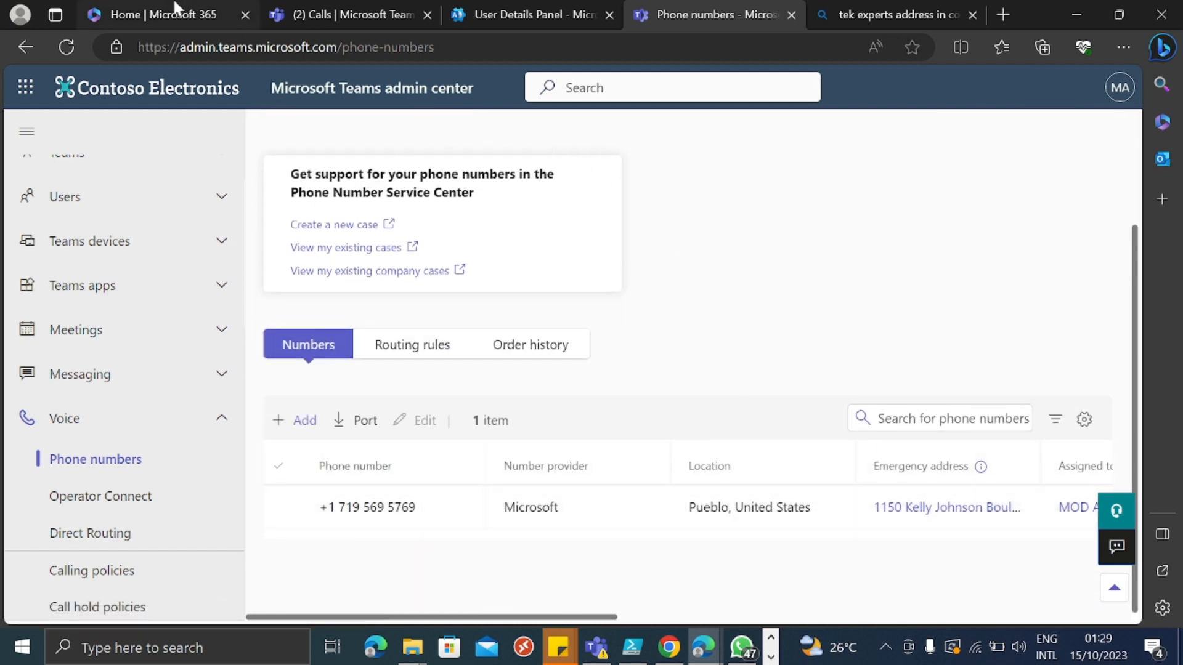
# Check the work number under the administrator's dial pad in Teams Calls, then return to the phone numbers list
pyautogui.click(327, 14)
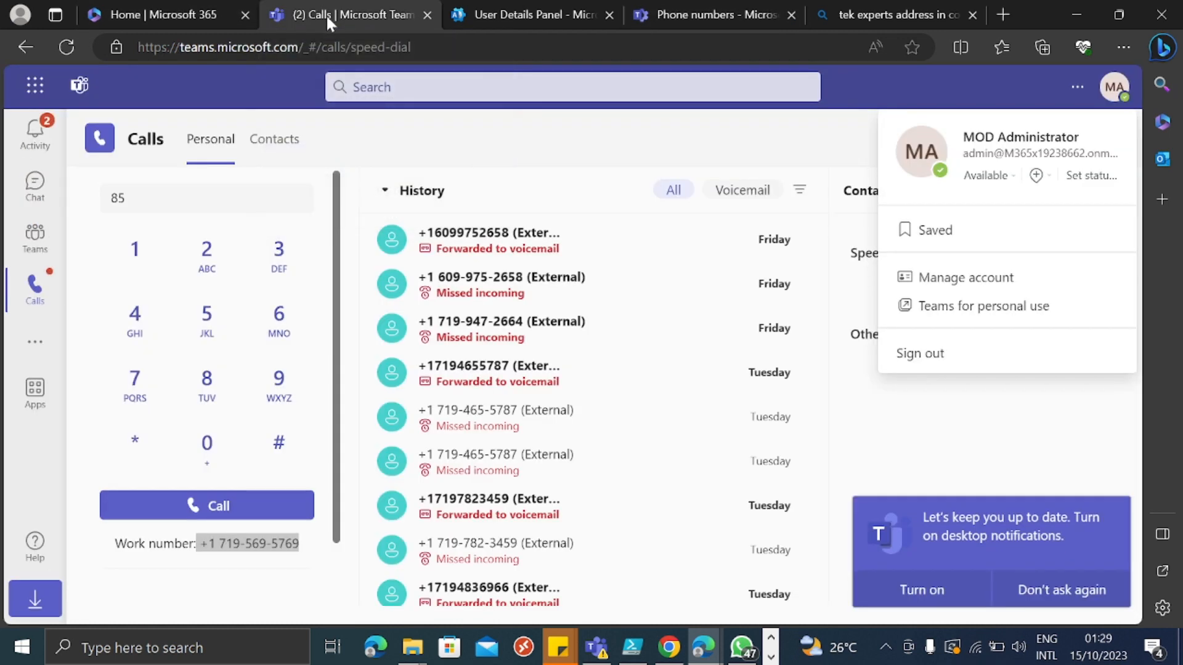
pyautogui.click(305, 548)
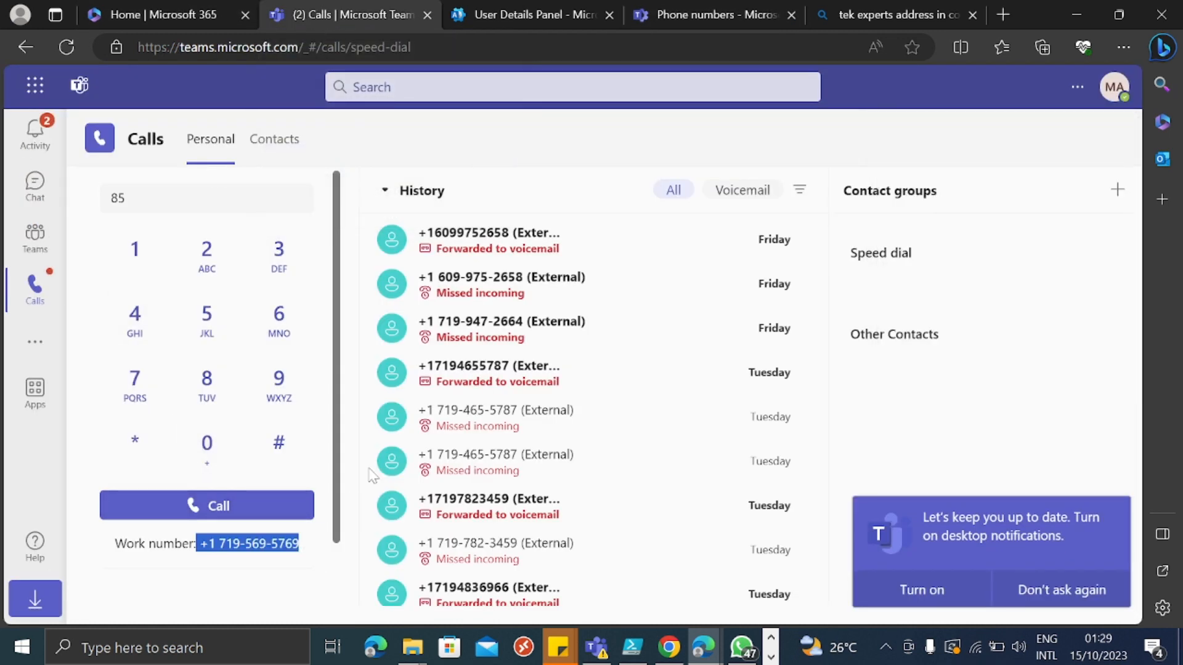
pyautogui.click(685, 14)
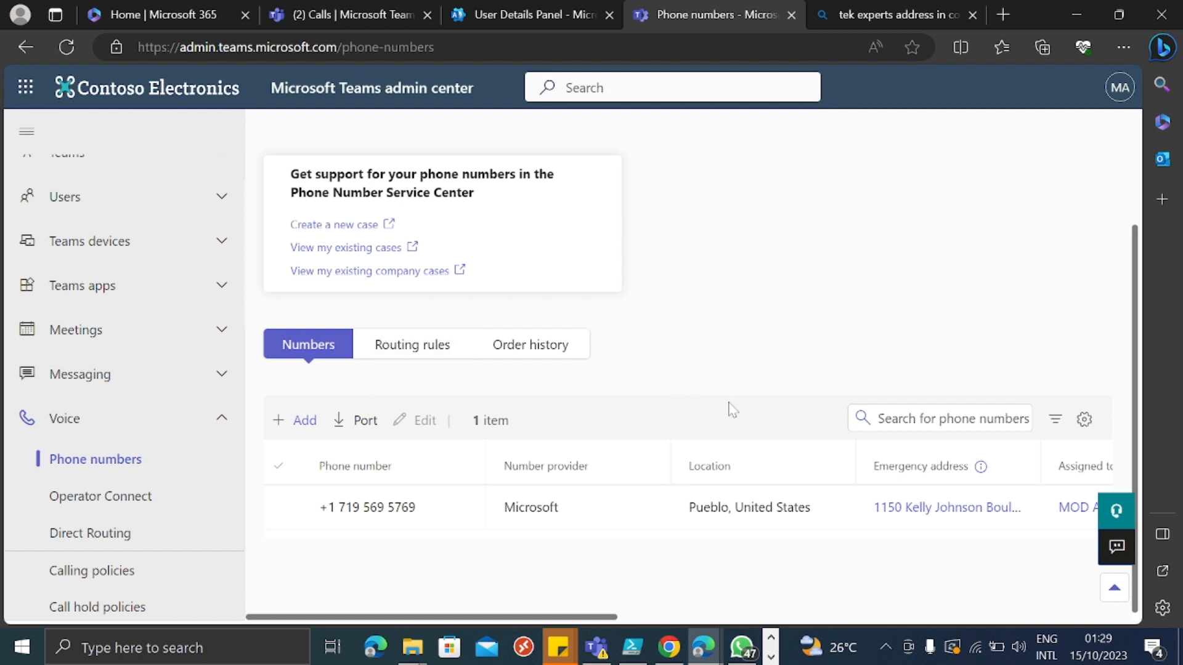
# Start a new phone number order with "Enterprise Voice" as both its name and description
pyautogui.click(297, 423)
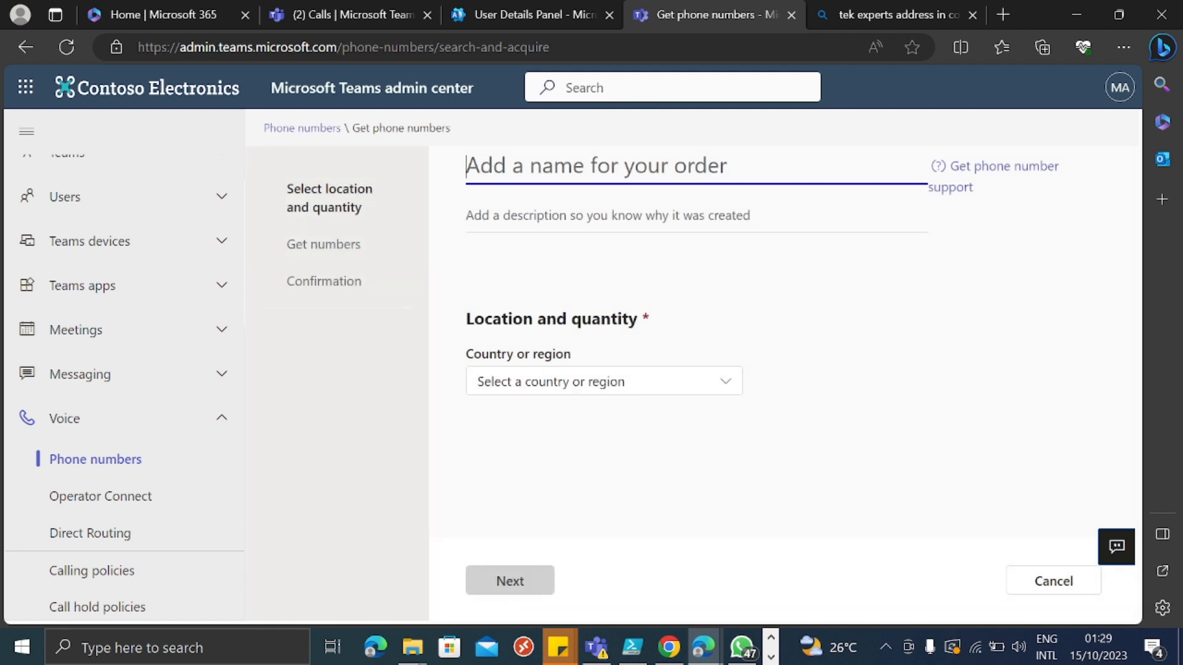
pyautogui.write('Enterprise Voice')
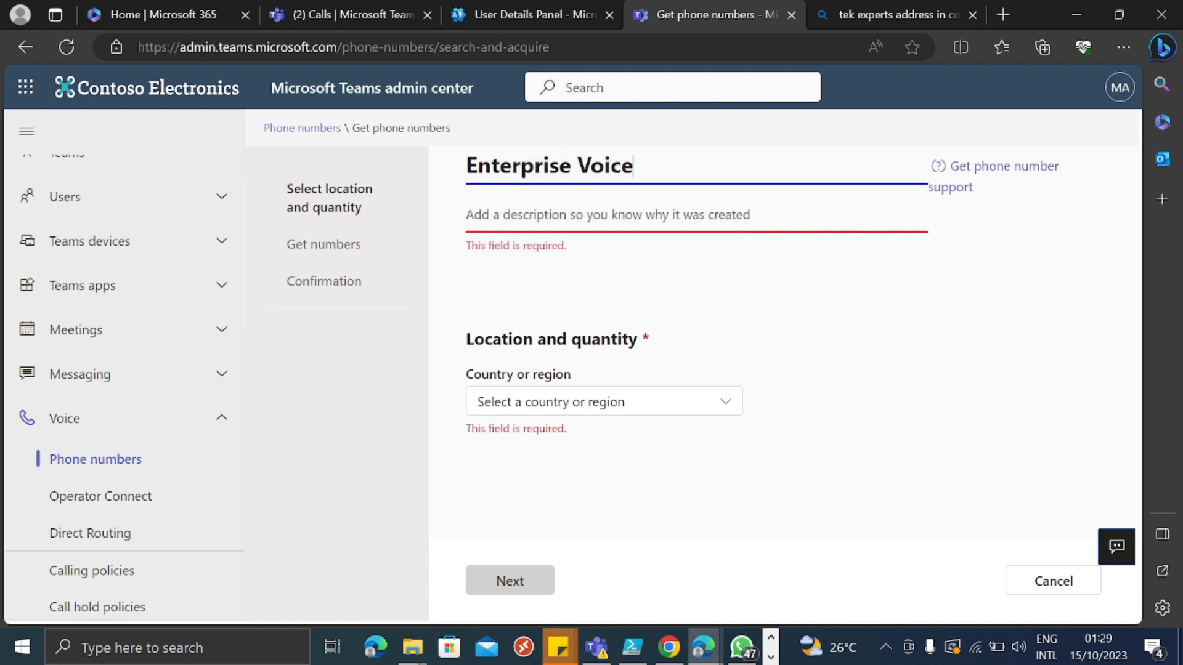
pyautogui.moveTo(635, 165); pyautogui.dragTo(452, 154)
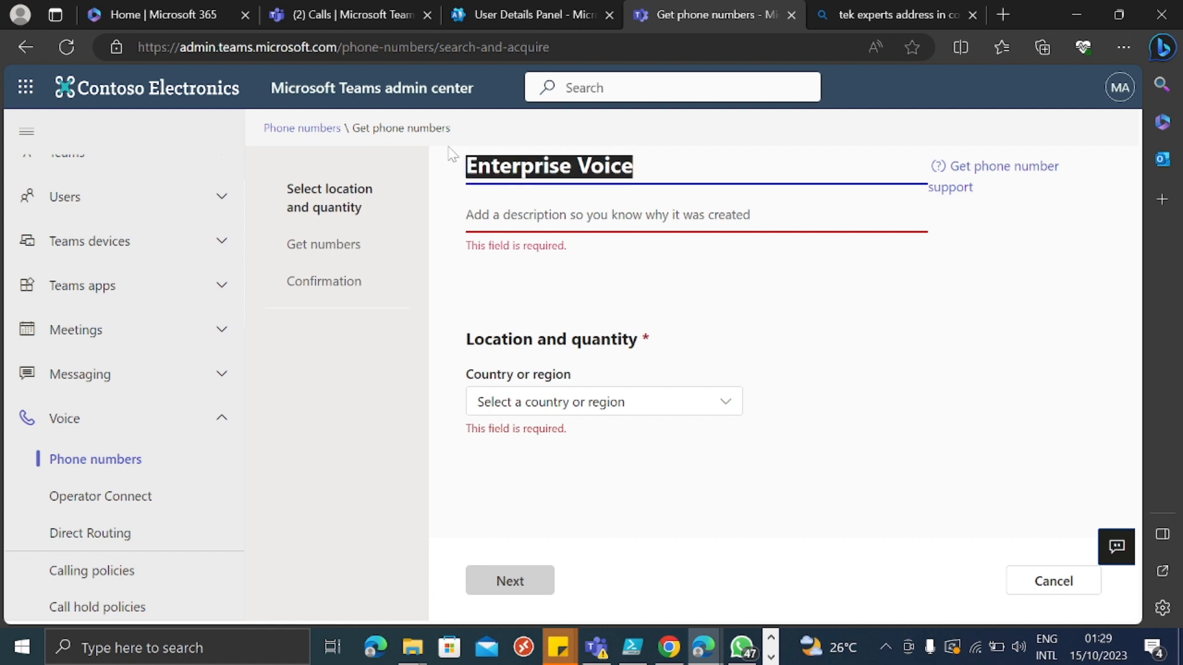
pyautogui.hotkey('ctrl', 'c')
pyautogui.press('Tab')
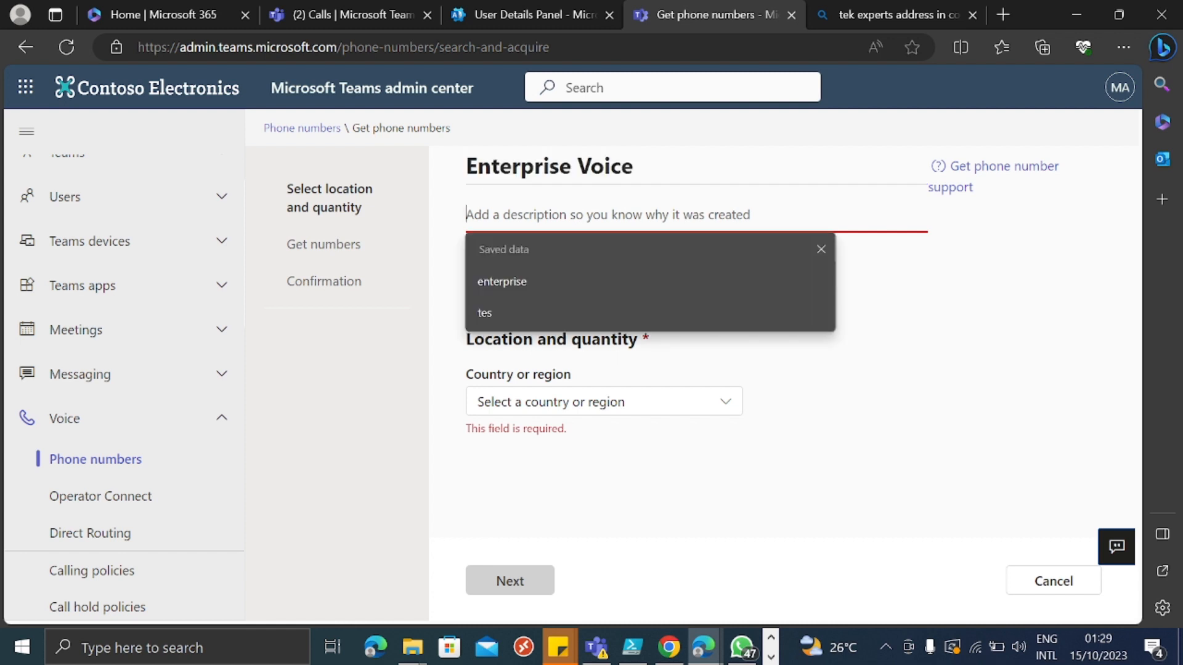
pyautogui.hotkey('ctrl', 'v')
# Set the order's country to United States, the number type to User (subscriber) and the quantity to 1
pyautogui.click(604, 383)
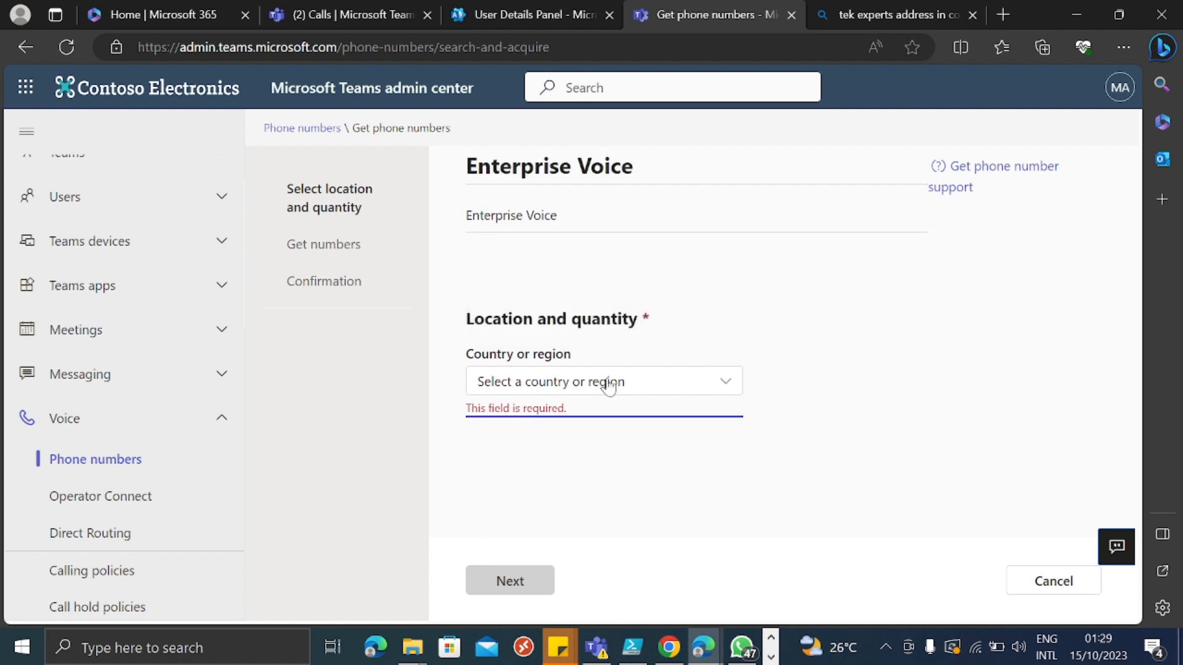
pyautogui.write('uni')
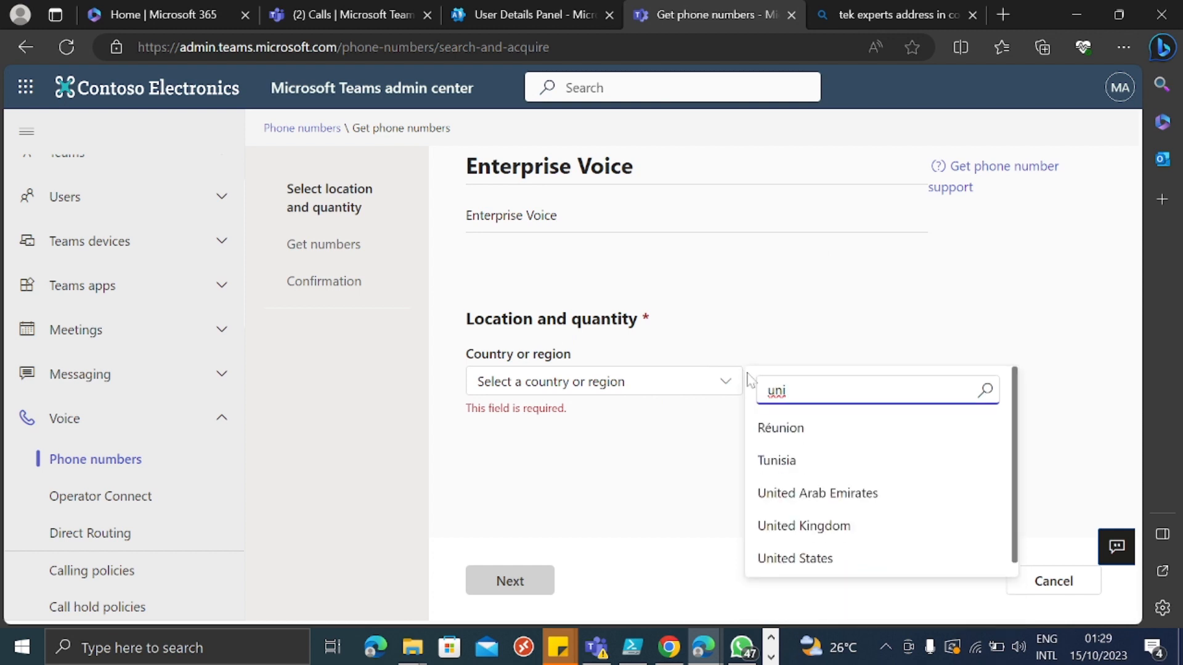
pyautogui.click(816, 558)
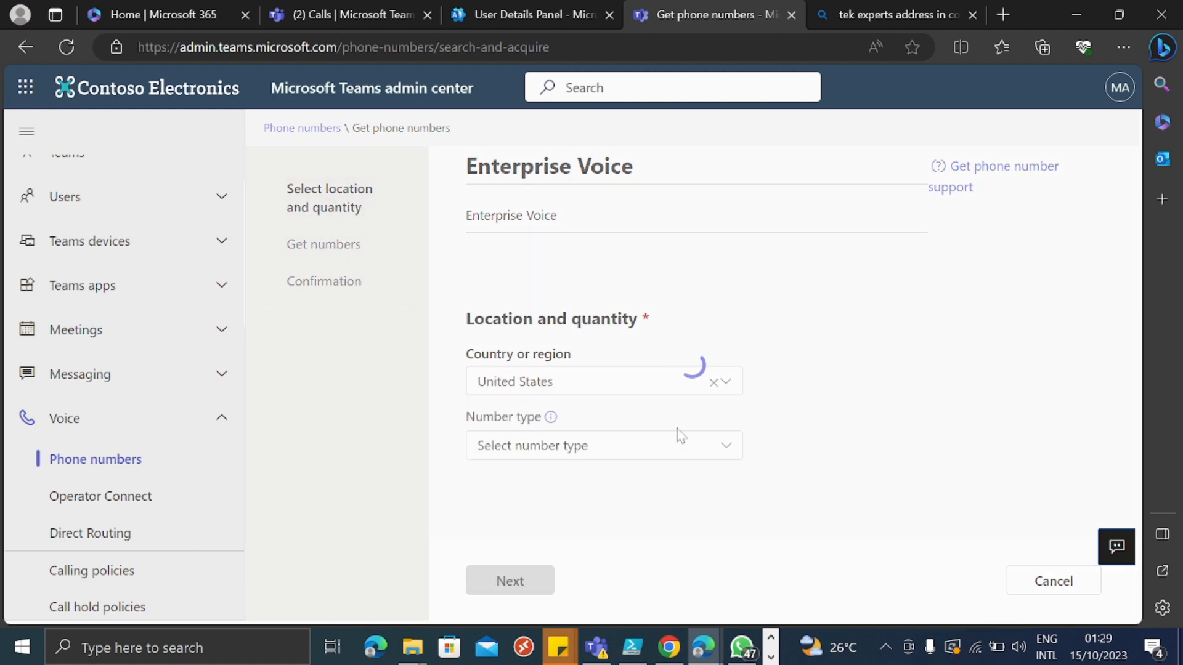
pyautogui.click(722, 453)
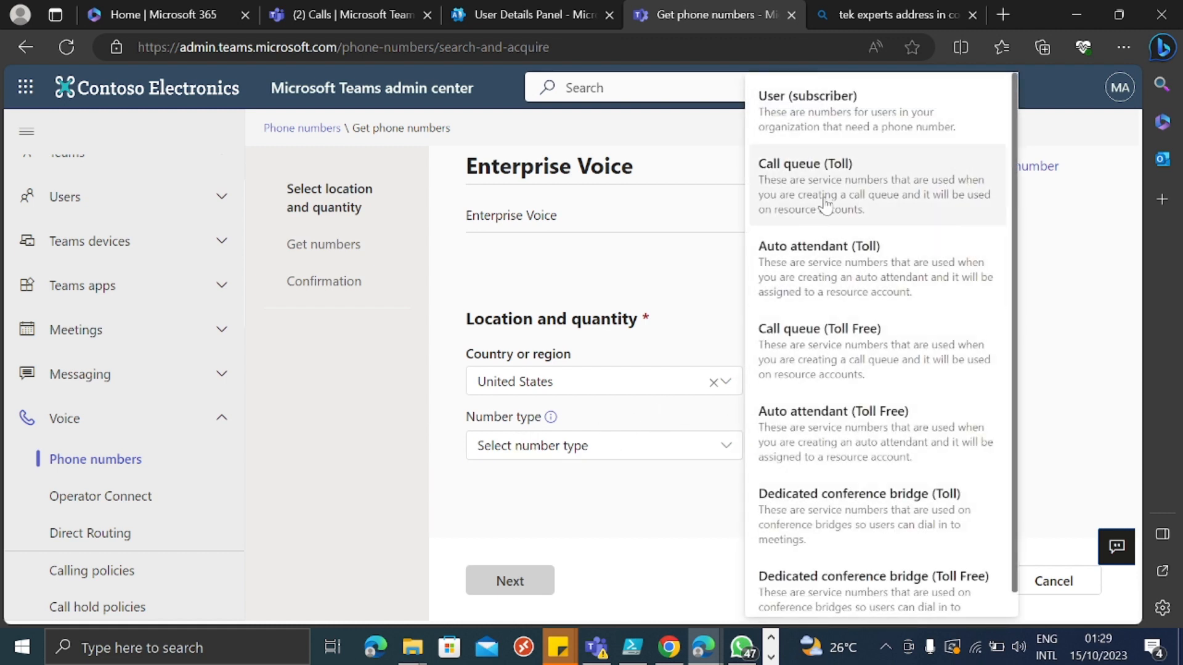
pyautogui.click(801, 114)
pyautogui.scroll(-3, 623, 411)
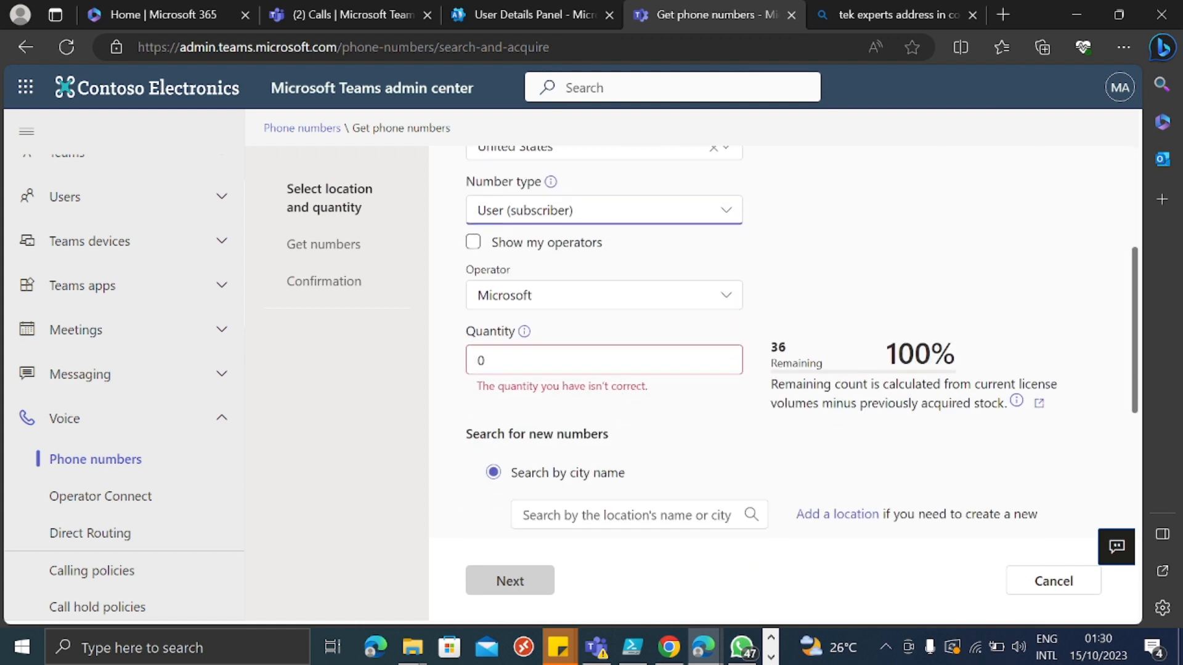
pyautogui.click(493, 360)
pyautogui.write('1')
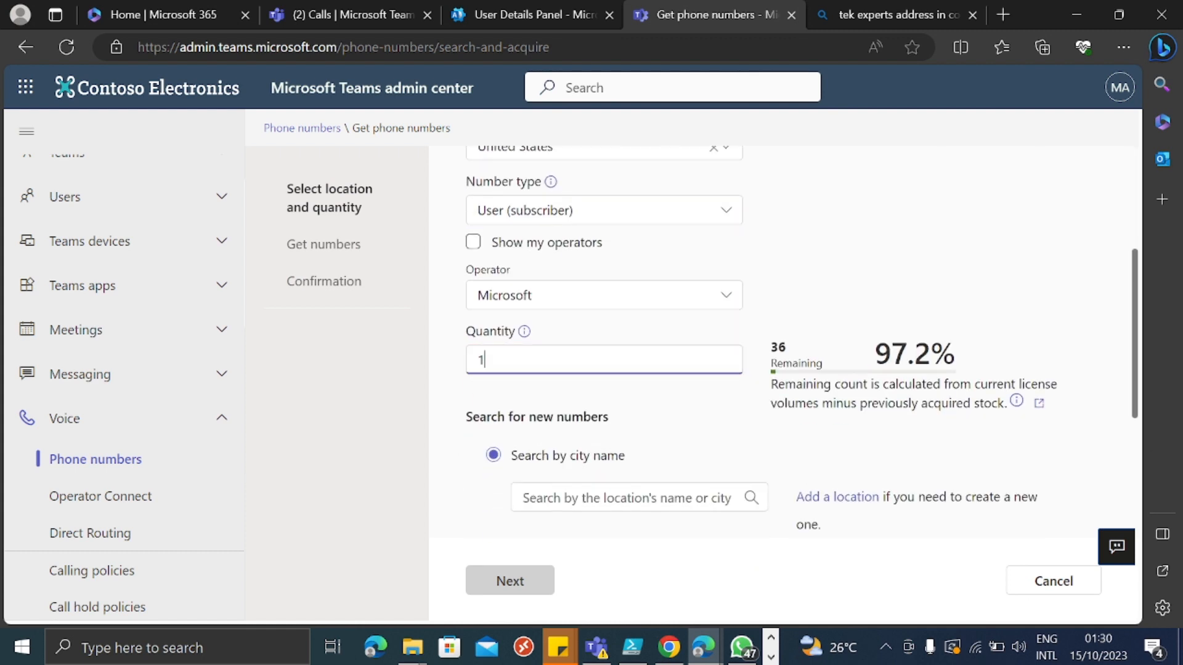
# Search for the order's location by city name with "col" and choose the first Contoso address suggested
pyautogui.scroll(-2, 586, 393)
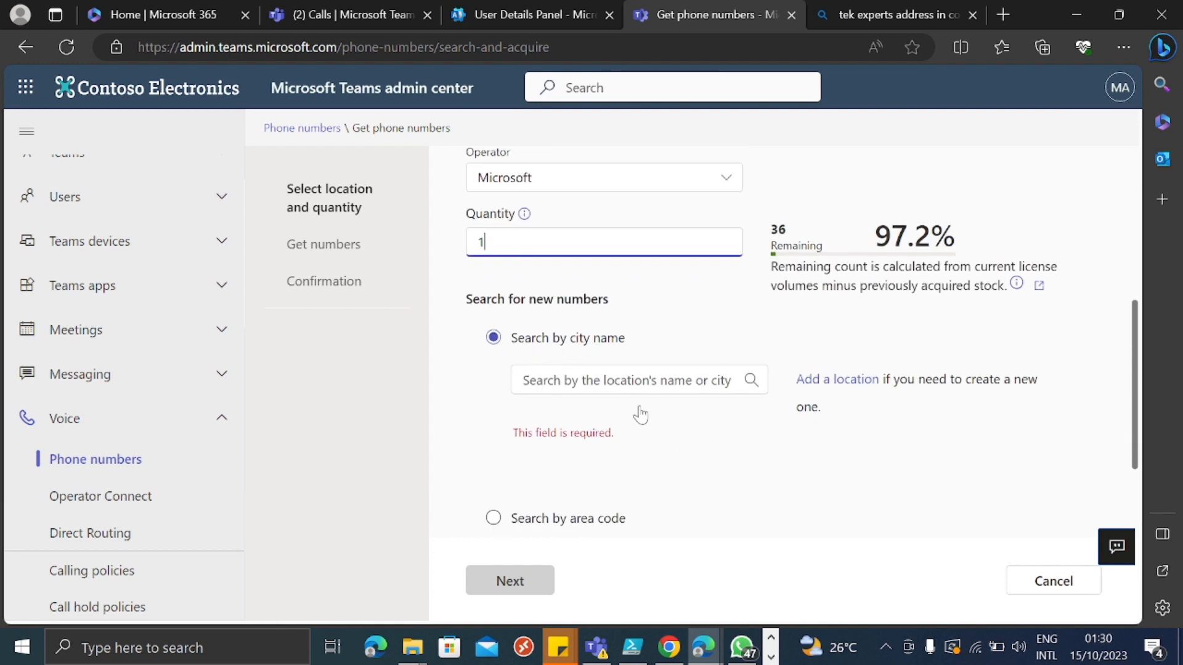
pyautogui.click(627, 380)
pyautogui.write('co')
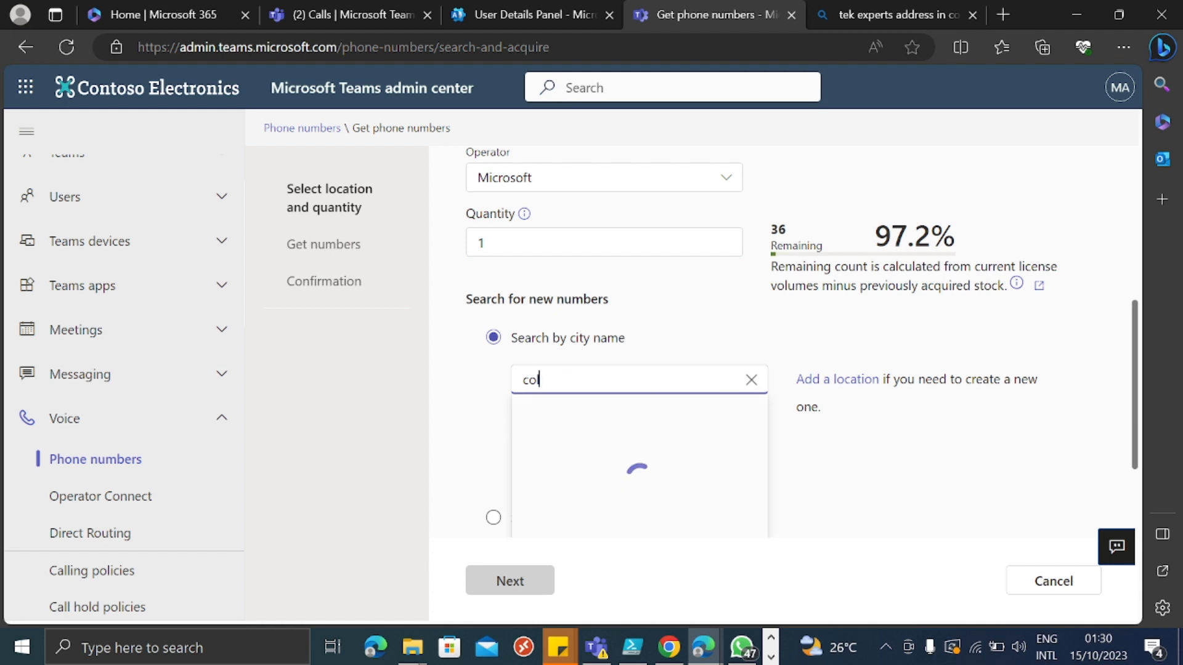
pyautogui.moveTo(660, 417)
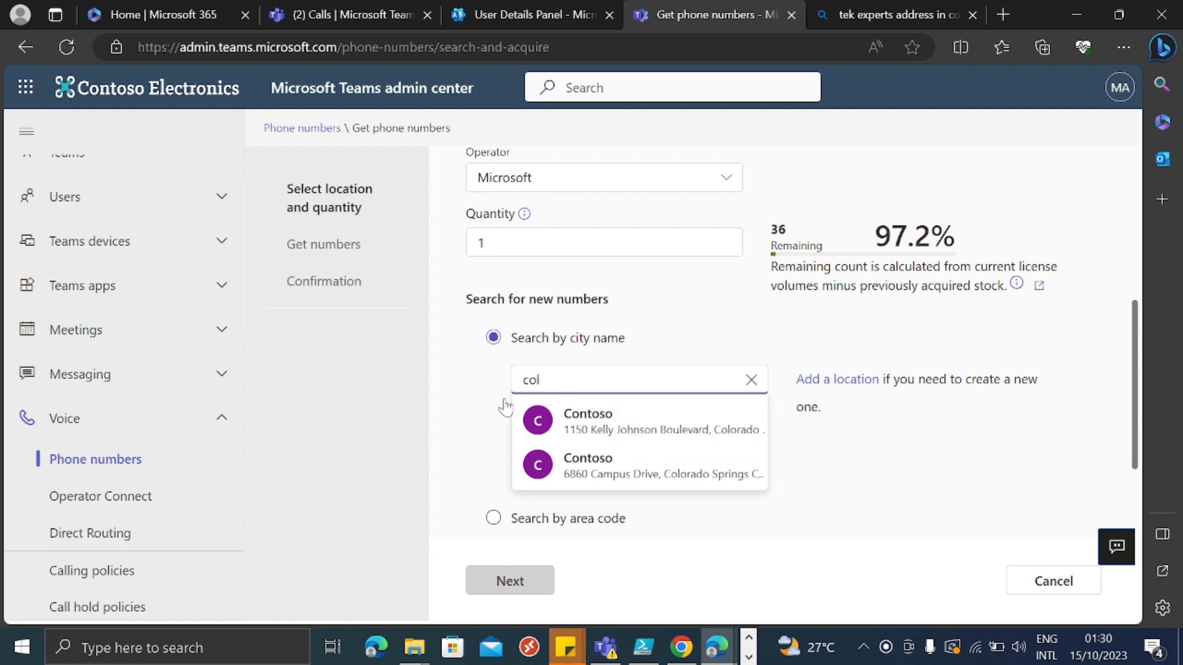
pyautogui.moveTo(570, 435)
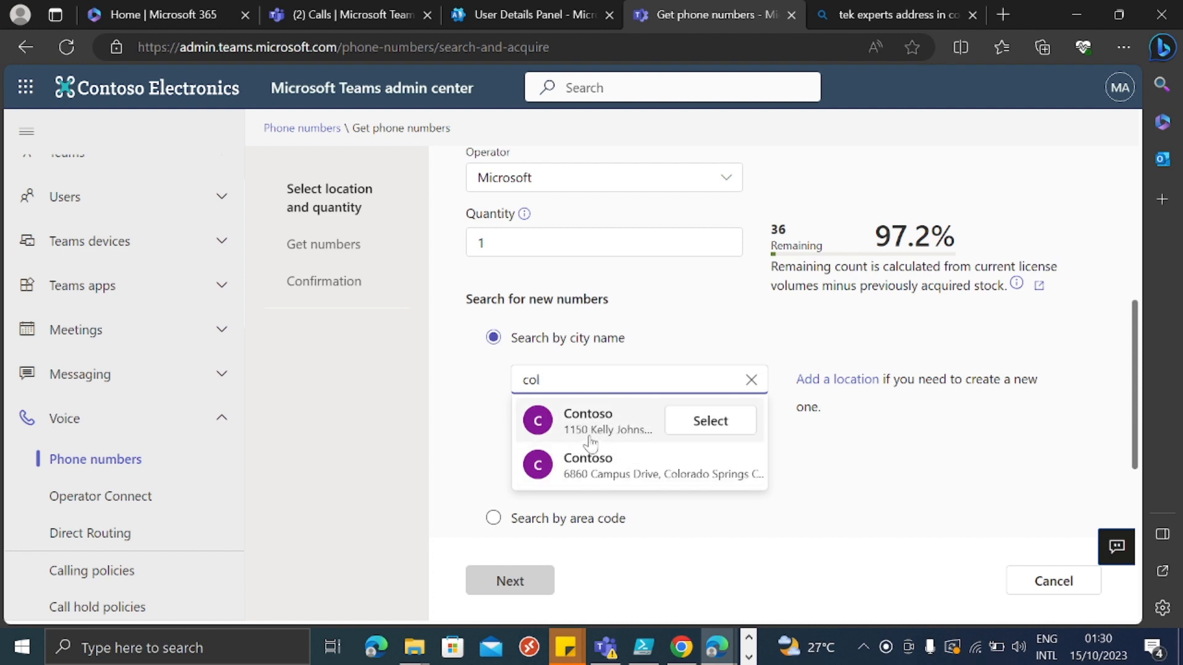
pyautogui.click(718, 428)
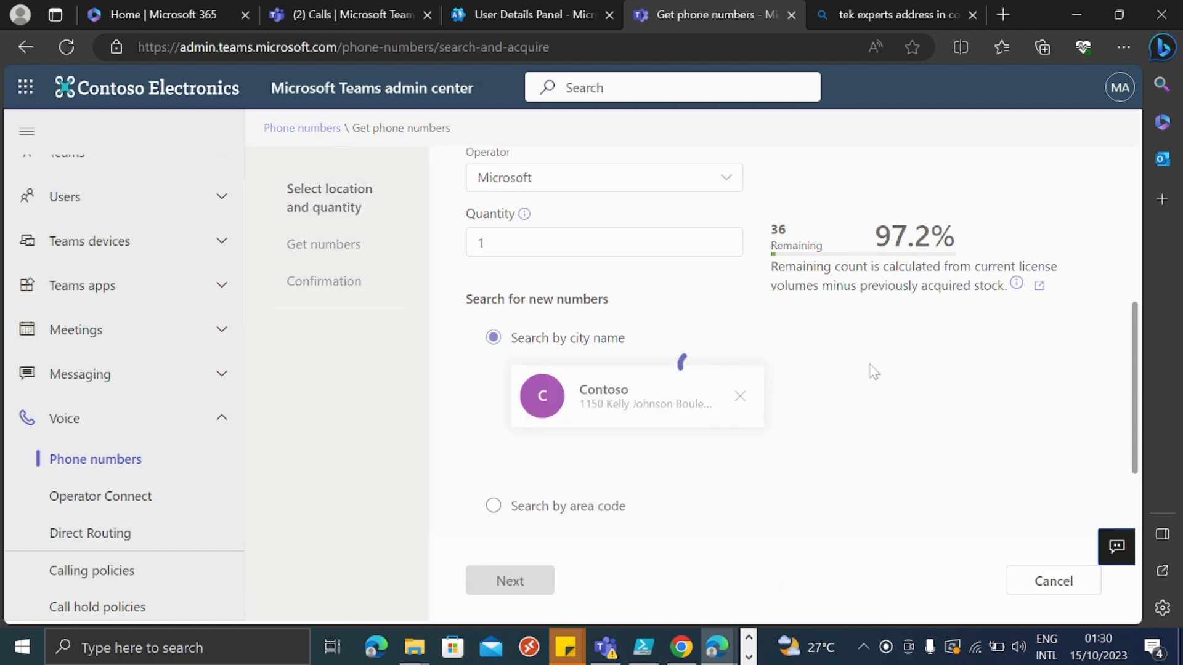
# Set the area code for the chosen Contoso location to 719 and review the order's location and quantity settings
pyautogui.scroll(-2, 873, 371)
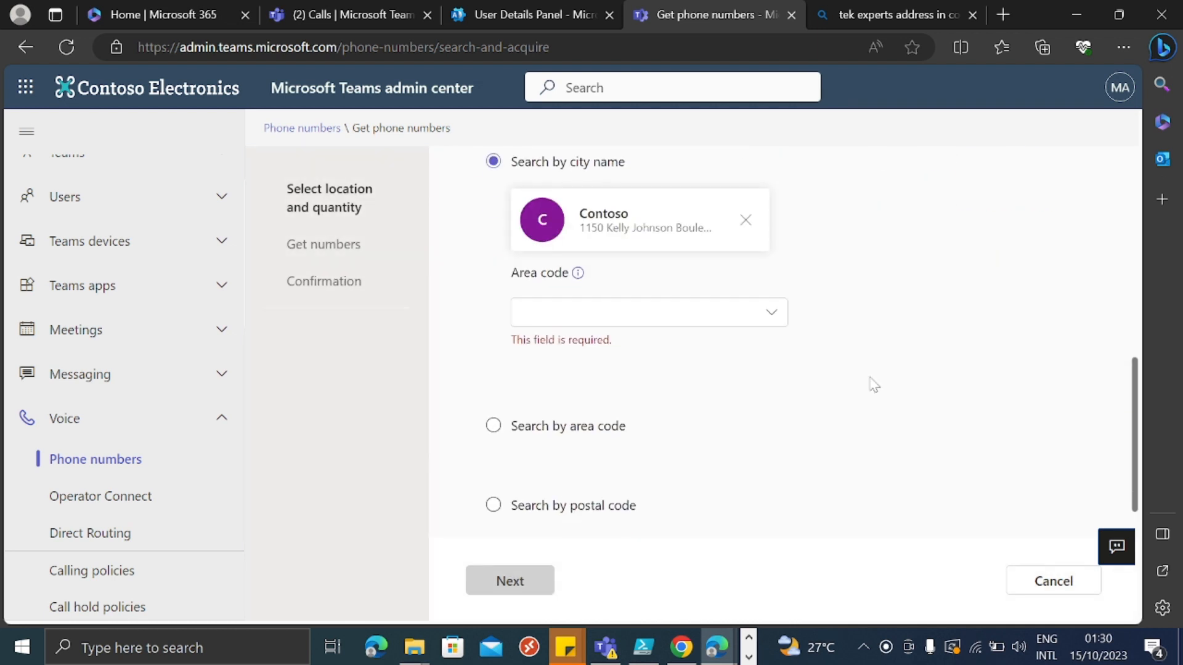
pyautogui.click(743, 323)
pyautogui.click(584, 366)
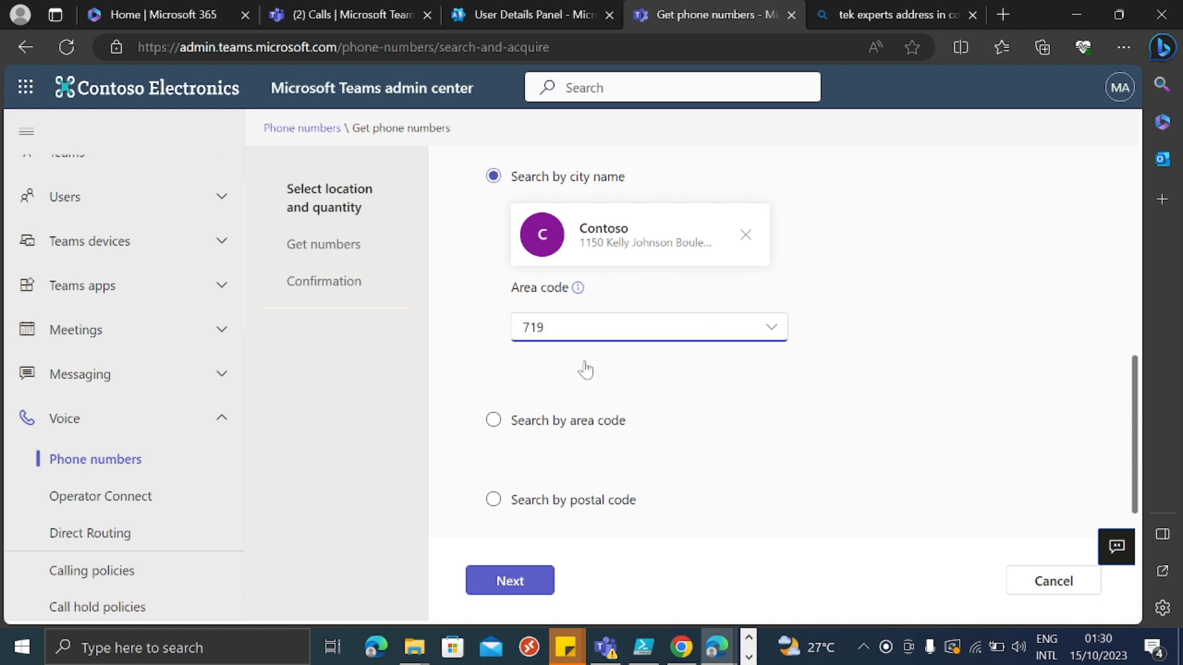
pyautogui.scroll(-1, 644, 397)
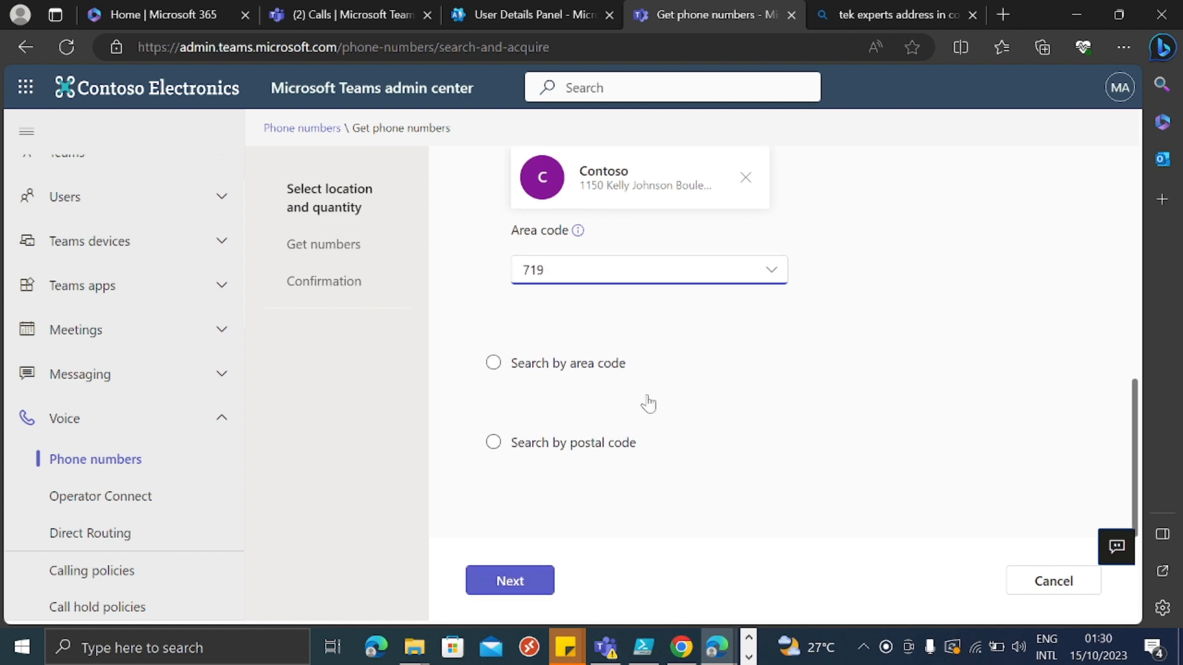
pyautogui.scroll(3, 634, 426)
pyautogui.scroll(-3, 629, 426)
# Reserve the number, place the Enterprise Voice order and finish the ordering wizard
pyautogui.click(507, 581)
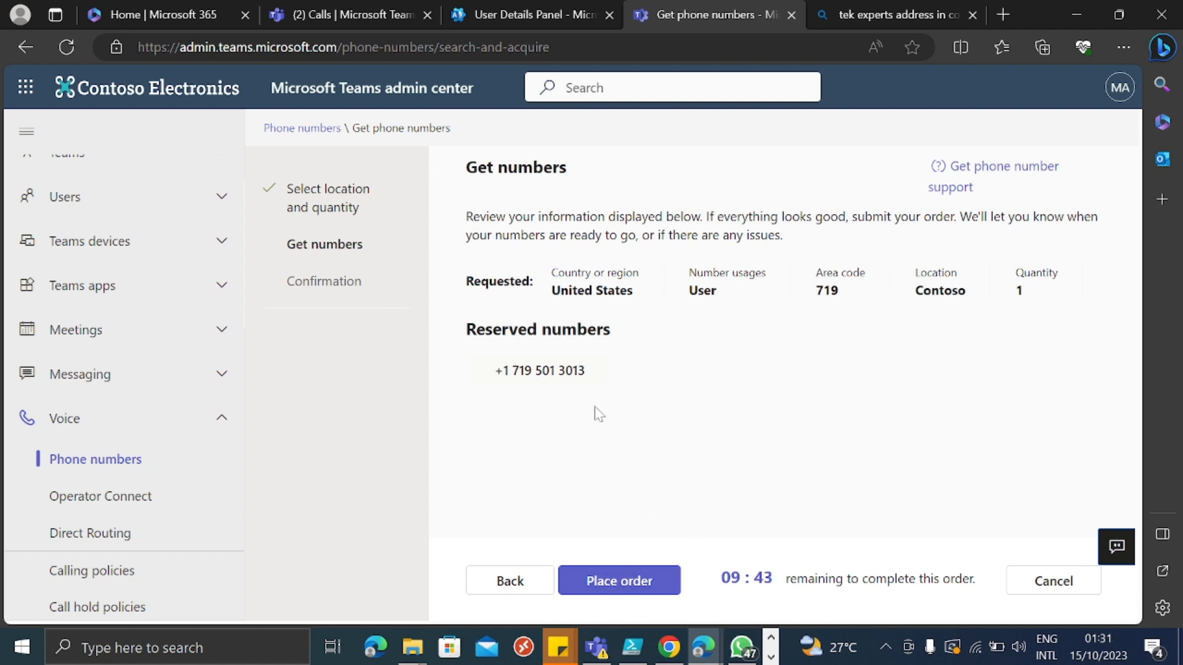
pyautogui.click(619, 578)
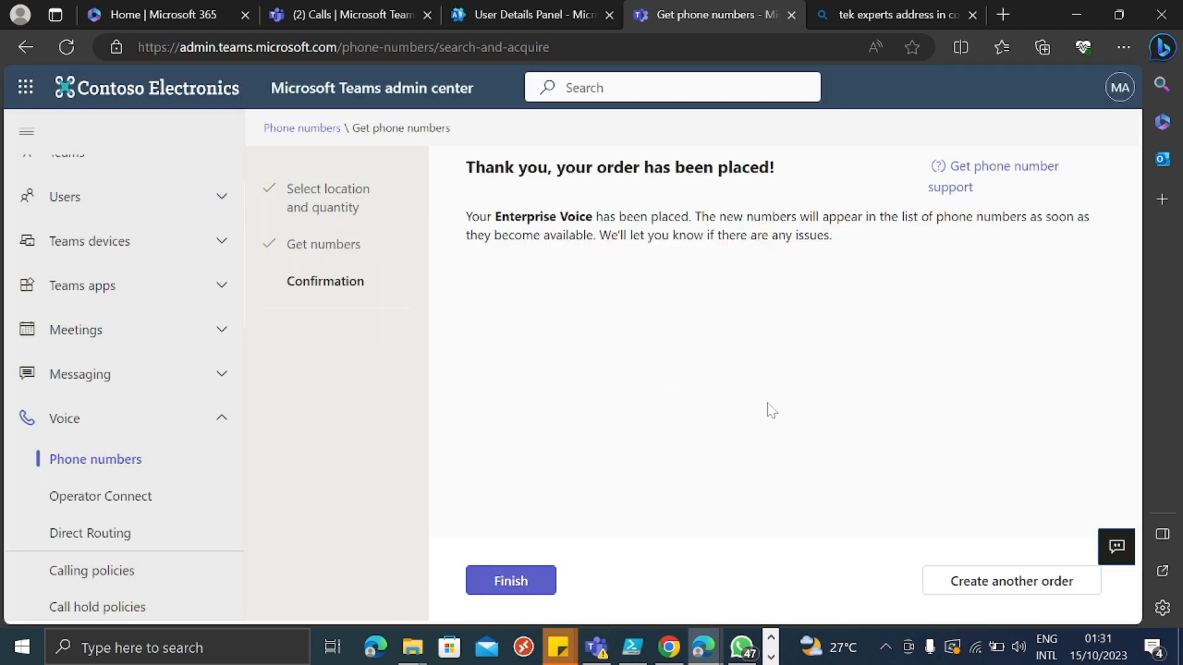
pyautogui.click(522, 582)
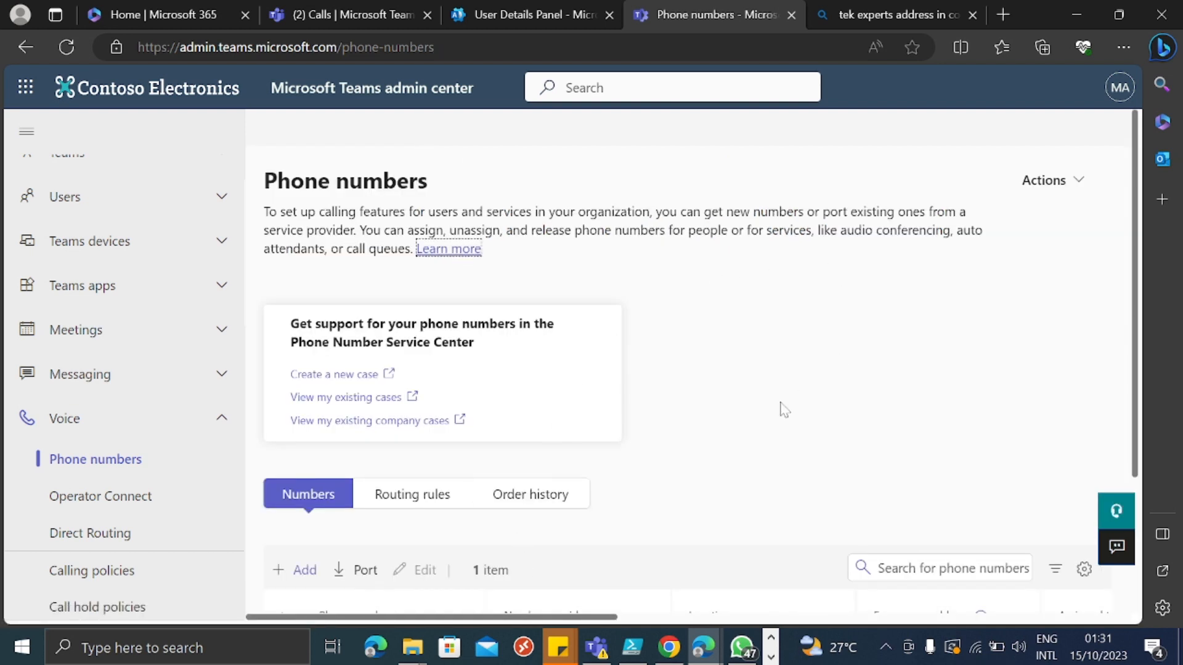
# Check the newly ordered number's location, emergency address and assignment in the phone numbers list
pyautogui.scroll(-3, 782, 408)
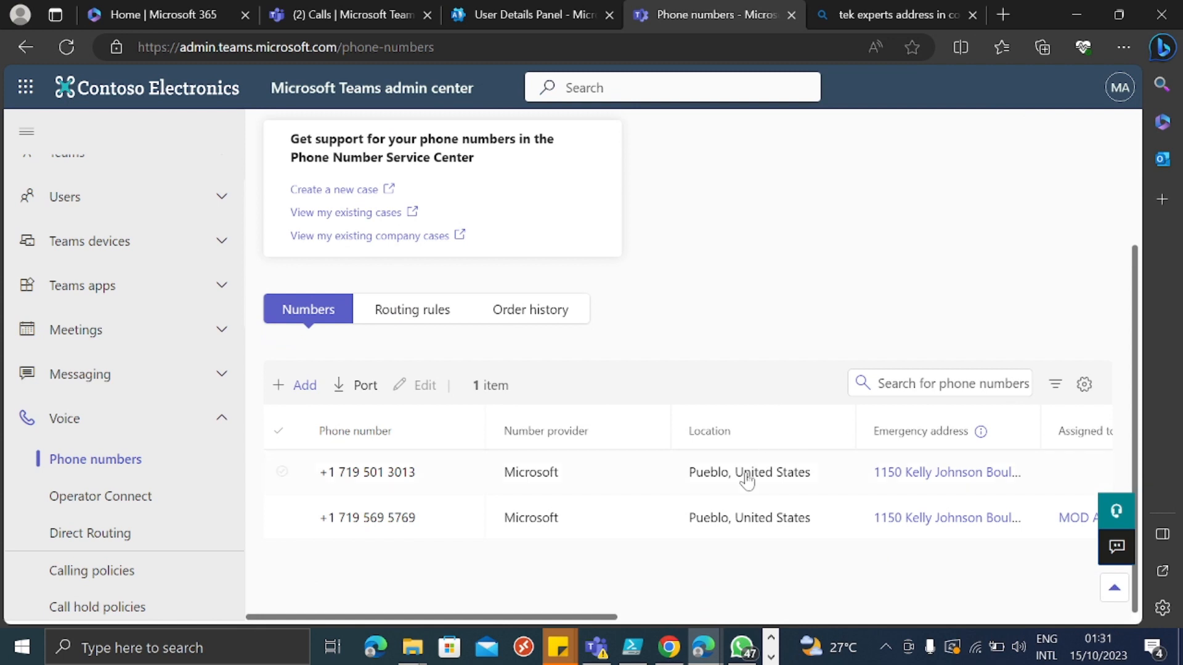
pyautogui.moveTo(568, 617); pyautogui.dragTo(706, 619)
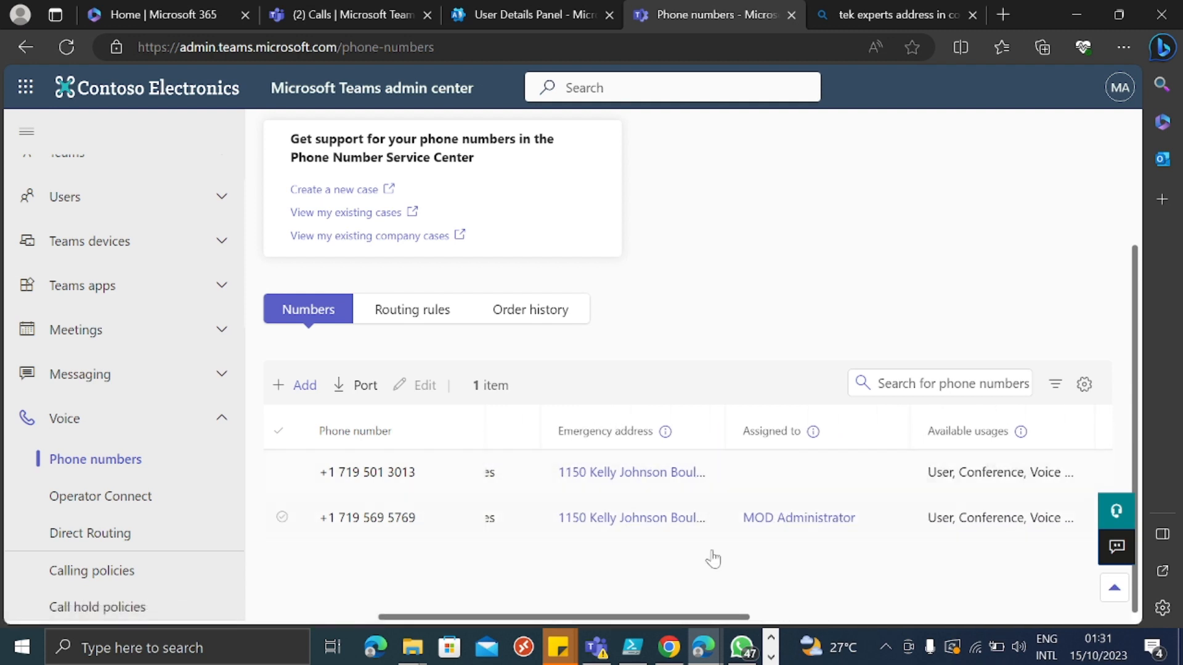
pyautogui.moveTo(653, 619); pyautogui.dragTo(451, 607)
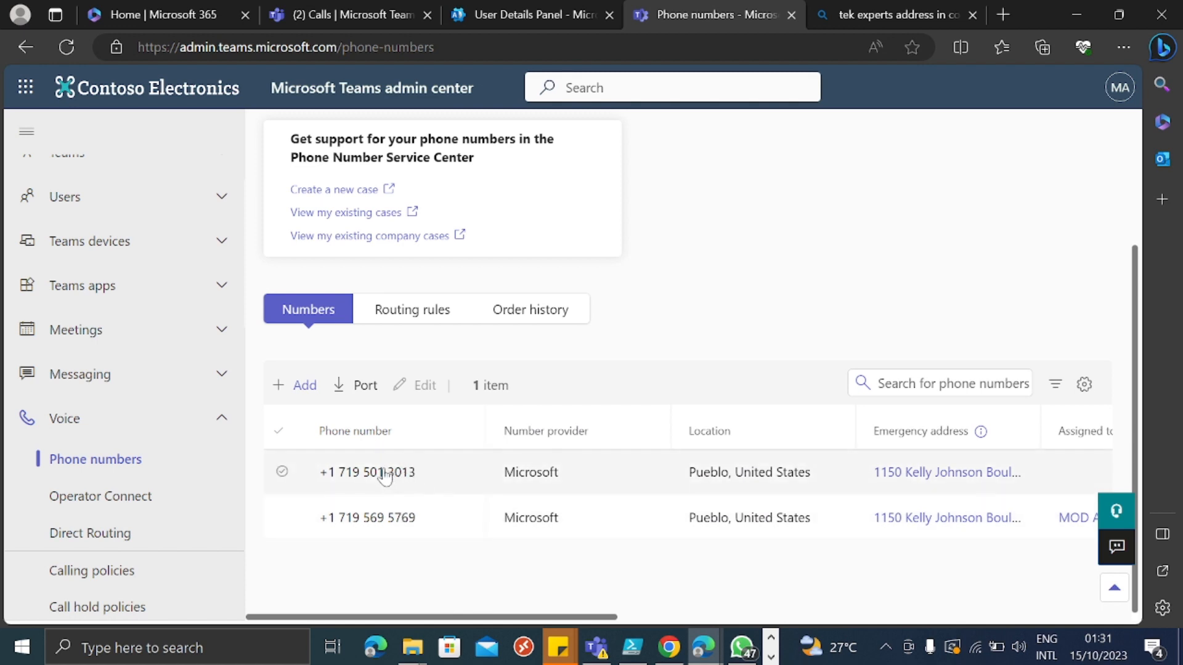
# Switch to PowerShell ISE, examine the Get-CsOnlineUser output for the user's voice properties, then return to the phone numbers list
pyautogui.click(632, 647)
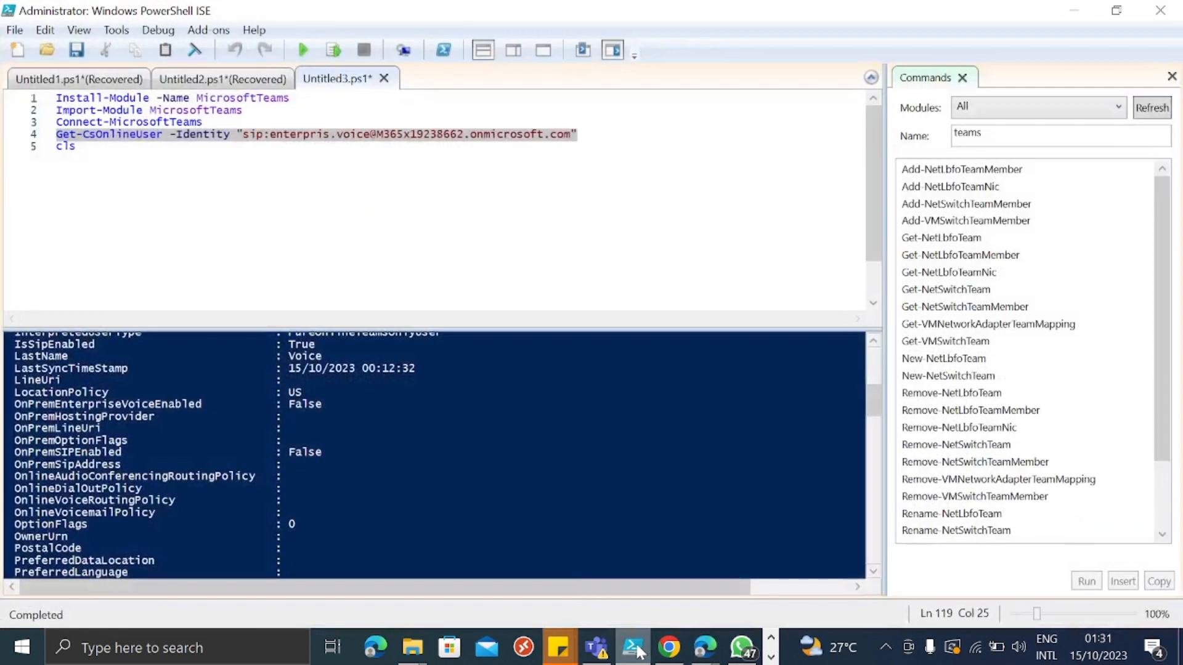
pyautogui.scroll(-7, 440, 455)
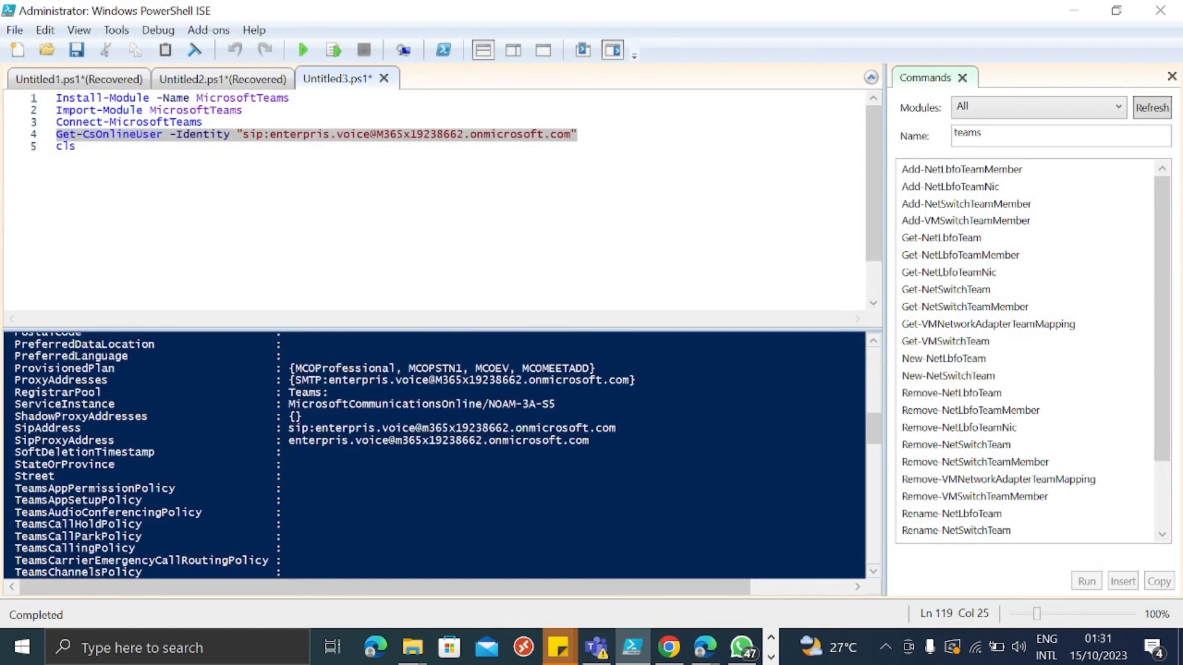
pyautogui.scroll(-15, 440, 454)
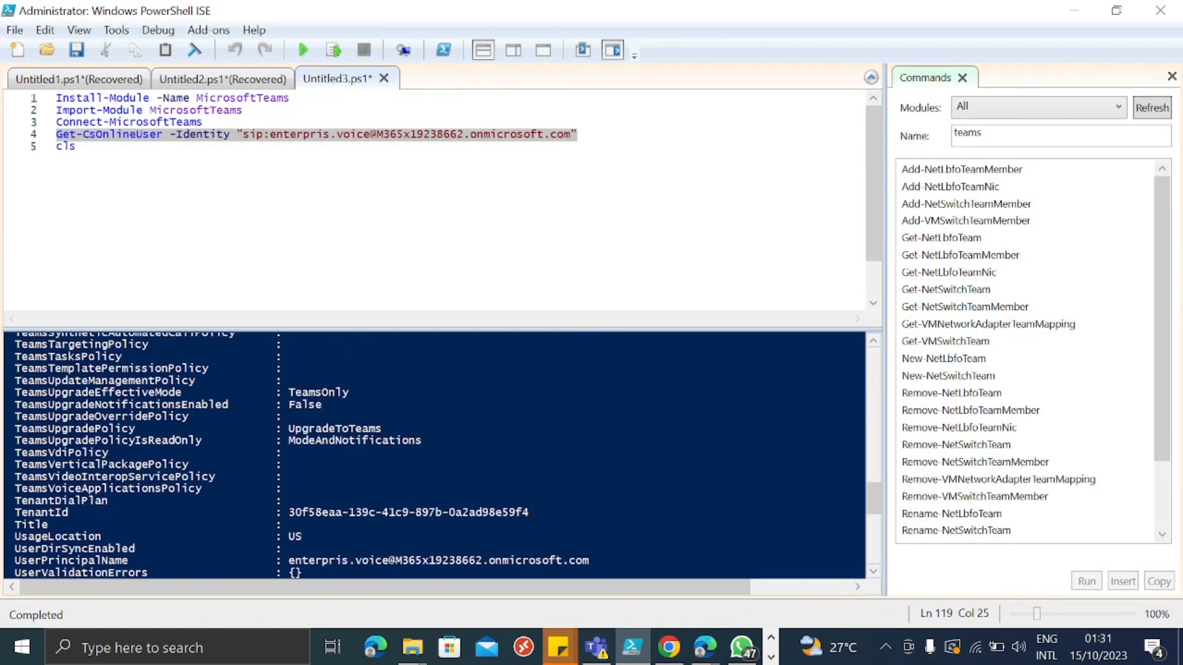
pyautogui.scroll(4, 441, 455)
pyautogui.scroll(1, 440, 454)
pyautogui.scroll(7, 441, 455)
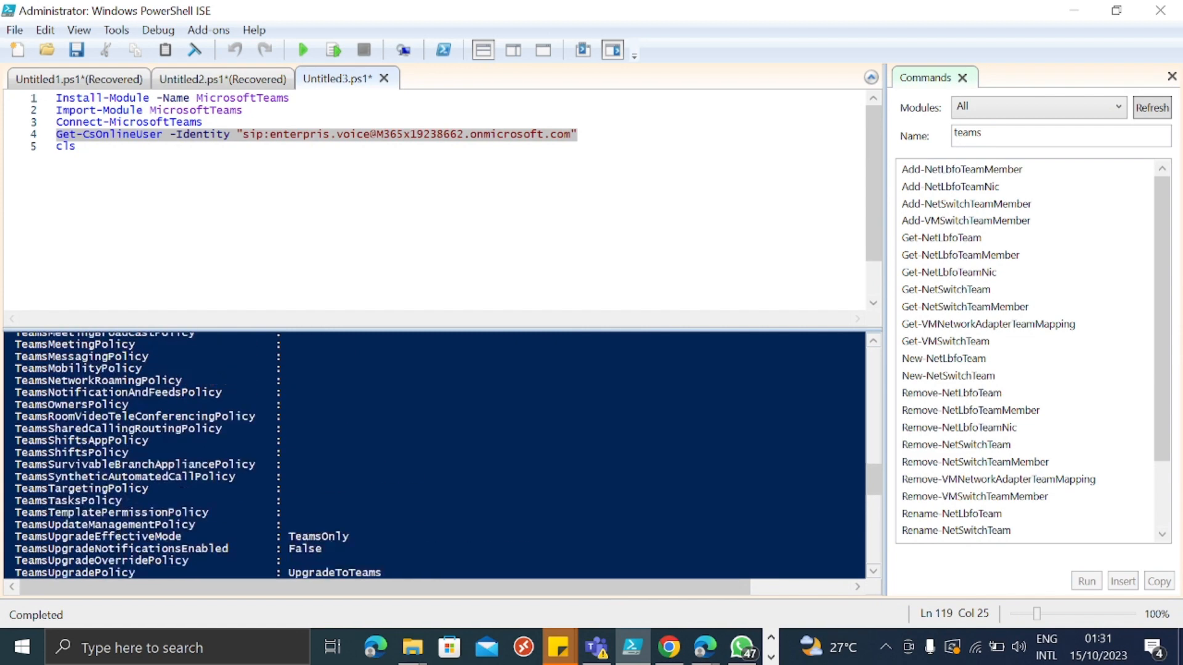
pyautogui.scroll(5, 441, 455)
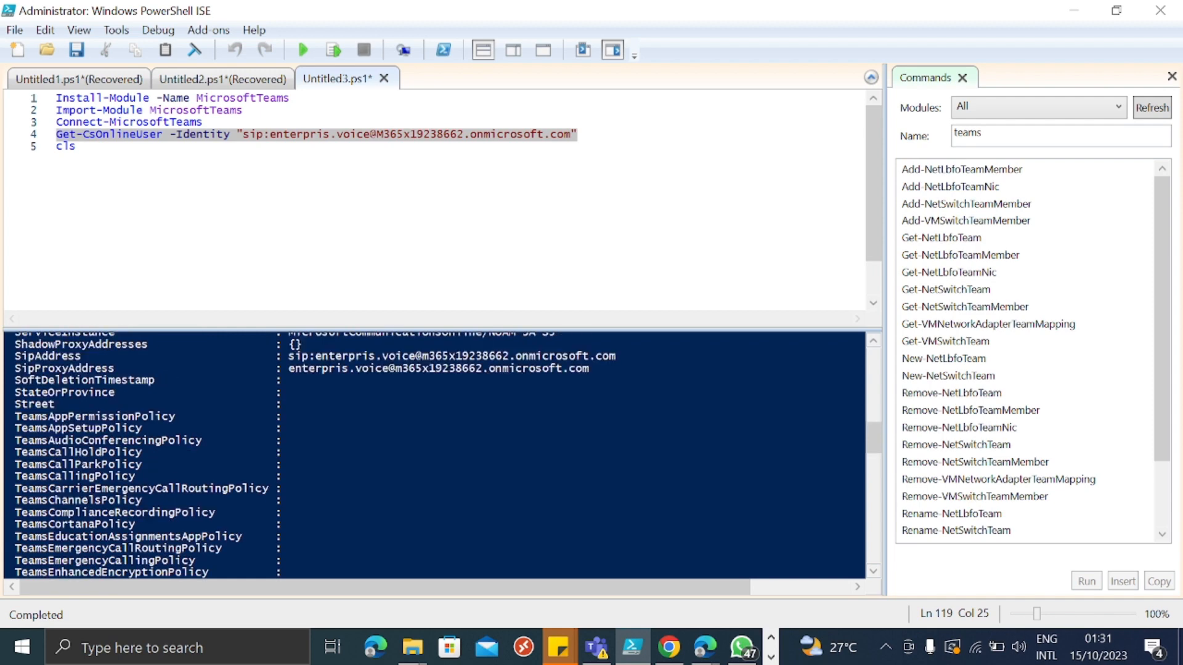
pyautogui.scroll(12, 441, 455)
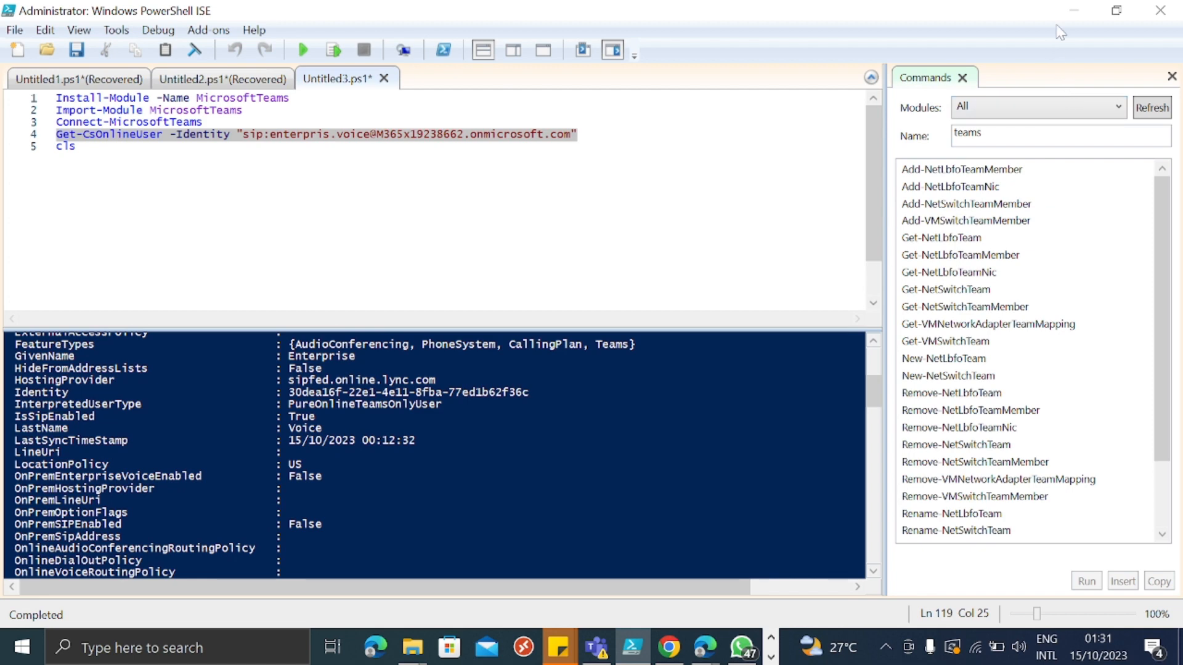
pyautogui.click(1072, 10)
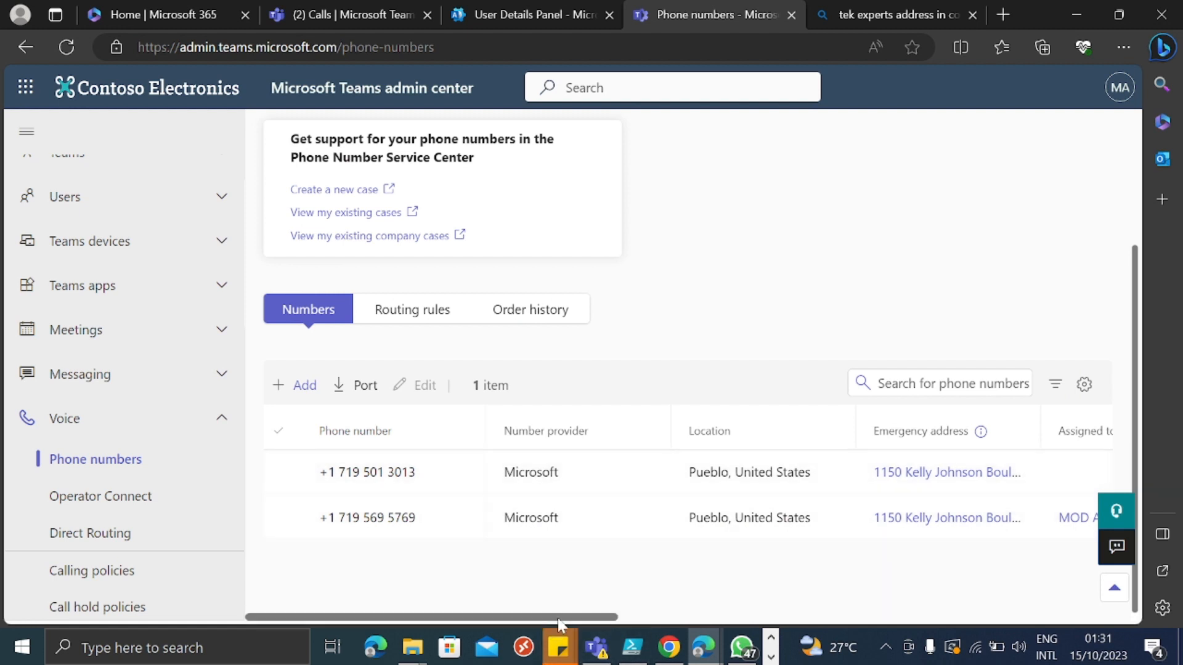
pyautogui.moveTo(562, 616); pyautogui.dragTo(515, 600)
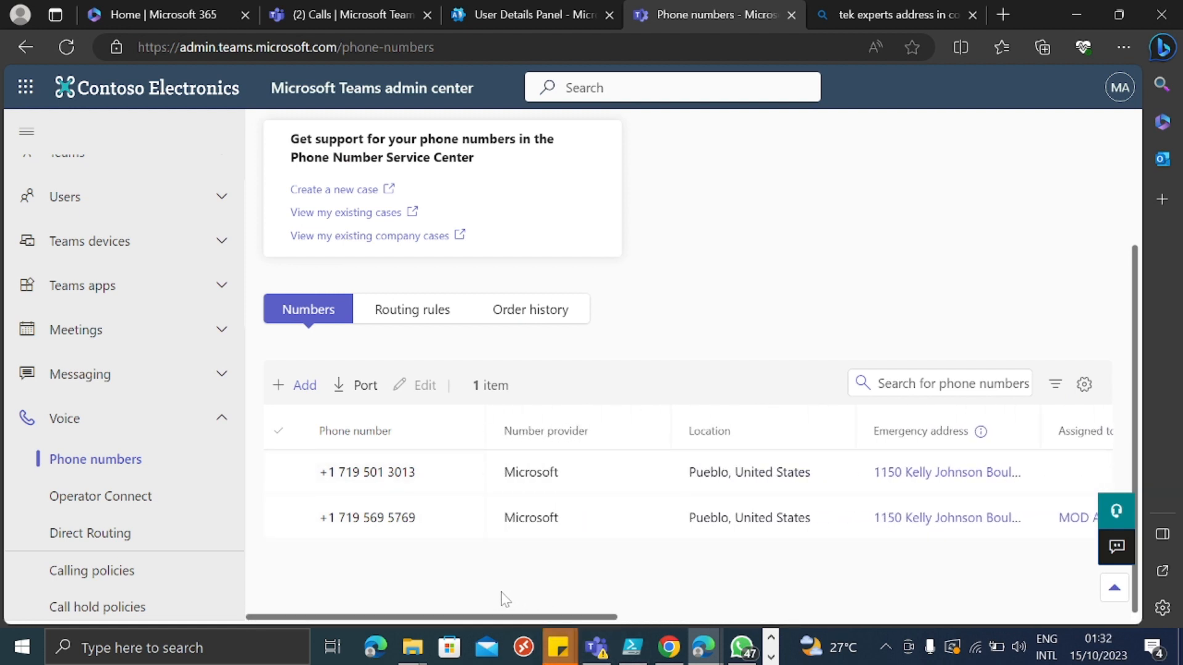
# Switch to Chrome, search for "powershell to assign phone number to user" and open the Set-CsPhoneNumberAssignment article on Microsoft Learn
pyautogui.click(669, 647)
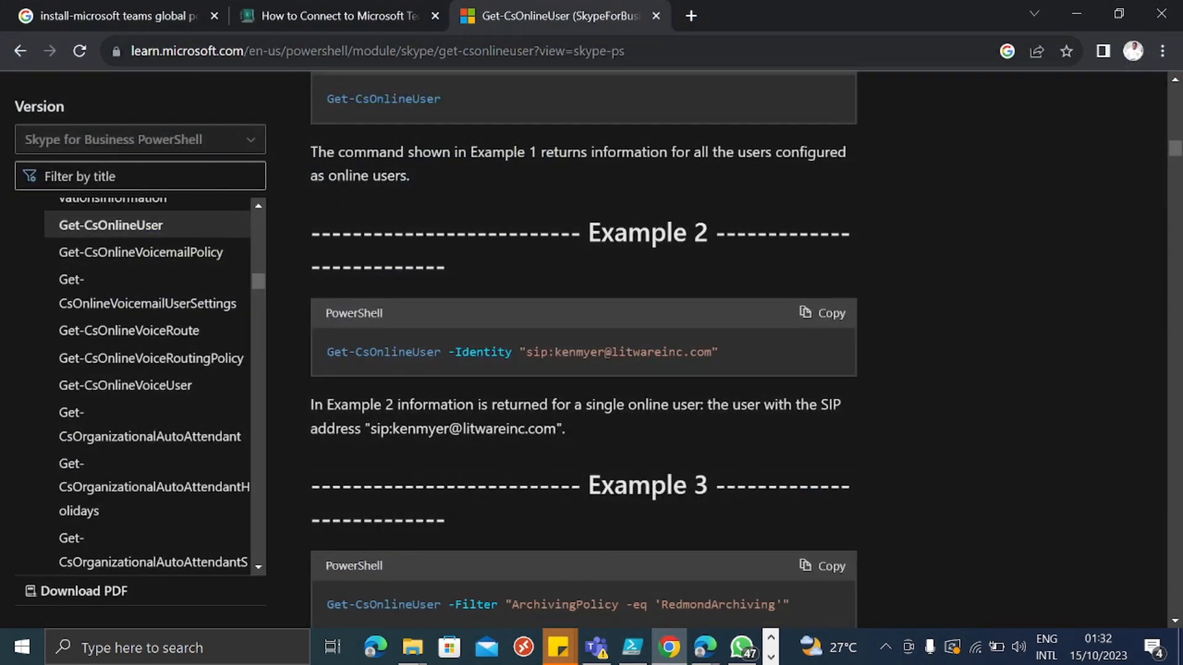
pyautogui.click(257, 55)
pyautogui.write('power')
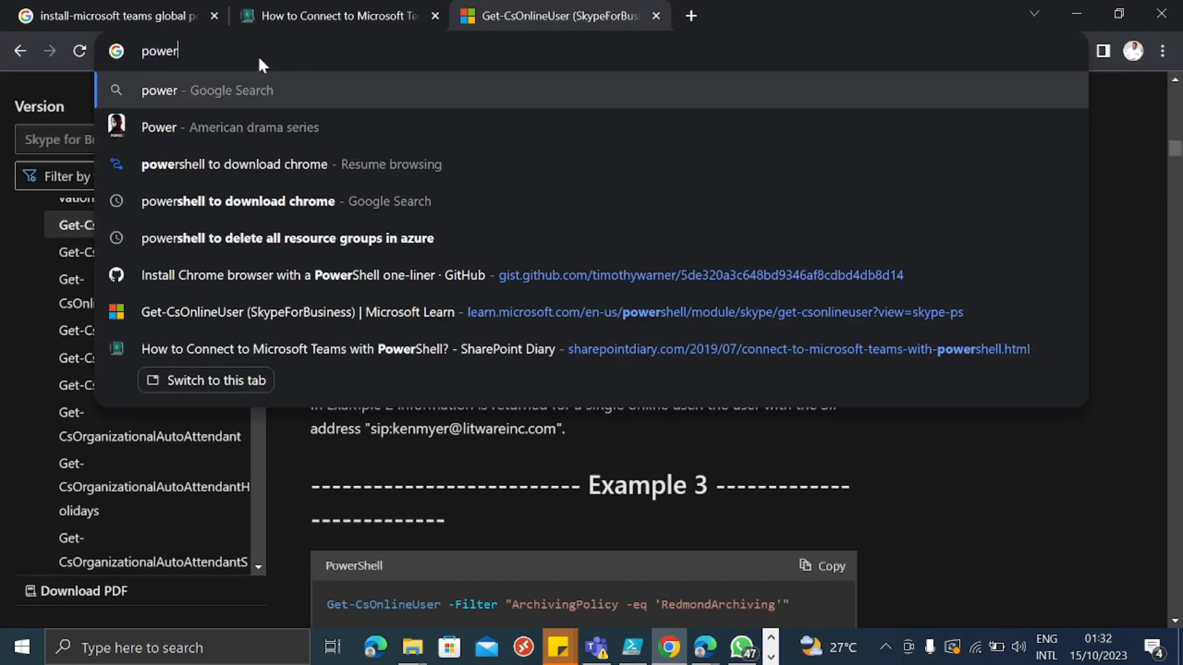
pyautogui.write('shell to a')
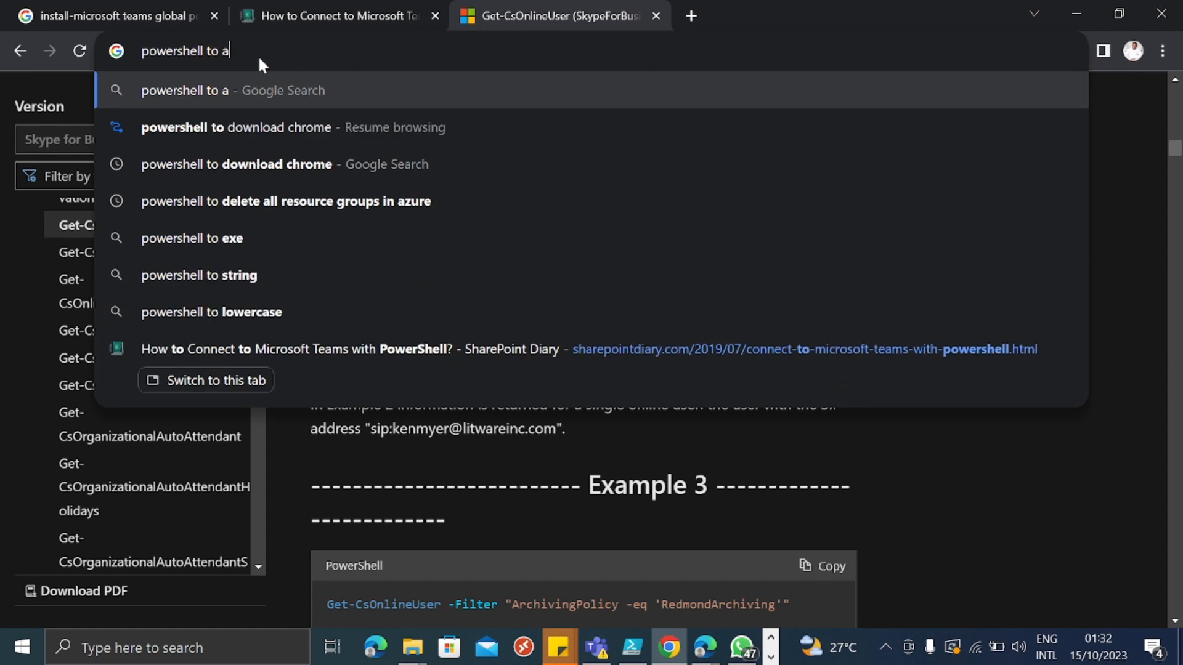
pyautogui.write('ssign pho')
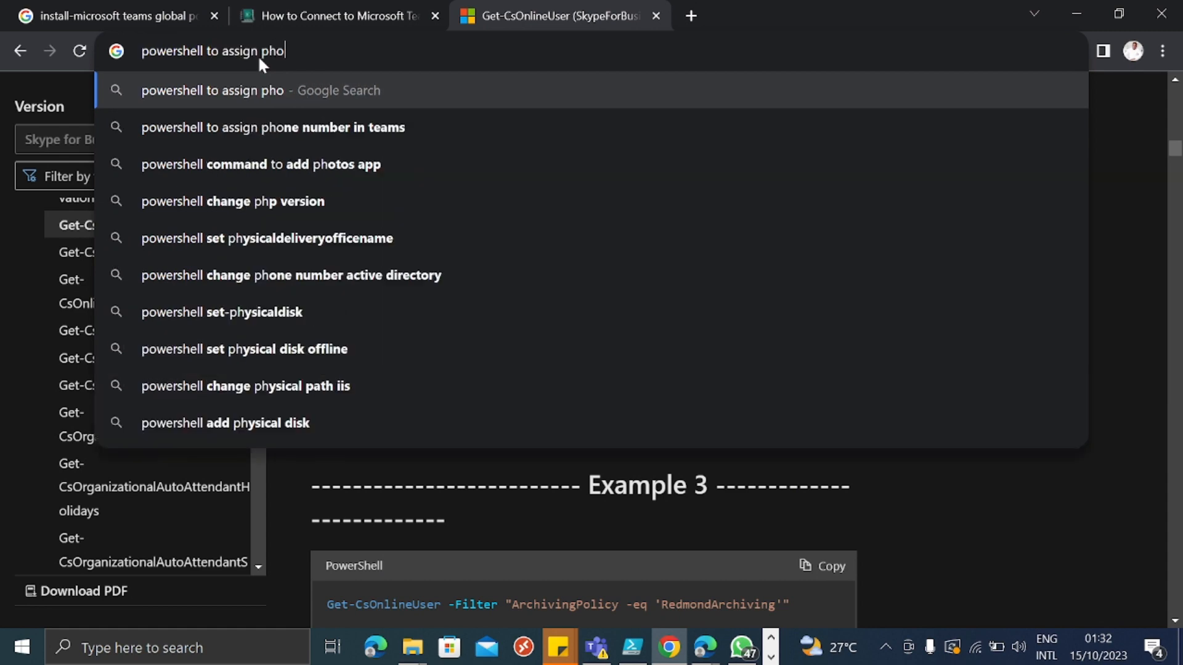
pyautogui.write('ne number t')
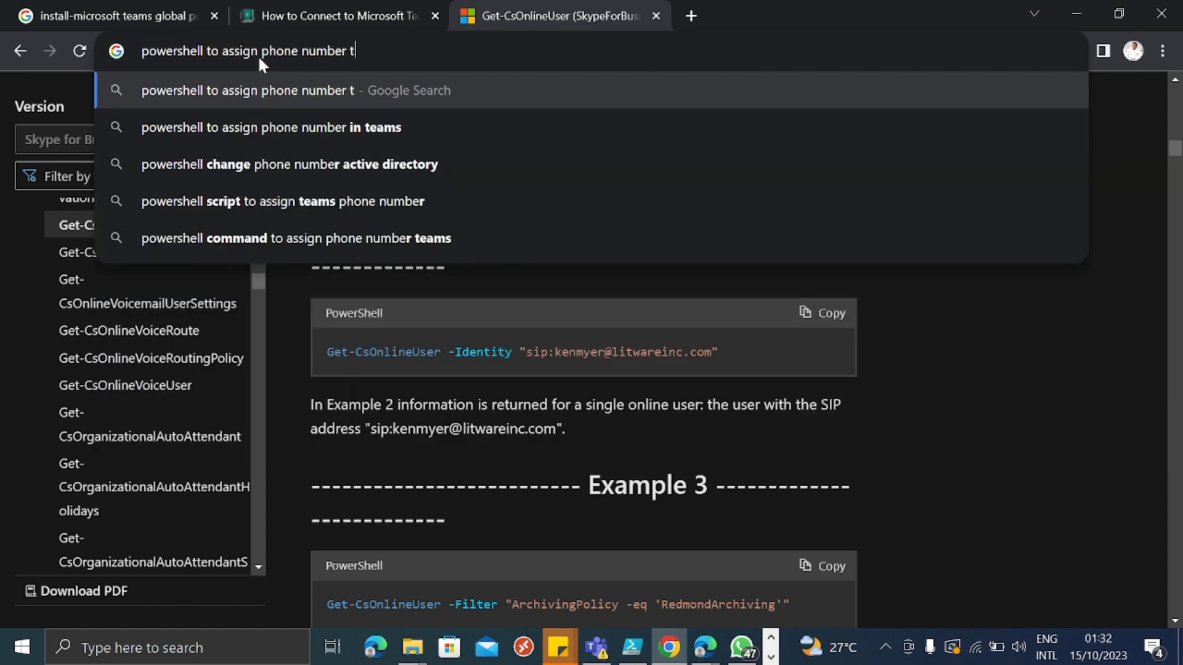
pyautogui.write('o user')
pyautogui.press('Return')
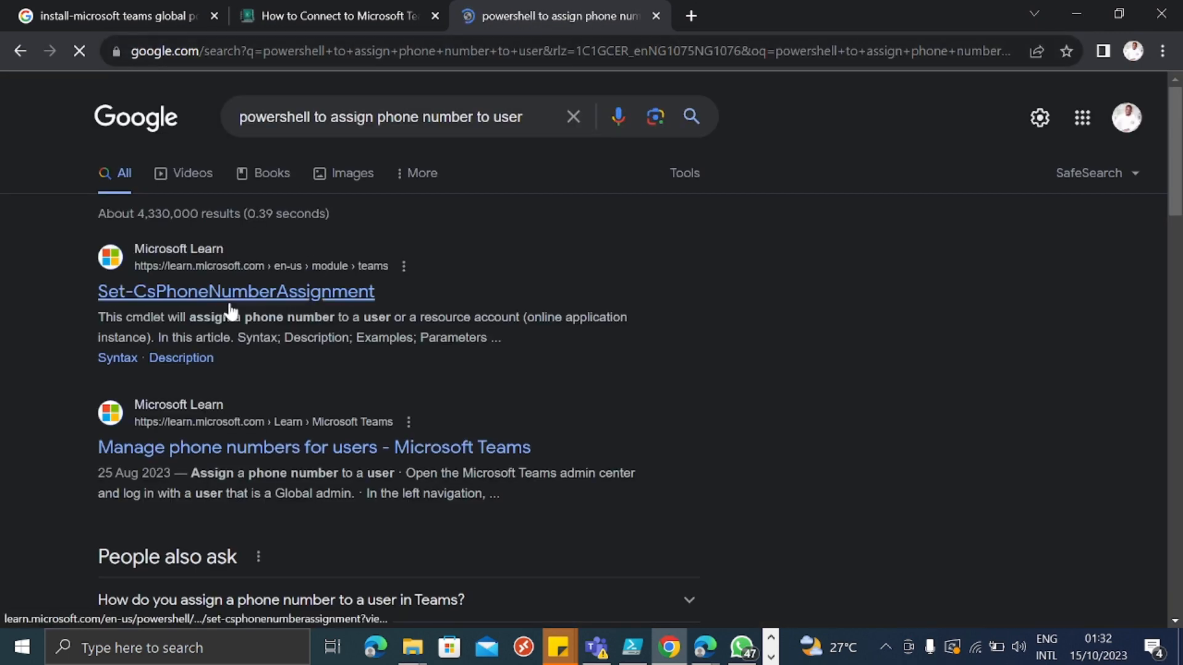
pyautogui.click(269, 294)
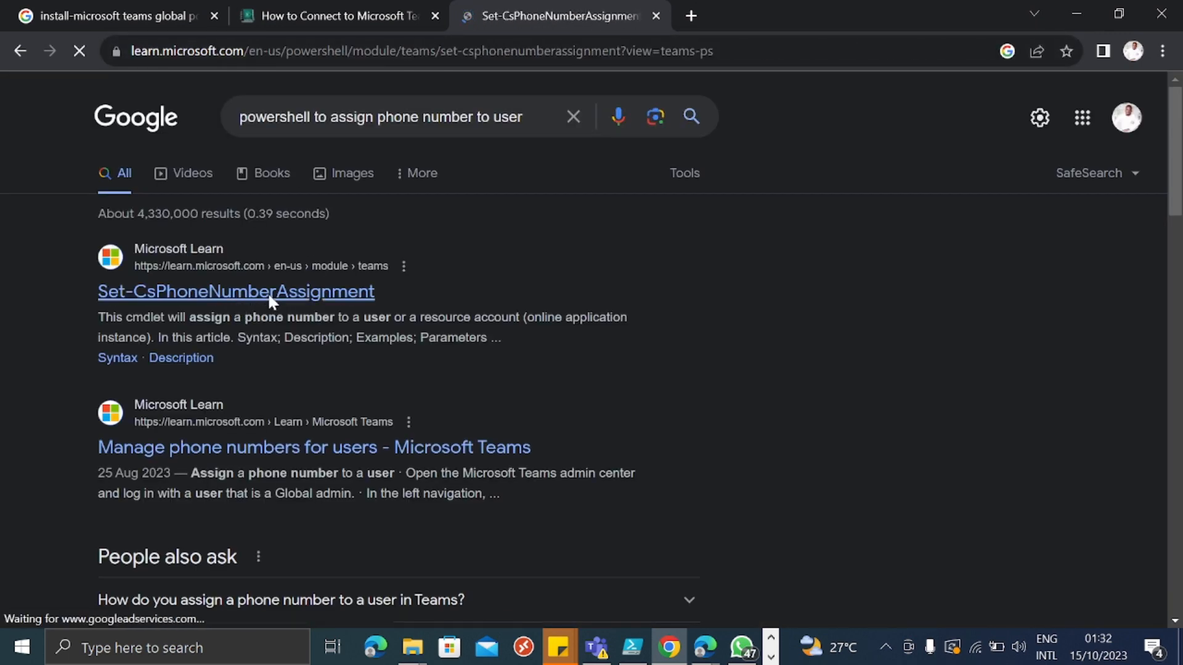
# Copy the Example 1 Set-CsPhoneNumberAssignment command that assigns a CallingPlan number to a user
pyautogui.scroll(-5, 535, 285)
pyautogui.scroll(-15, 536, 285)
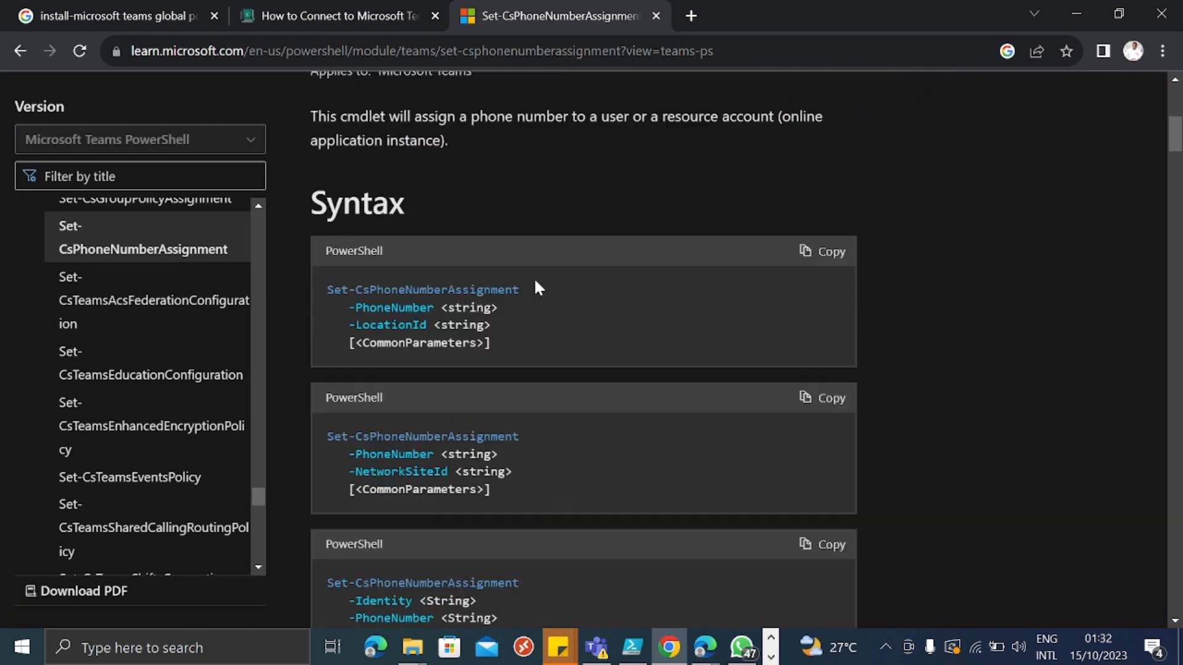
pyautogui.scroll(-2, 539, 300)
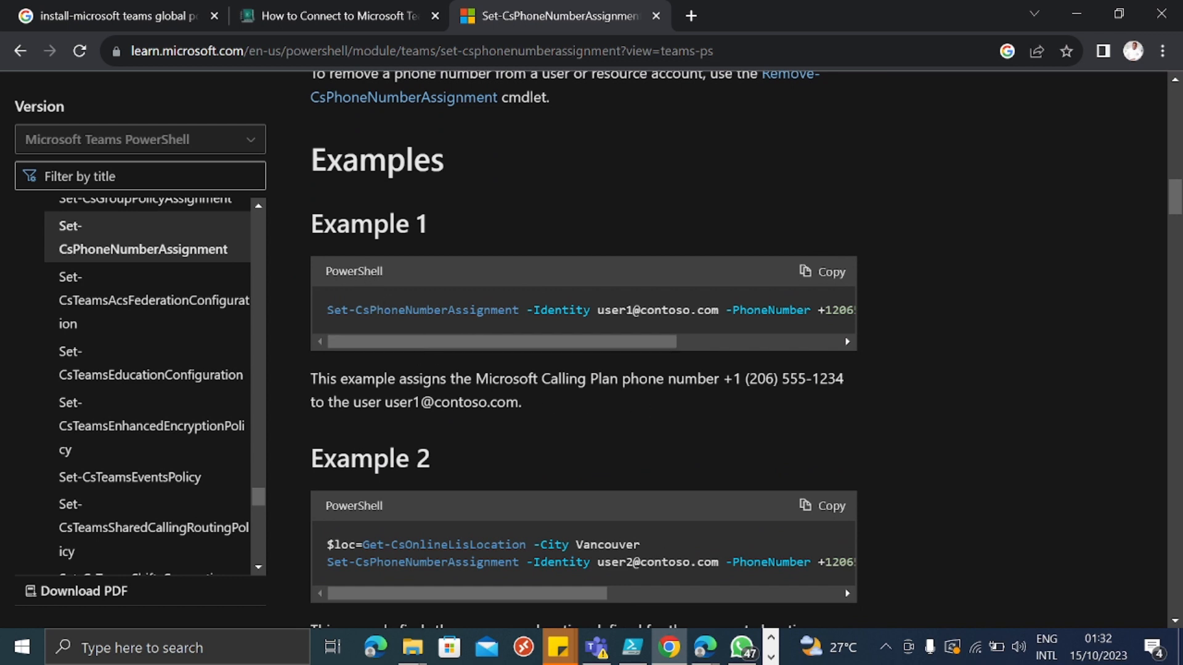
pyautogui.moveTo(584, 342); pyautogui.dragTo(839, 344)
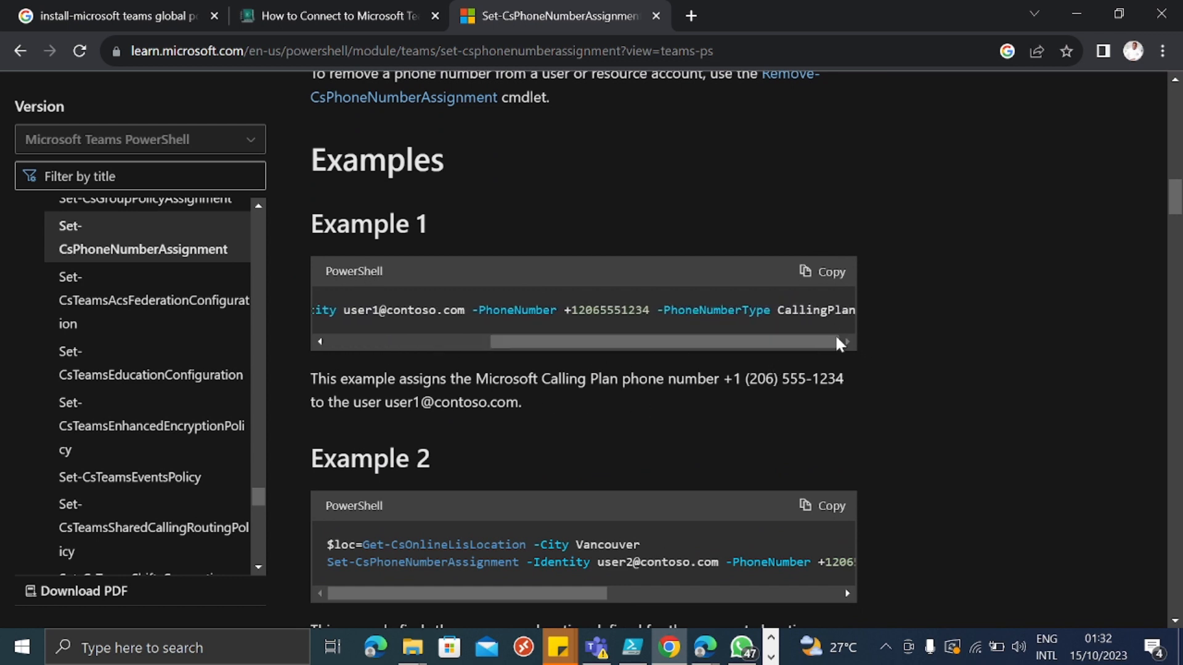
pyautogui.click(829, 273)
# Switch to PowerShell ISE and replace the cls line in Untitled3.ps1 with the copied Set-CsPhoneNumberAssignment example command
pyautogui.click(771, 658)
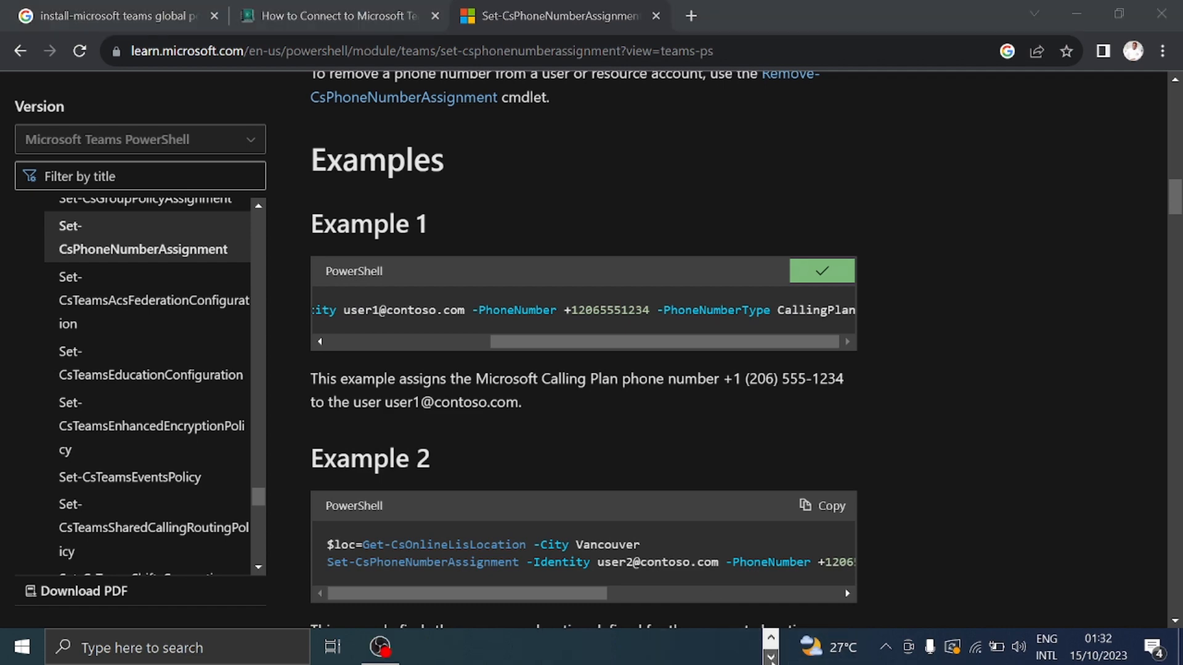
pyautogui.click(770, 638)
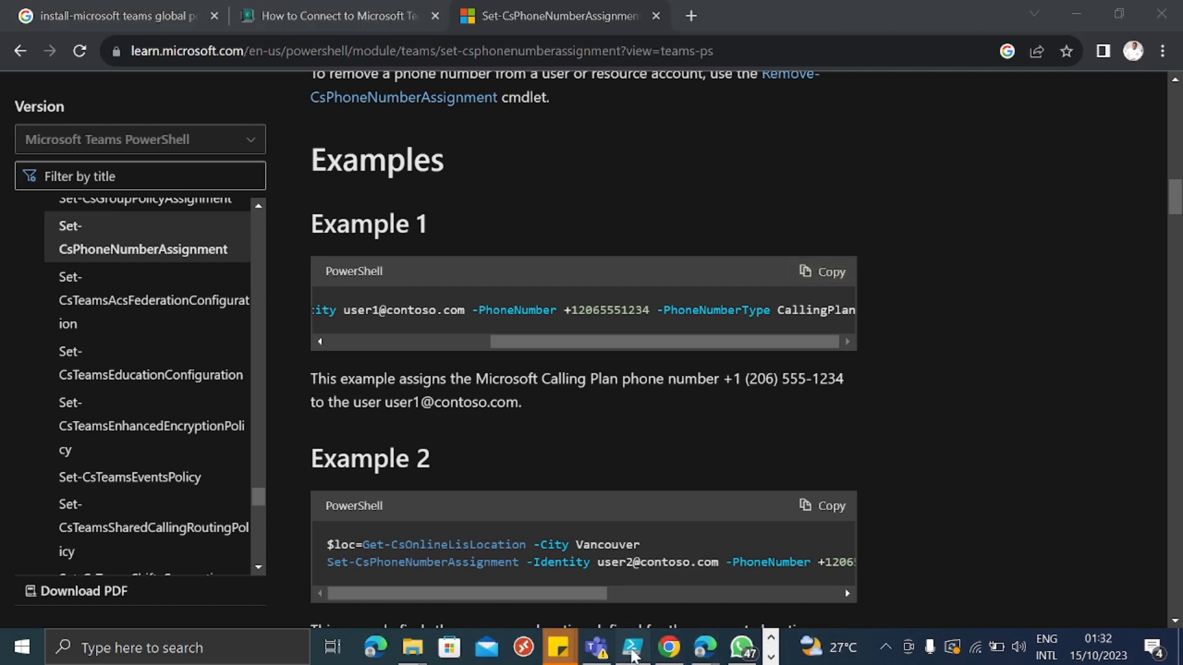
pyautogui.click(632, 655)
pyautogui.click(580, 135)
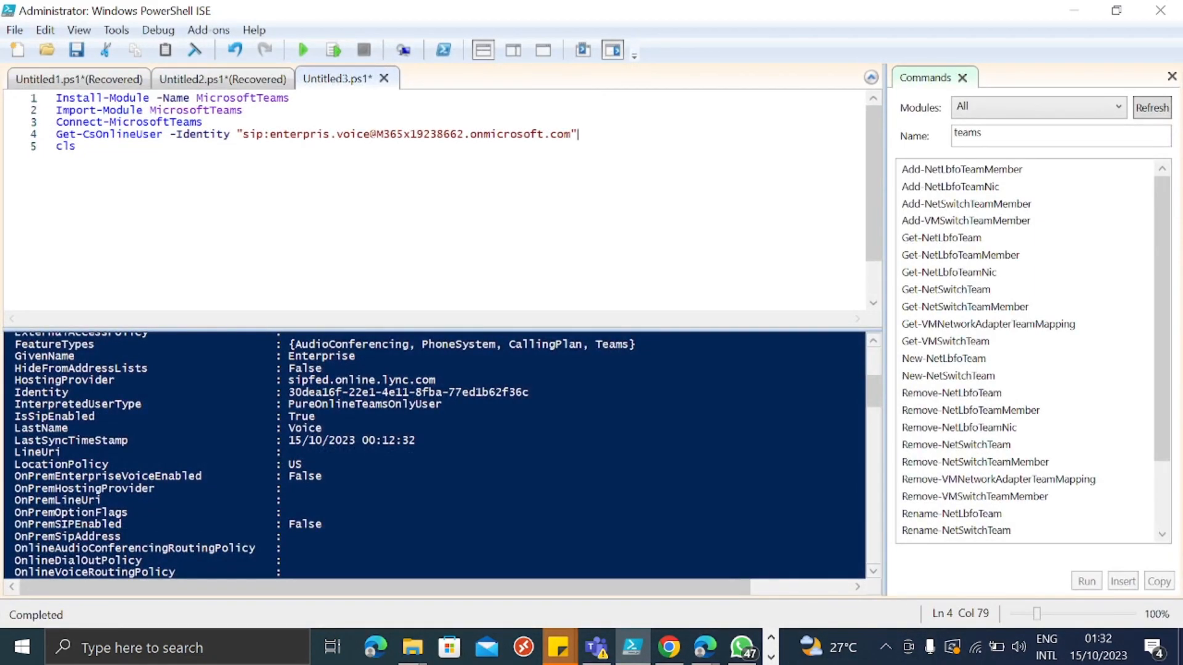
pyautogui.moveTo(78, 147); pyautogui.dragTo(42, 139)
pyautogui.click(44, 150)
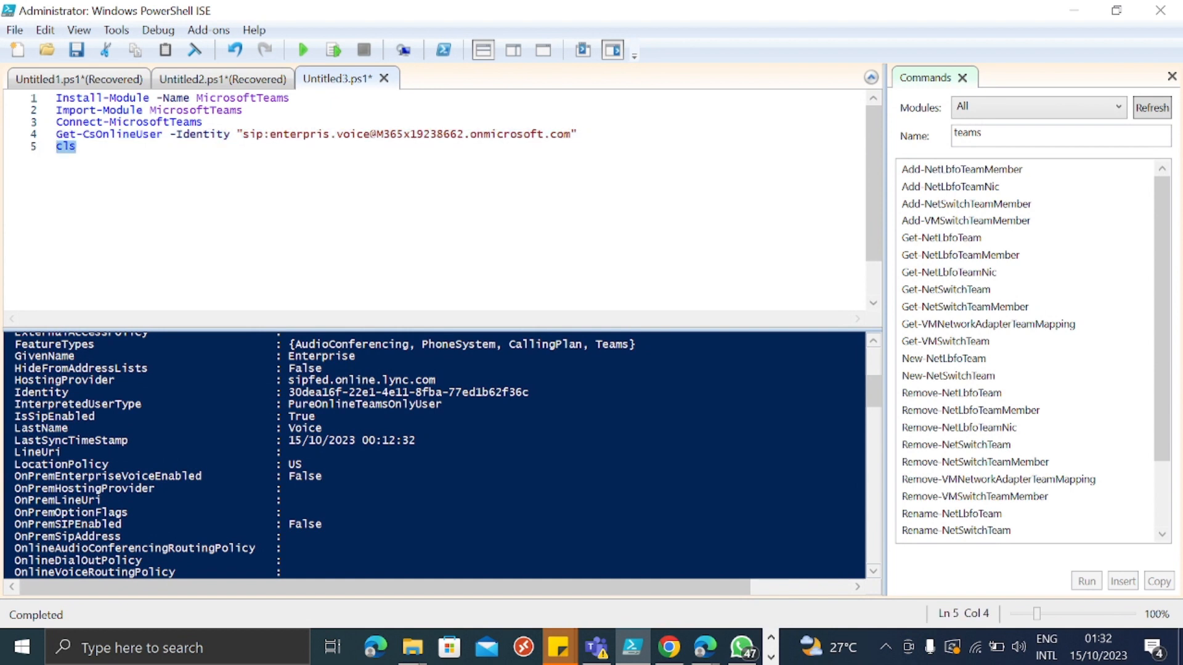
pyautogui.hotkey('ctrl', 'v')
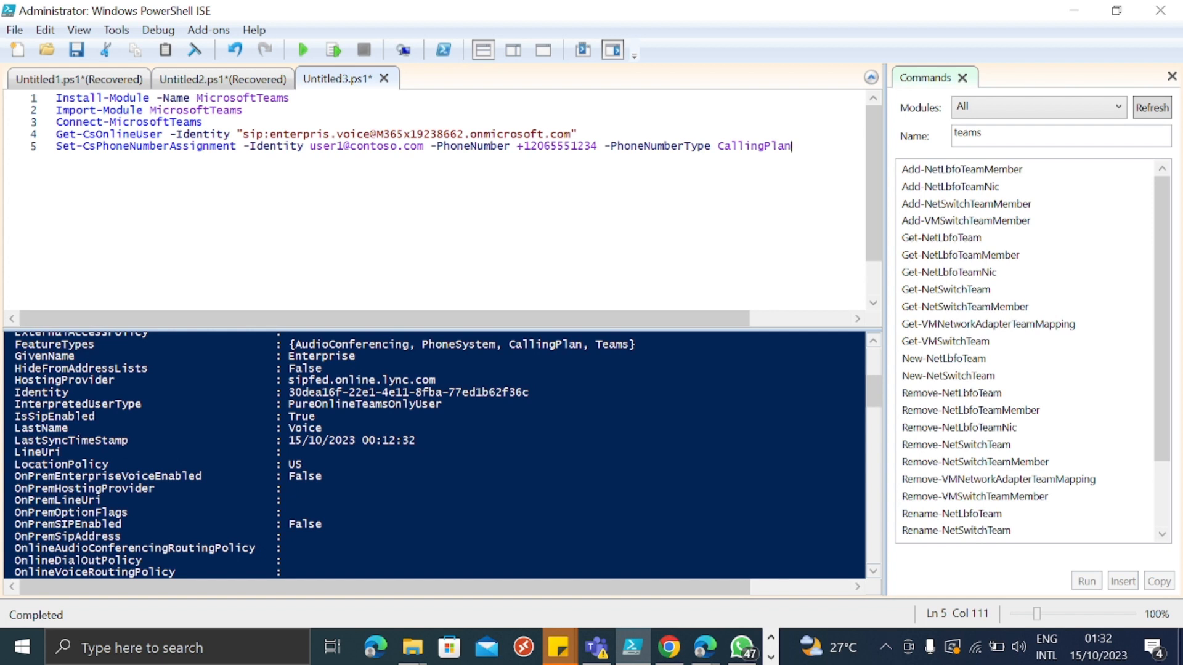
# Replace the sample identity in the Set-CsPhoneNumberAssignment line with the user's sign-in address from the Get-CsOnlineUser line, without the sip: prefix
pyautogui.moveTo(269, 135); pyautogui.dragTo(572, 134)
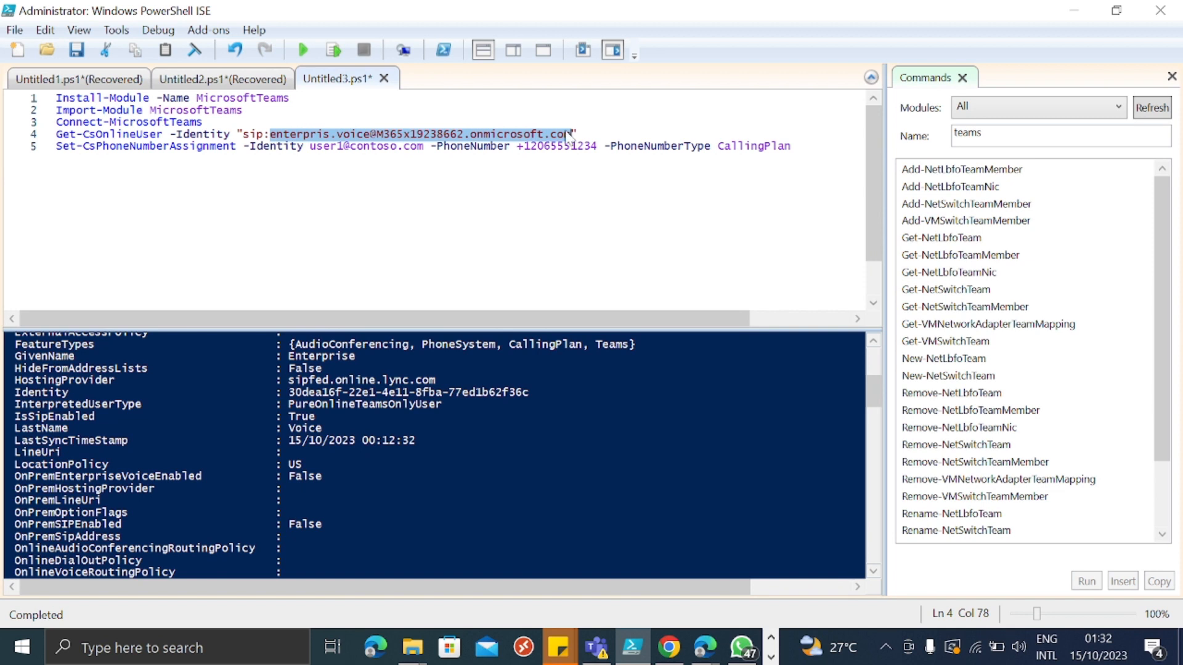
pyautogui.moveTo(424, 146); pyautogui.dragTo(318, 146)
pyautogui.hotkey('ctrl', 'v')
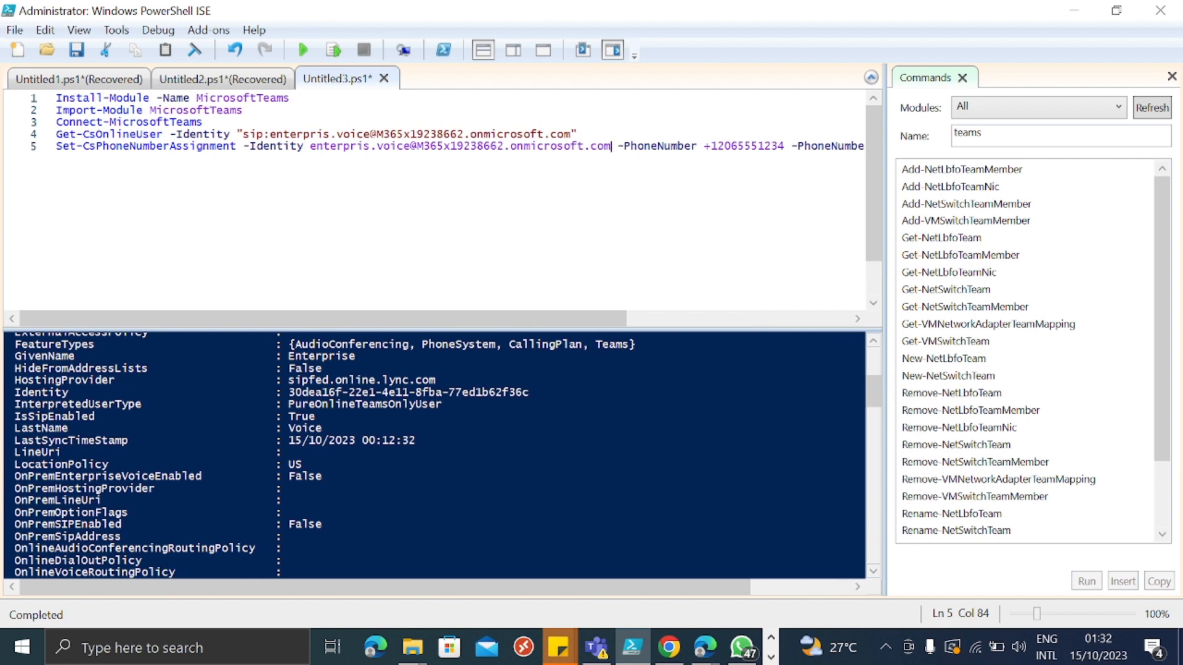
pyautogui.moveTo(330, 323); pyautogui.dragTo(515, 324)
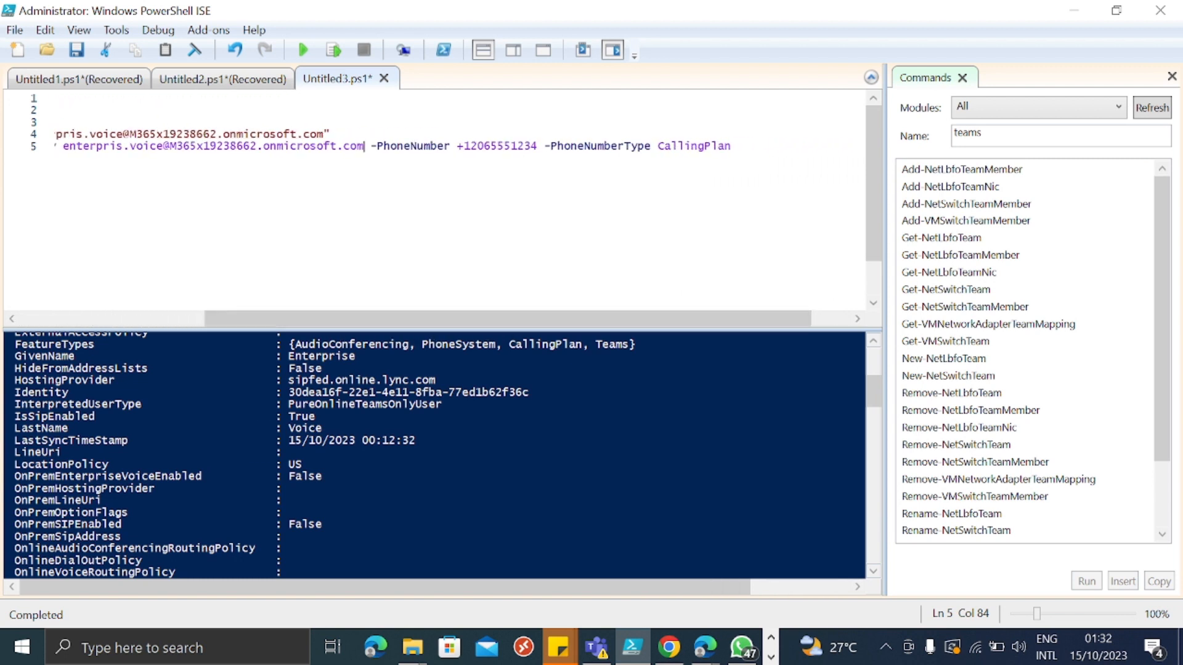
# Switch to the Teams admin center in Edge and copy the unassigned phone number from the phone numbers list
pyautogui.click(1074, 11)
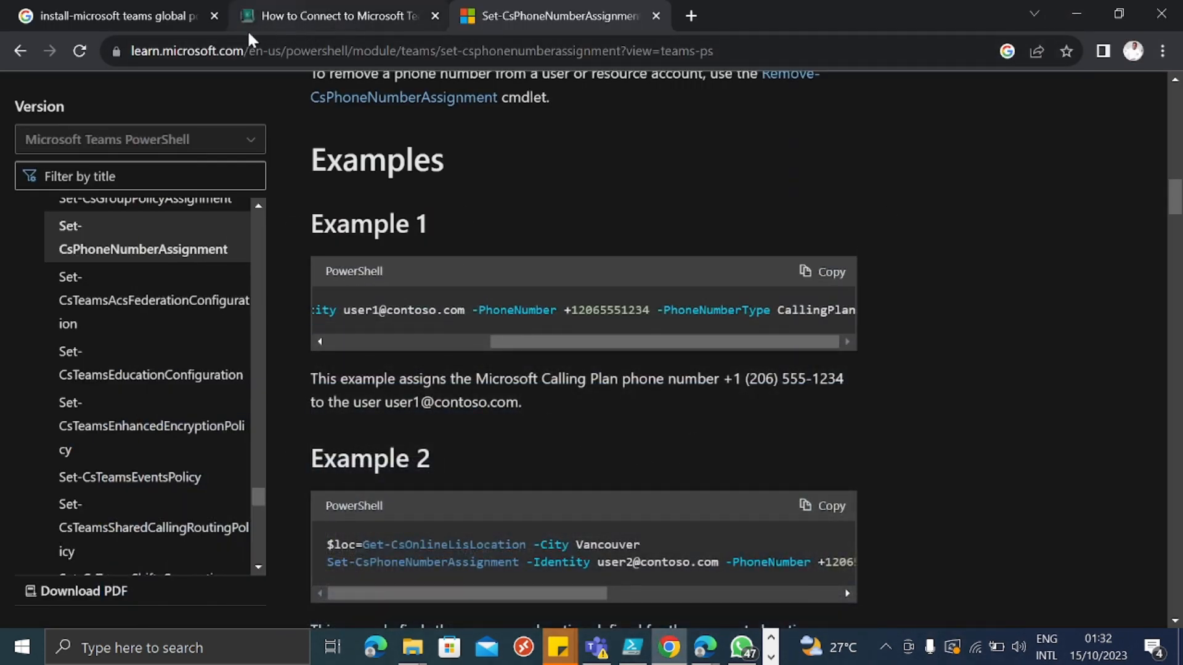
pyautogui.click(1073, 13)
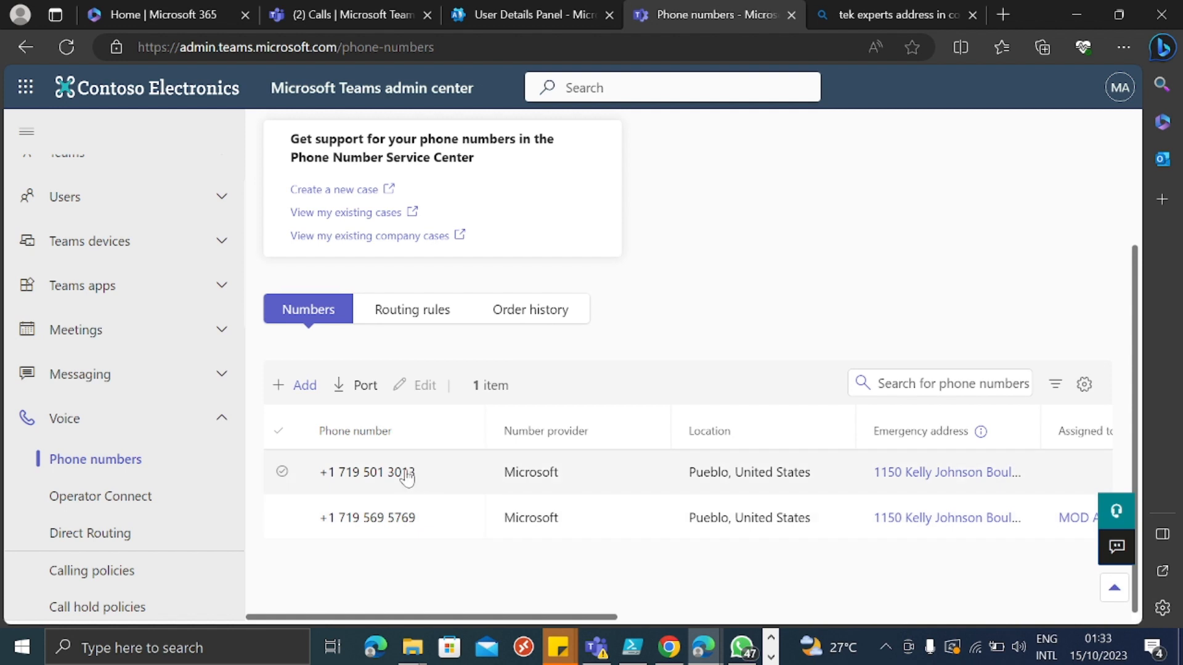
pyautogui.click(382, 478)
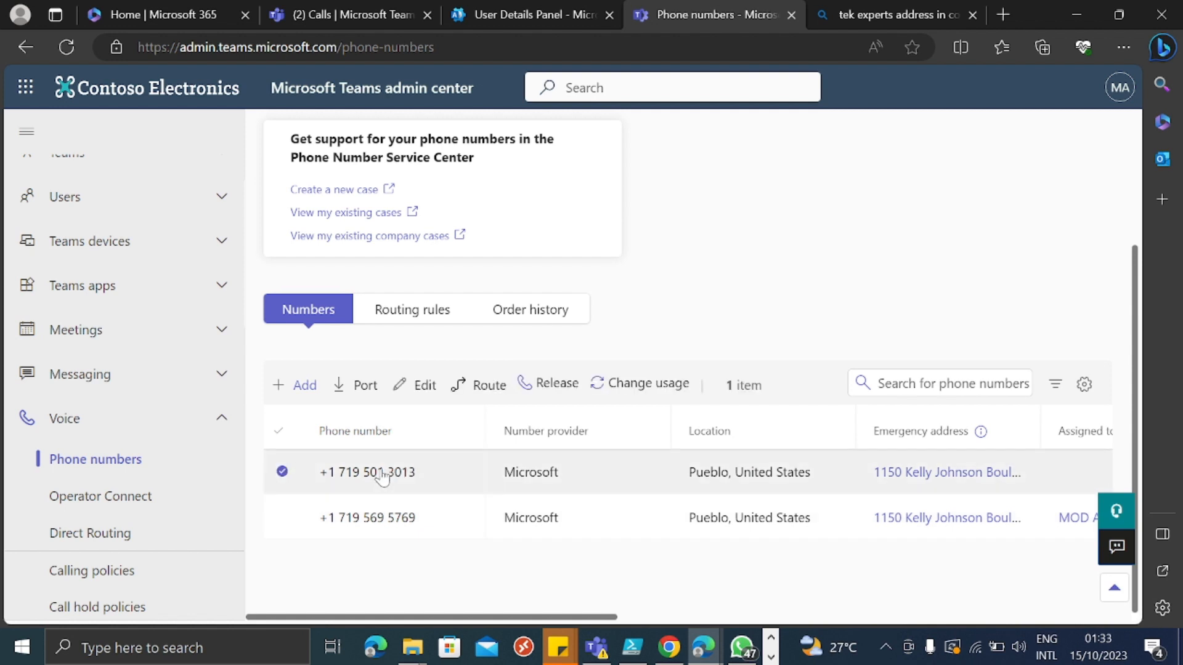
pyautogui.moveTo(422, 477); pyautogui.dragTo(303, 475)
pyautogui.hotkey('ctrl', 'c')
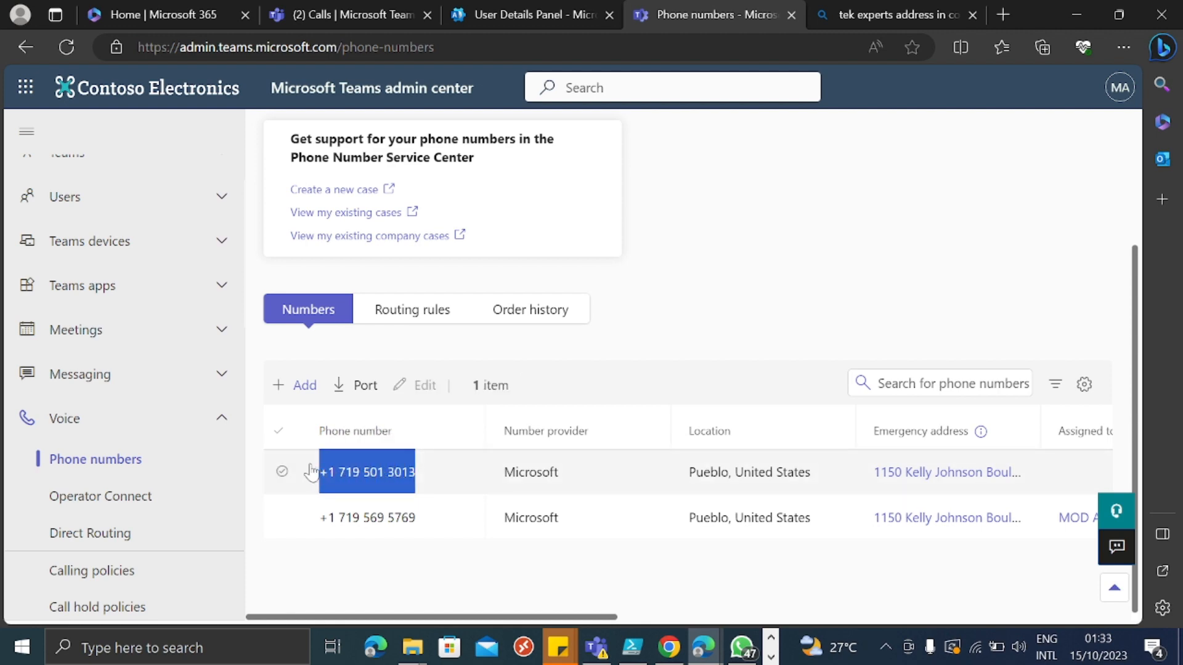
# Return to PowerShell ISE and replace the command's sample -PhoneNumber value with the copied number, written without spaces
pyautogui.click(633, 647)
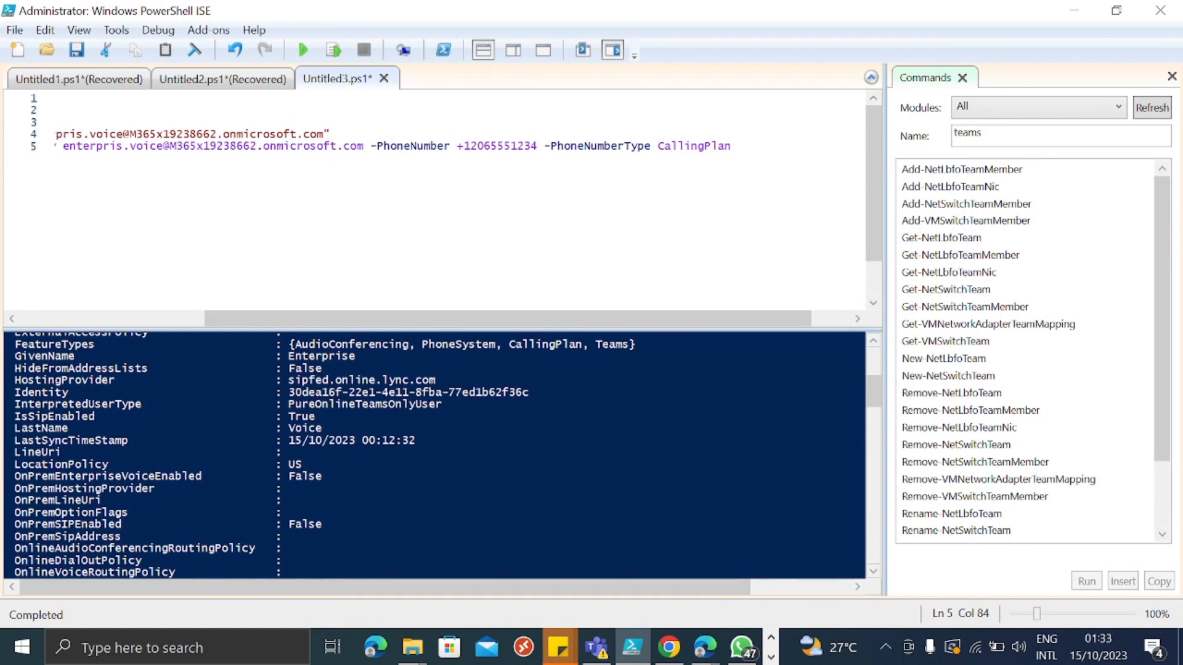
pyautogui.moveTo(456, 146); pyautogui.dragTo(532, 146)
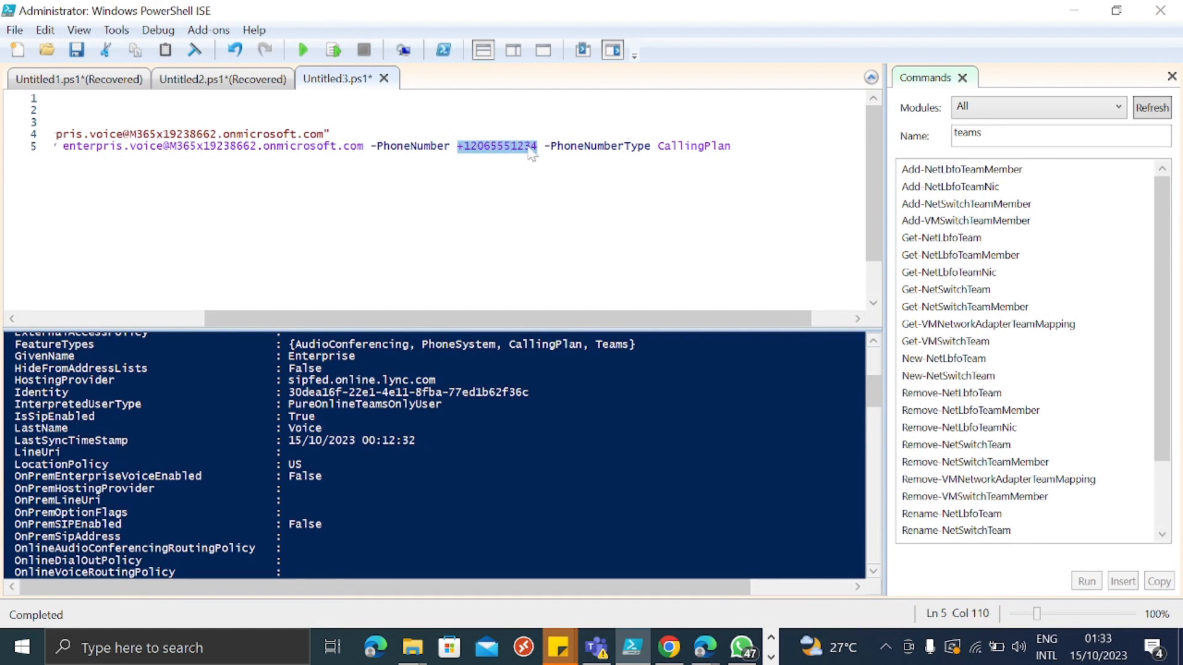
pyautogui.hotkey('ctrl', 'v')
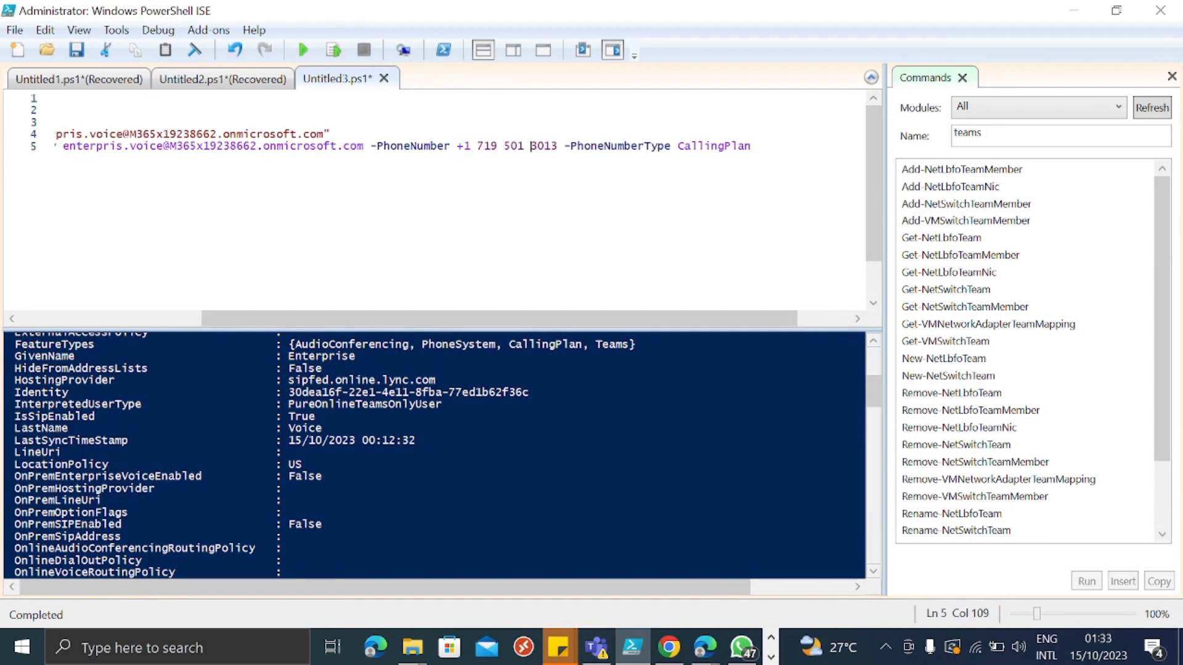
pyautogui.press('BackSpace')
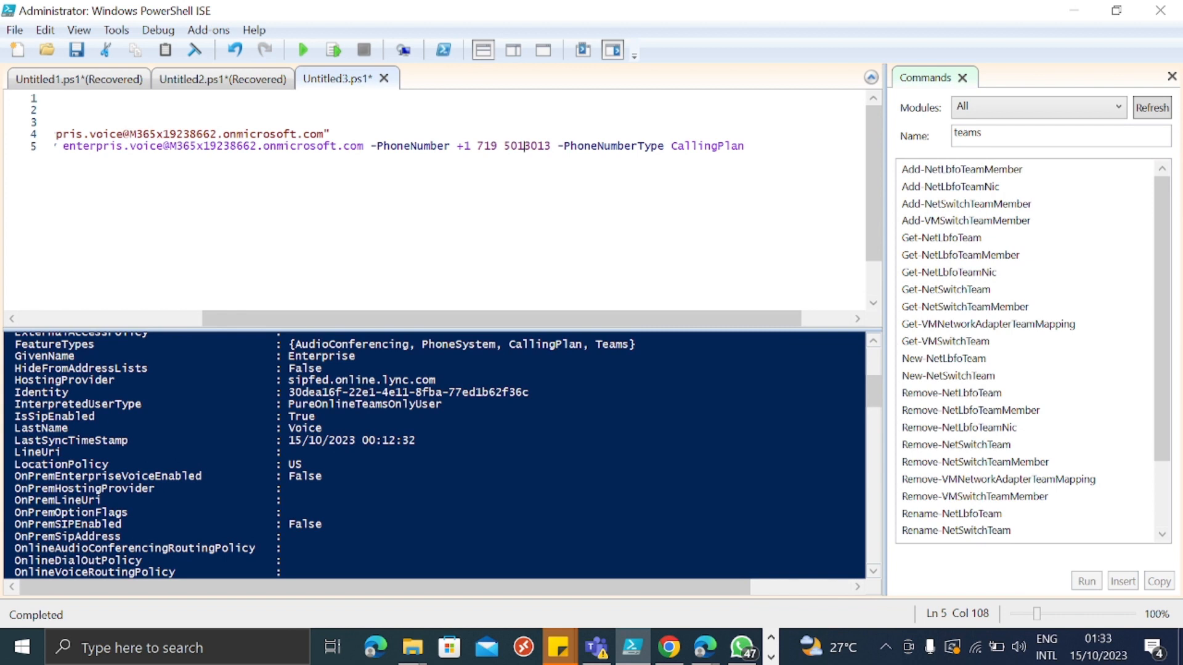
pyautogui.press('BackSpace')
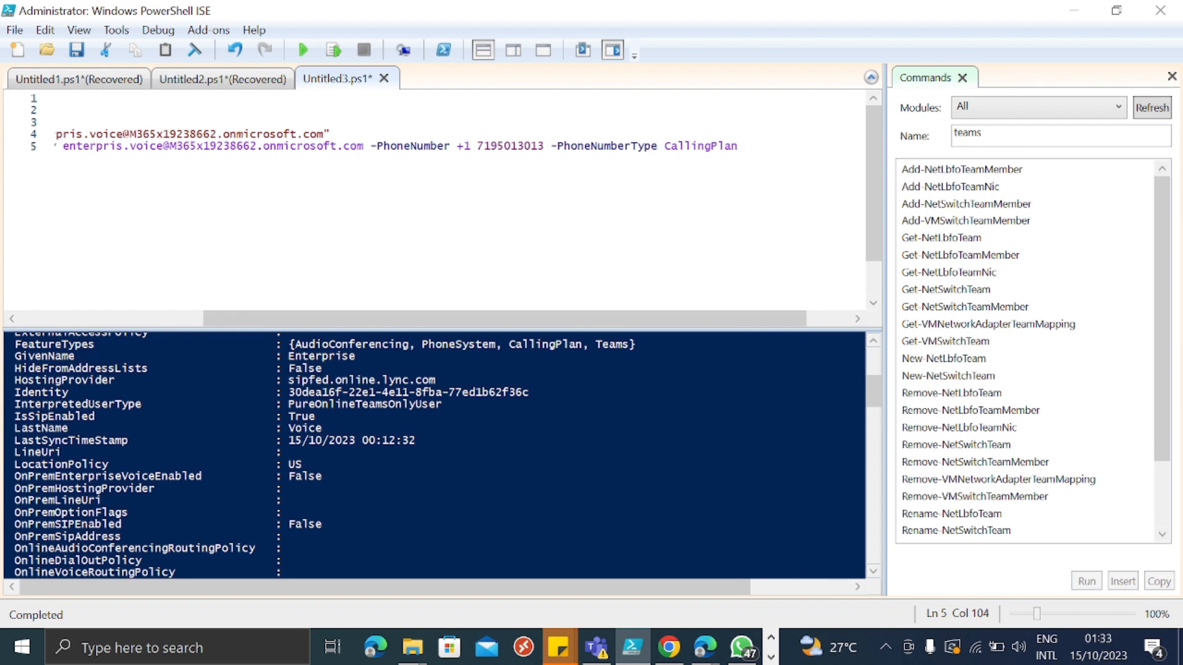
pyautogui.press('BackSpace')
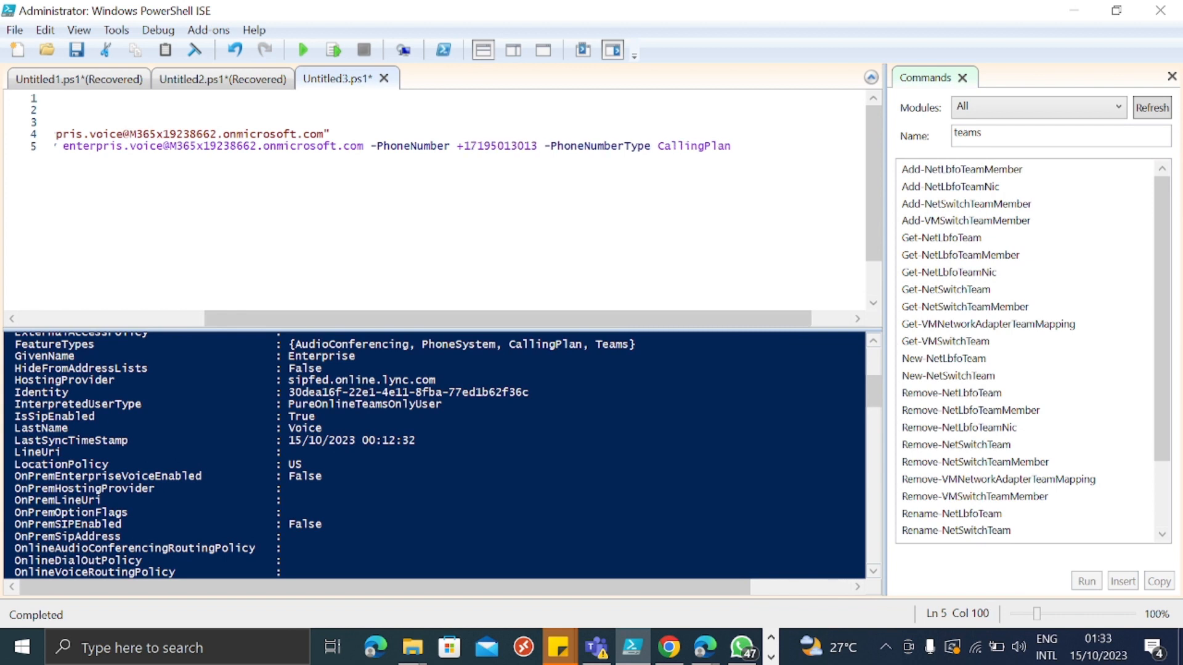
# Run only the Set-CsPhoneNumberAssignment line with number type CallingPlan, and close the Commands add-on to widen the console
pyautogui.moveTo(427, 312); pyautogui.dragTo(180, 293)
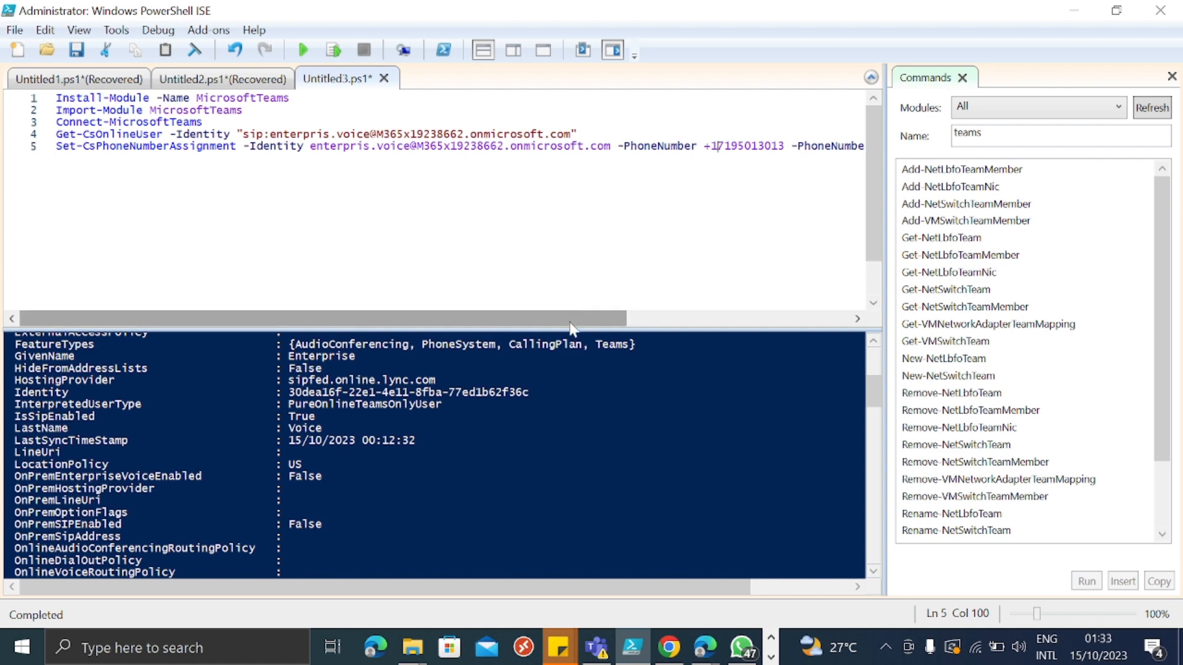
pyautogui.moveTo(571, 324); pyautogui.dragTo(801, 321)
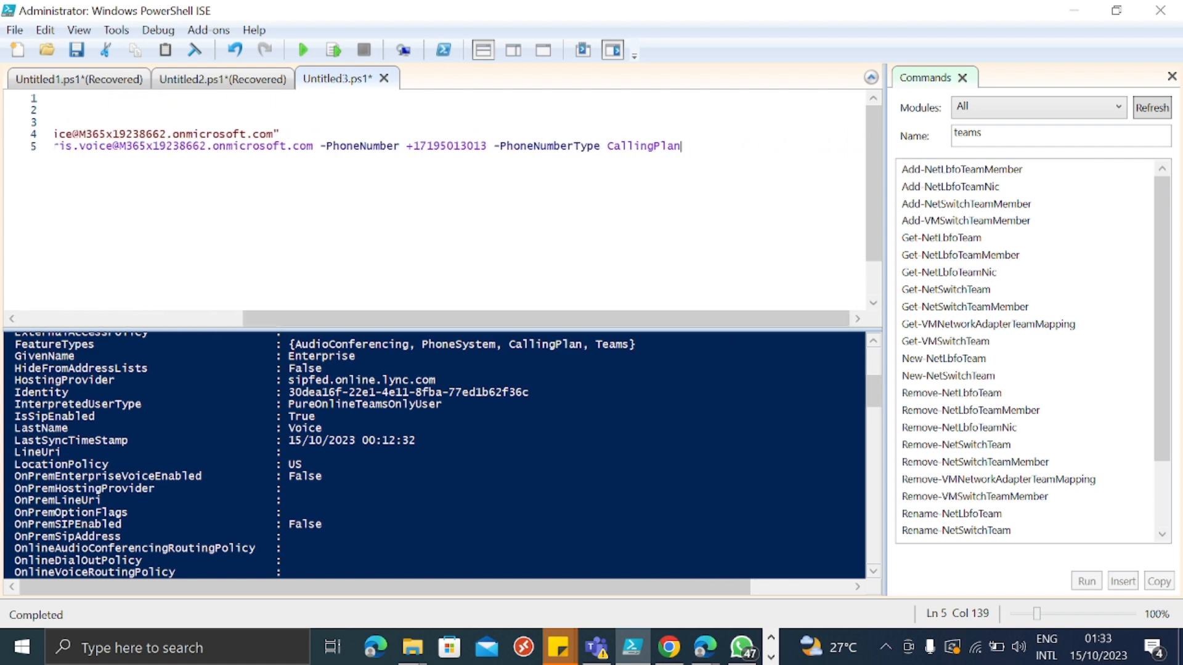
pyautogui.click(341, 51)
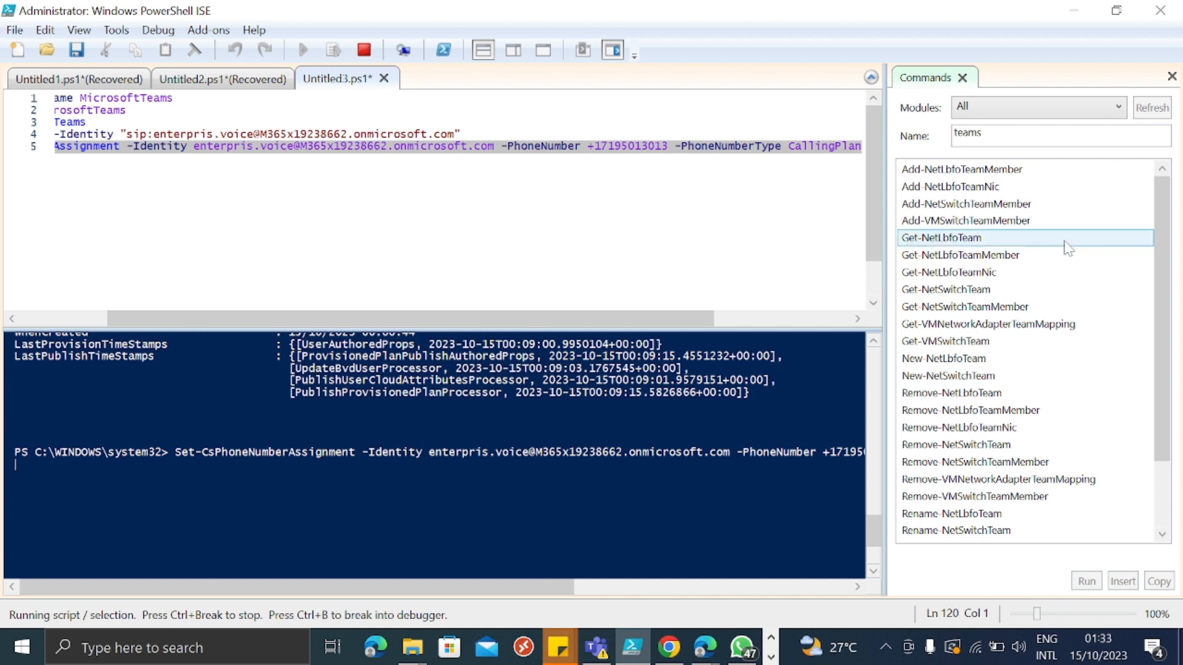
pyautogui.click(1172, 75)
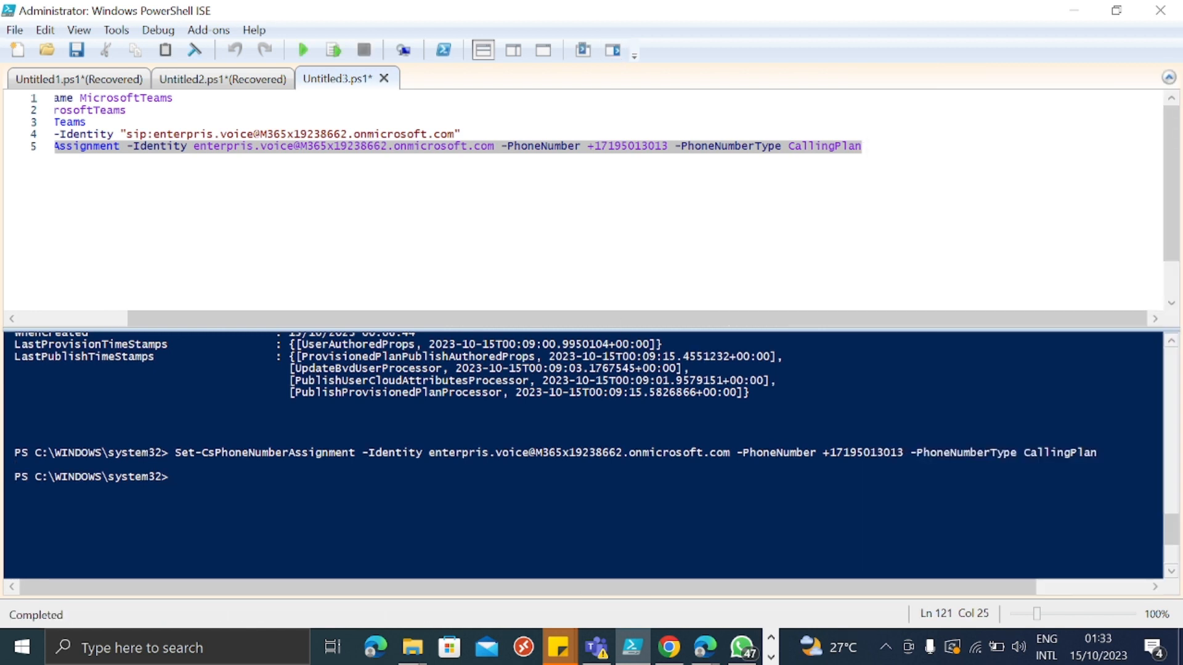
# Run only the Get-CsOnlineUser line again and examine its output for the user's LineUri value
pyautogui.scroll(2, 240, 333)
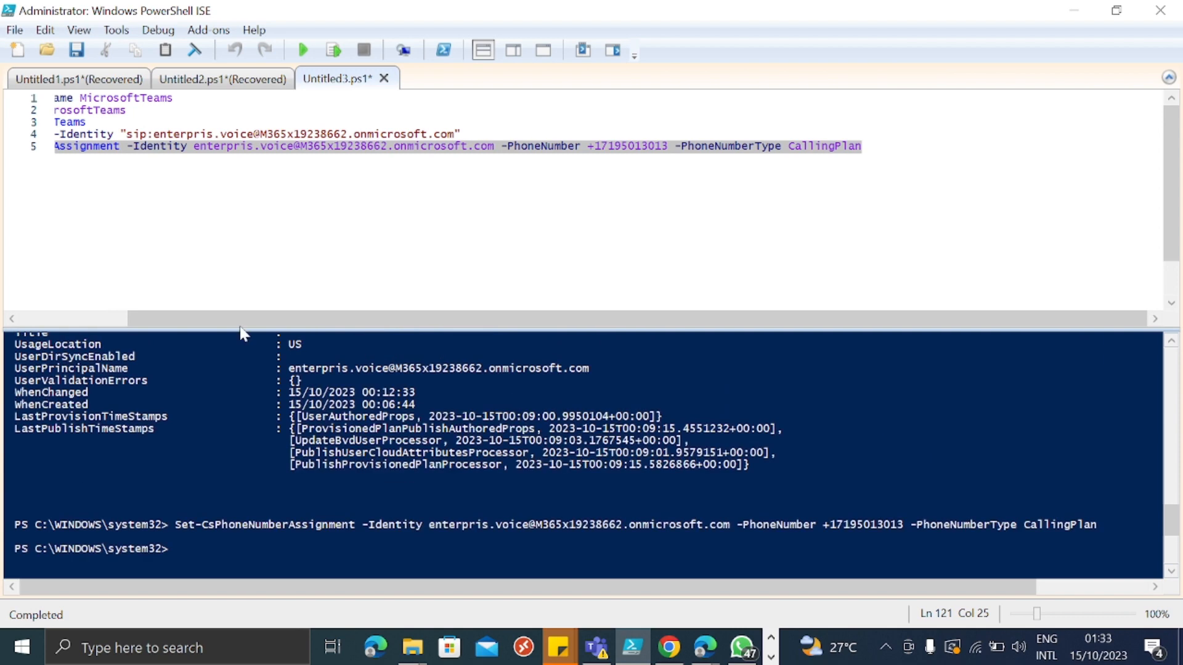
pyautogui.click(464, 134)
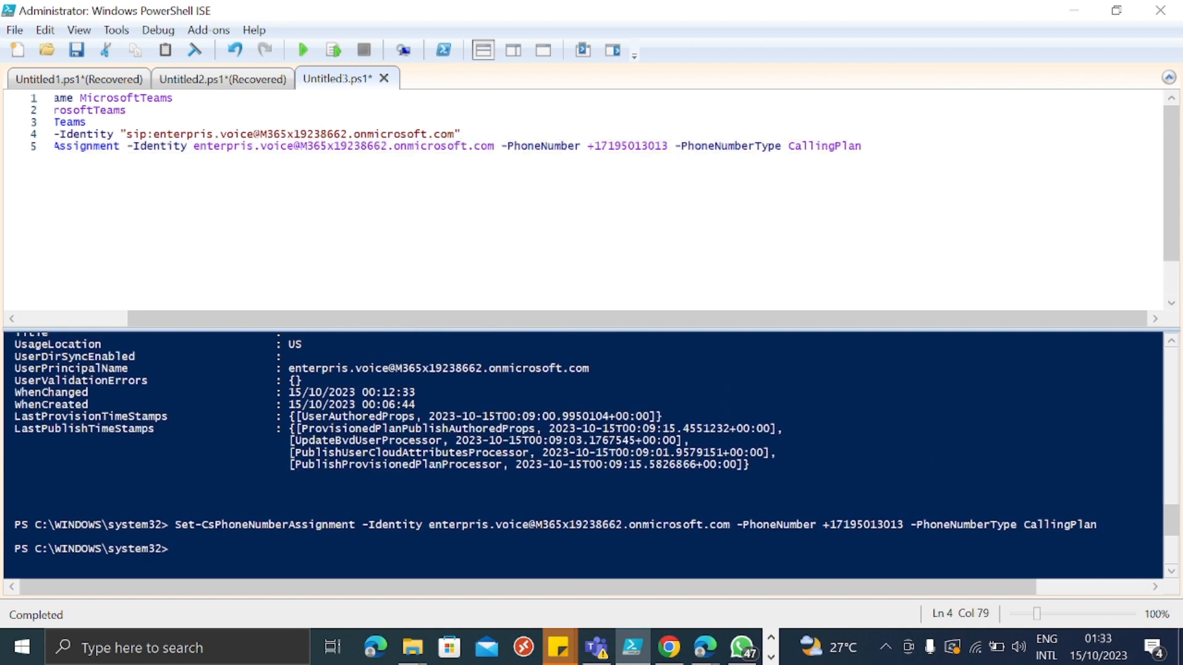
pyautogui.click(334, 50)
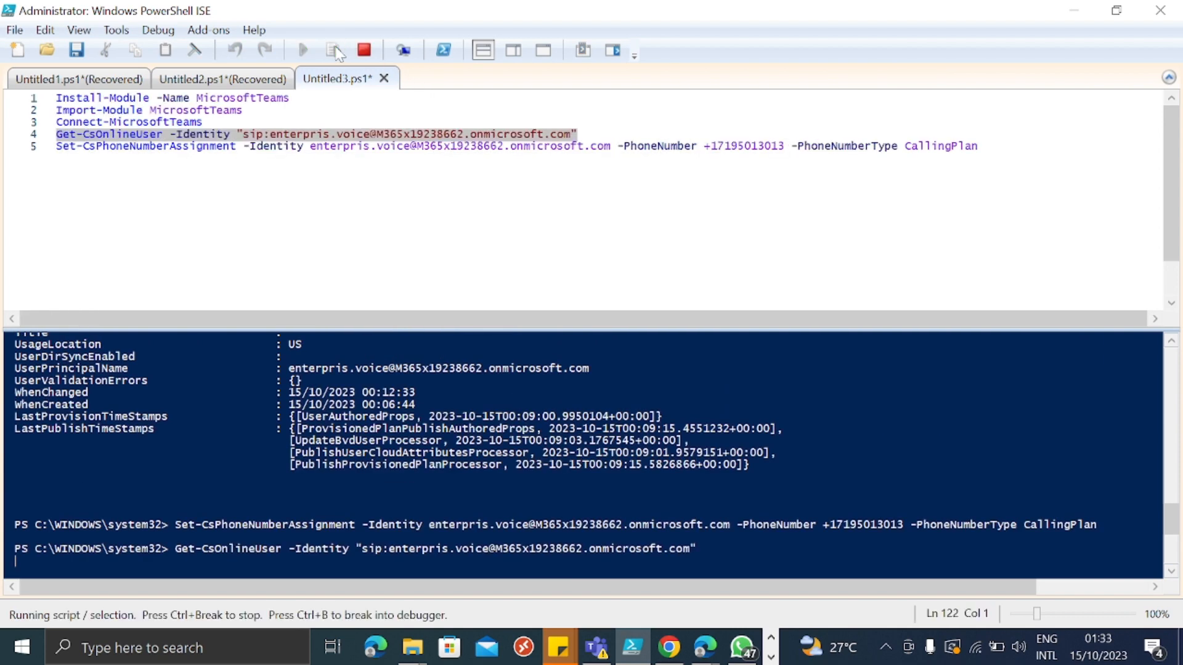
pyautogui.scroll(8, 583, 454)
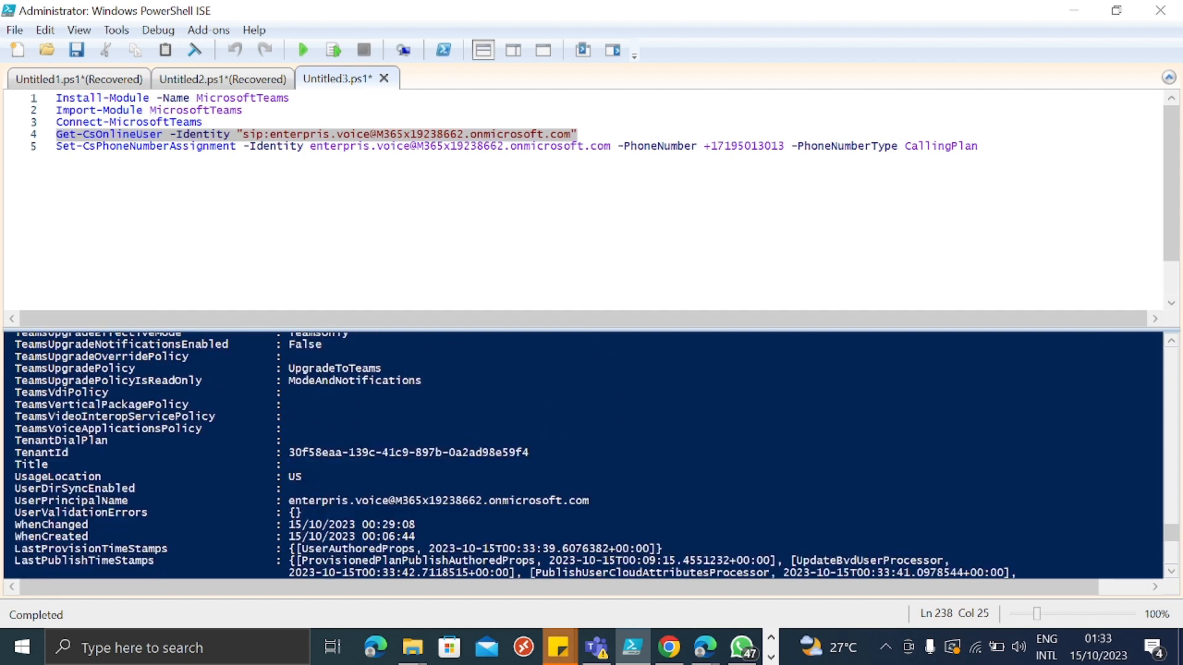
pyautogui.scroll(12, 583, 455)
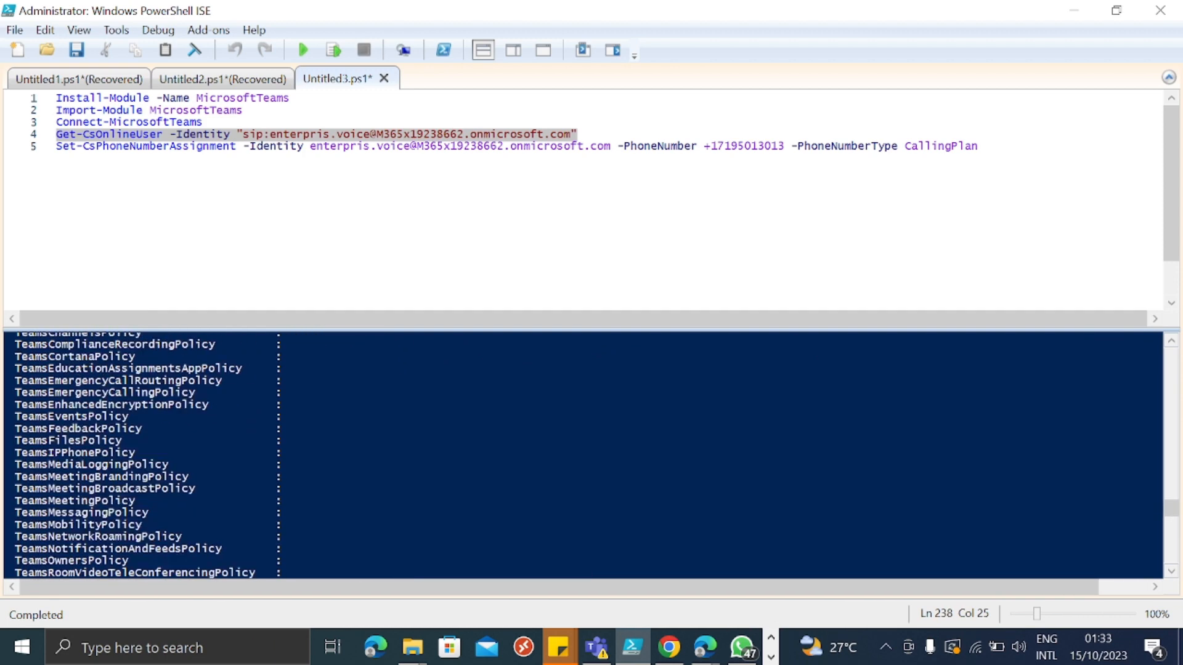
pyautogui.scroll(4, 583, 455)
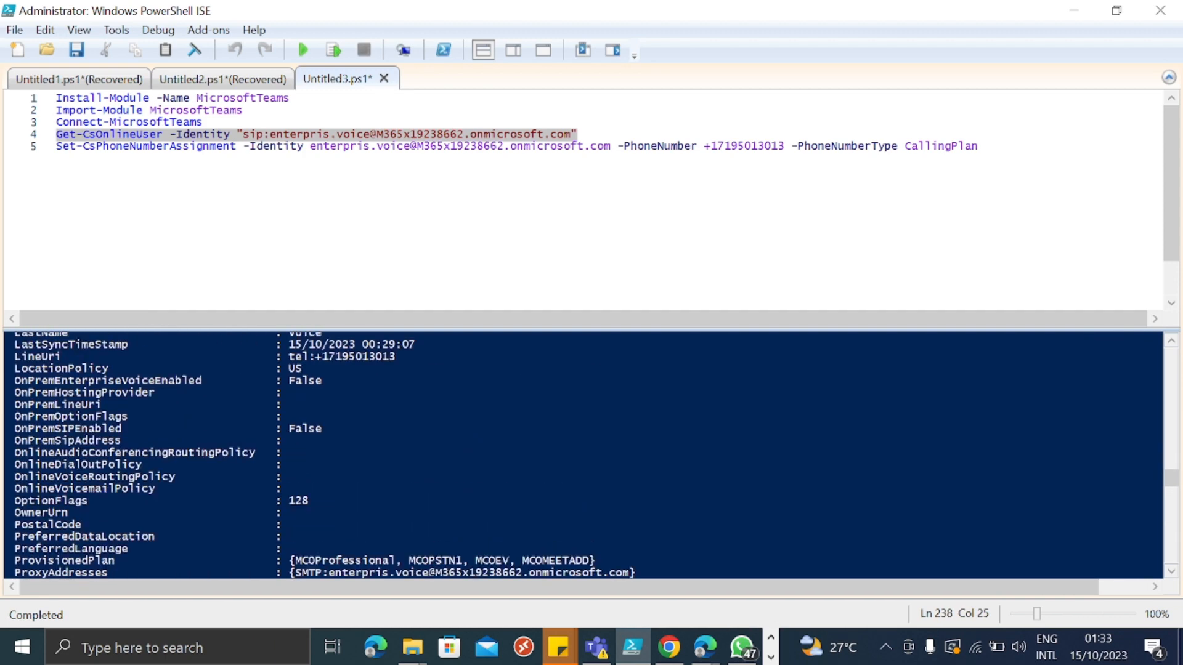
pyautogui.press('Down')
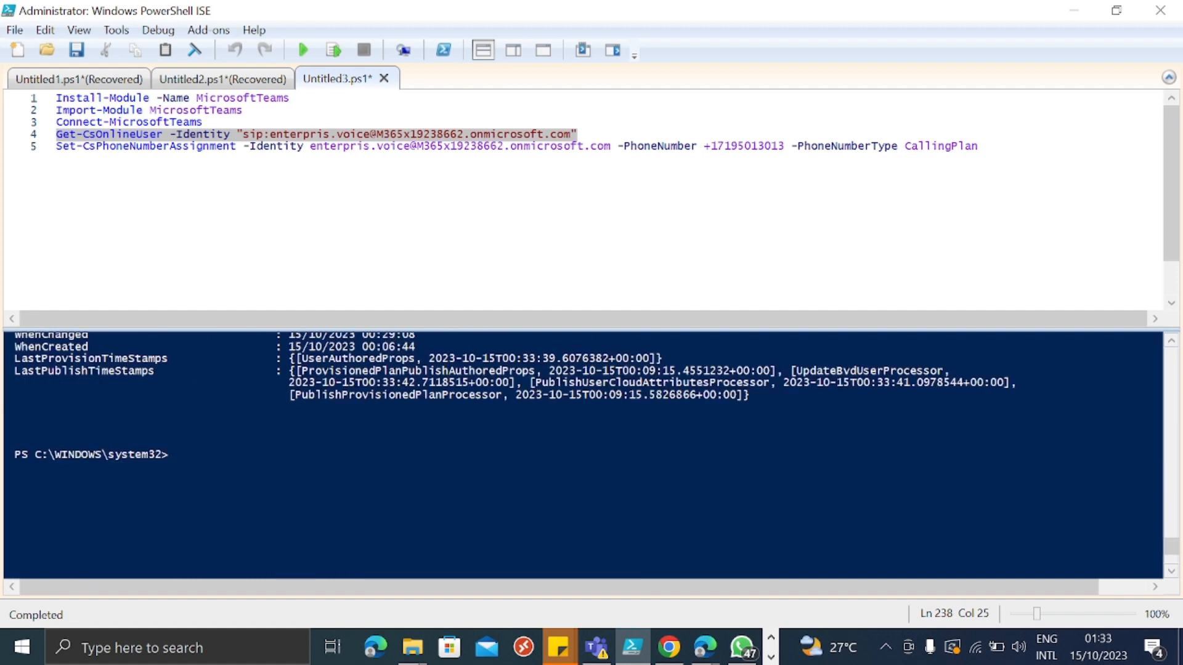
pyautogui.scroll(10, 583, 455)
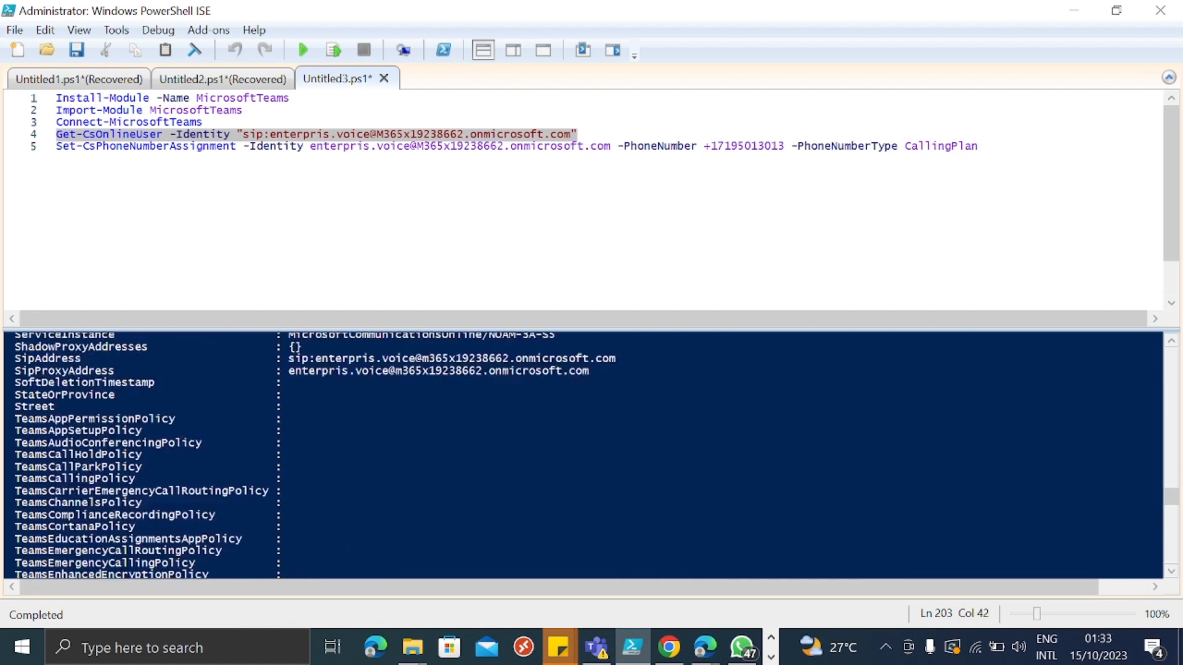
pyautogui.scroll(10, 583, 455)
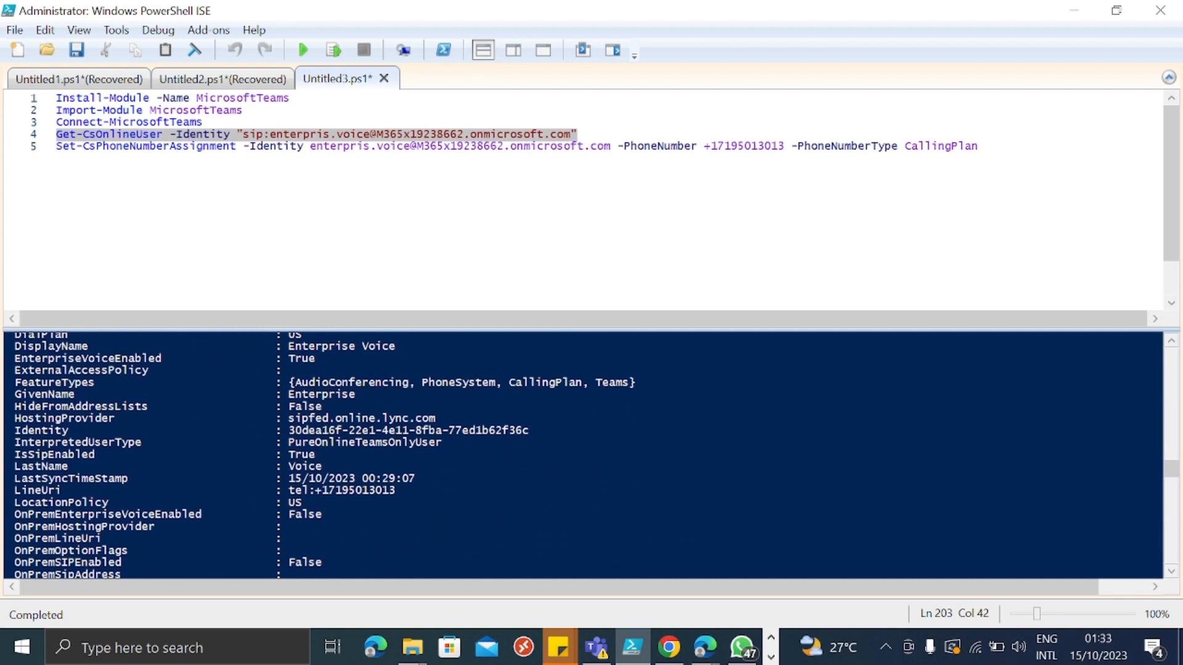
pyautogui.moveTo(396, 491); pyautogui.dragTo(15, 490)
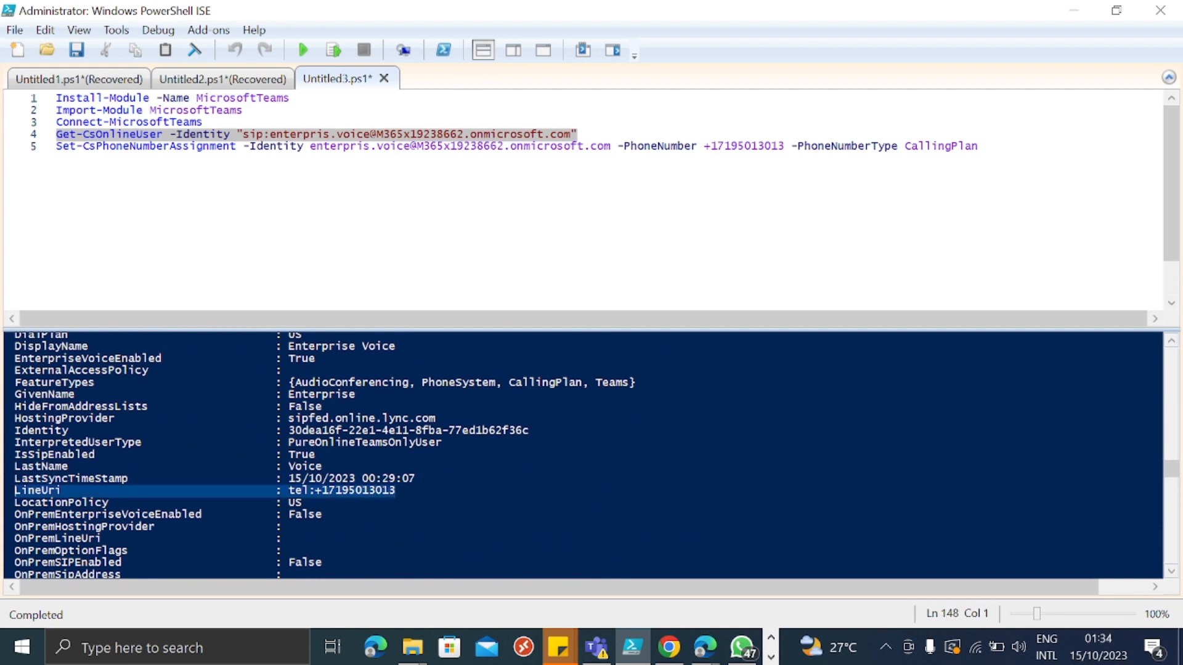
# Switch back to the Teams admin center, reload the phone numbers page and check who the new number is assigned to
pyautogui.click(1073, 12)
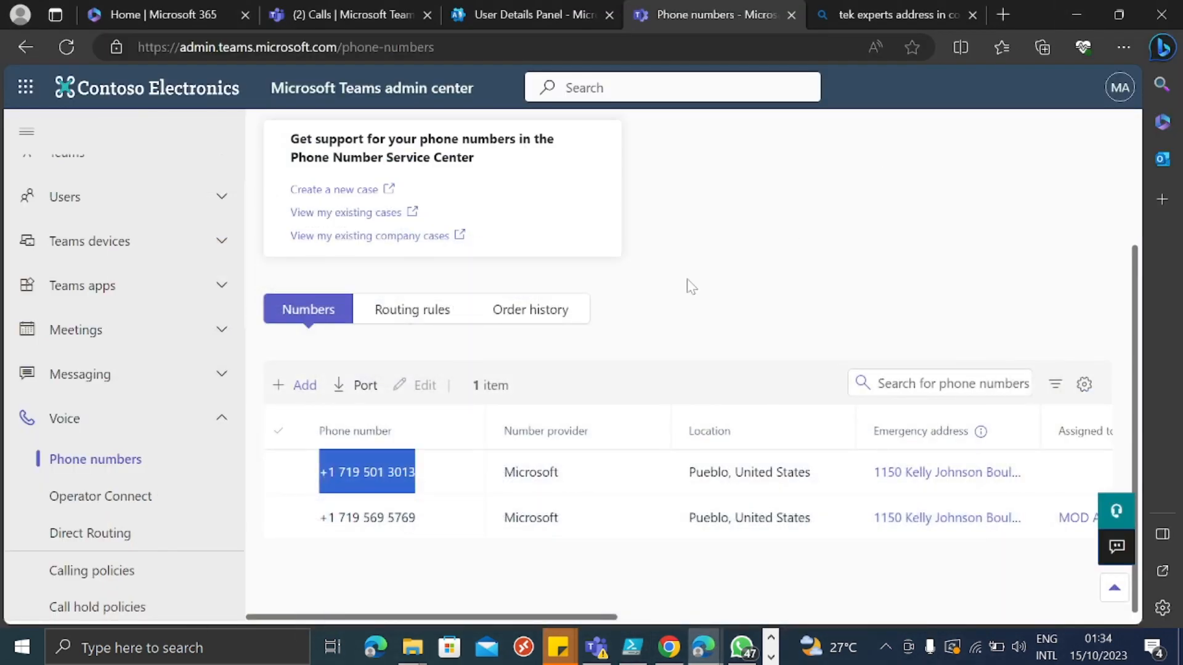
pyautogui.click(68, 46)
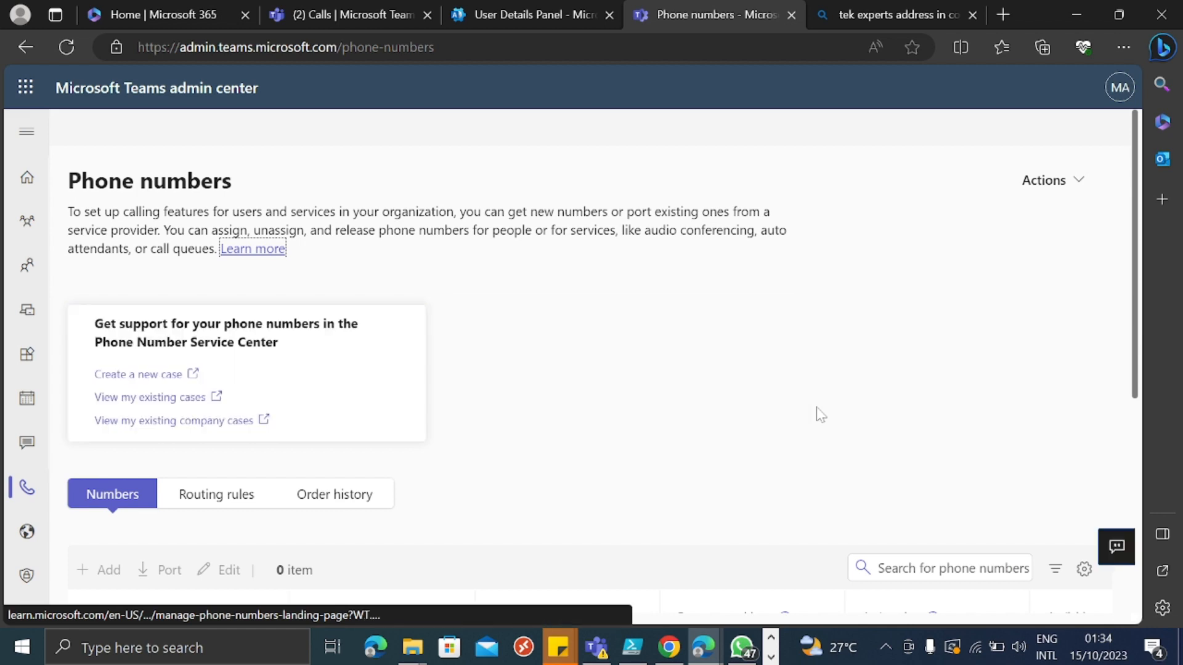
pyautogui.scroll(-3, 694, 382)
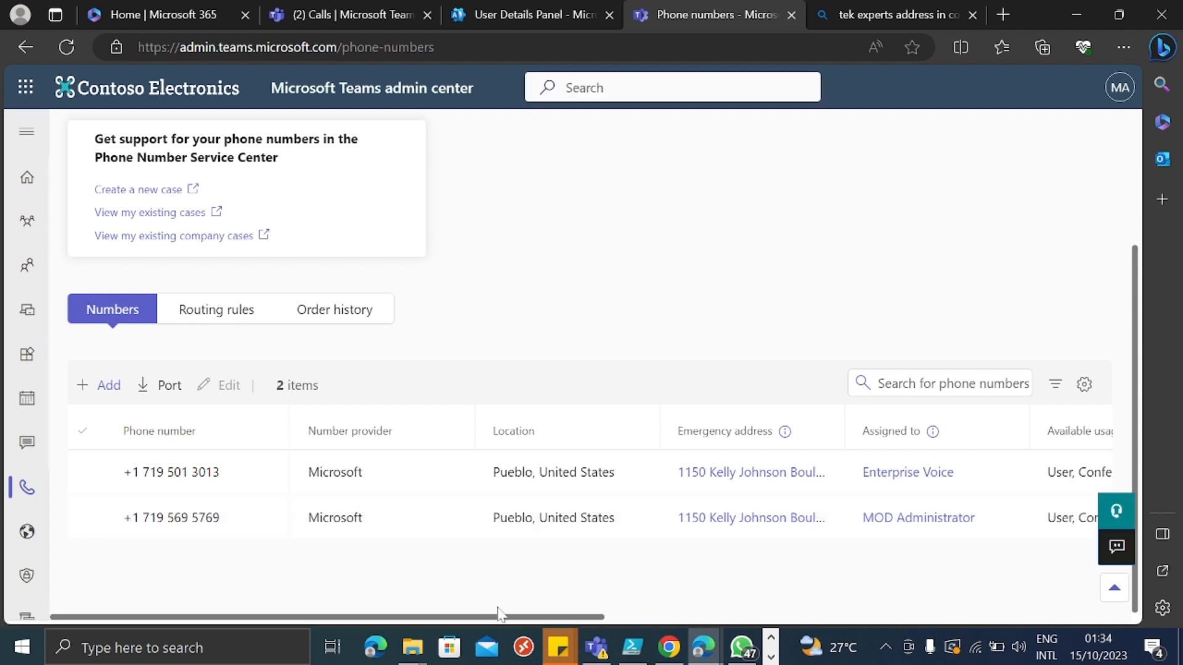
# Examine the Assigned to and usage columns of the phone numbers list
pyautogui.moveTo(502, 618); pyautogui.dragTo(628, 592)
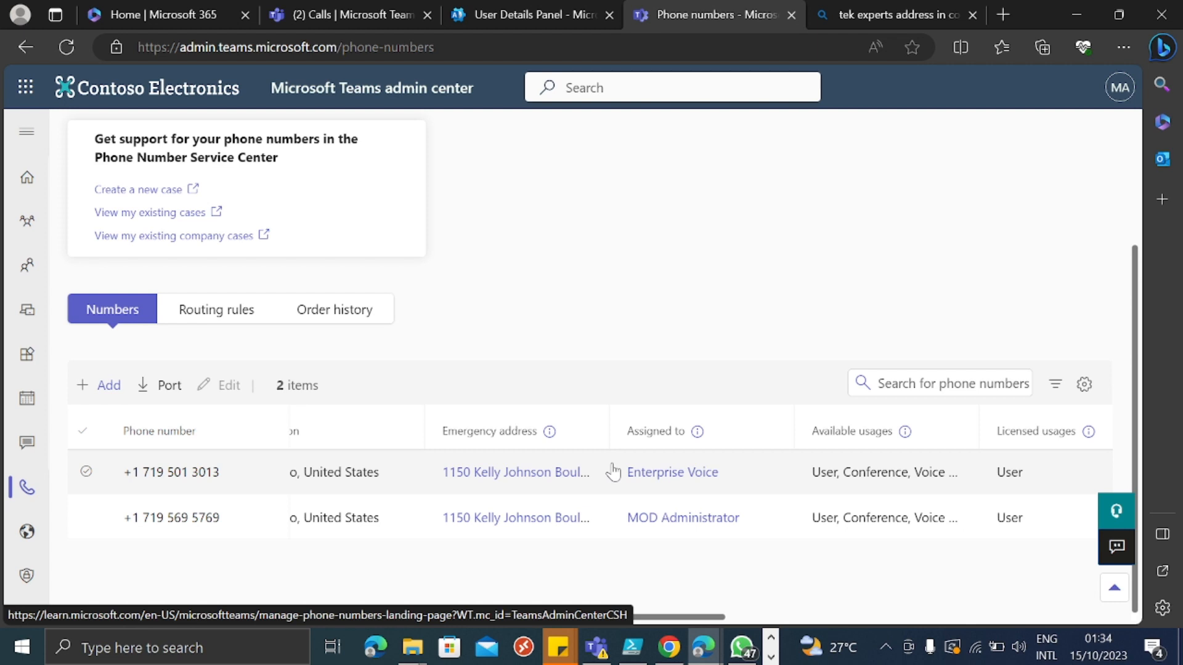
pyautogui.click(771, 657)
pyautogui.click(771, 640)
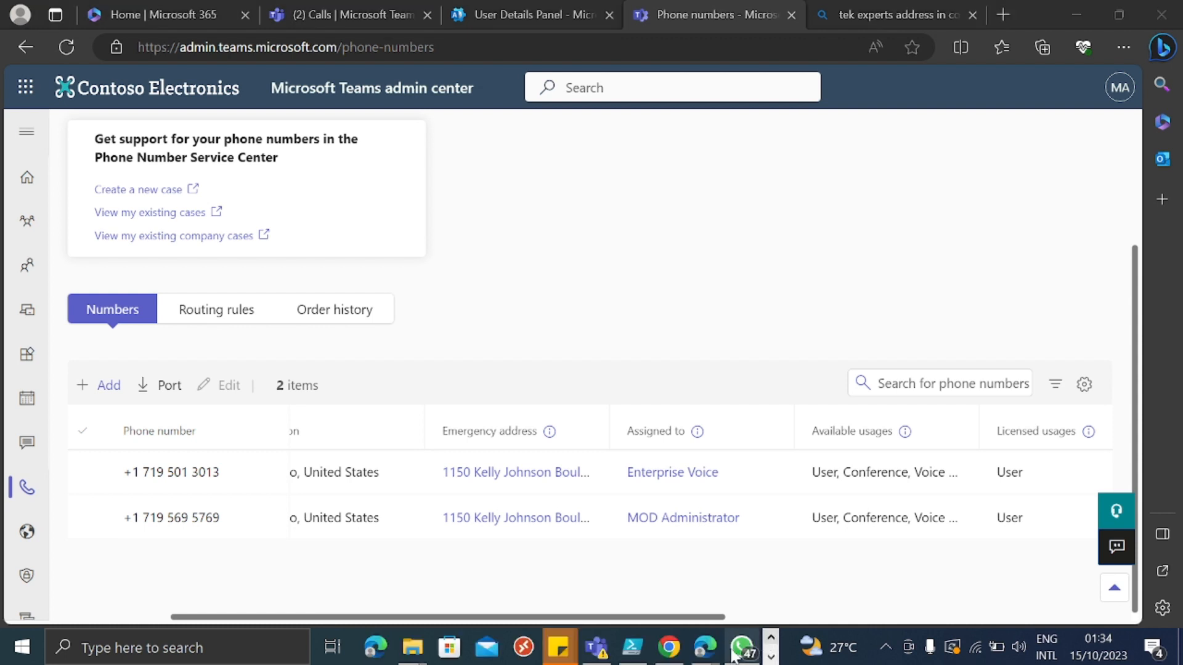
# Switch to the affected user's InPrivate Teams window, reload the Calls page until the dial pad loads, and check the work number
pyautogui.moveTo(705, 654)
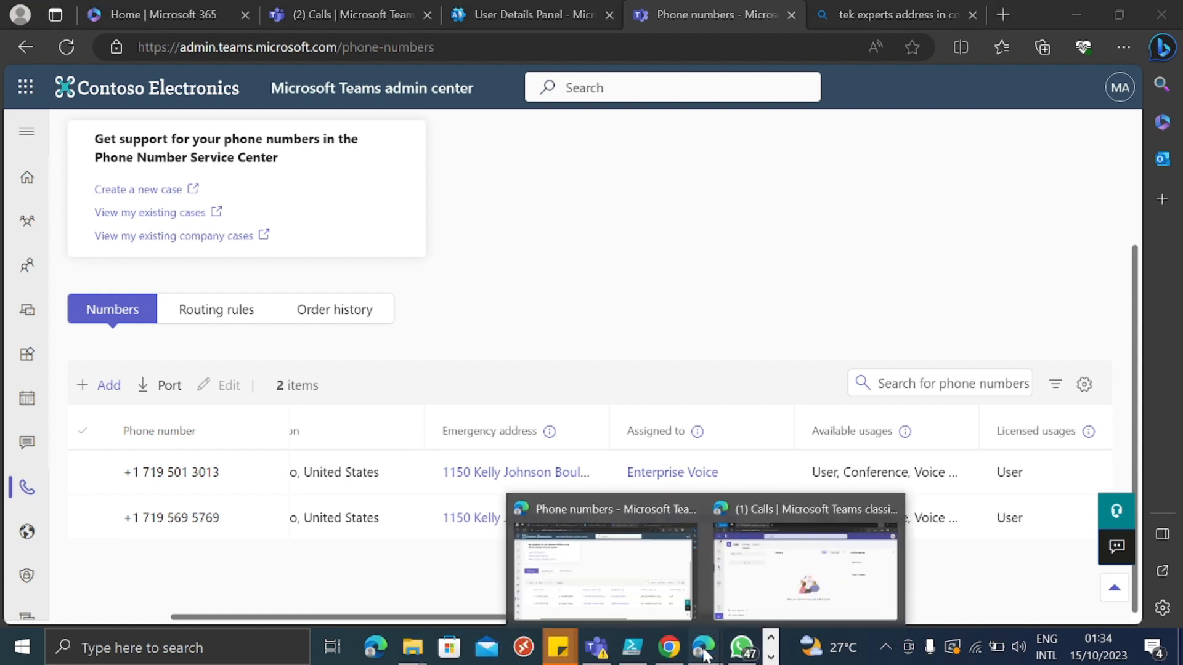
pyautogui.click(757, 583)
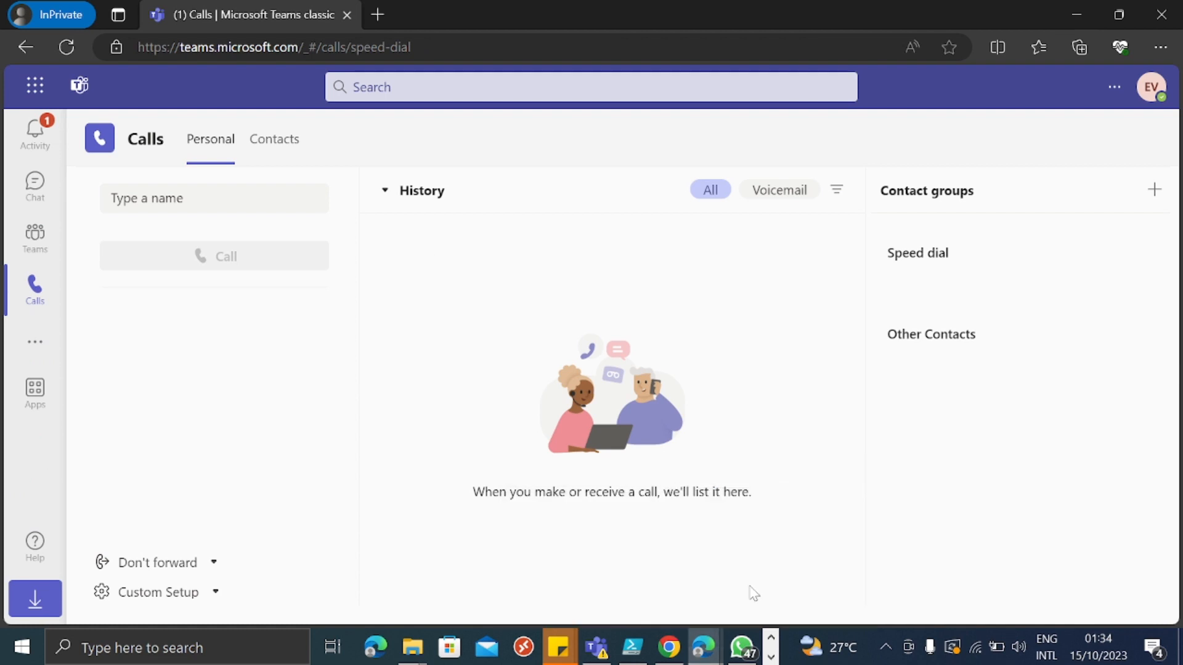
pyautogui.click(66, 47)
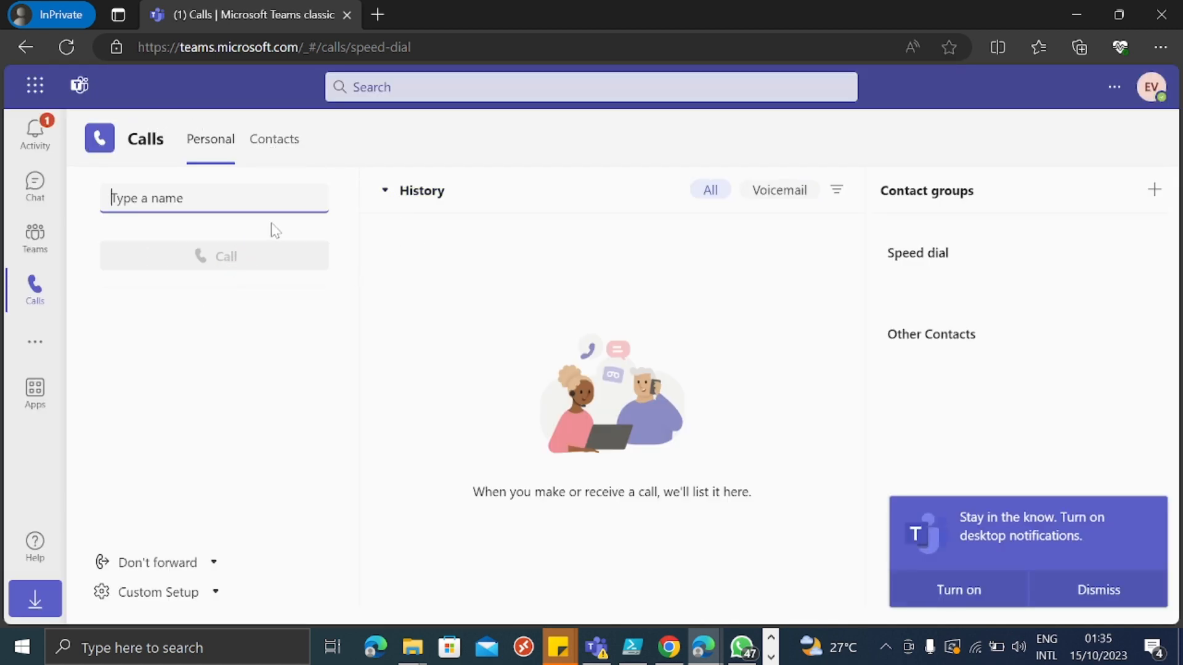
pyautogui.click(66, 47)
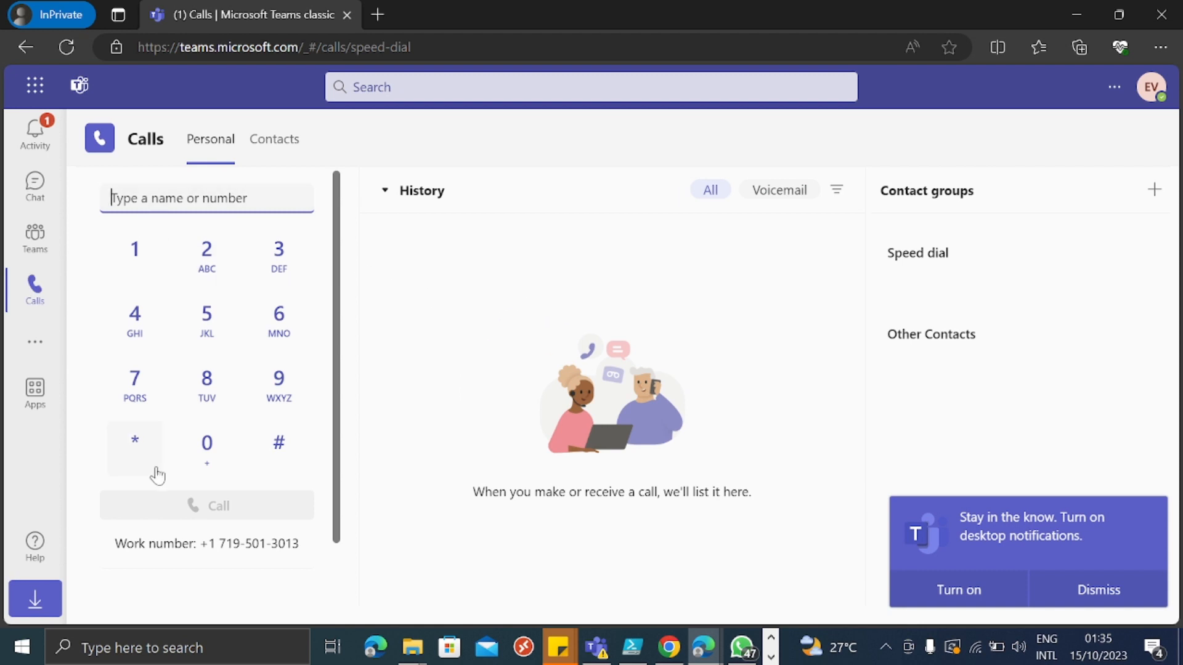
pyautogui.moveTo(311, 551); pyautogui.dragTo(202, 547)
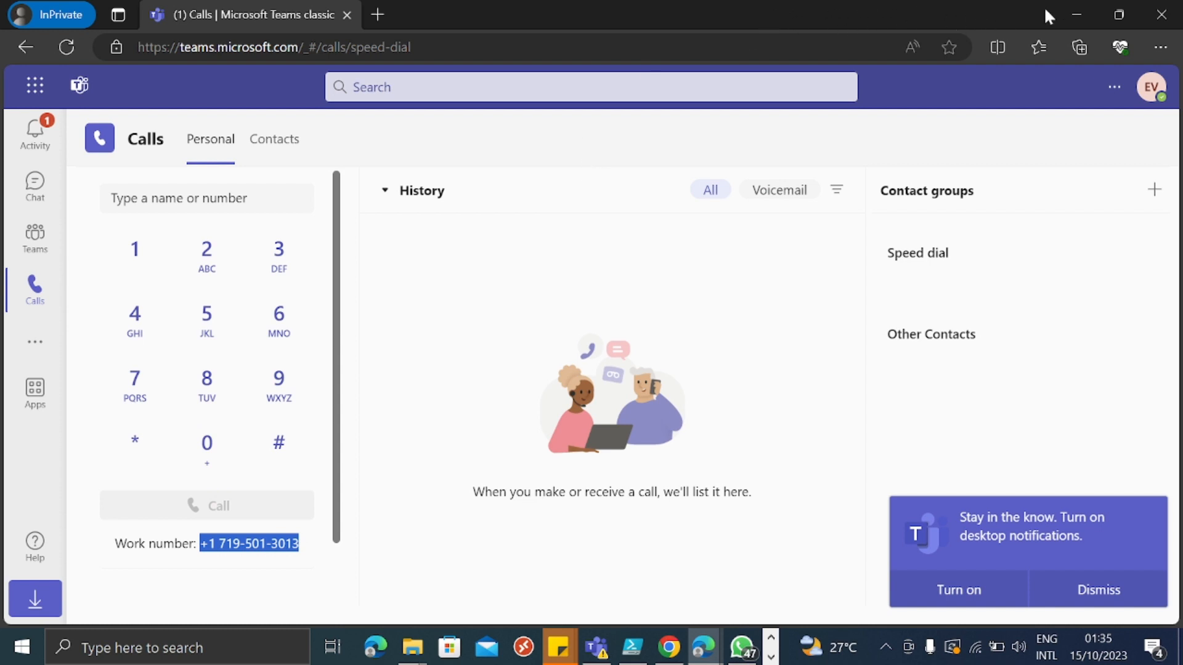
# Return to the administrator's Teams Calls page and copy the work number shown below the dial pad
pyautogui.click(1076, 15)
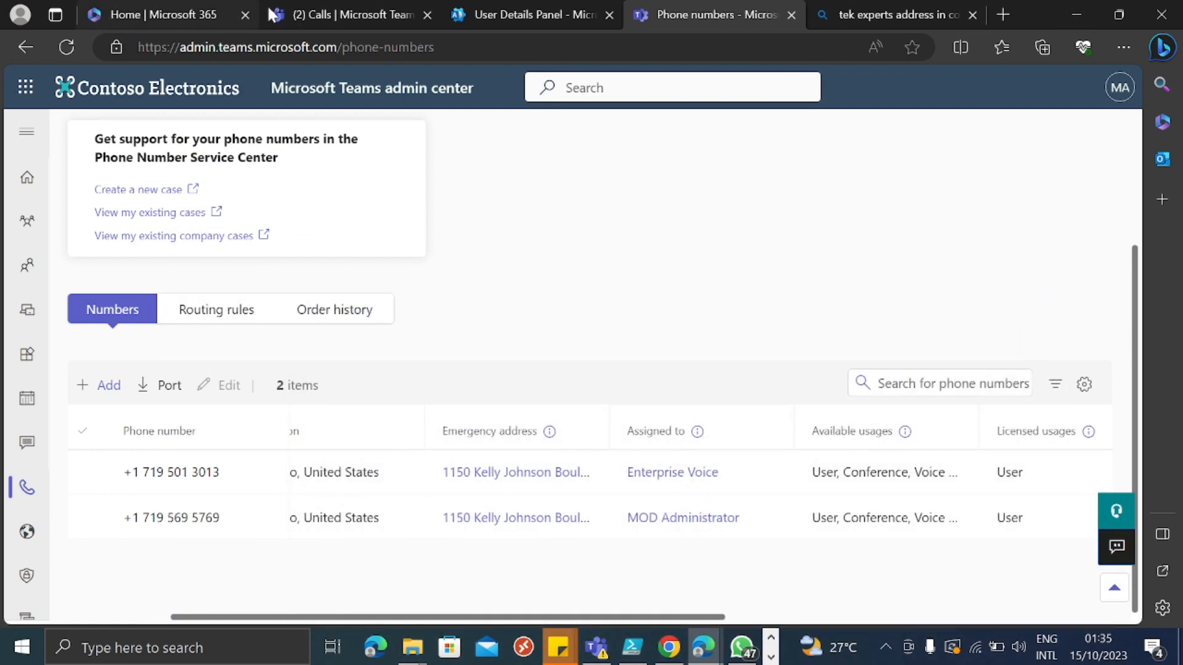
pyautogui.click(341, 10)
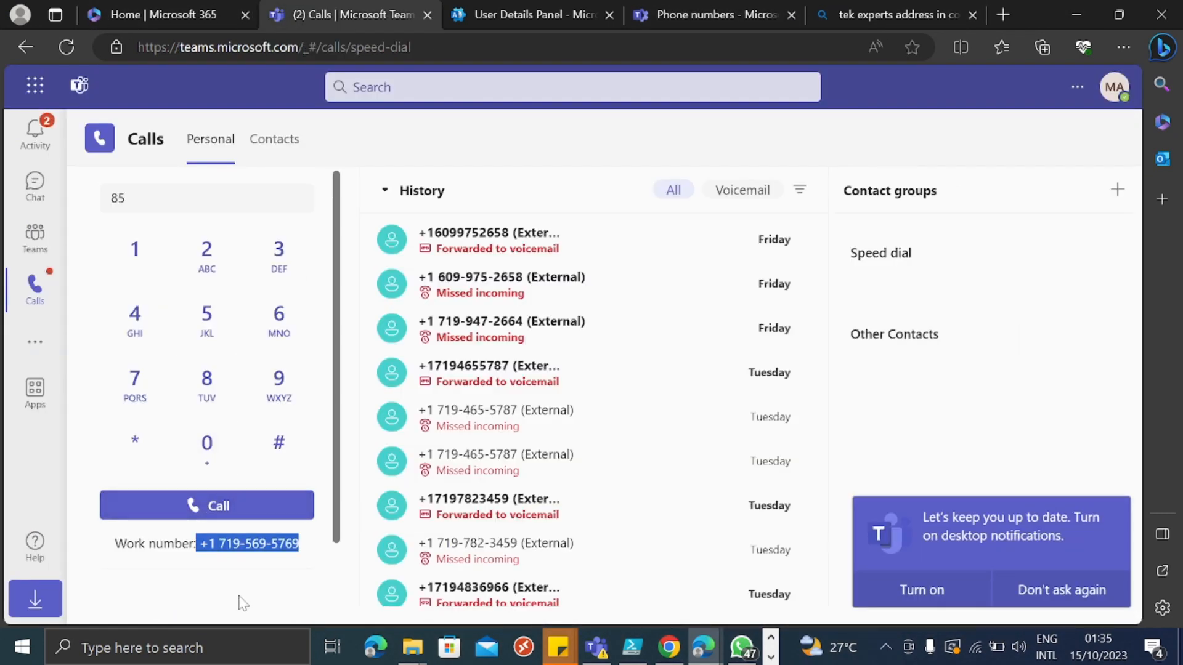
pyautogui.click(198, 582)
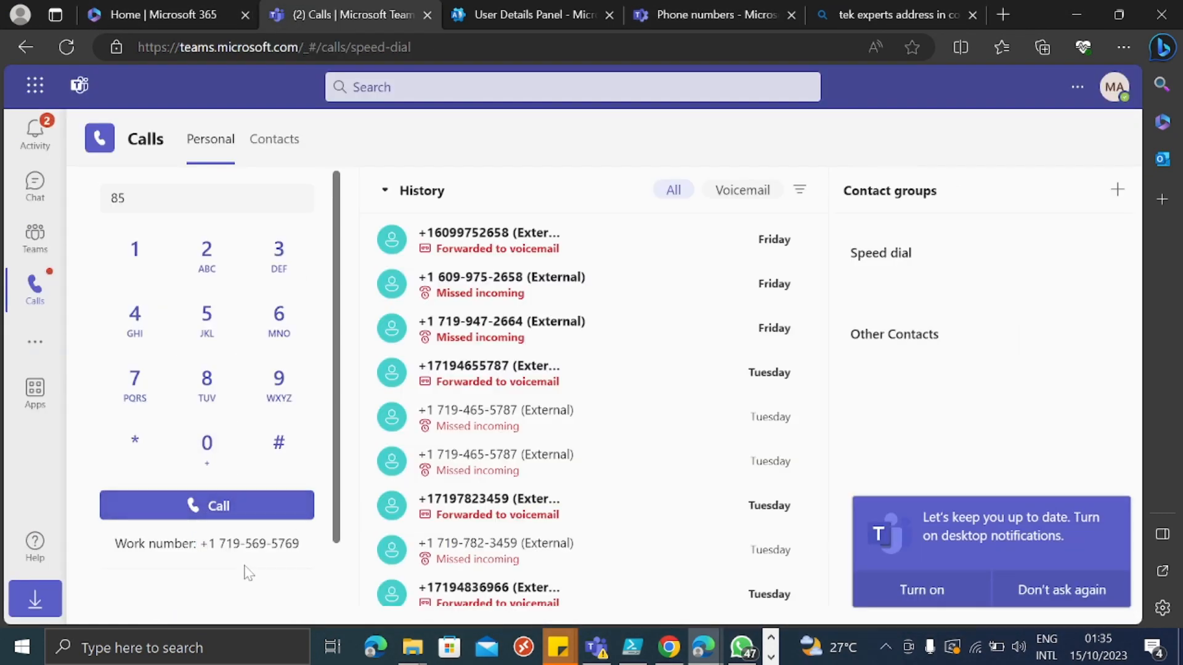
pyautogui.moveTo(199, 543); pyautogui.dragTo(312, 548)
pyautogui.hotkey('ctrl', 'c')
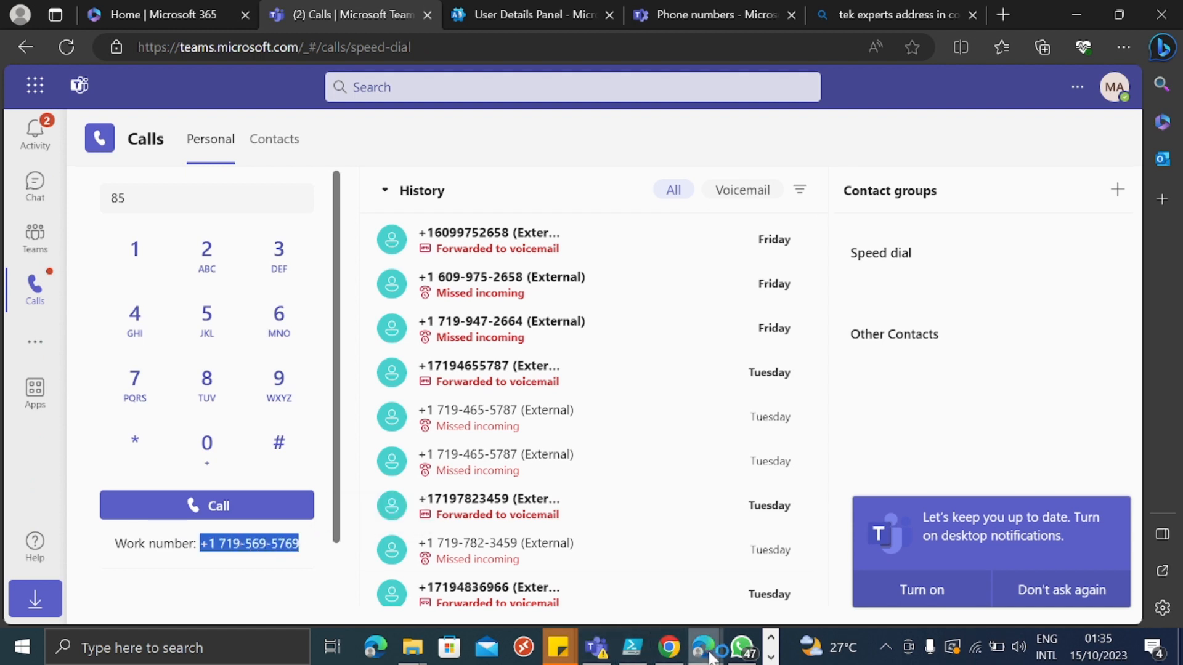
# Call the copied number from the affected user's InPrivate Teams dial pad, allowing microphone and camera access
pyautogui.moveTo(708, 656)
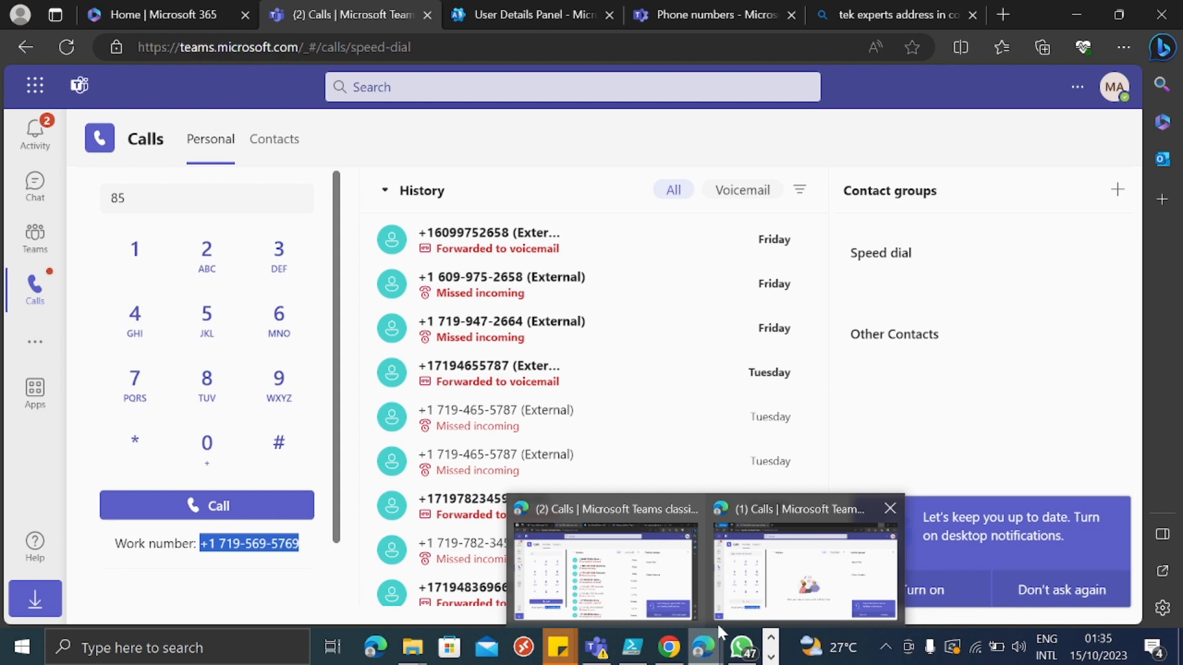
pyautogui.click(799, 565)
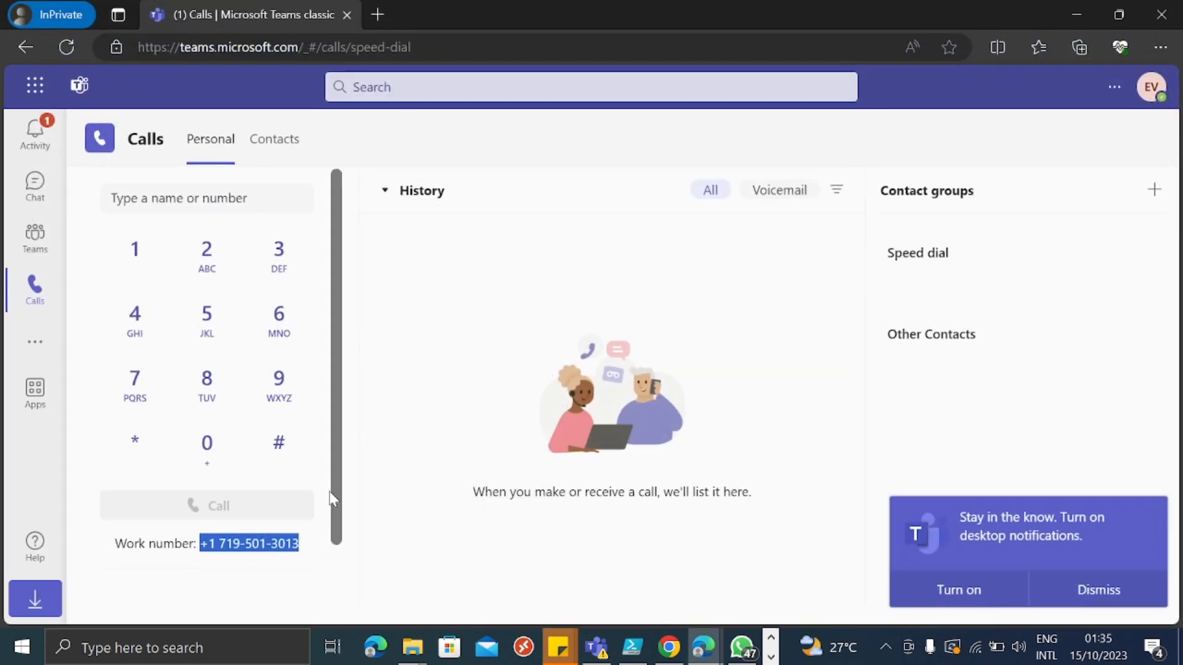
pyautogui.click(146, 202)
pyautogui.hotkey('ctrl', 'v')
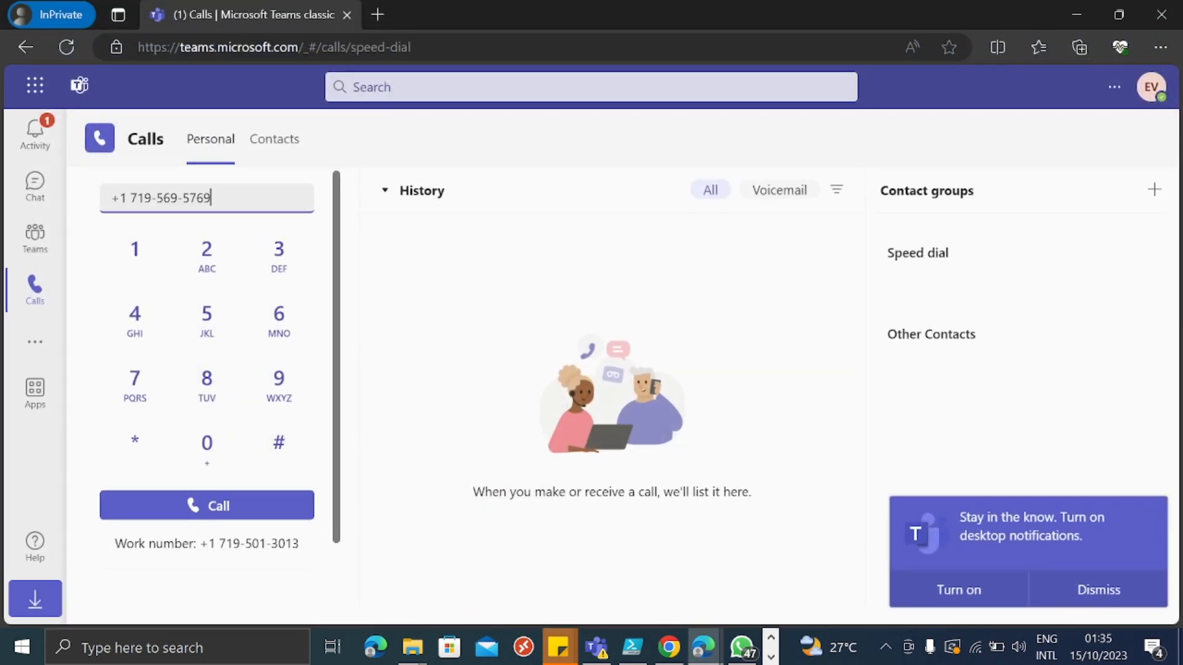
pyautogui.click(185, 502)
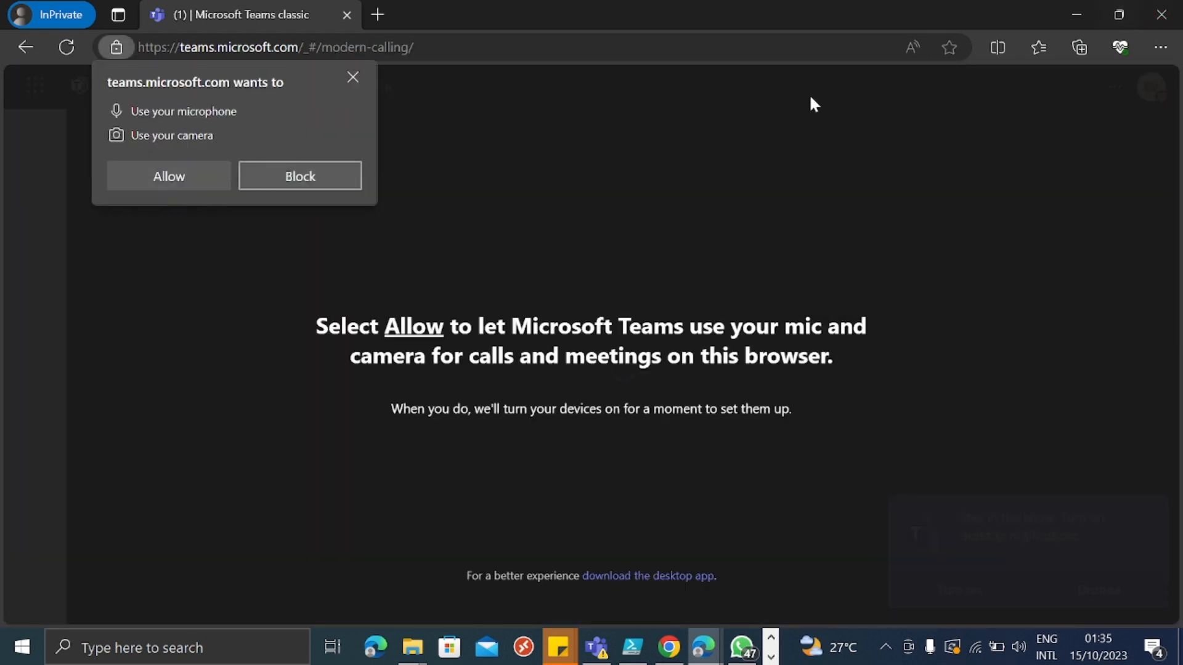
pyautogui.click(169, 178)
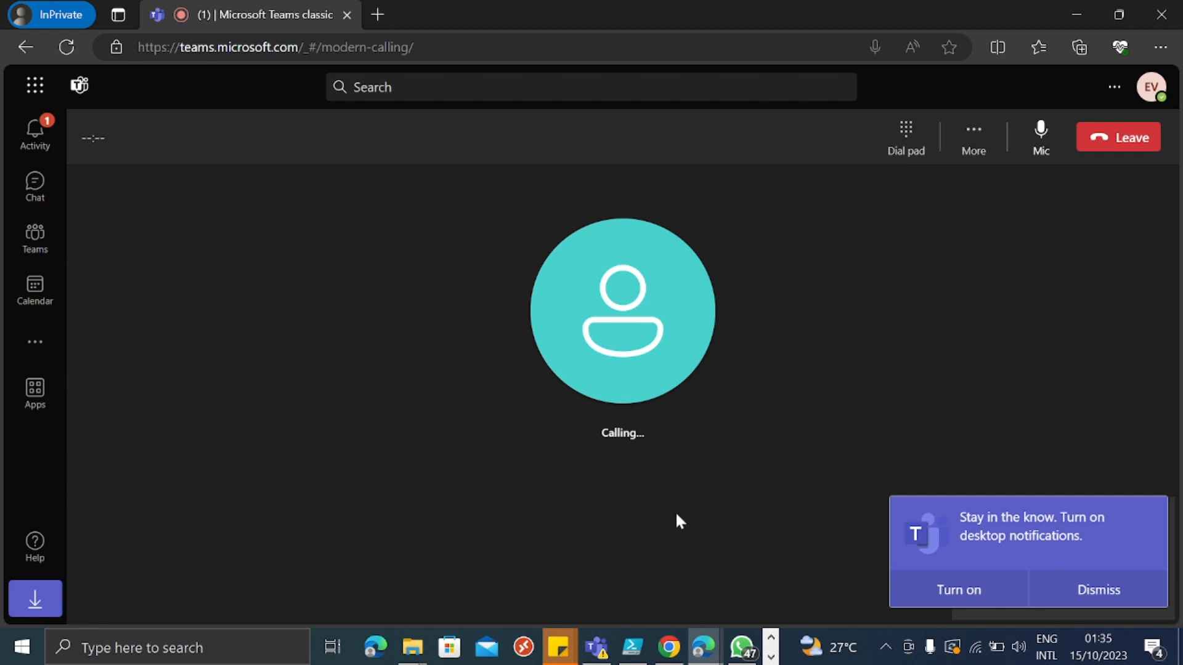
# Switch to the Contoso profile's browser window and decline the incoming test call in the administrator's Teams
pyautogui.click(376, 648)
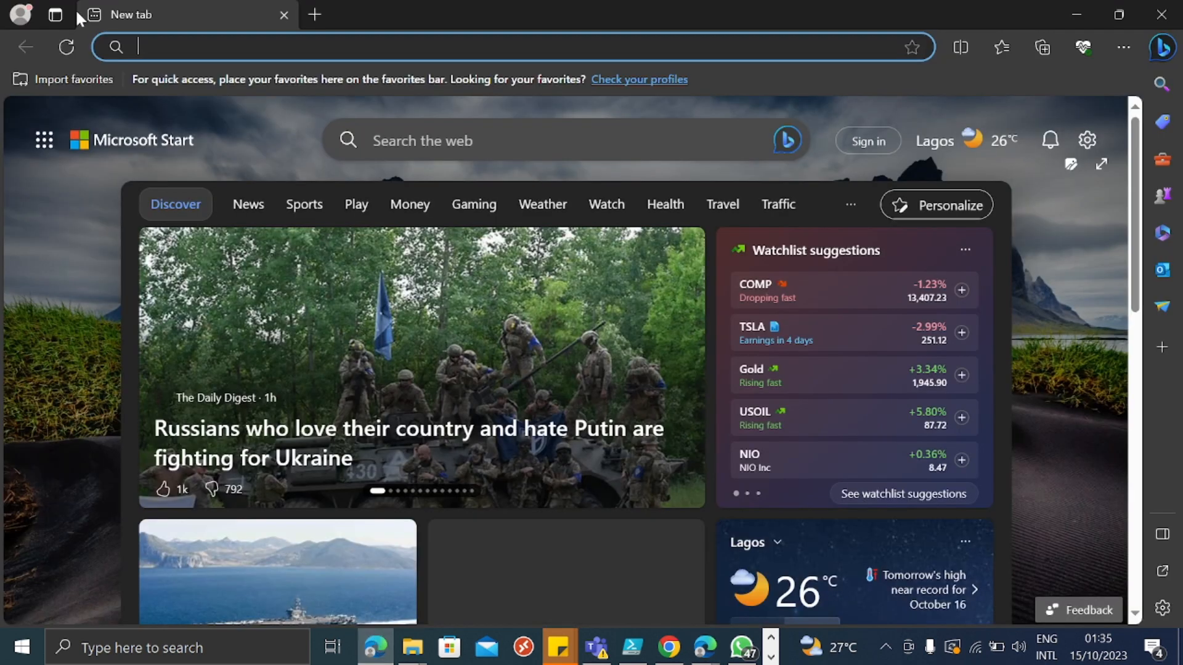
pyautogui.click(20, 14)
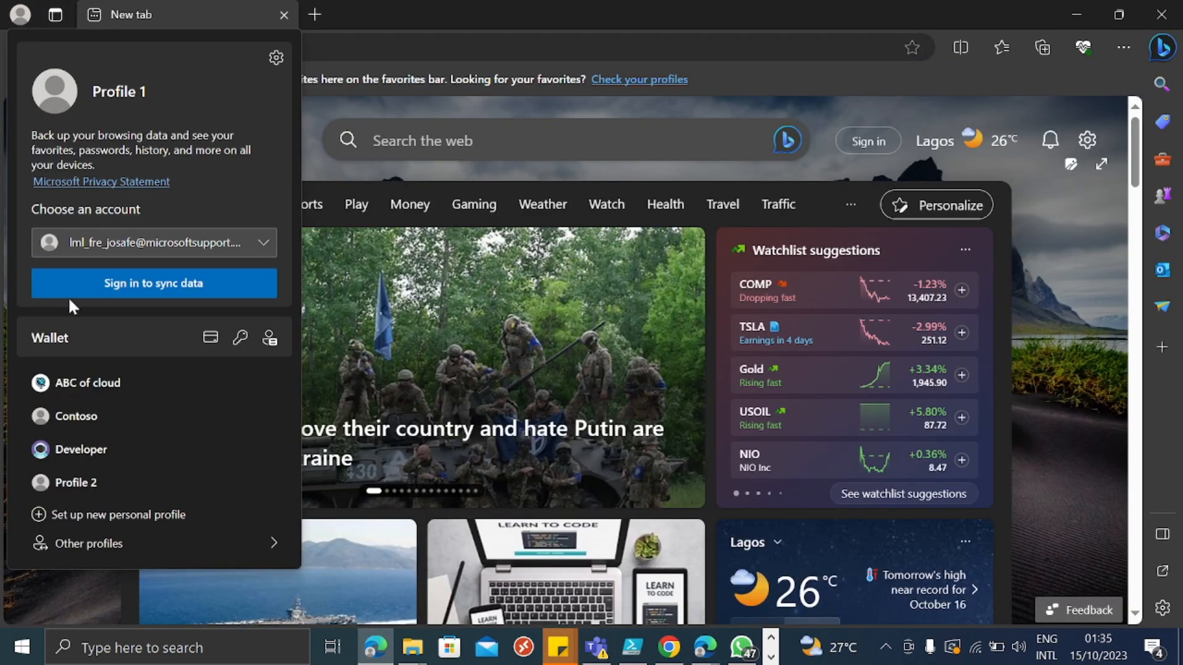
pyautogui.click(76, 416)
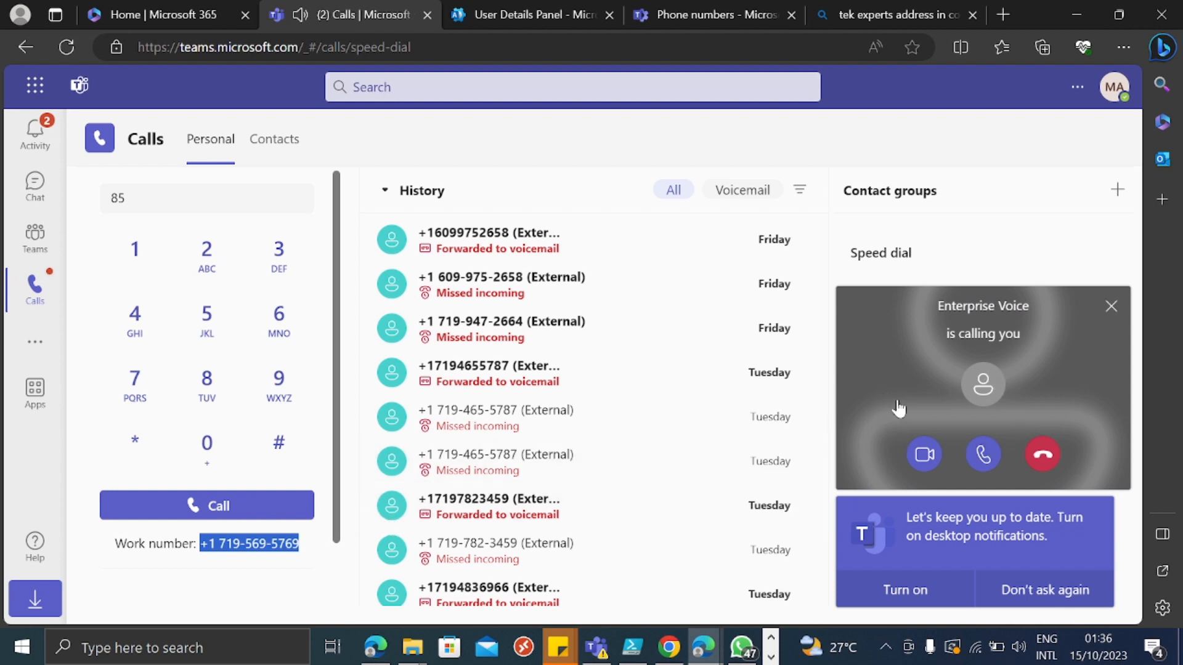
pyautogui.click(1043, 459)
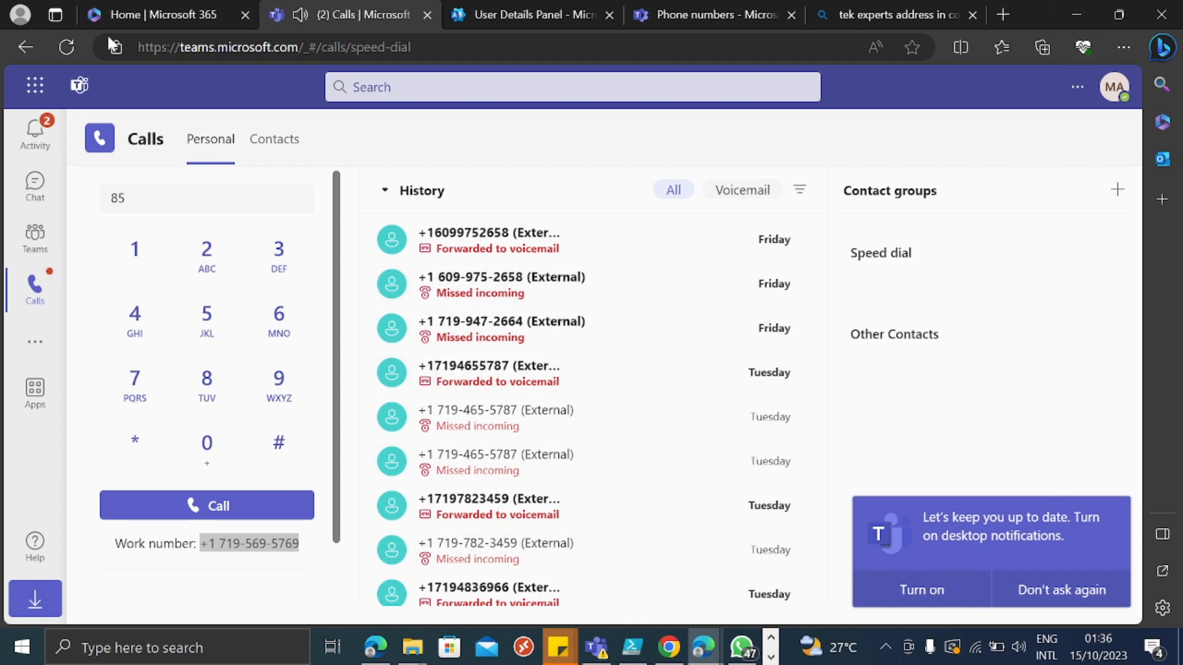
# Return to the InPrivate Teams window, leave the outgoing test call and minimize that window
pyautogui.click(20, 14)
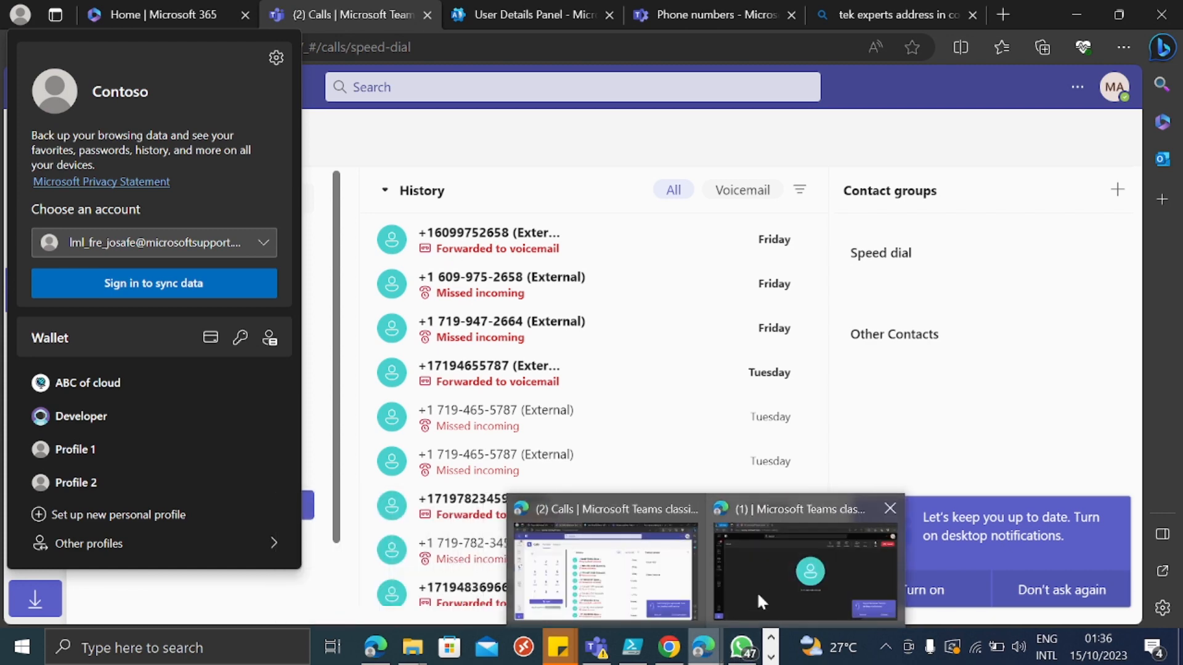
pyautogui.click(759, 593)
pyautogui.click(1116, 140)
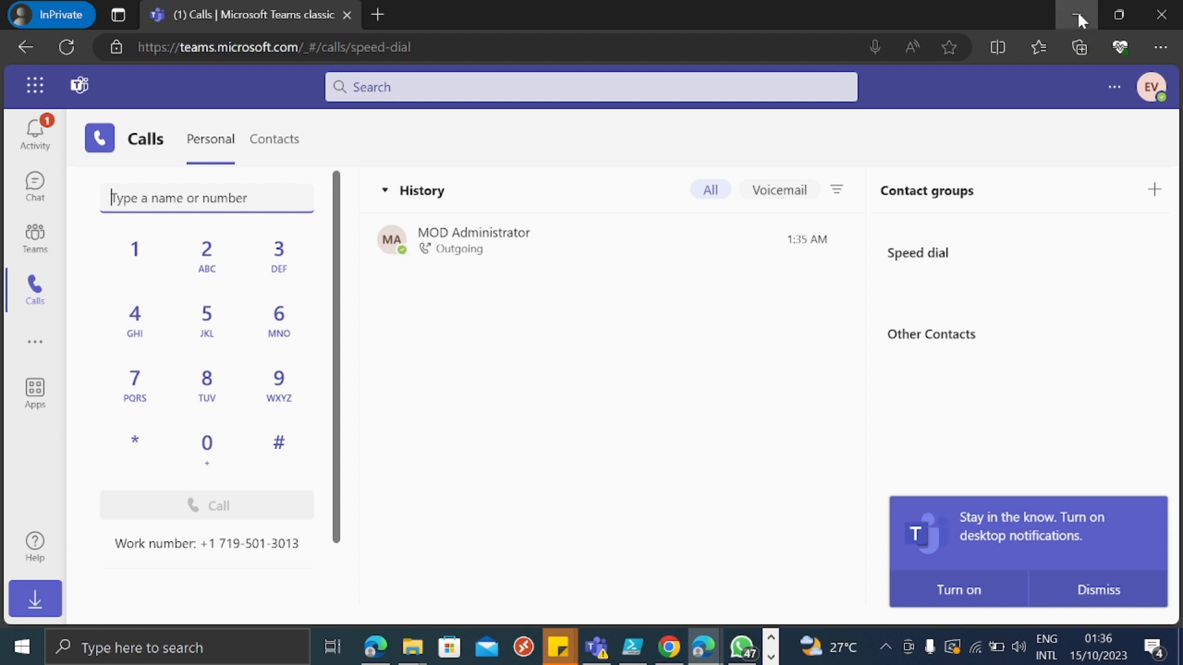
pyautogui.click(1077, 10)
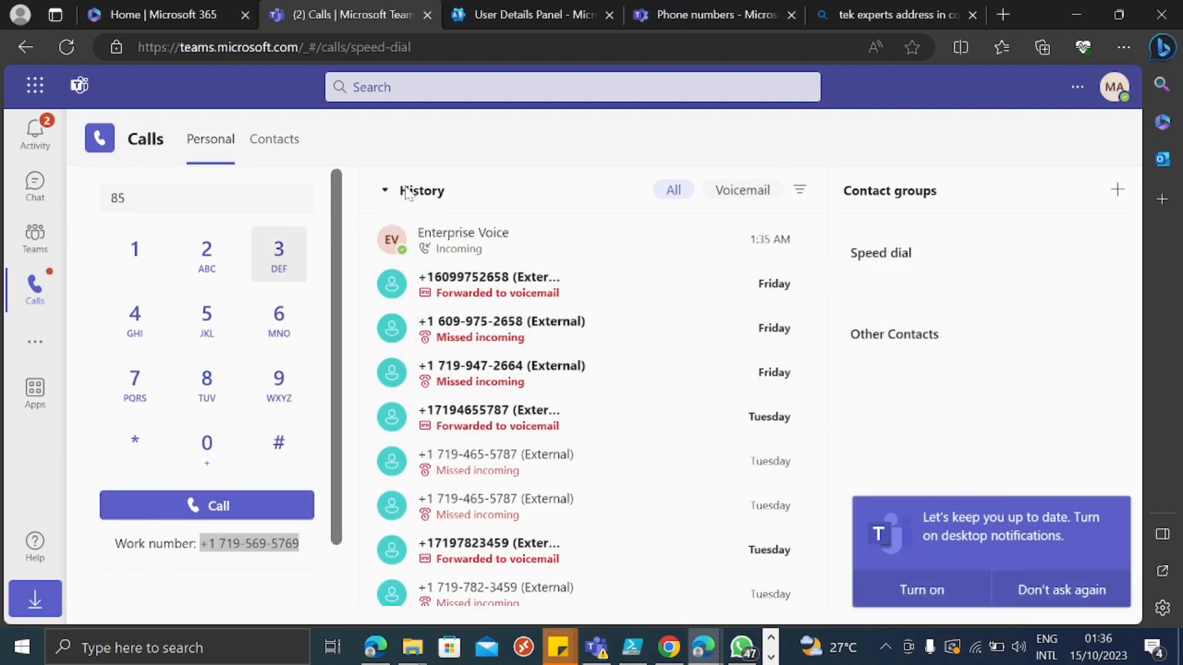
# Switch to the Microsoft 365 admin center and look through the Licenses column of the active users for an Office 365 E5 holder
pyautogui.click(526, 10)
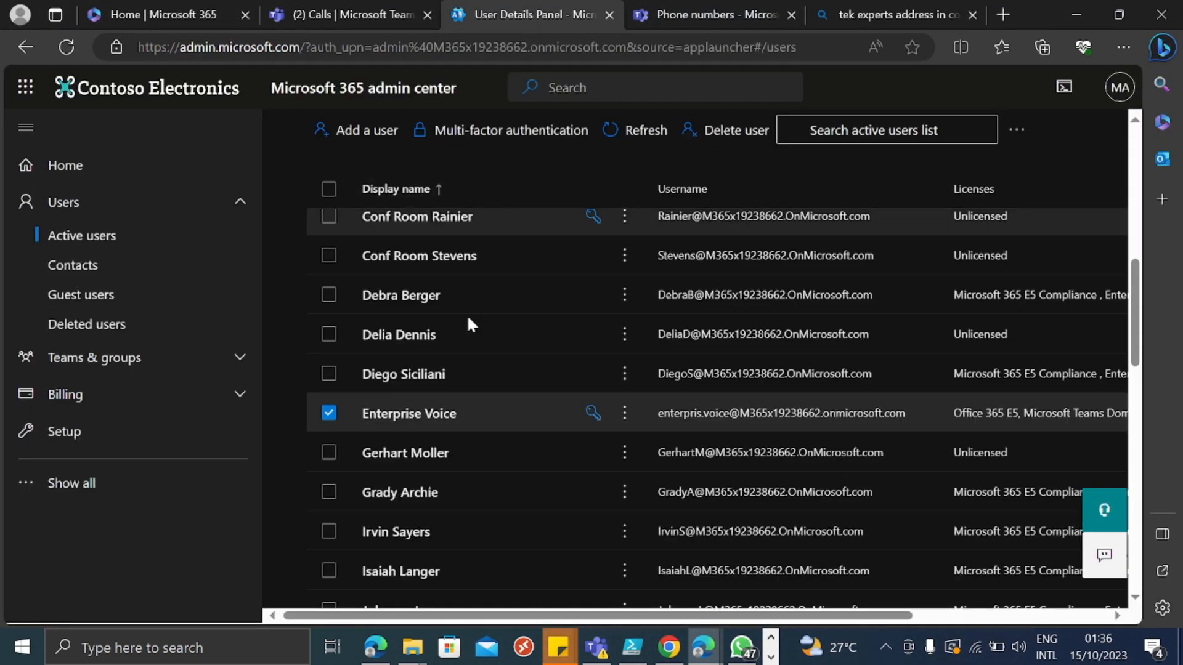
pyautogui.scroll(-3, 870, 491)
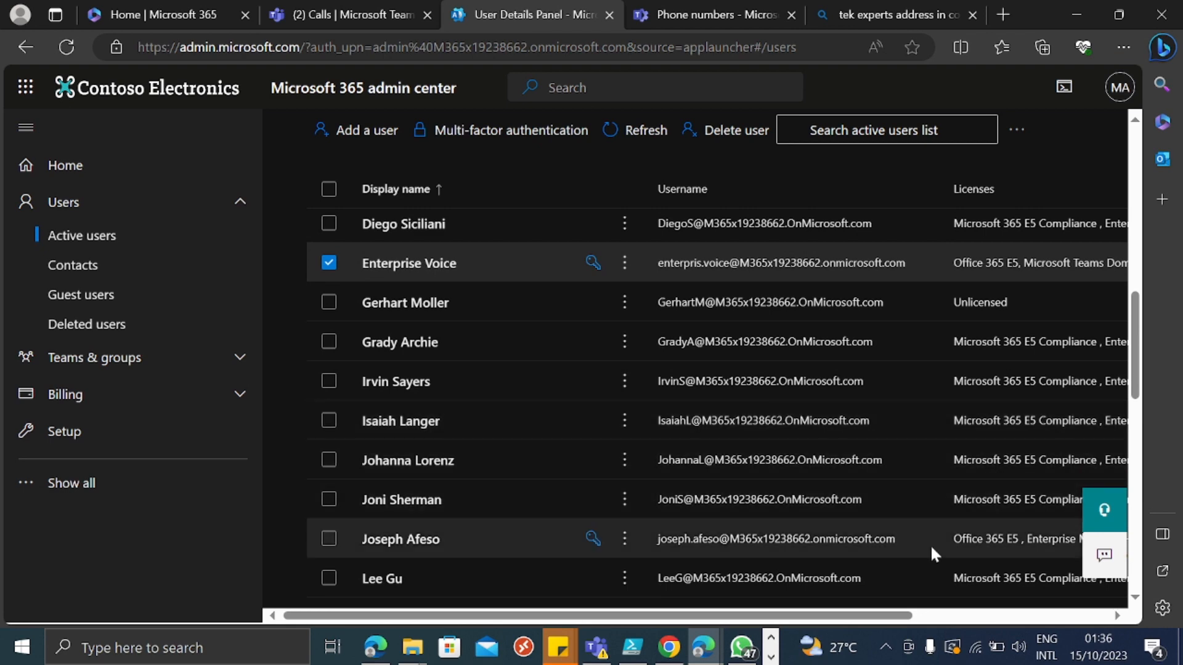
pyautogui.moveTo(854, 616); pyautogui.dragTo(992, 617)
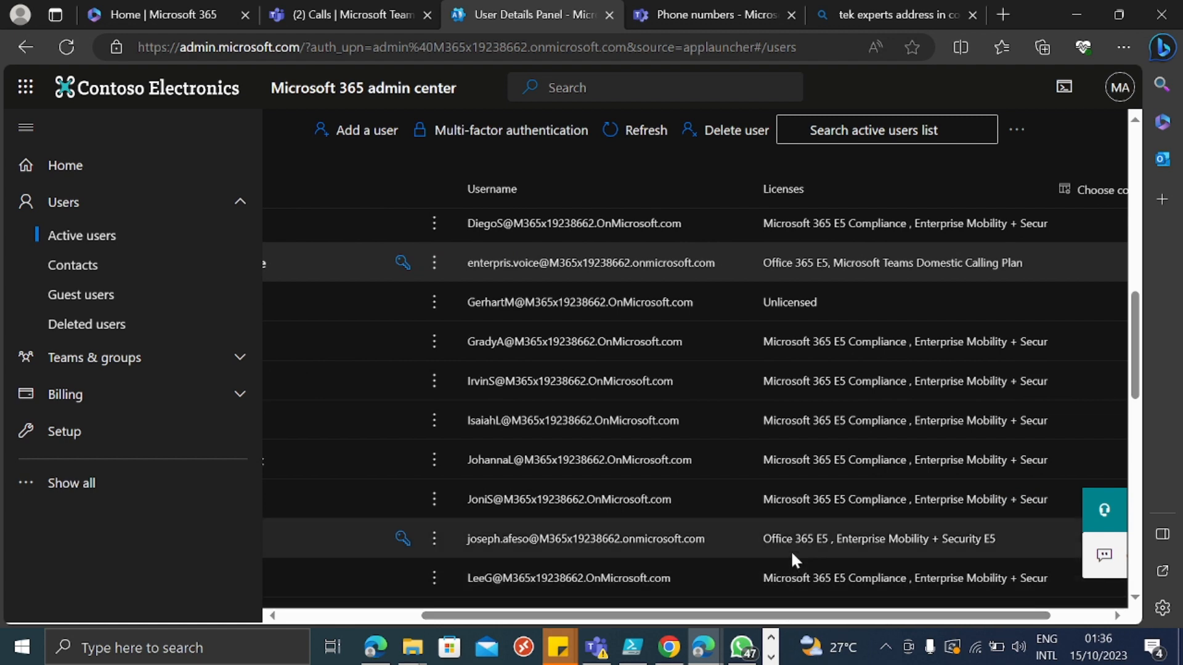
pyautogui.moveTo(678, 616); pyautogui.dragTo(536, 615)
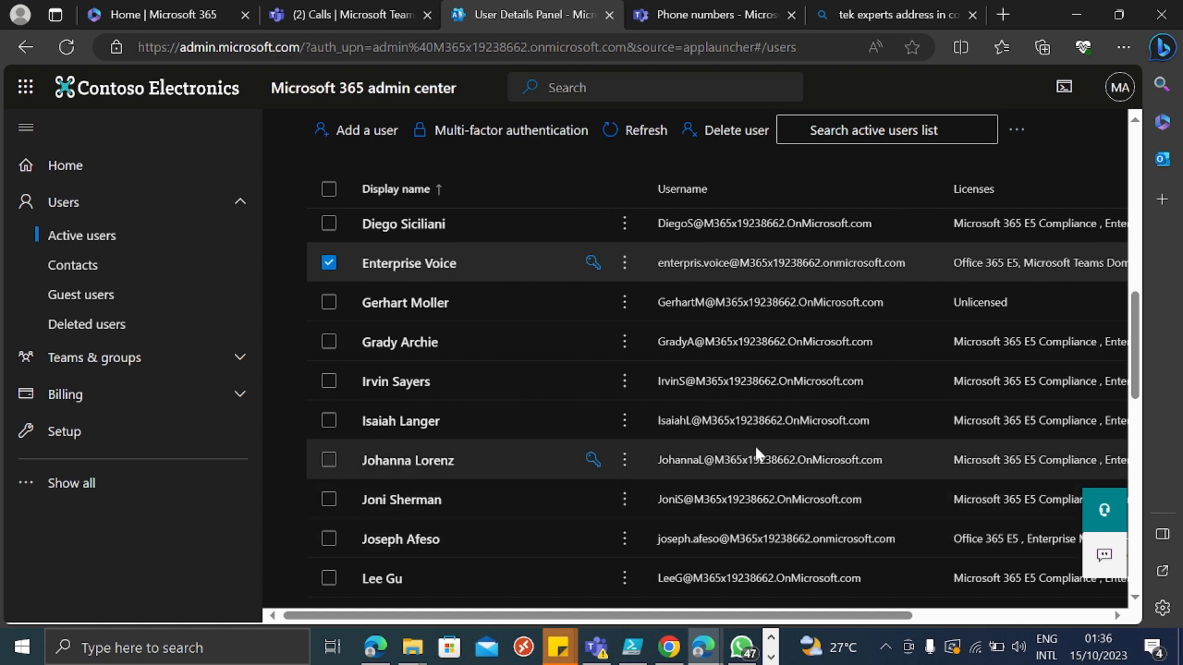
pyautogui.scroll(10, 753, 443)
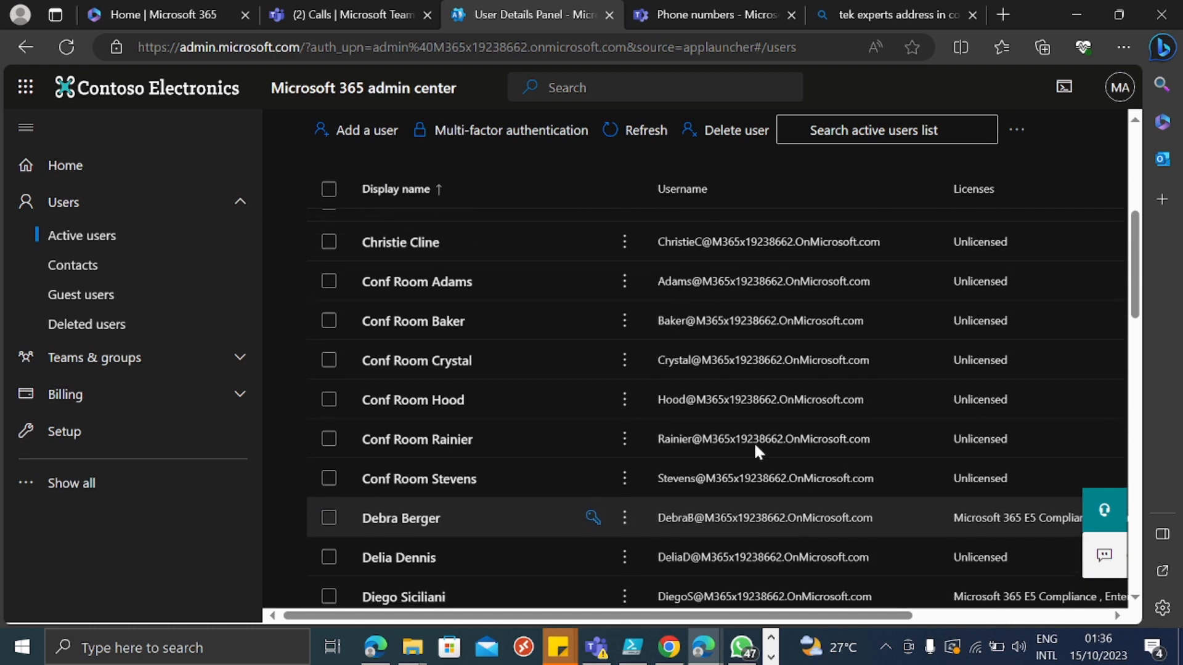
pyautogui.scroll(2, 753, 442)
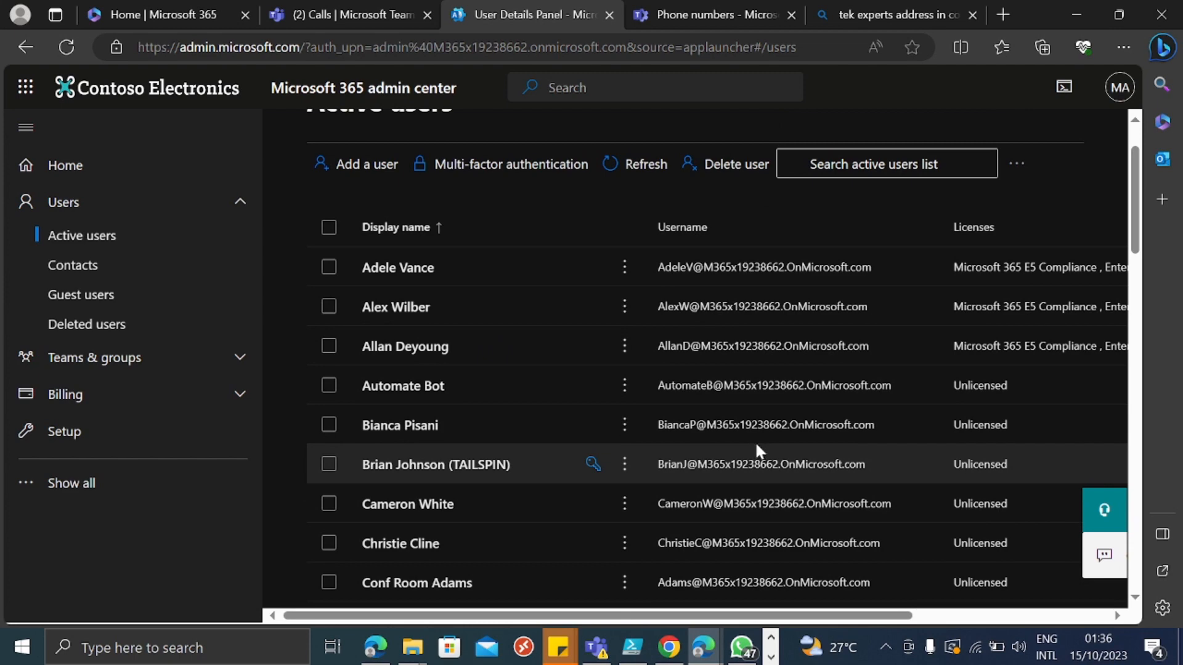
pyautogui.moveTo(753, 616); pyautogui.dragTo(888, 622)
pyautogui.scroll(-7, 826, 419)
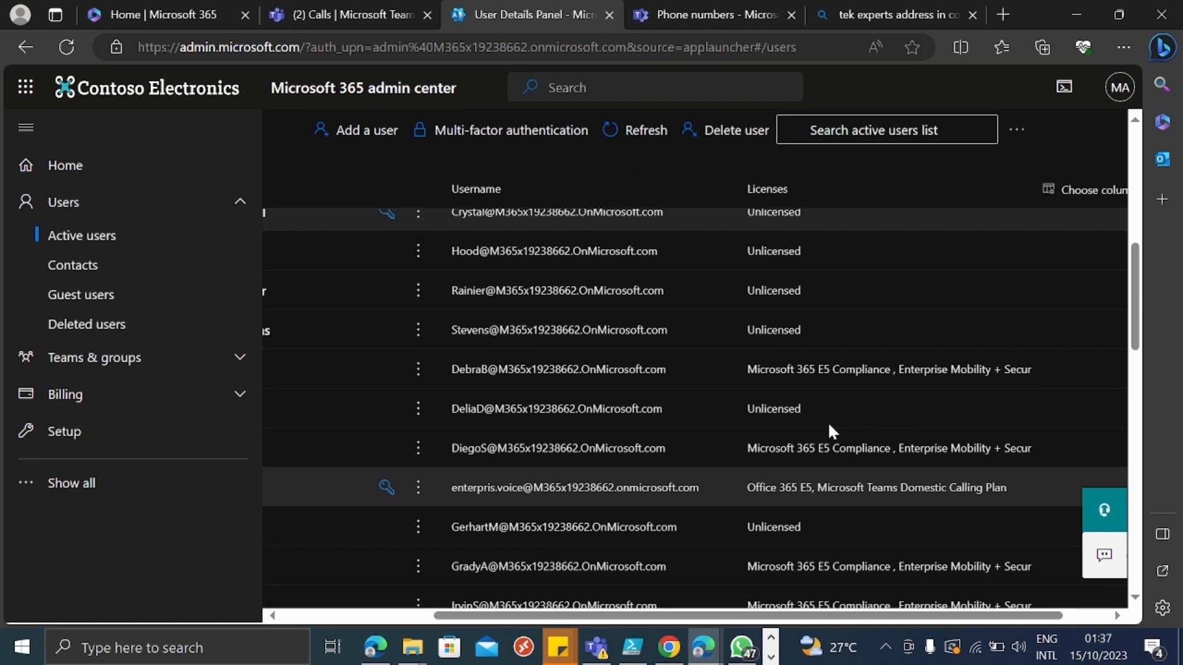
pyautogui.scroll(-5, 637, 379)
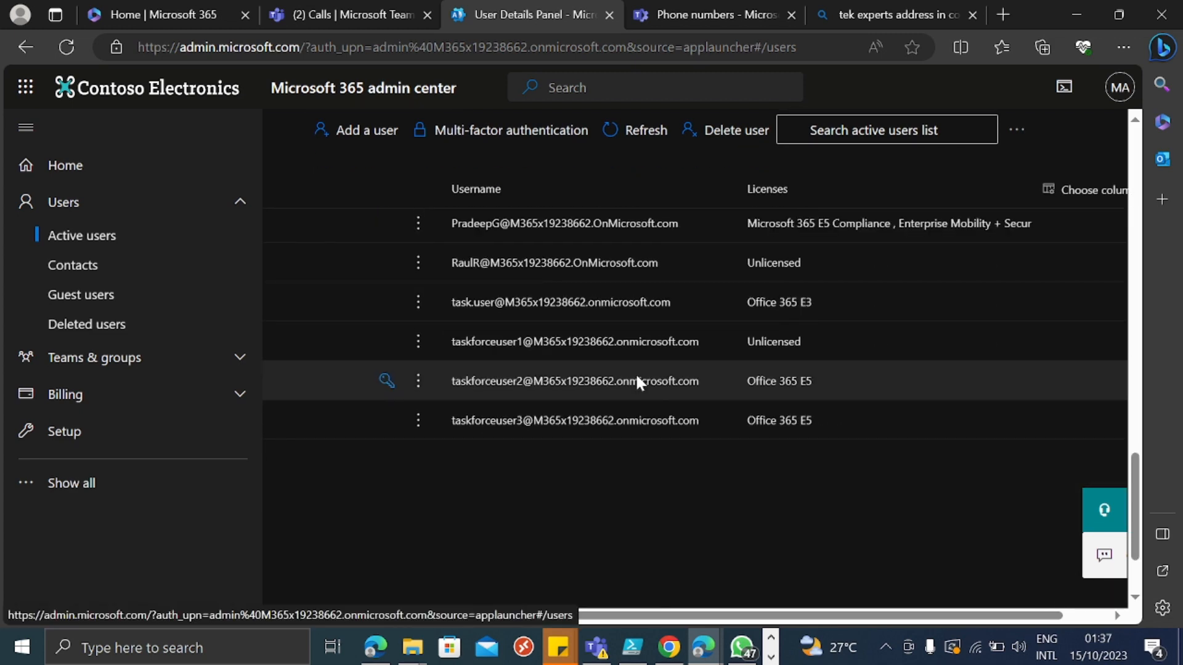
# Remove the Office 365 E5 license from TaskForce User2 and save the changes
pyautogui.click(637, 378)
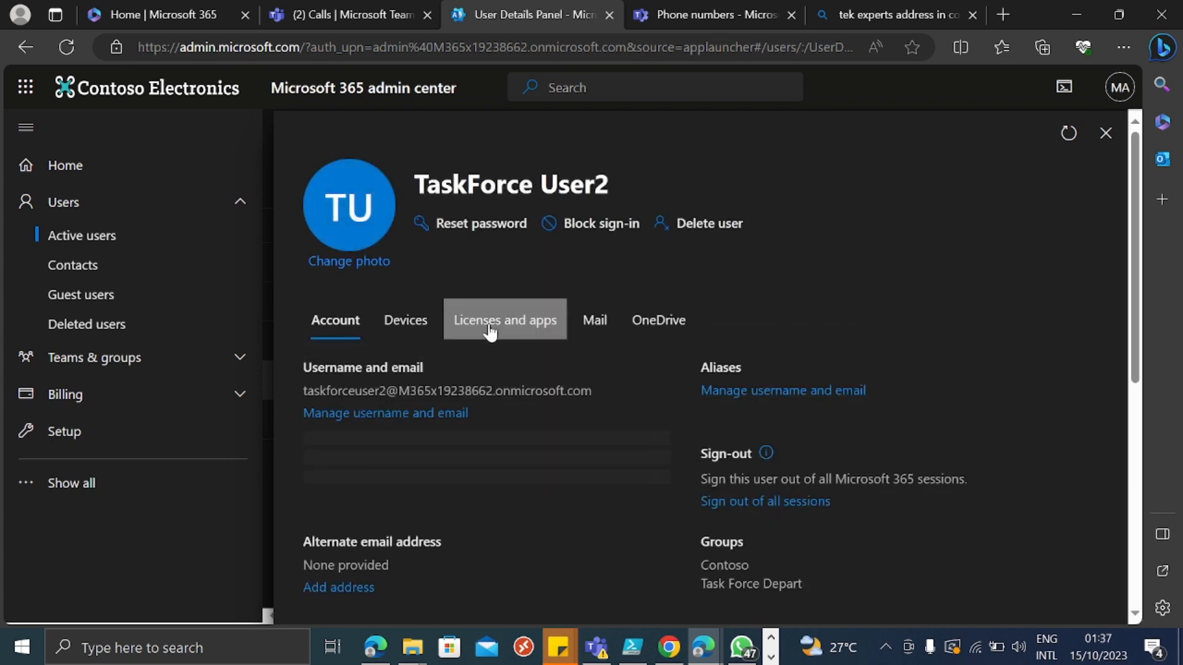
pyautogui.click(490, 329)
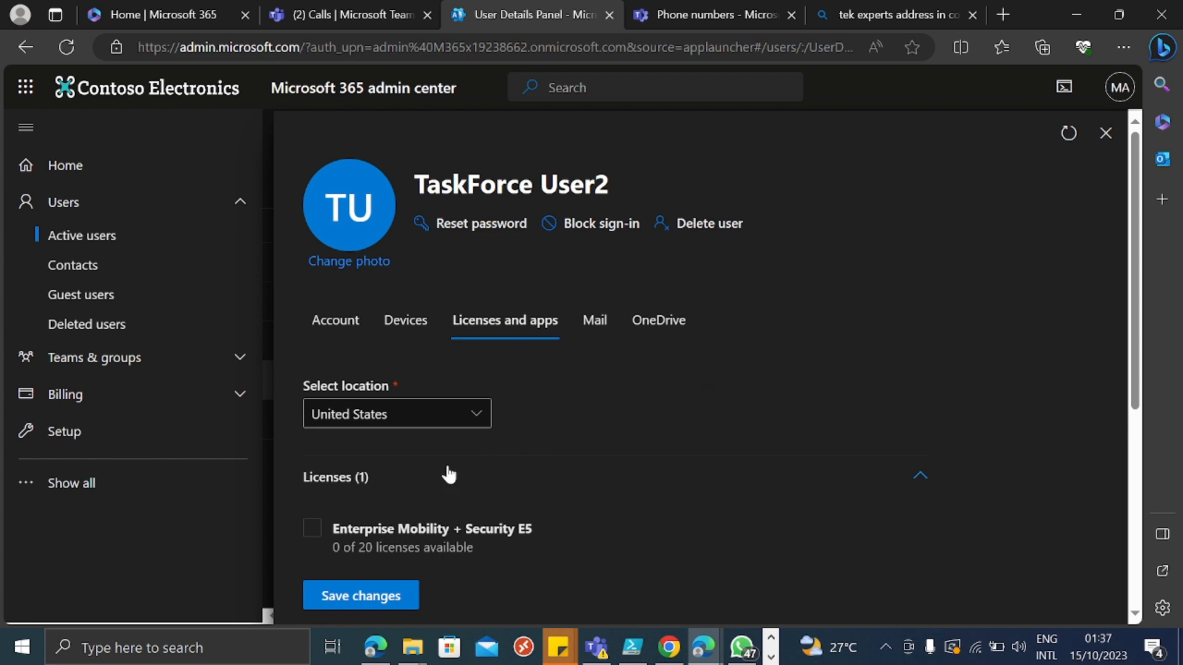
pyautogui.scroll(-2, 447, 474)
pyautogui.scroll(-2, 442, 471)
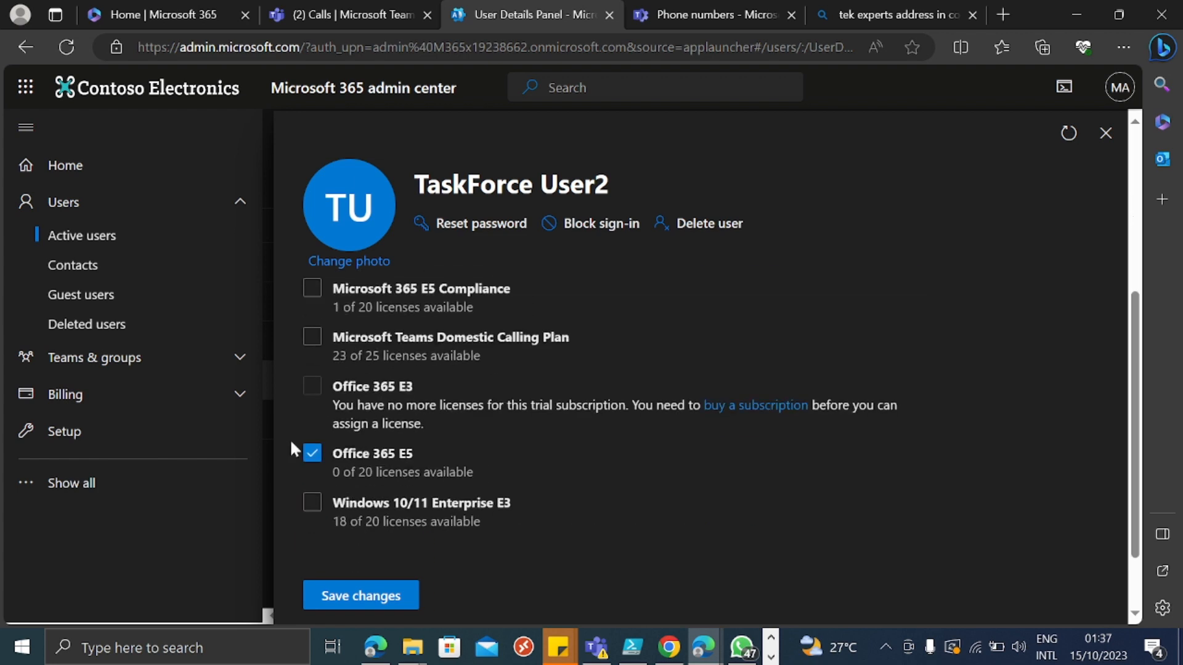
pyautogui.click(313, 456)
pyautogui.click(366, 596)
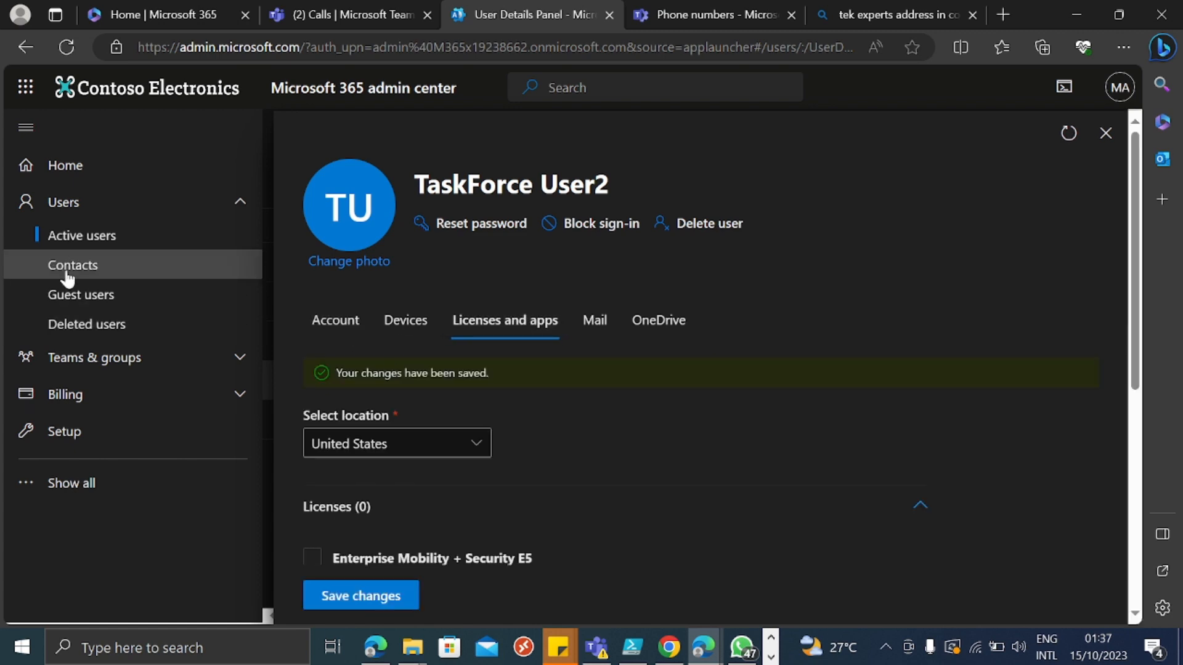
# Return from the user's details to the active users list and start adding a new user
pyautogui.click(83, 205)
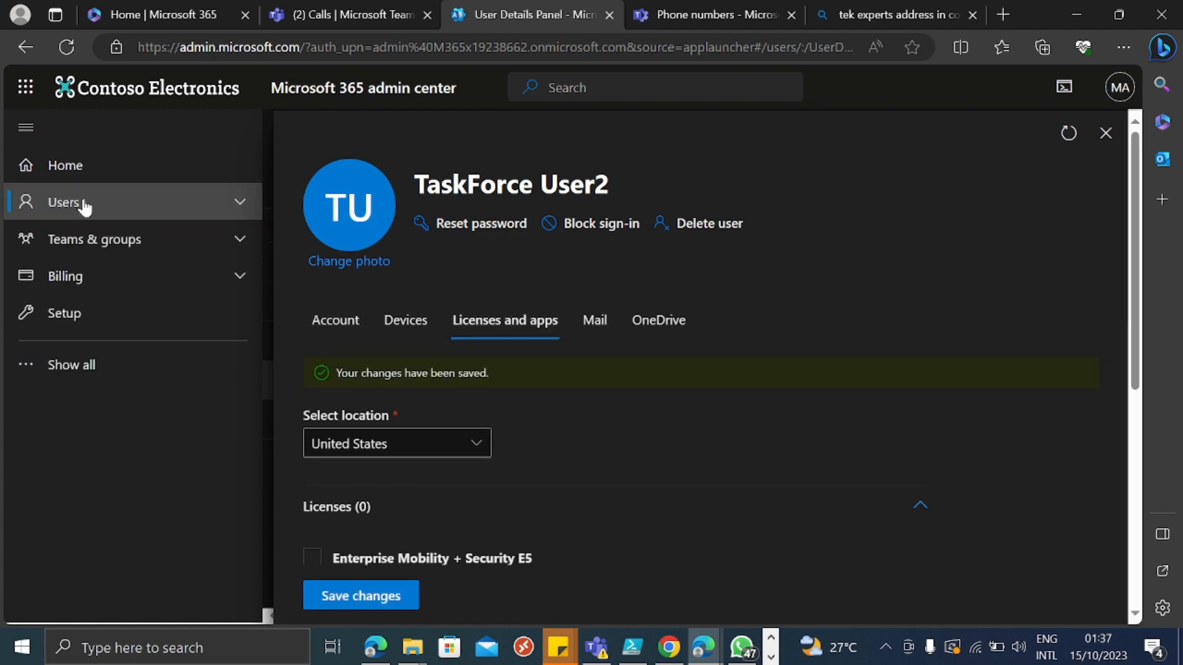
pyautogui.click(84, 207)
pyautogui.click(98, 235)
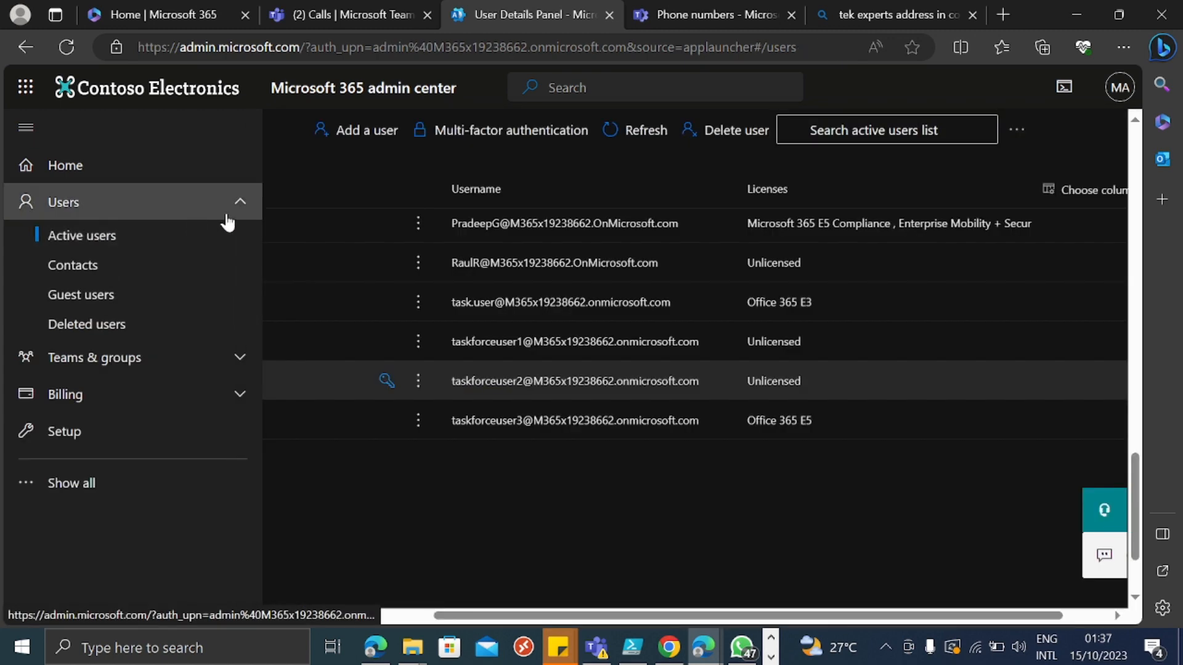
pyautogui.scroll(8, 661, 300)
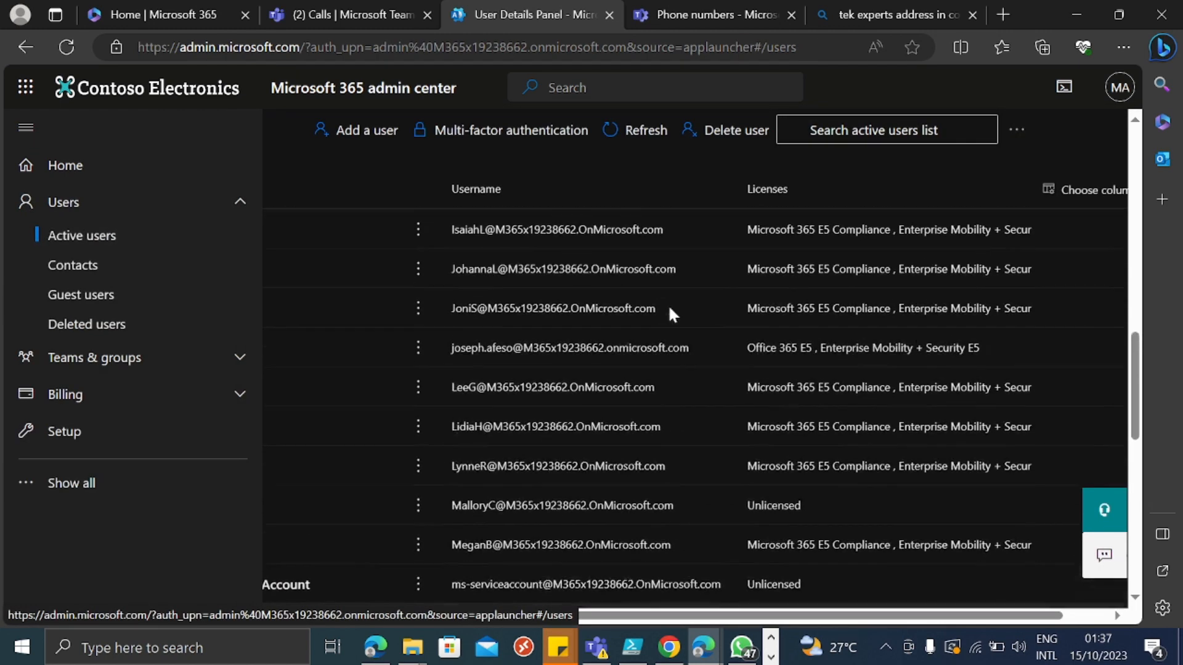
pyautogui.scroll(10, 668, 304)
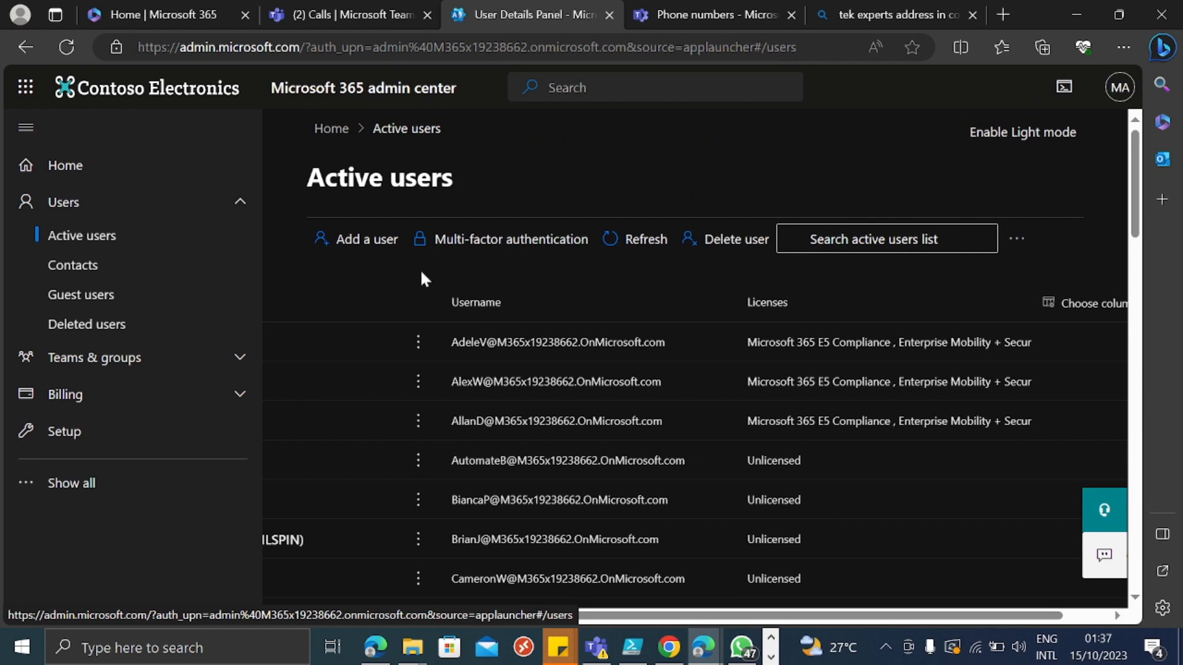
pyautogui.click(357, 240)
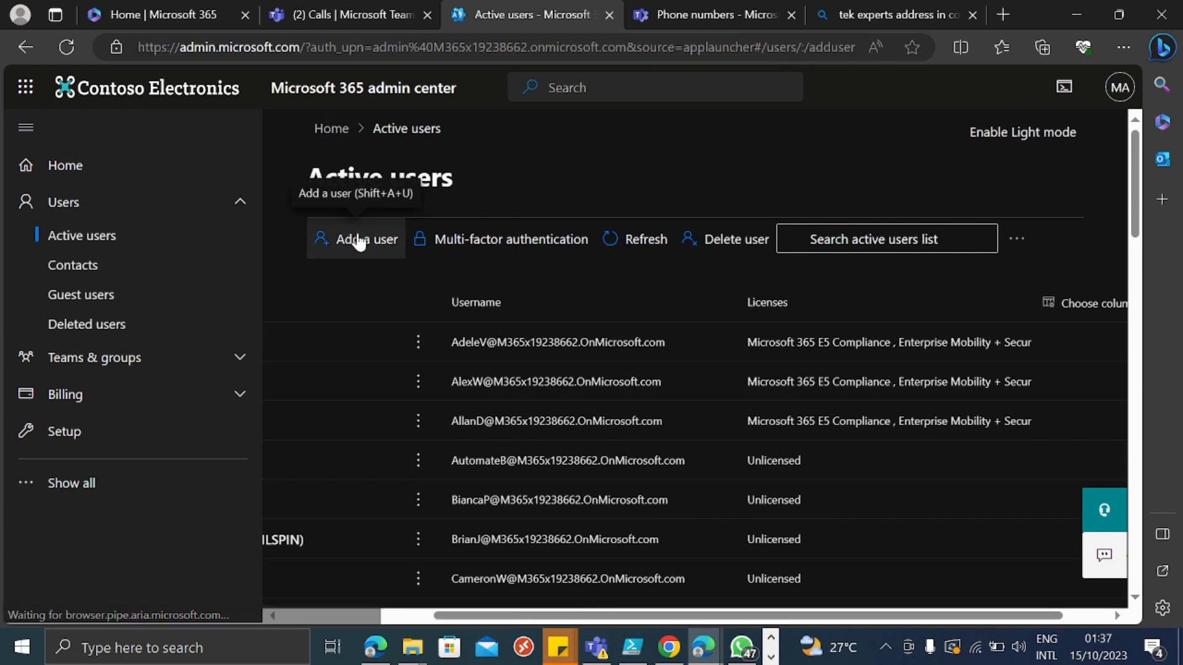
# Fill in the new user's basics with first name Enterprise, last name Voice2 and username enterprise, keeping the automatically created password
pyautogui.click(424, 346)
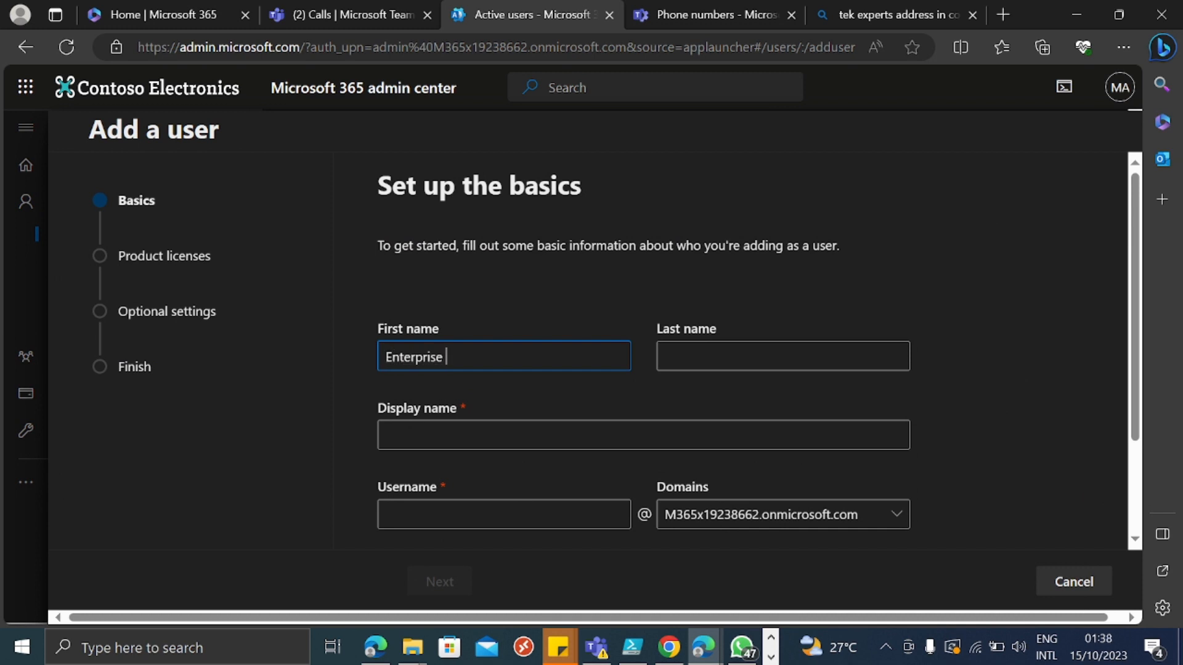
pyautogui.press('Tab')
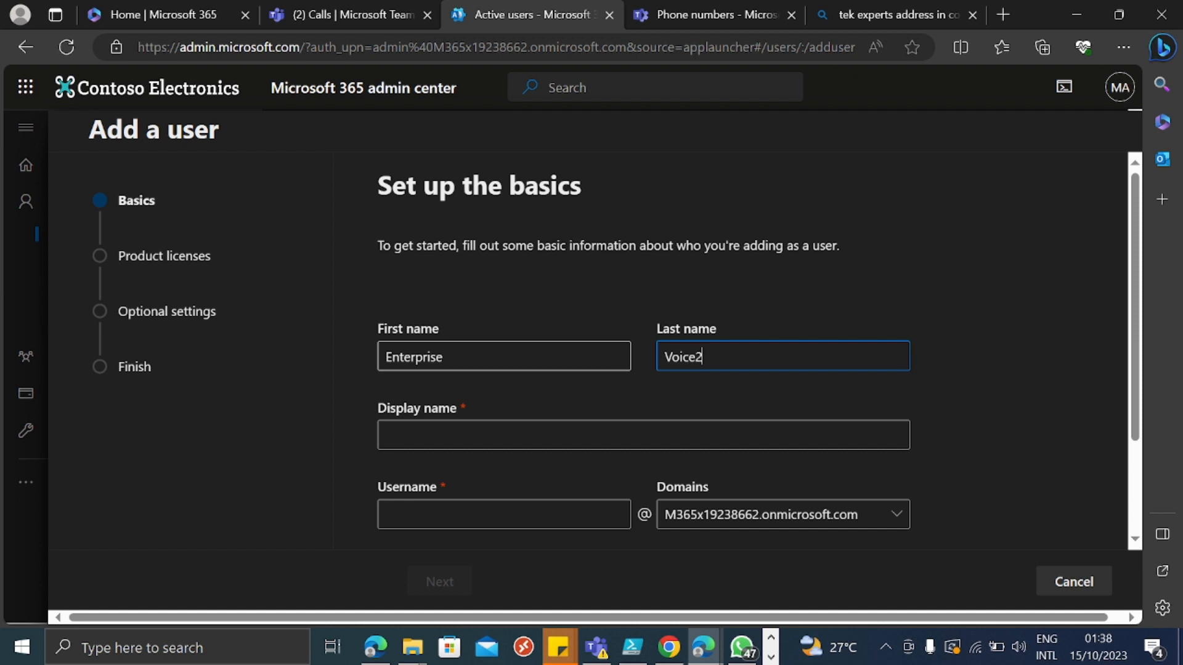
pyautogui.press('Tab')
pyautogui.press('Tab')
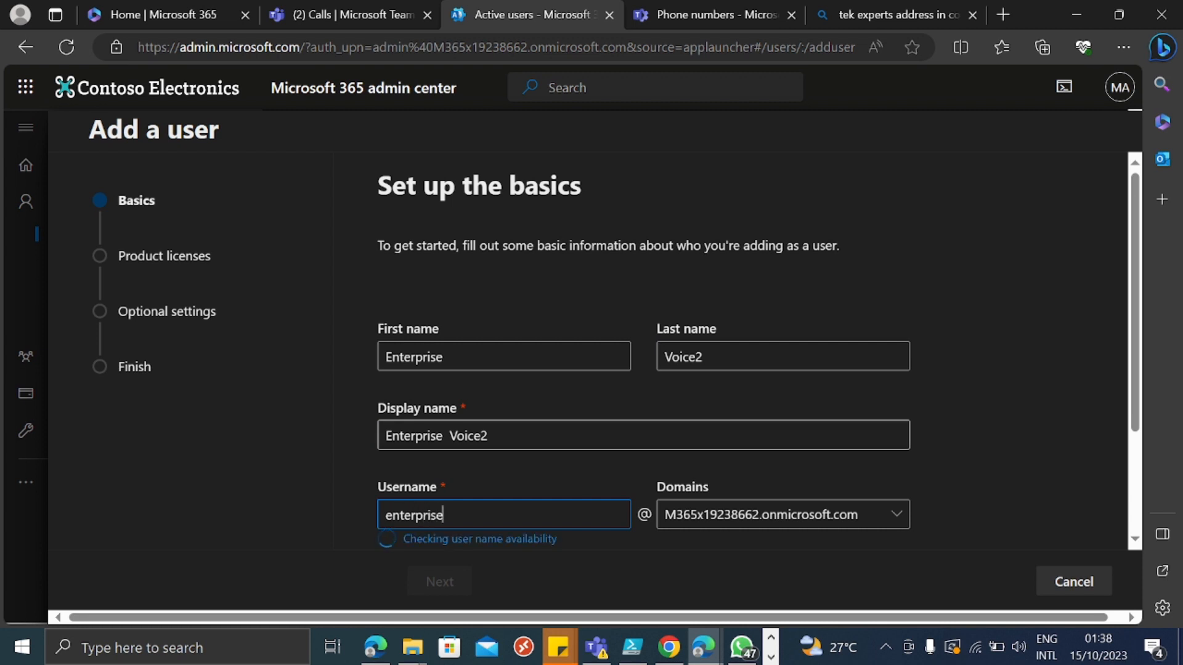
pyautogui.scroll(-2, 707, 404)
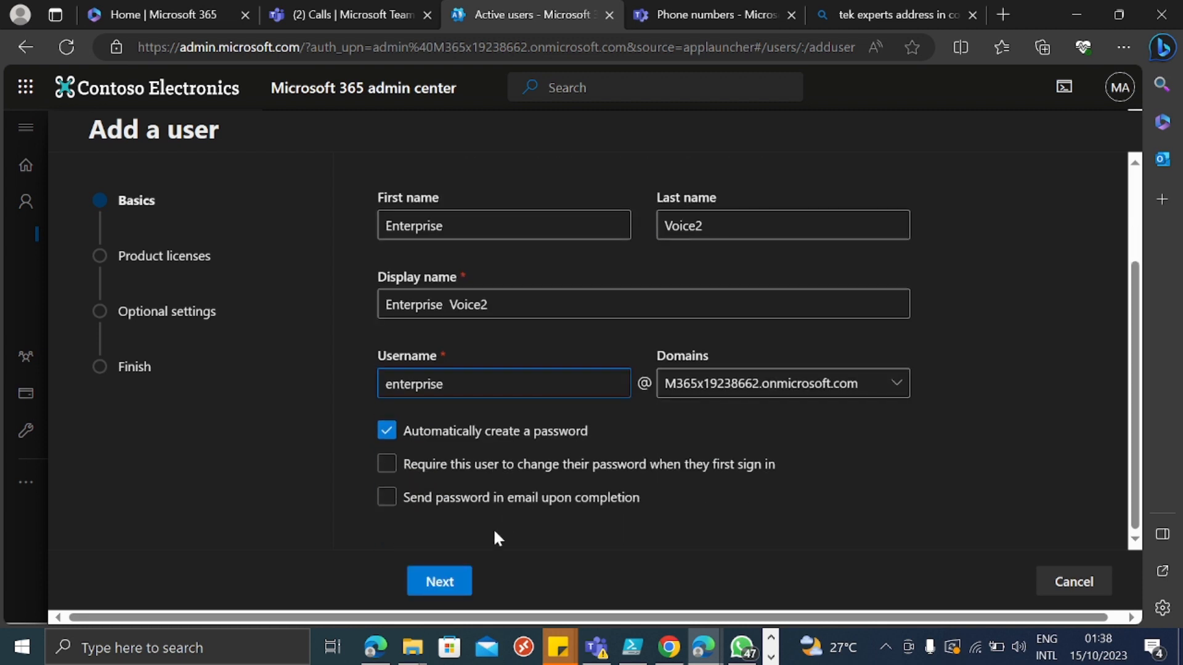
pyautogui.click(440, 582)
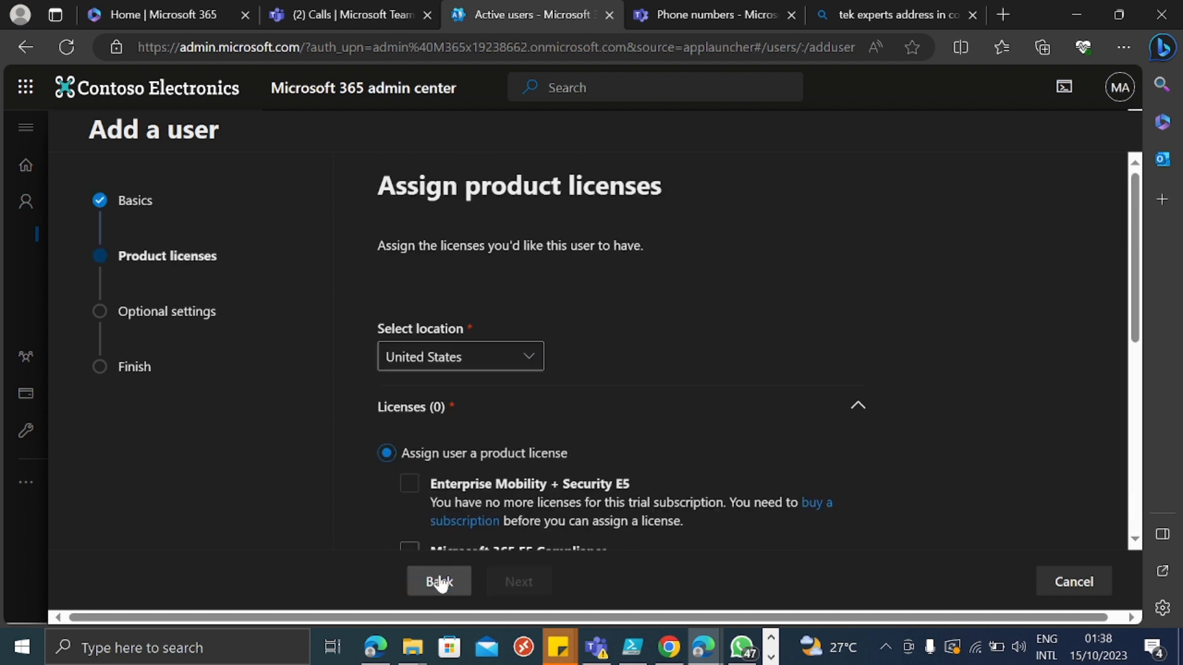
# Assign the Office 365 E5 and Microsoft Teams Domestic Calling Plan licenses to the new user
pyautogui.scroll(-3, 550, 429)
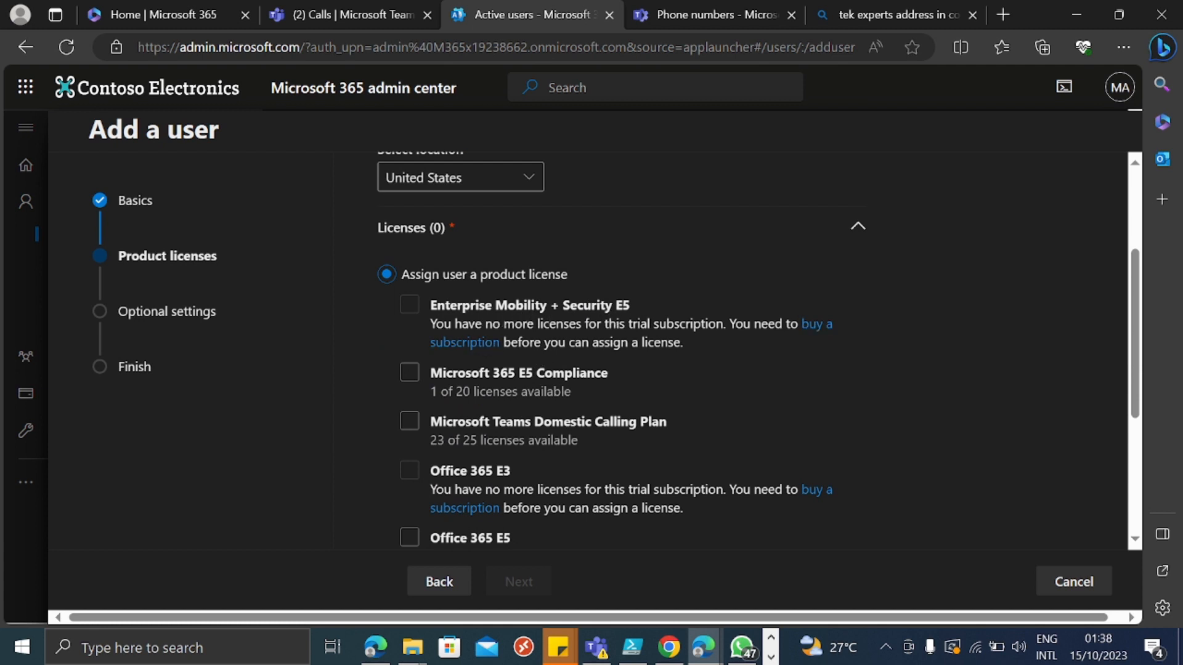
pyautogui.scroll(-2, 432, 382)
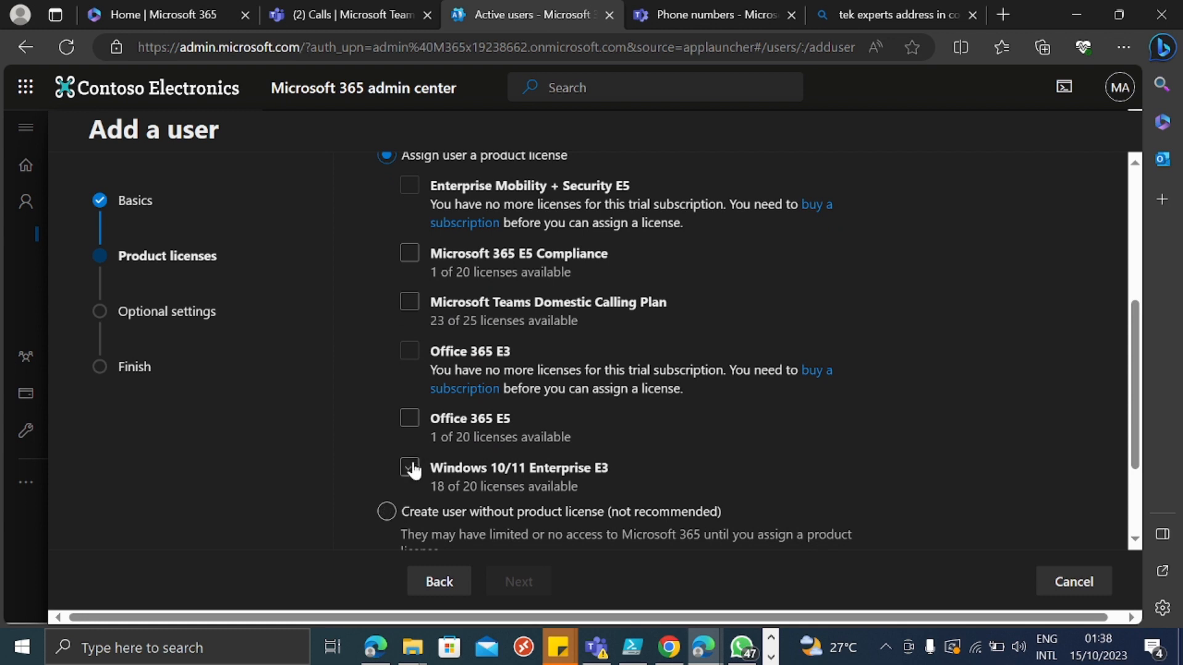
pyautogui.click(405, 421)
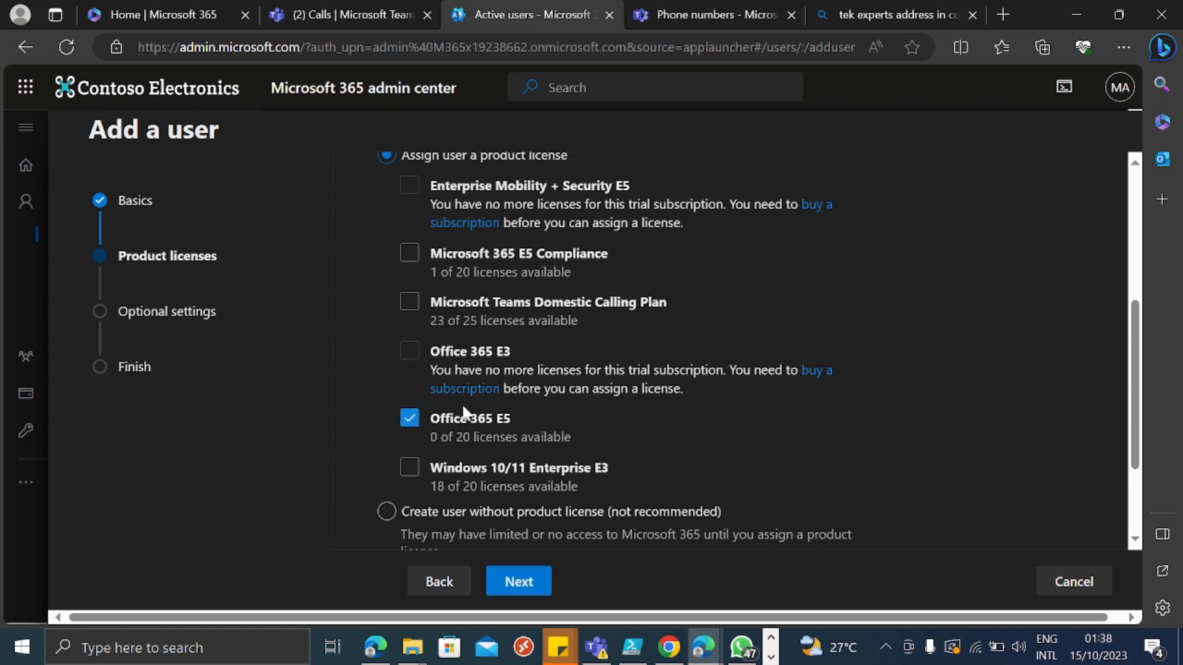
pyautogui.click(413, 314)
pyautogui.click(528, 581)
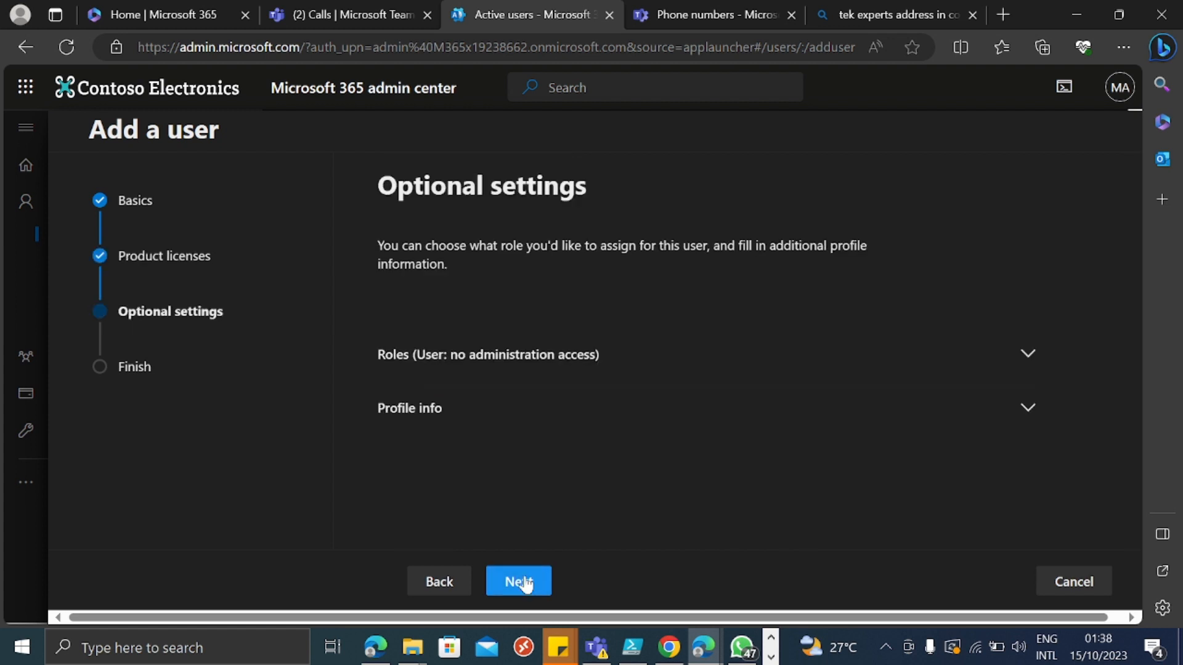
# Keep the default optional settings, finish adding Enterprise Voice2 and close the summary
pyautogui.click(526, 582)
pyautogui.click(545, 581)
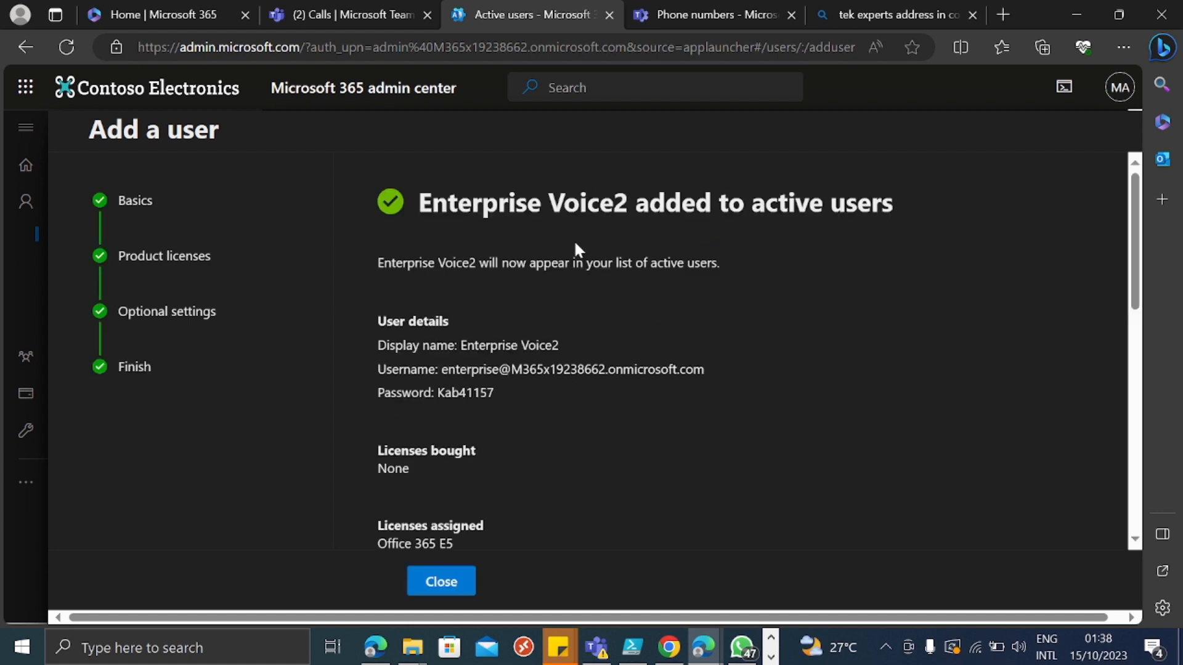
pyautogui.click(441, 581)
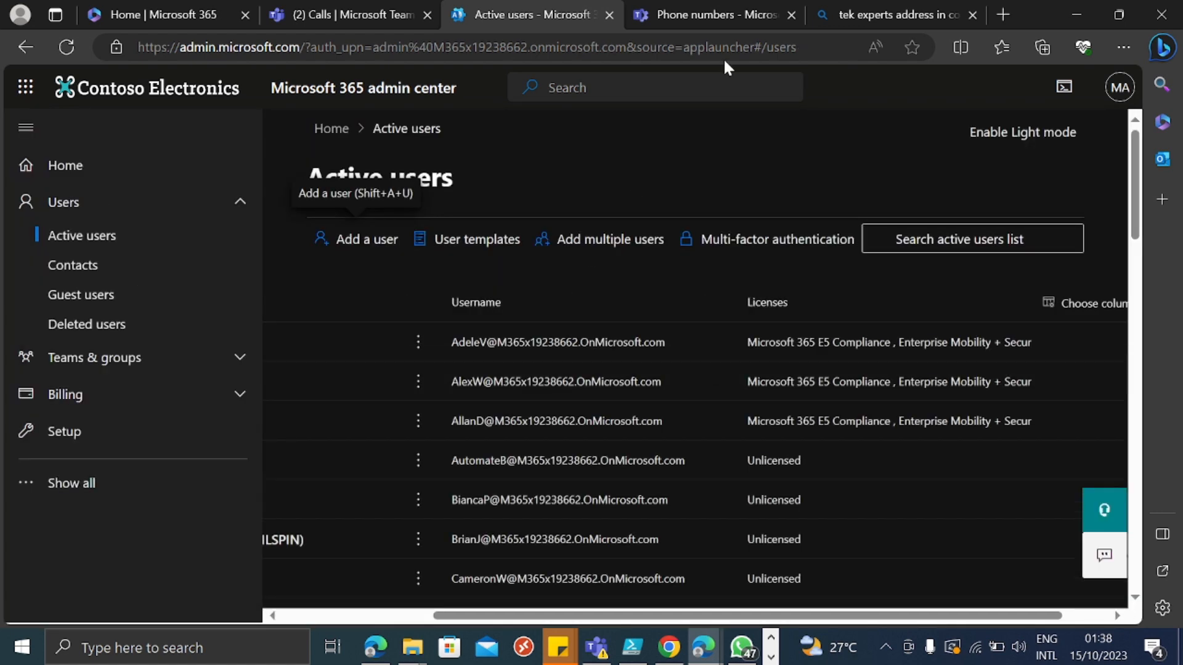
# Switch to the Teams admin center's phone numbers and start a new number order with ent2 as both name and description
pyautogui.click(708, 13)
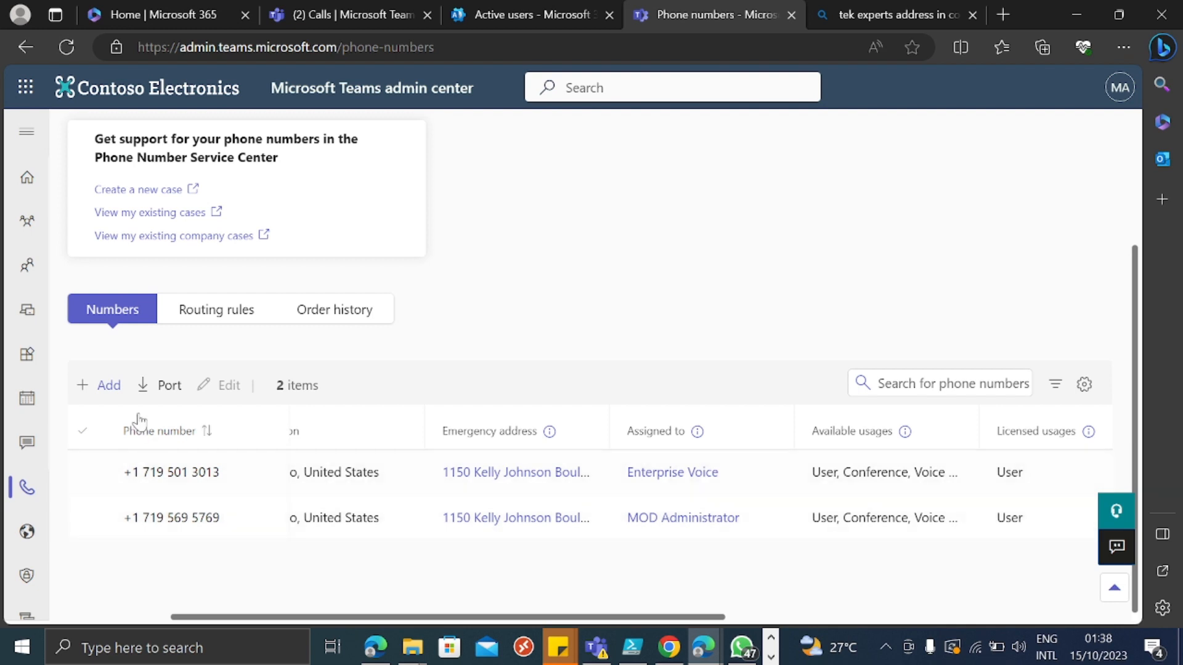
pyautogui.click(108, 385)
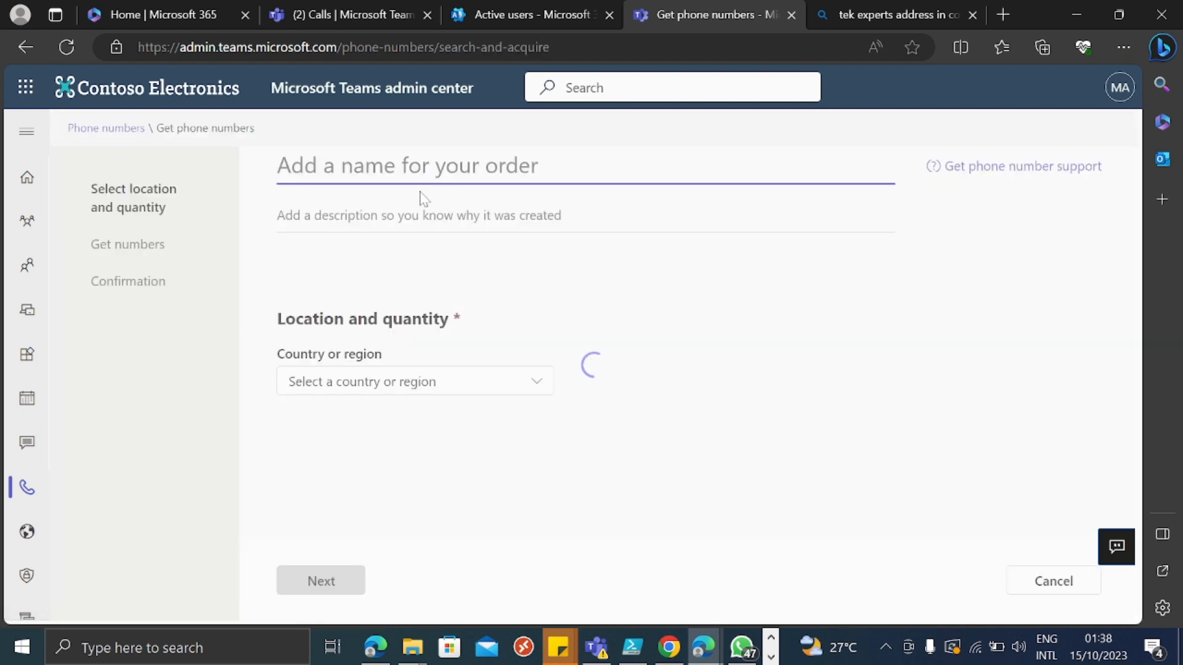
pyautogui.write('en')
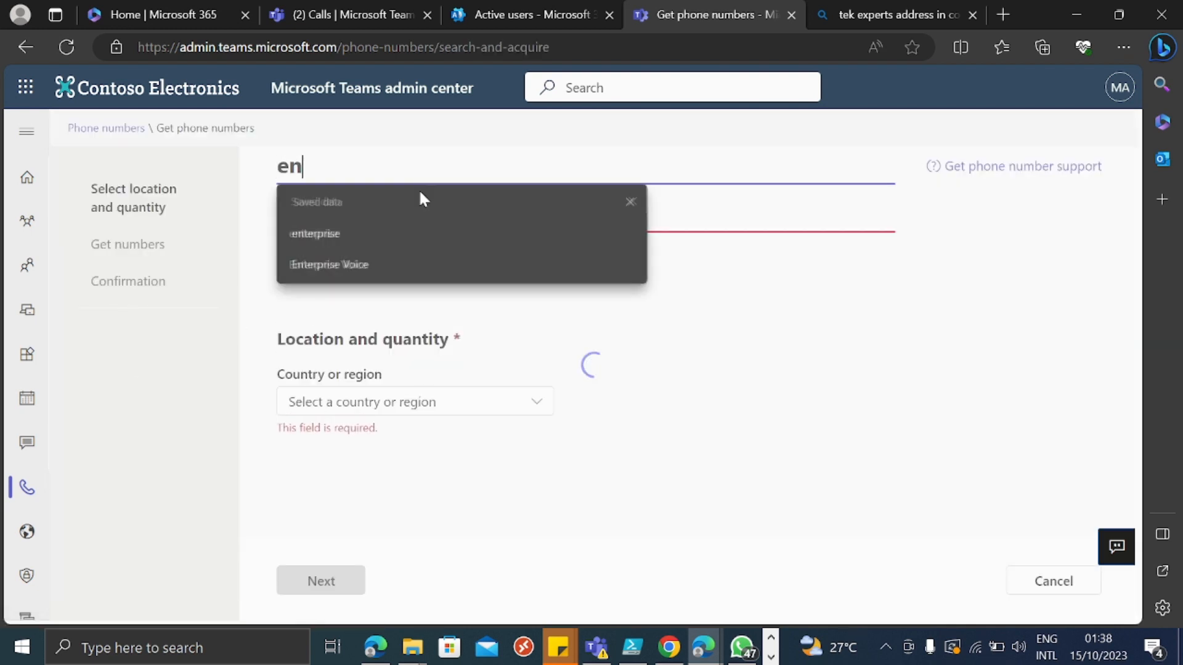
pyautogui.write('t2')
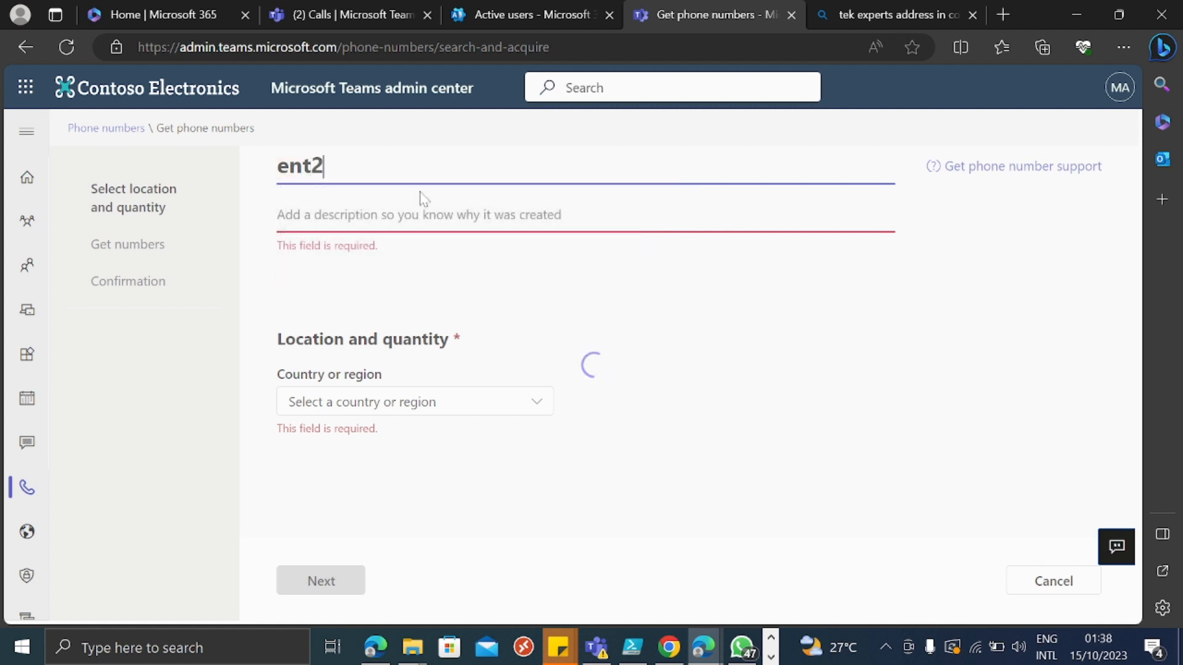
pyautogui.press('Tab')
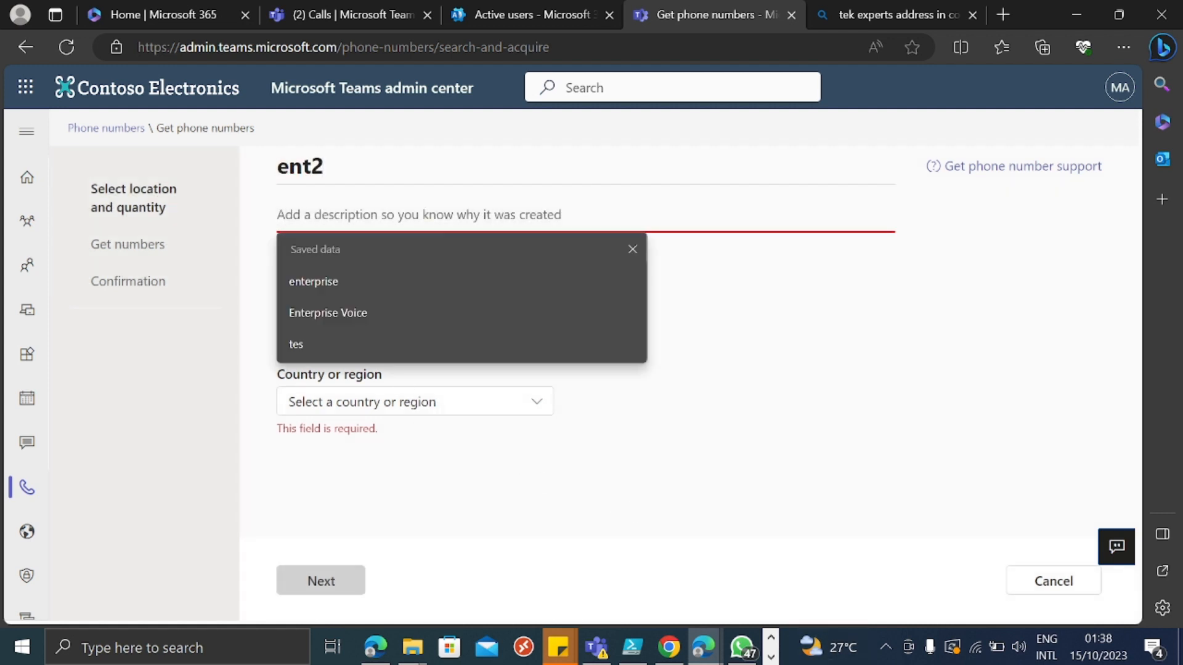
pyautogui.write('ent2')
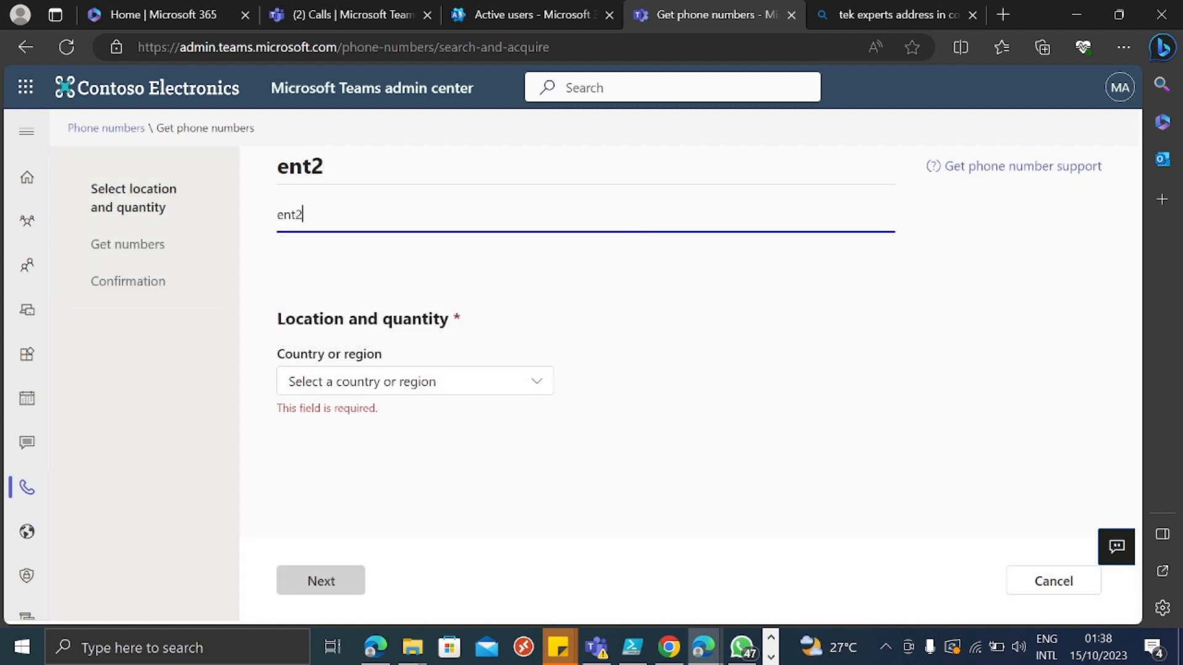
# Set the number order's country to United States and its number type to User (subscriber)
pyautogui.click(536, 382)
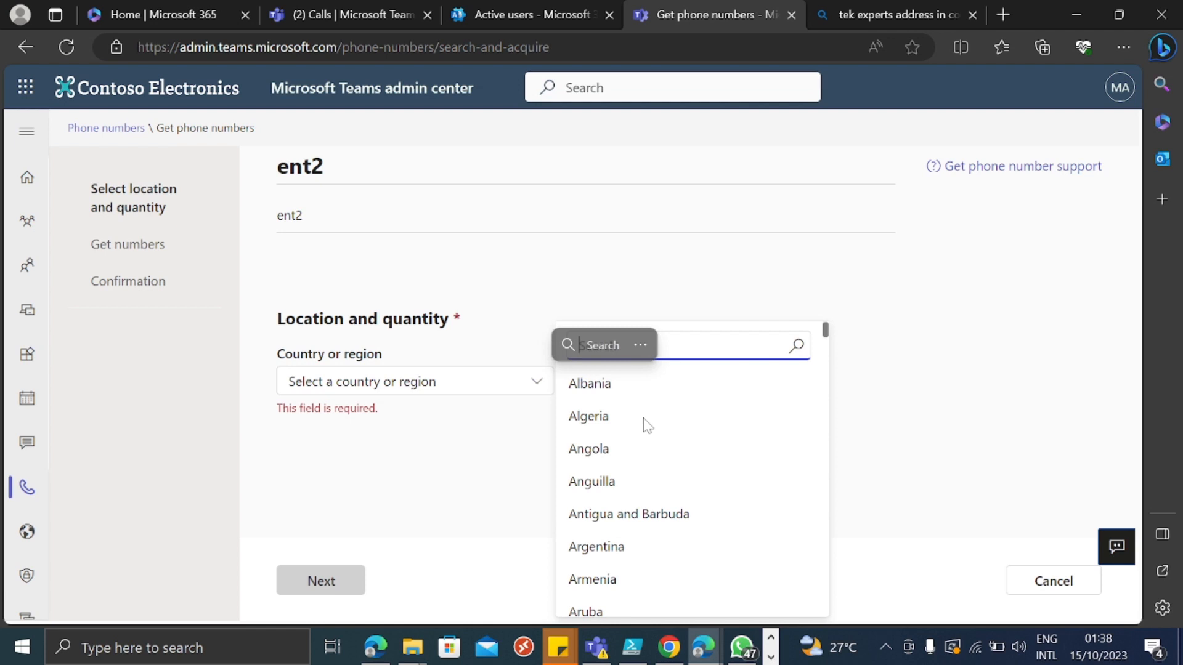
pyautogui.click(669, 349)
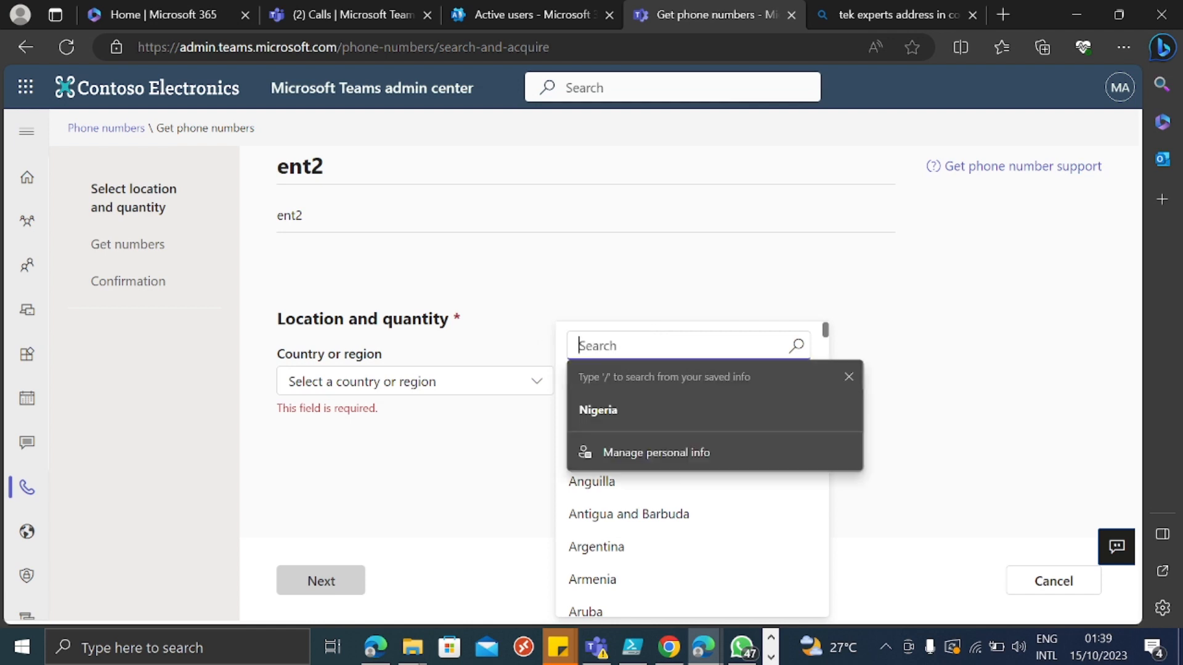
pyautogui.write('united')
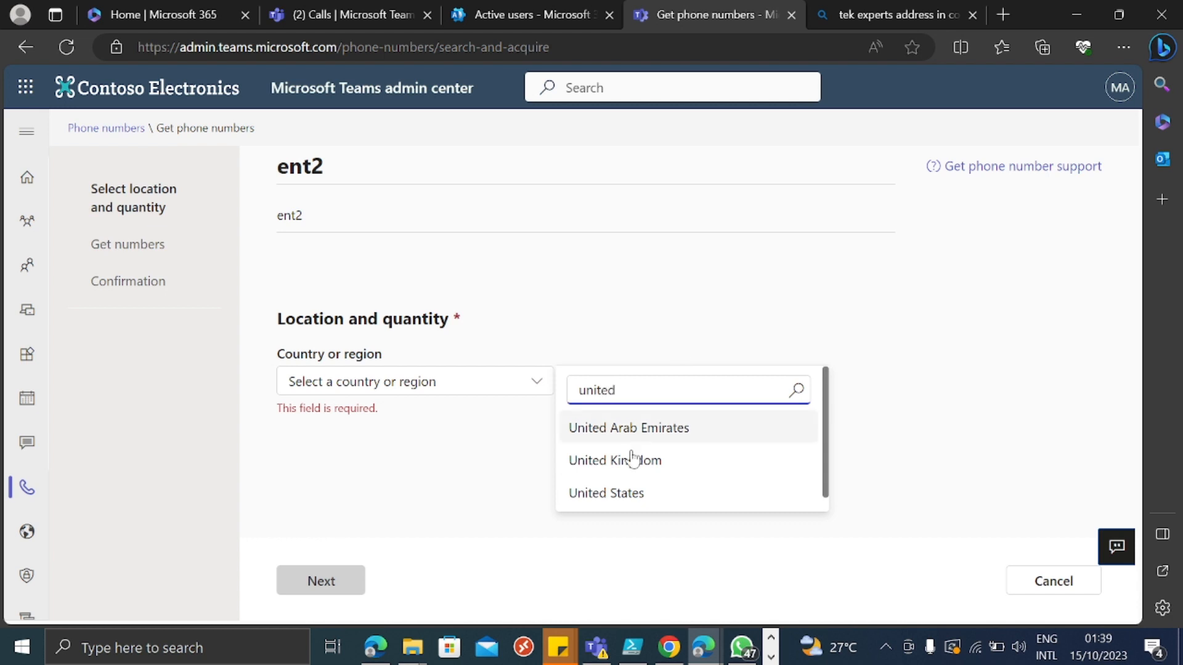
pyautogui.click(607, 496)
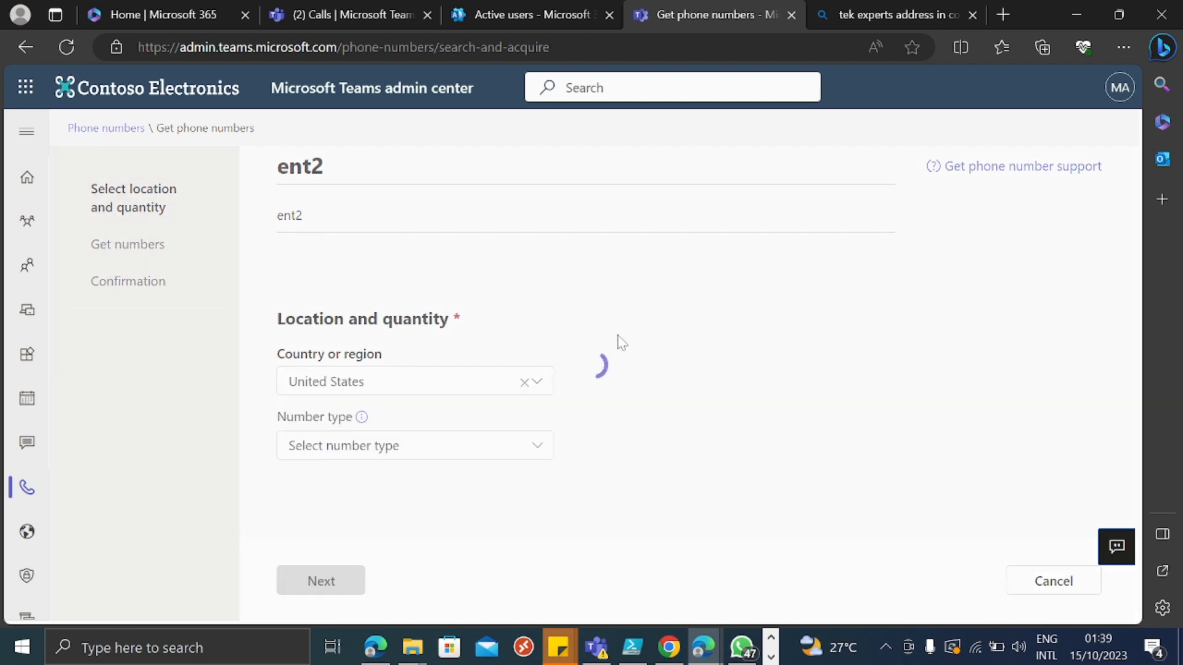
pyautogui.click(492, 456)
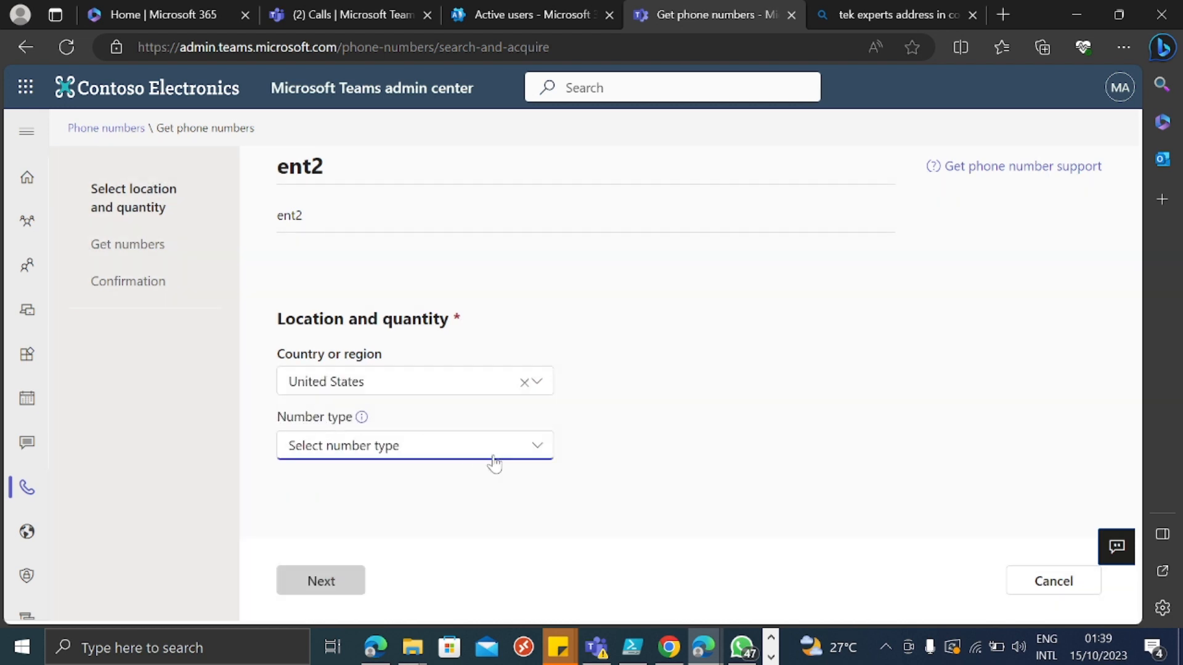
pyautogui.click(618, 117)
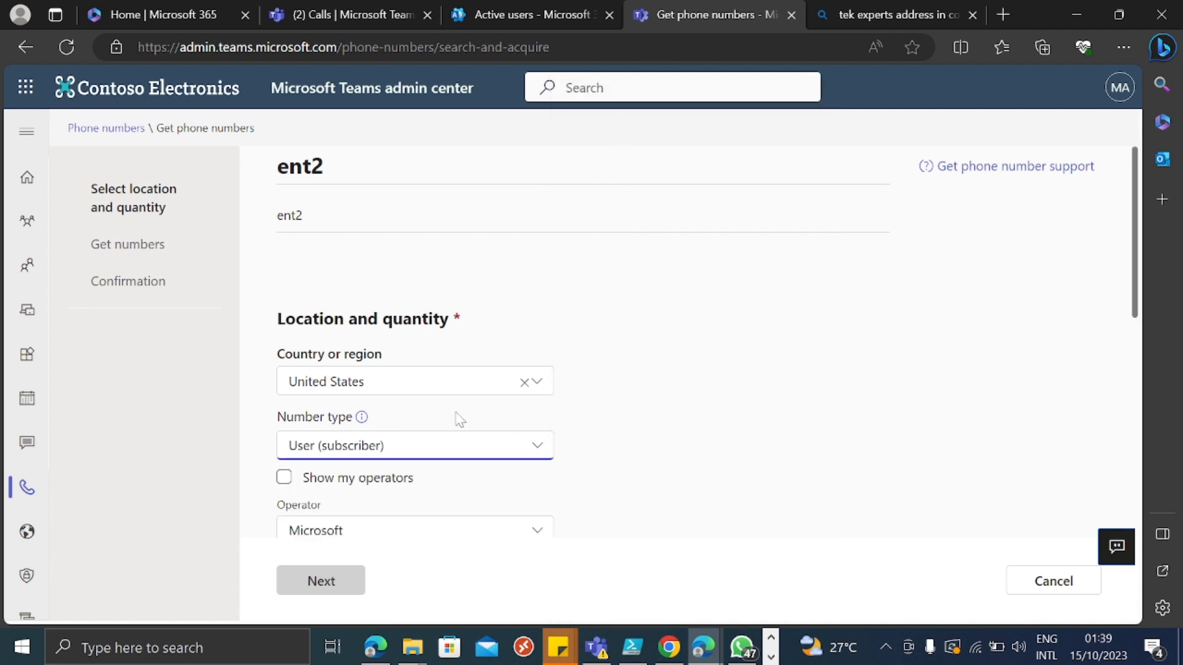
# Set the number order's quantity to 1, with Microsoft as the operator
pyautogui.scroll(-4, 464, 416)
pyautogui.click(297, 360)
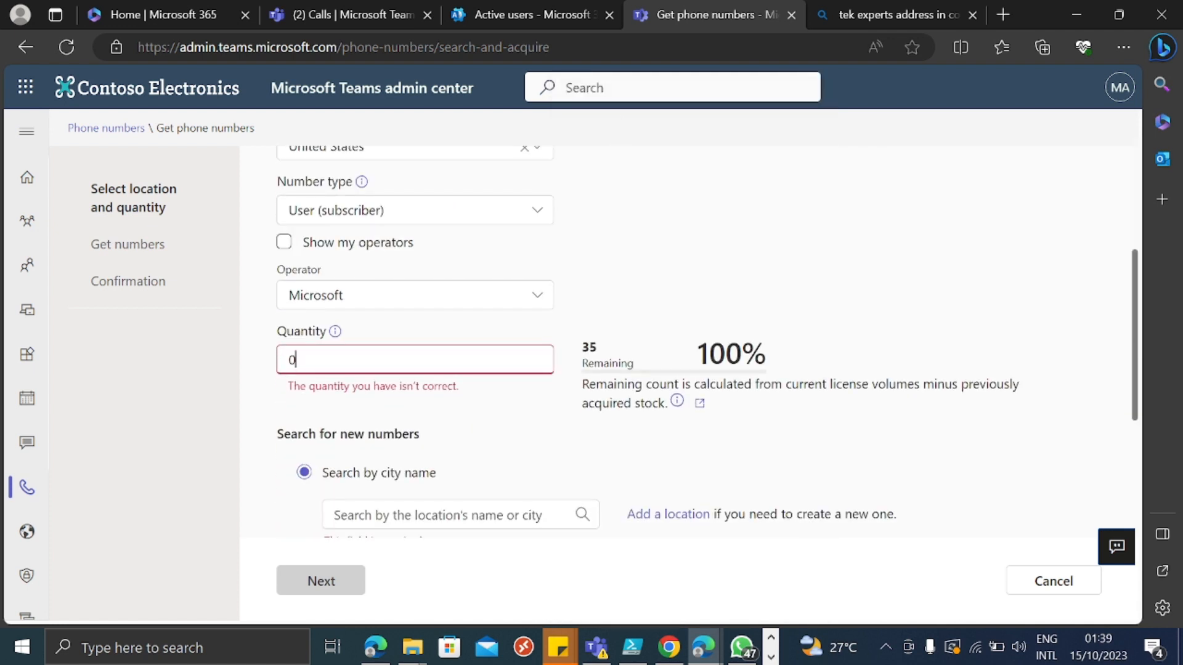
pyautogui.write('1')
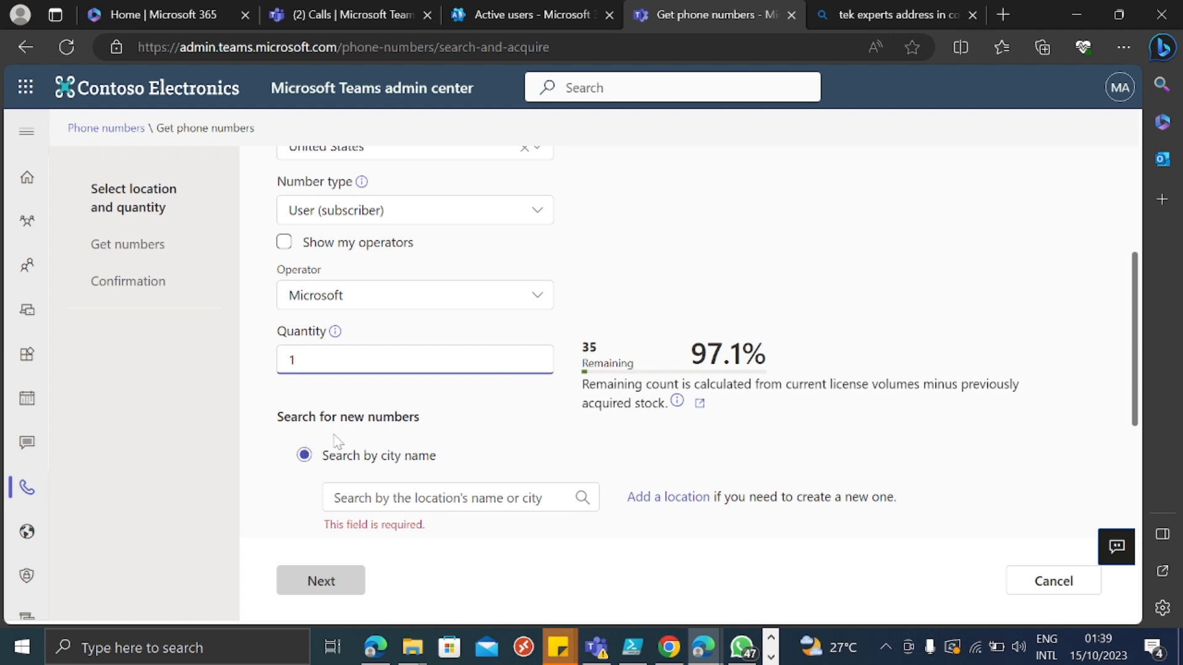
# Search the order's city locations for "col" and select the second Contoso location
pyautogui.scroll(-1, 518, 477)
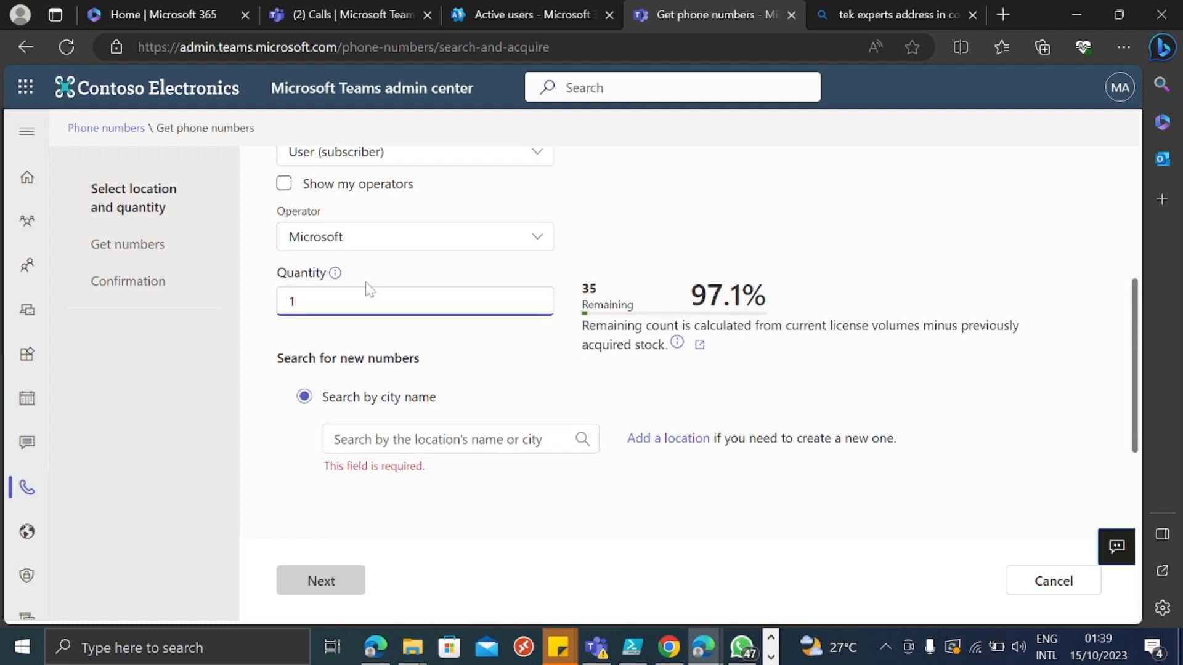
pyautogui.click(444, 439)
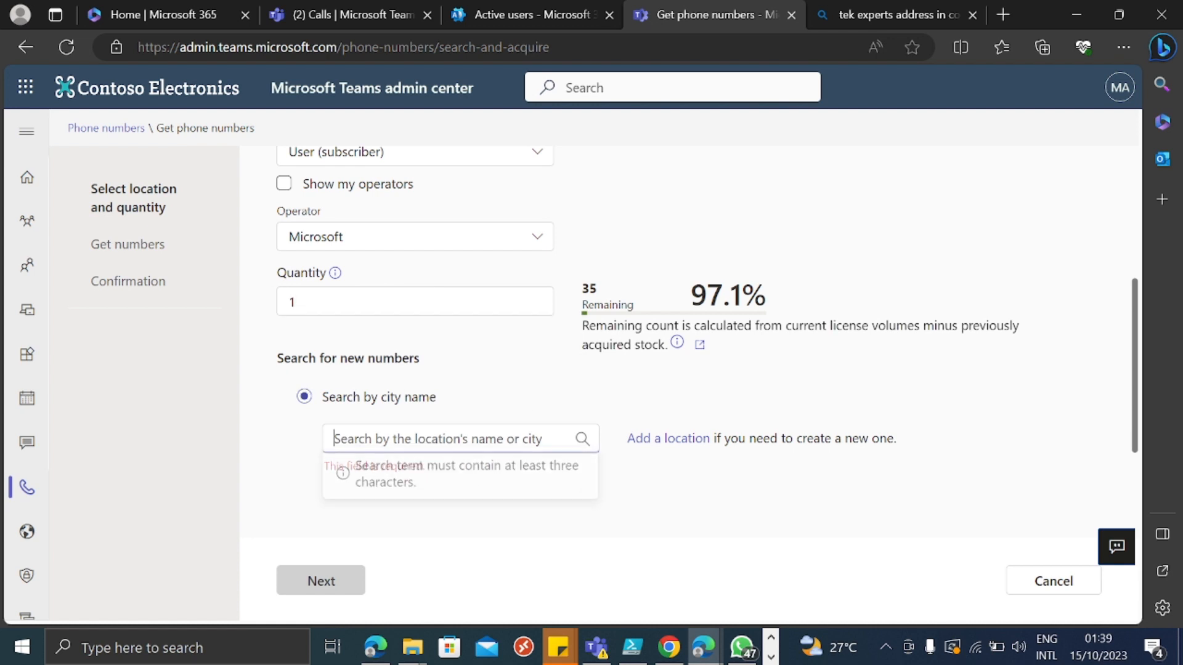
pyautogui.write('col')
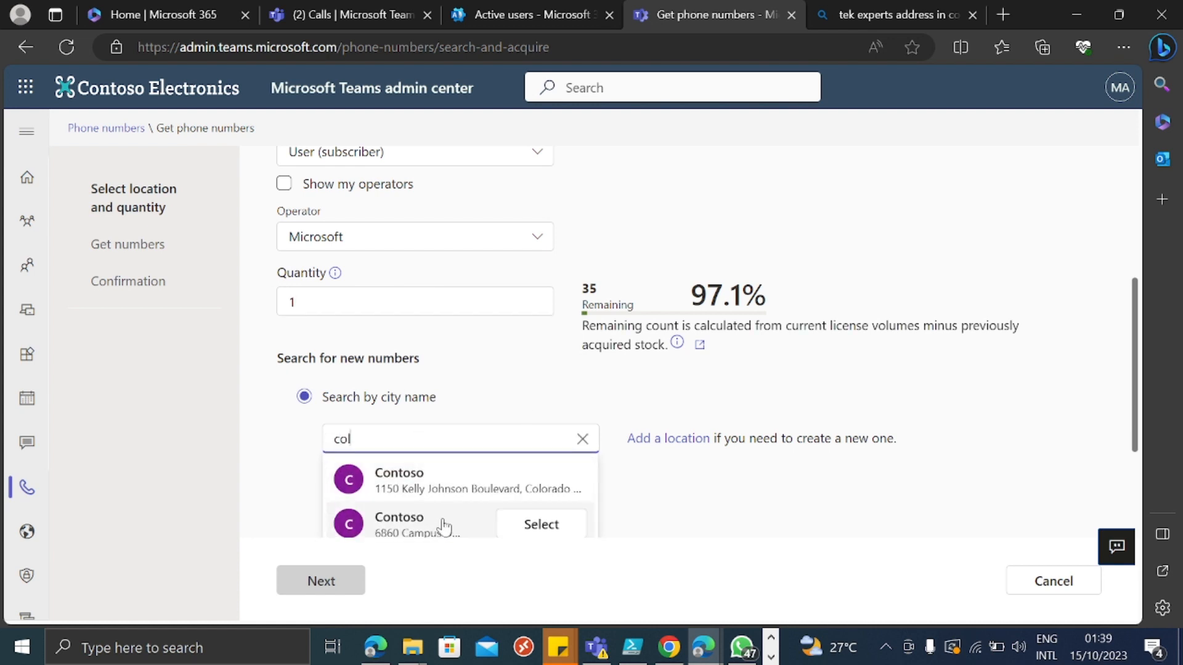
pyautogui.click(438, 530)
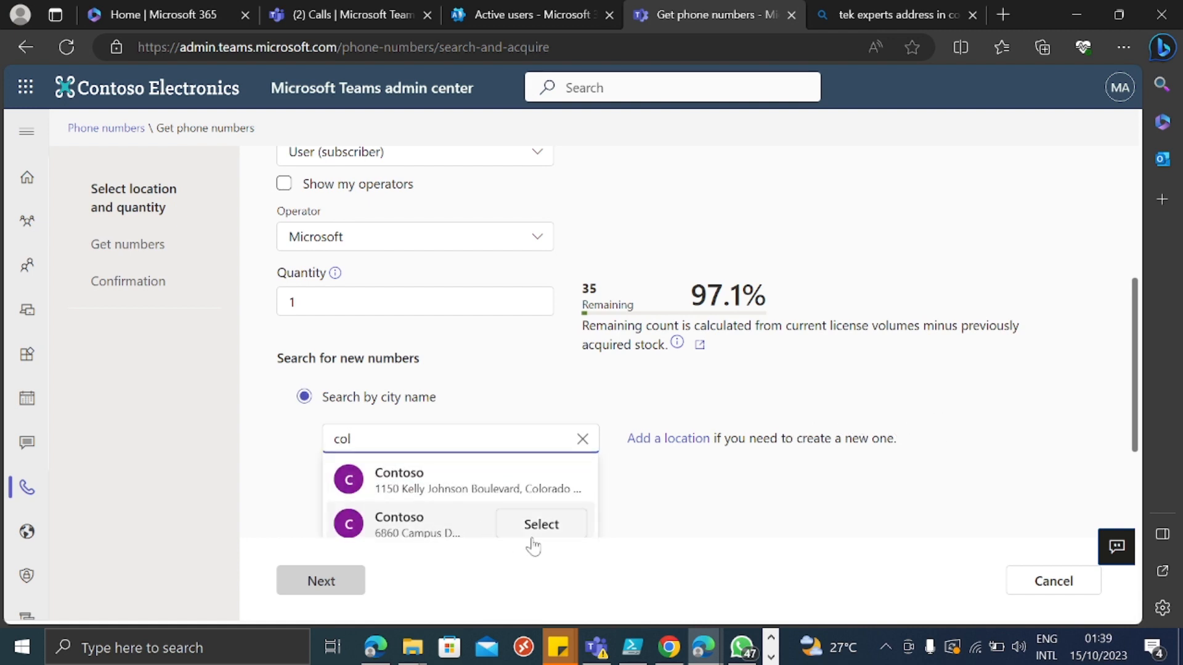
pyautogui.click(546, 525)
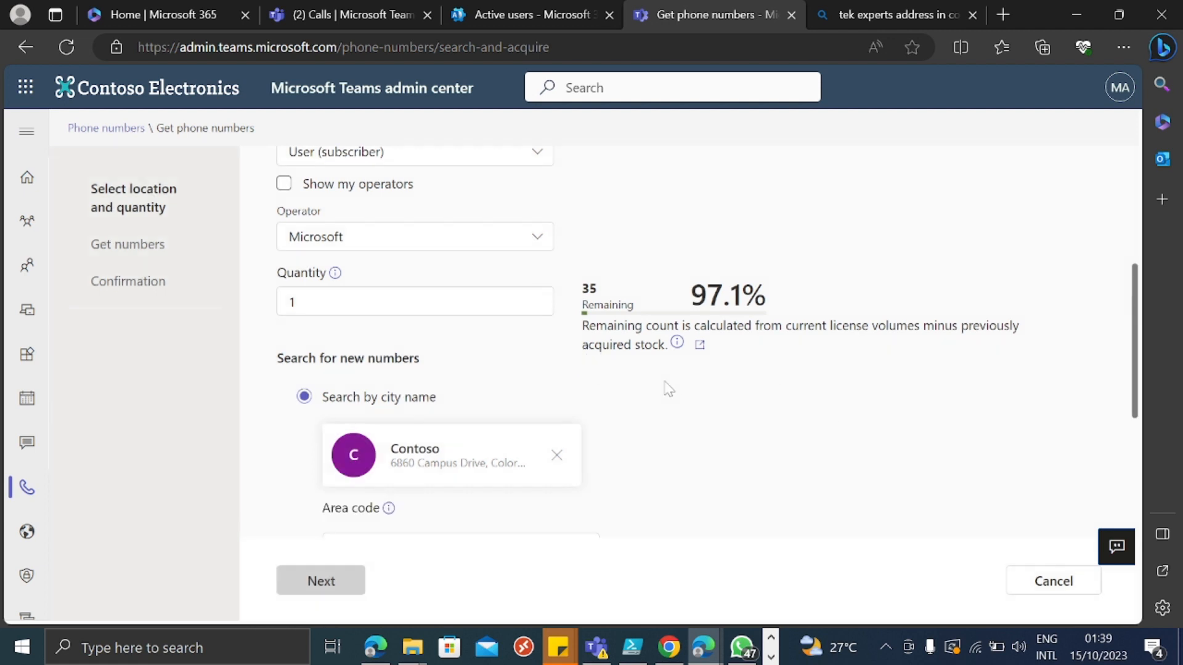
# Set the number order's area code to 719, then place and finish the order for the reserved number
pyautogui.scroll(-4, 678, 417)
pyautogui.click(560, 312)
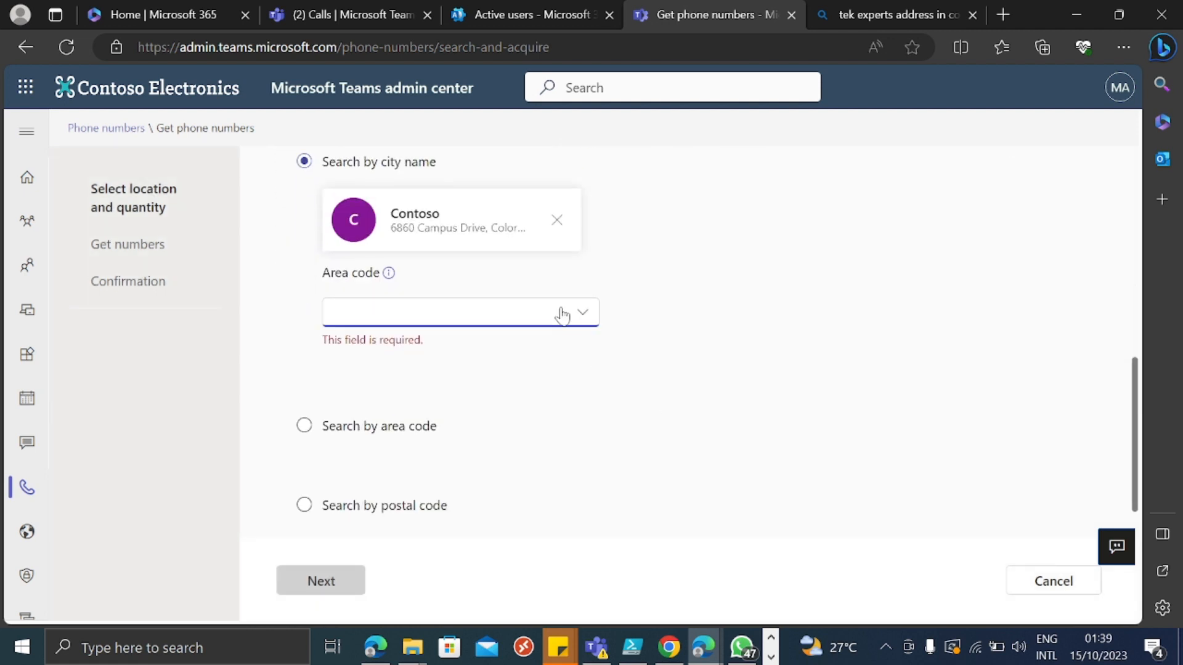
pyautogui.click(399, 364)
pyautogui.scroll(-1, 635, 407)
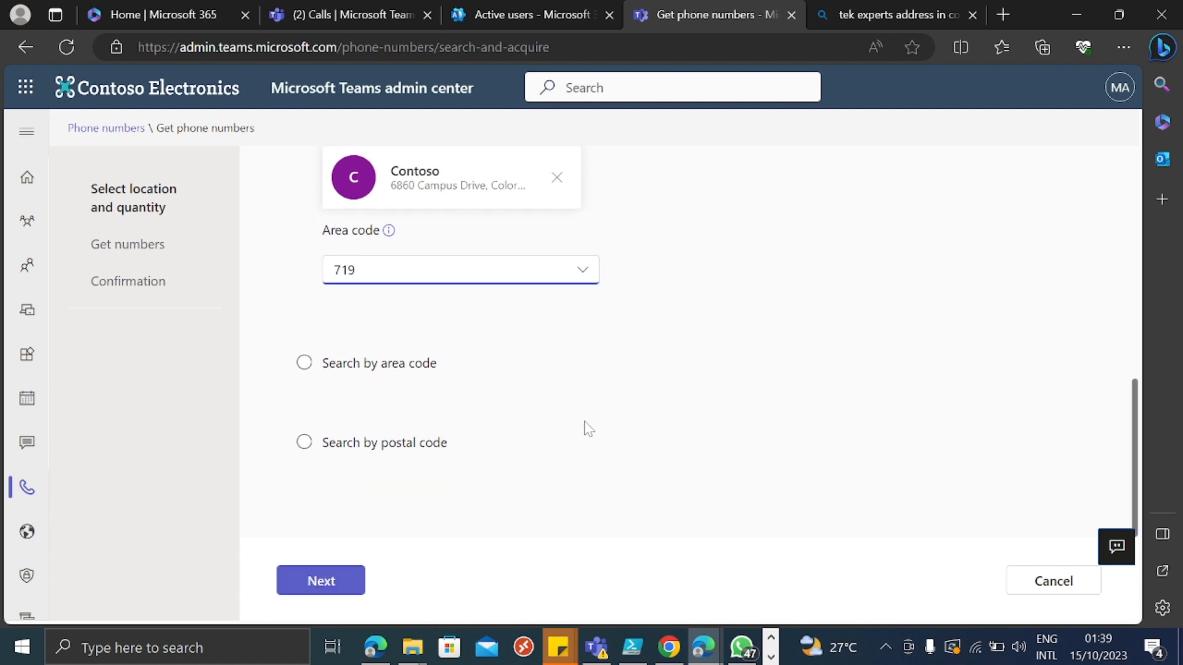
pyautogui.click(322, 583)
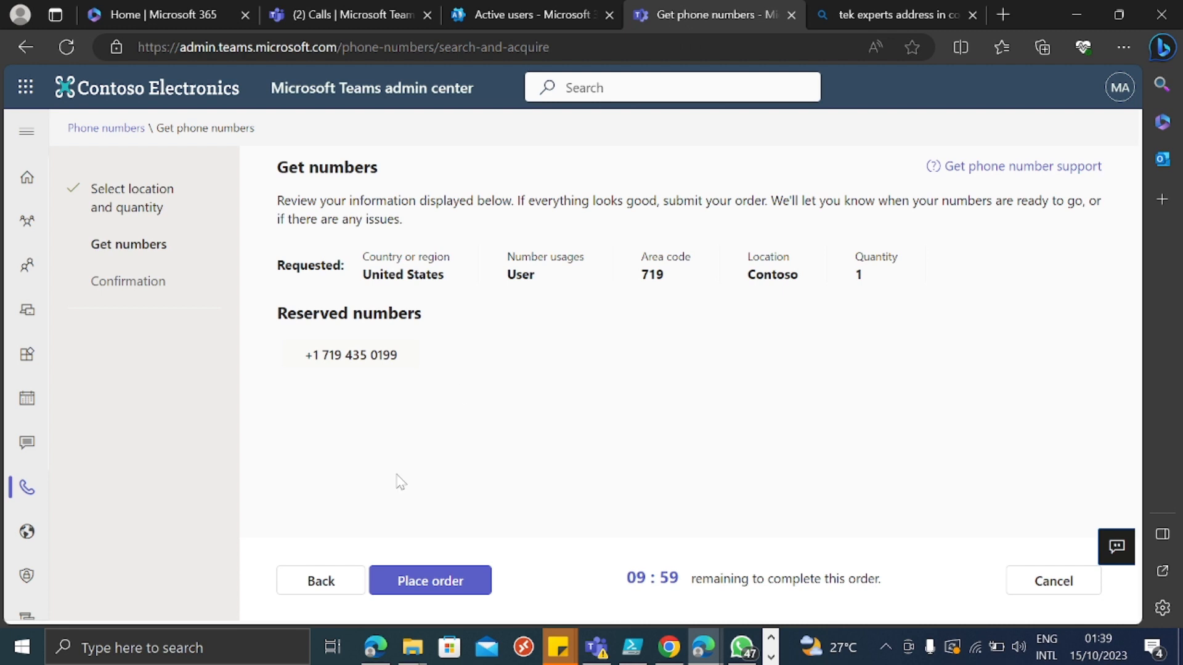
pyautogui.click(410, 586)
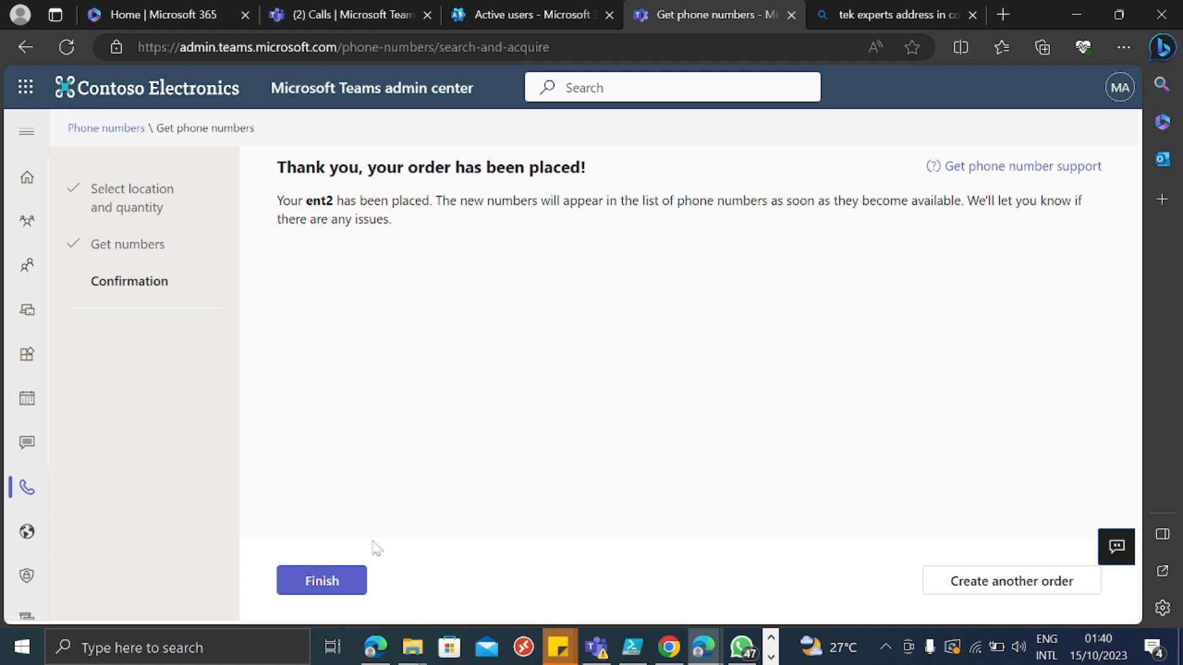
pyautogui.click(325, 580)
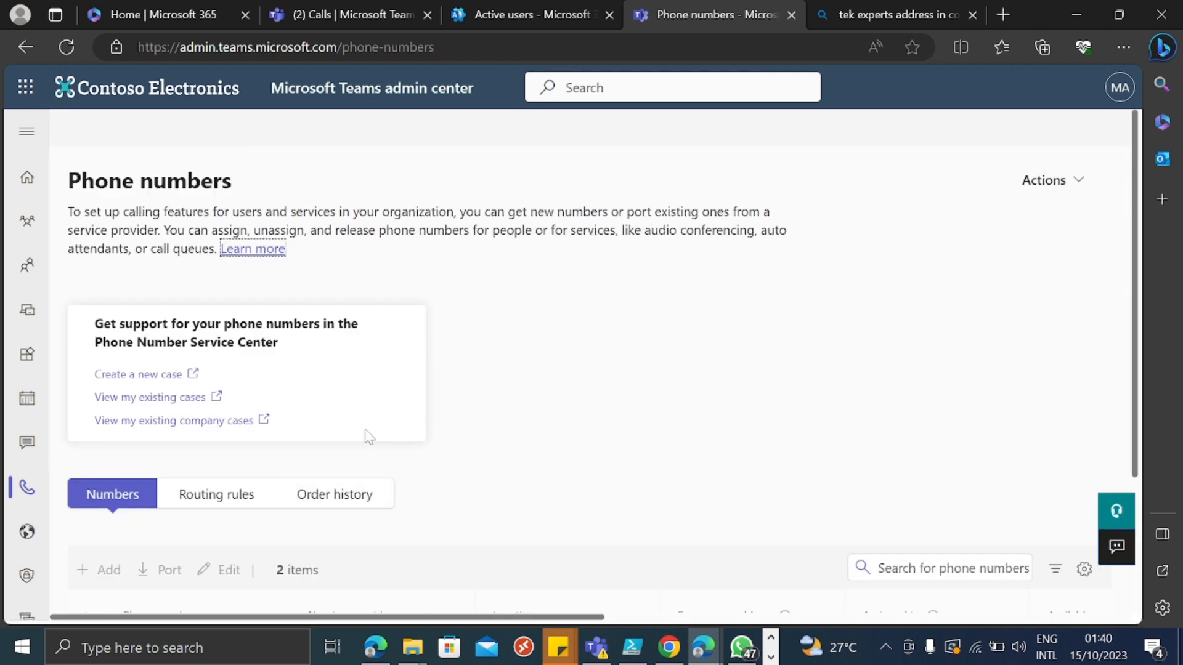
# Assign the newly acquired, unassigned phone number to Enterprise Voice2 and dismiss the desk phone suggestions
pyautogui.scroll(-3, 533, 401)
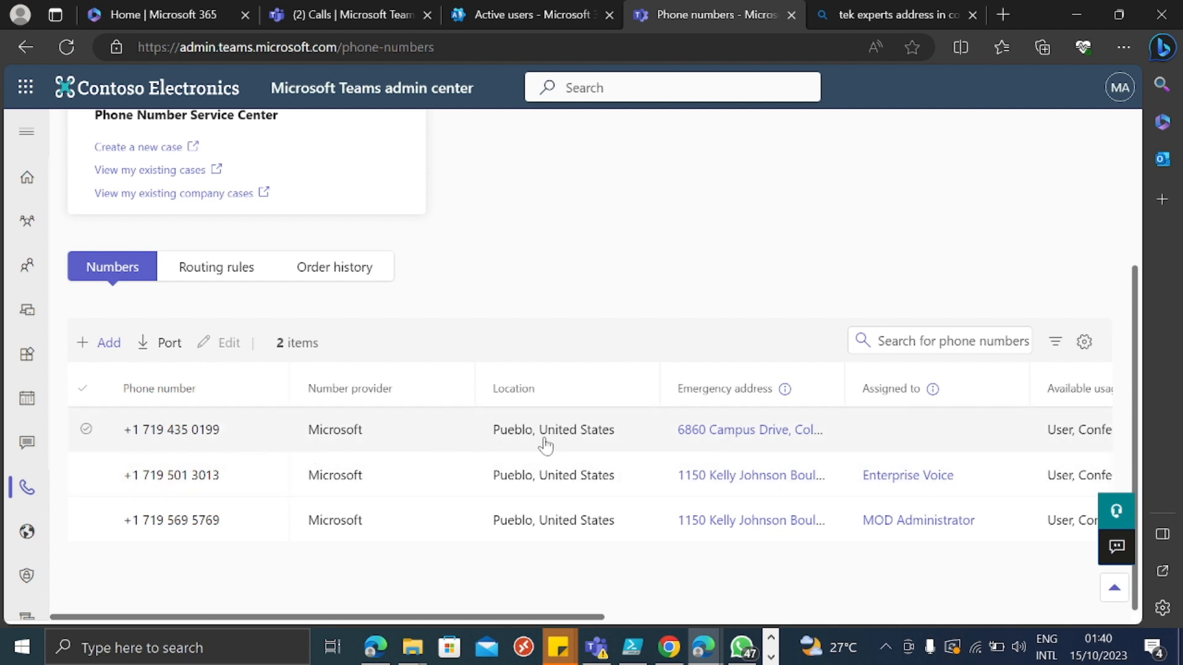
pyautogui.click(129, 438)
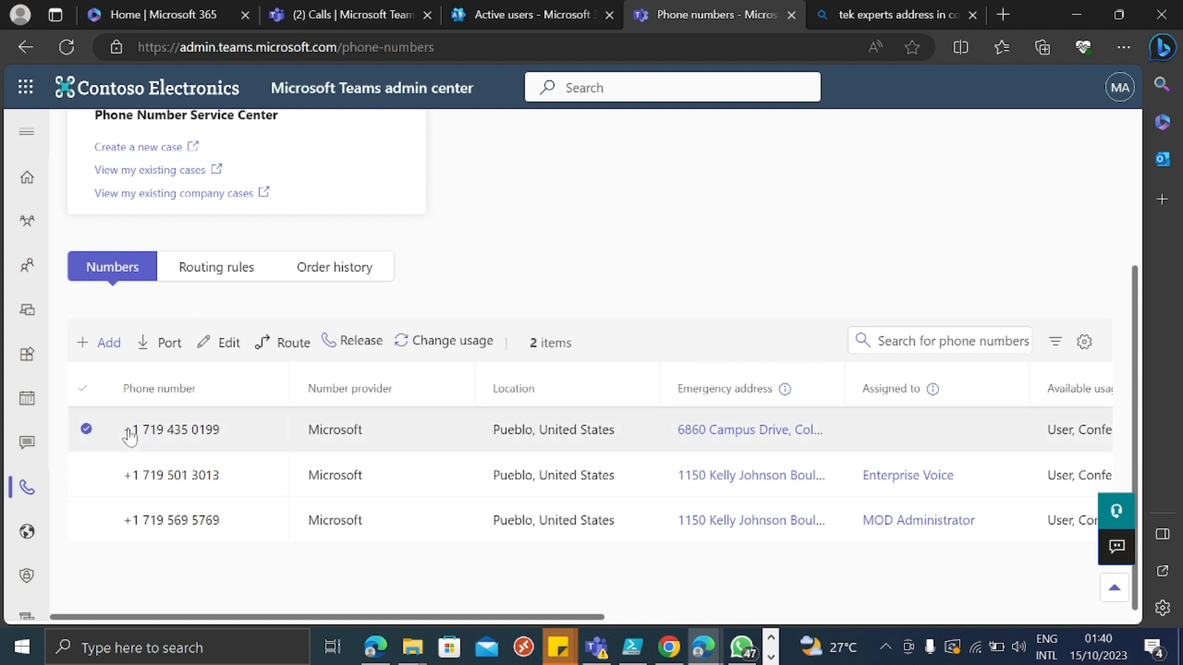
pyautogui.click(225, 342)
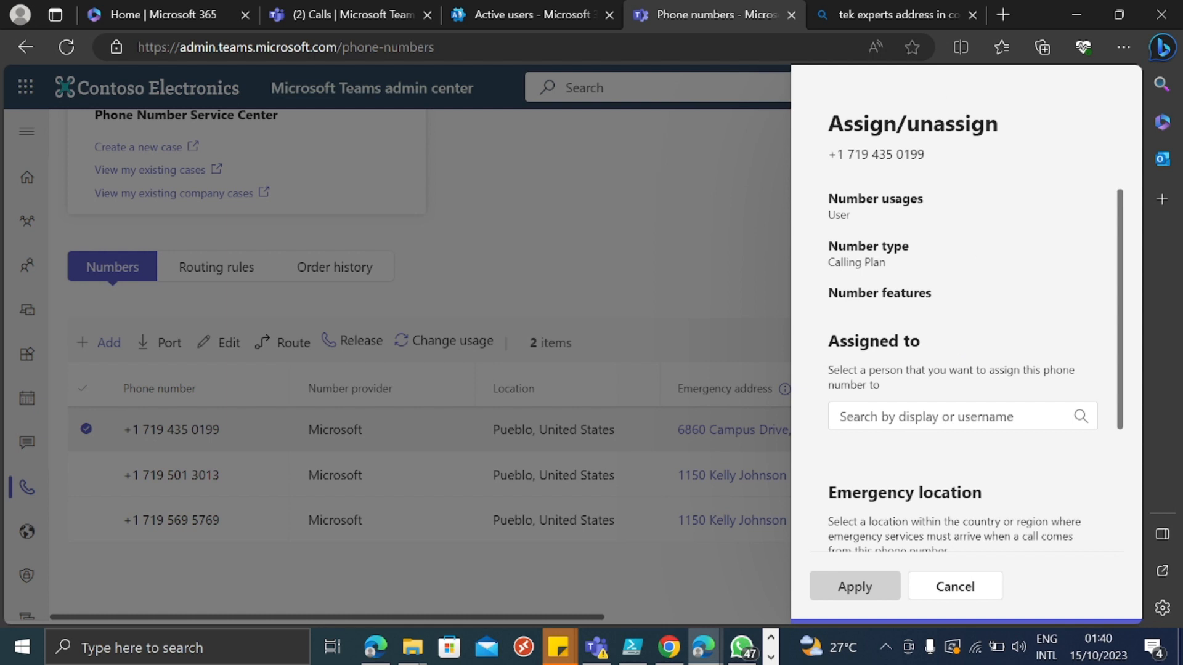
pyautogui.click(956, 417)
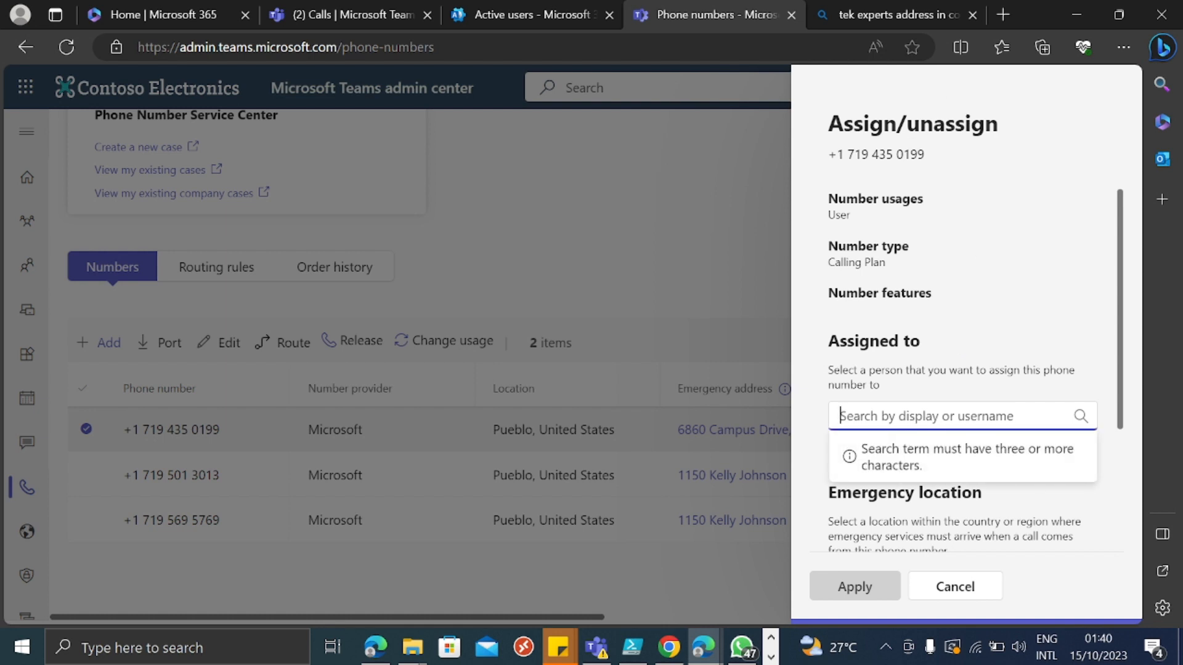
pyautogui.write('ent')
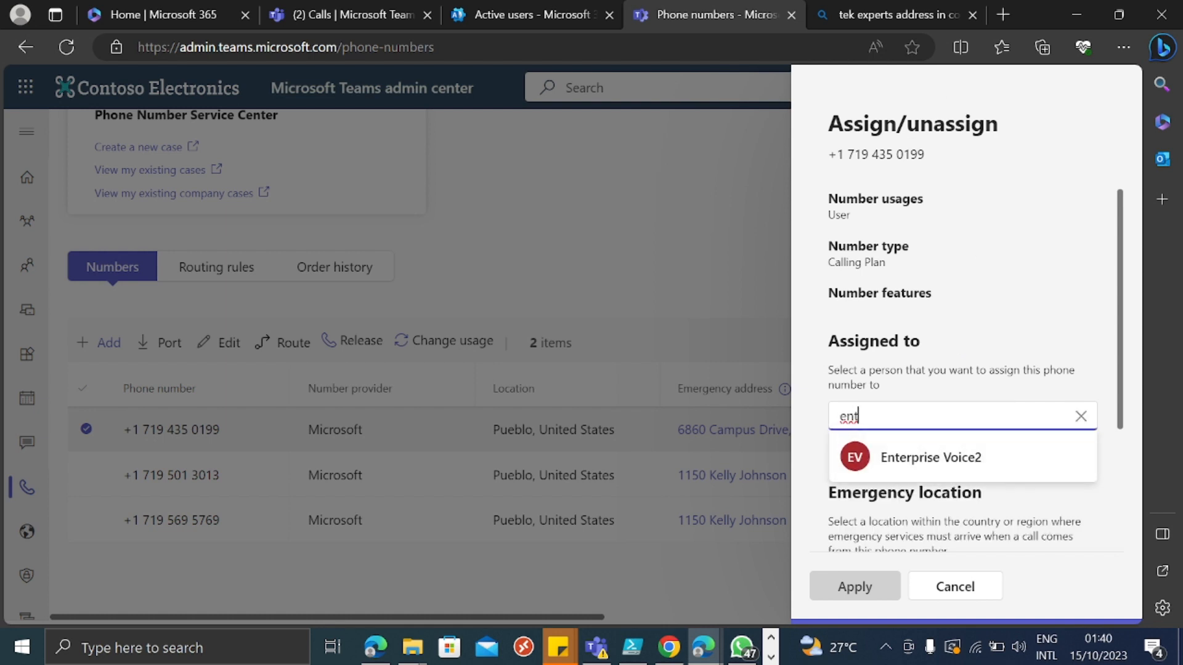
pyautogui.click(1011, 458)
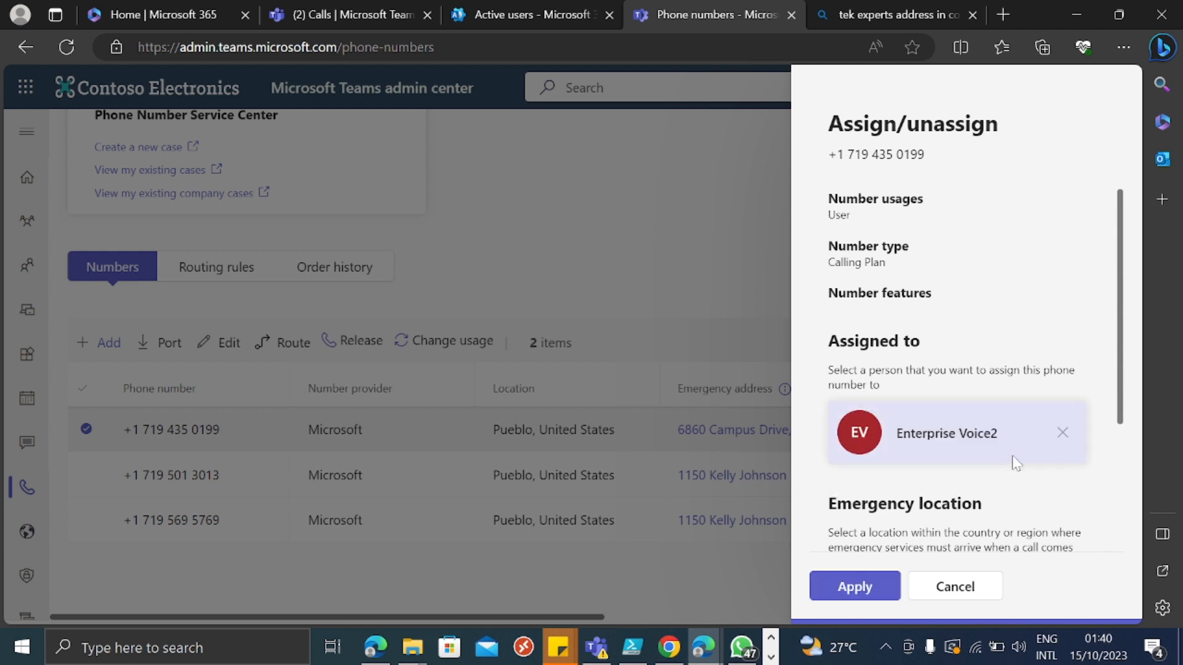
pyautogui.click(852, 605)
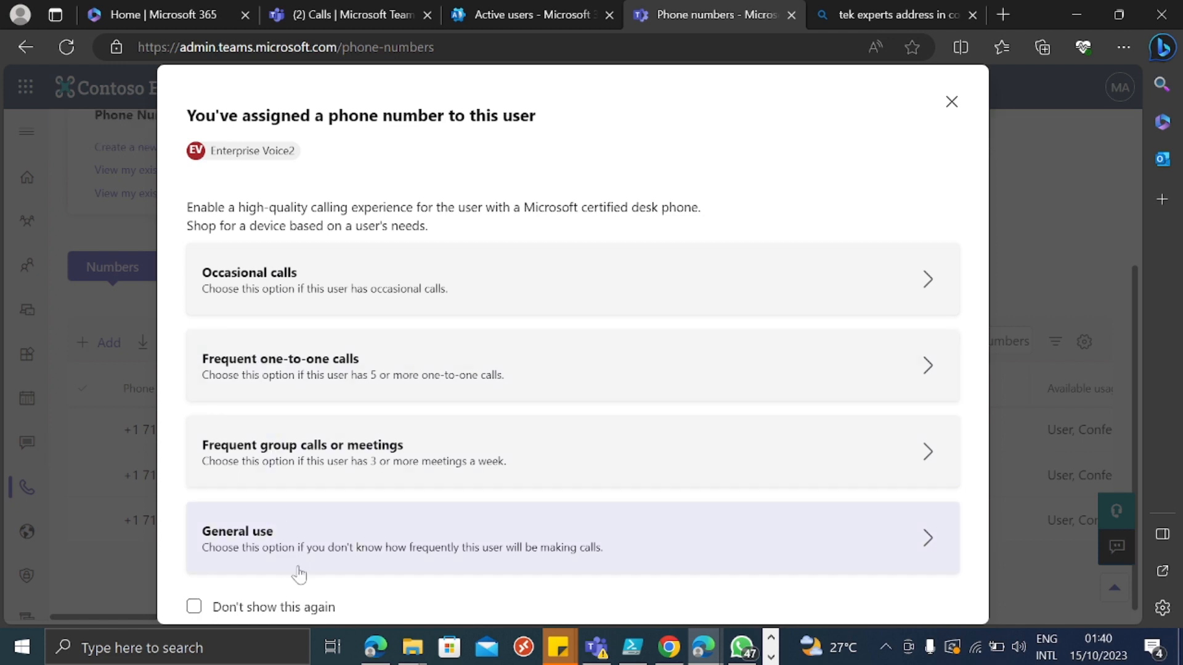
pyautogui.click(949, 103)
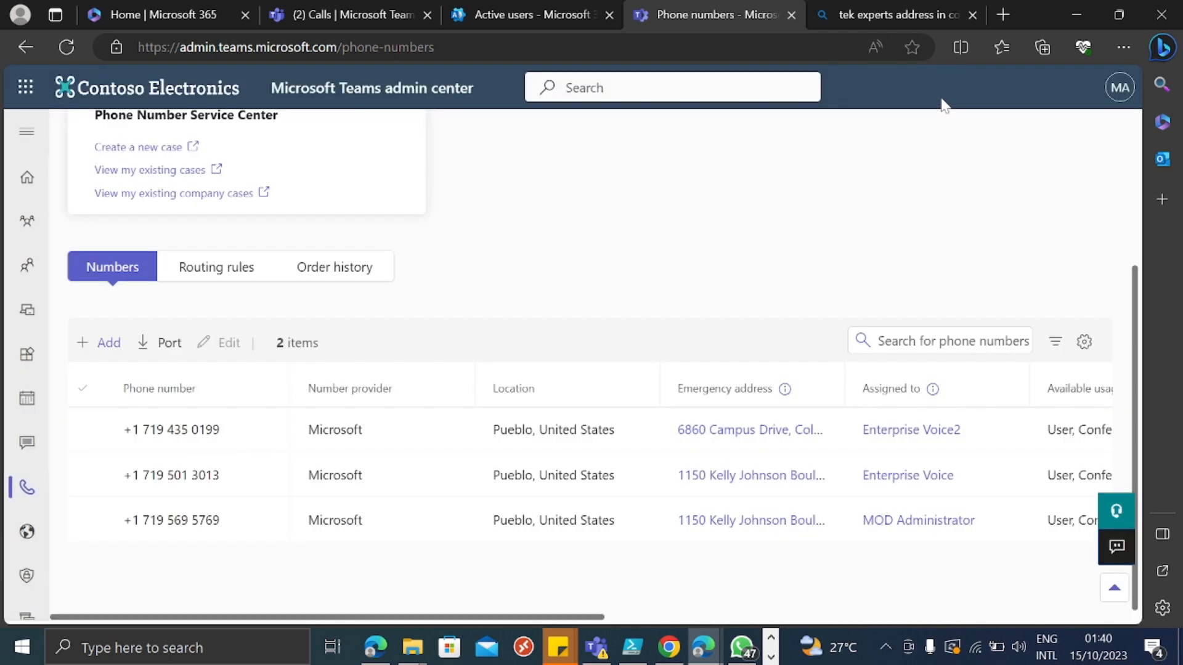
# Switch to the Microsoft 365 admin center's active users and search the list for "enterprise"
pyautogui.click(498, 11)
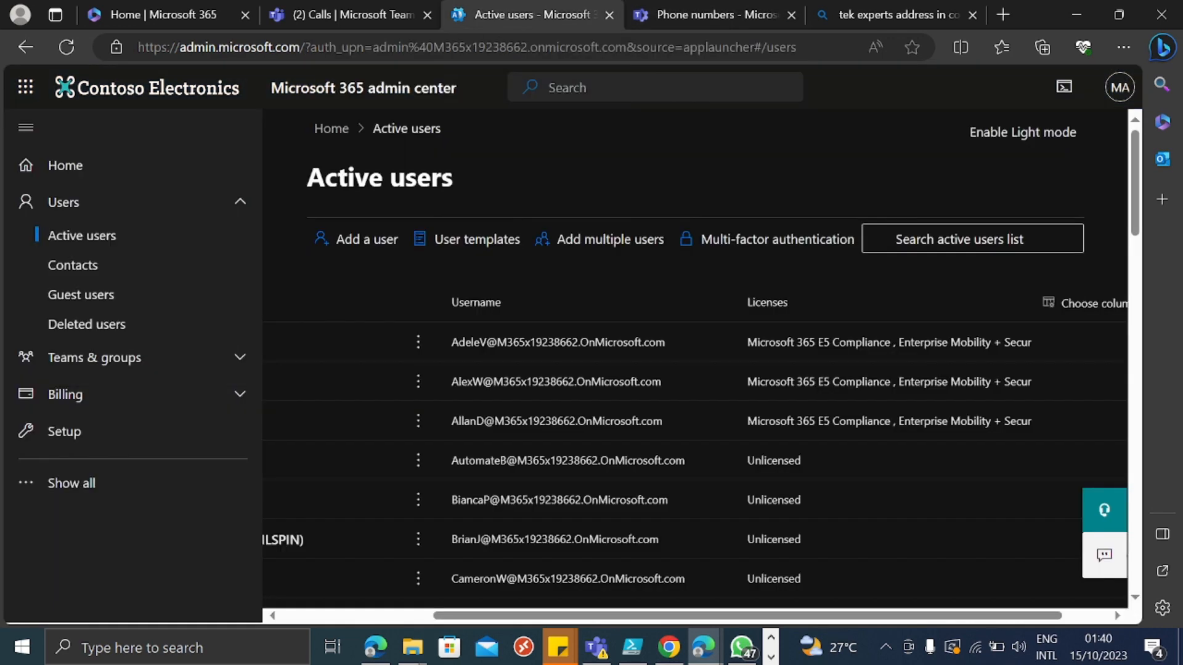
pyautogui.scroll(-5, 716, 345)
pyautogui.scroll(-15, 722, 360)
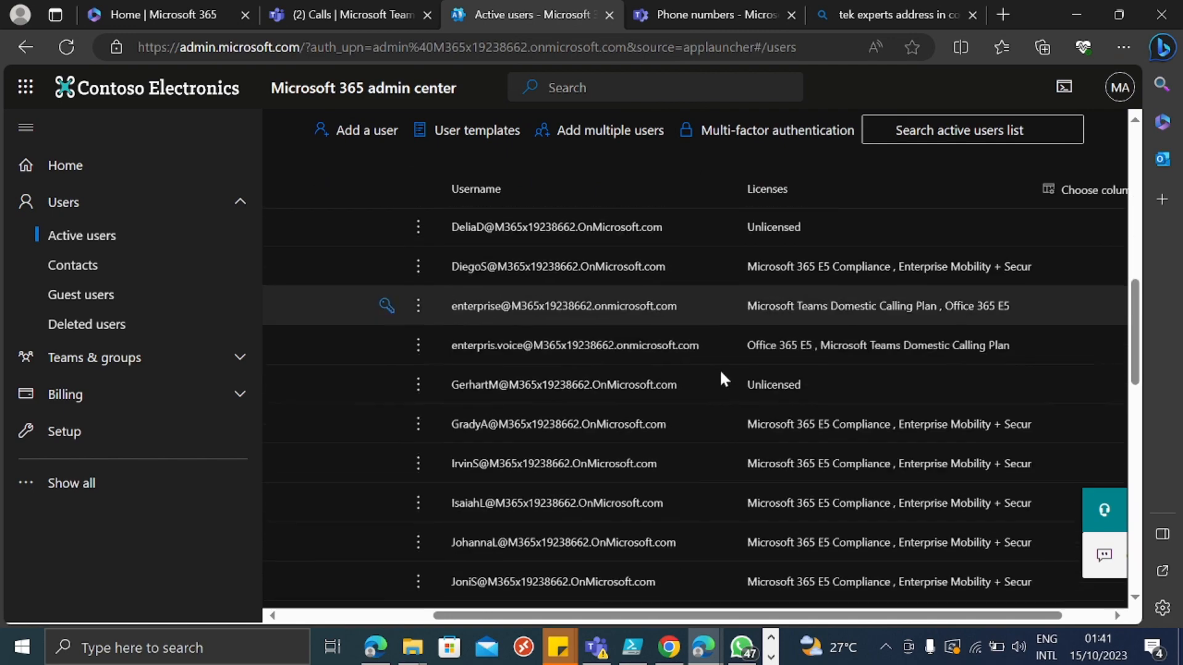
pyautogui.scroll(-5, 702, 413)
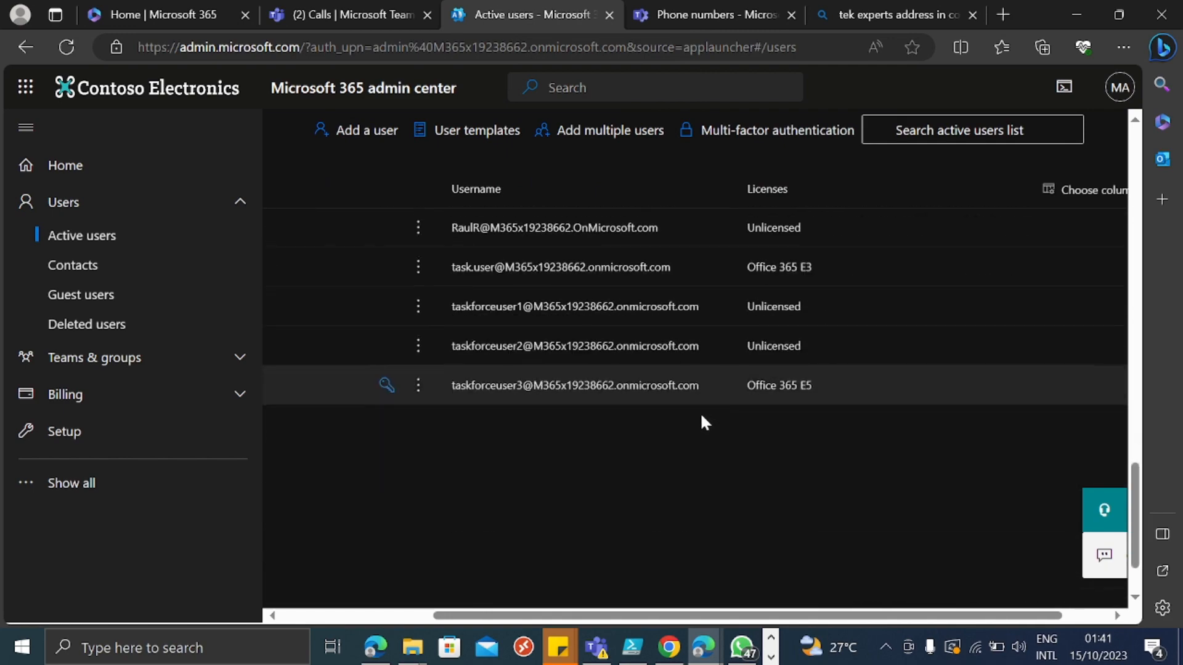
pyautogui.scroll(9, 700, 413)
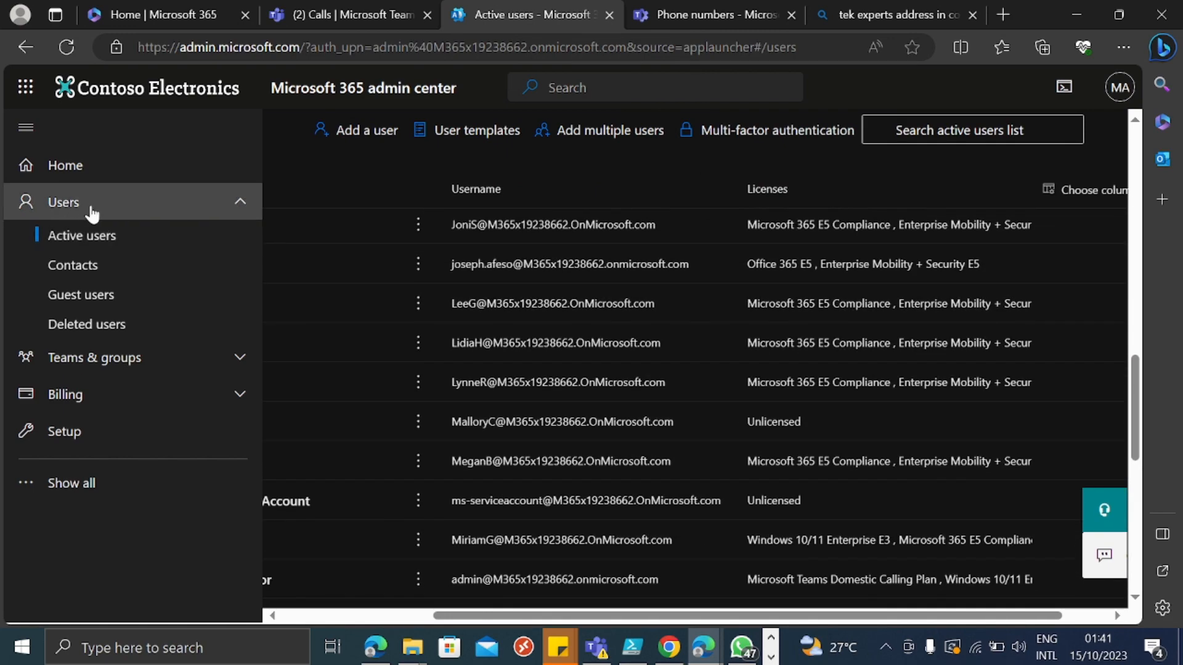
pyautogui.scroll(10, 591, 326)
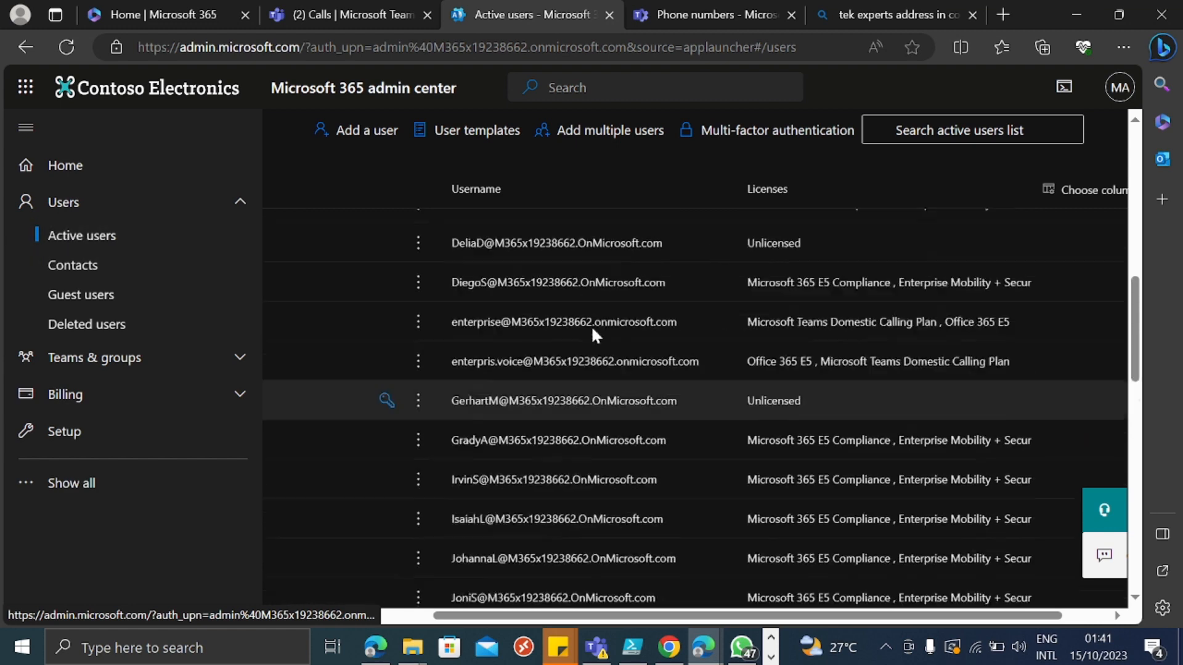
pyautogui.click(964, 239)
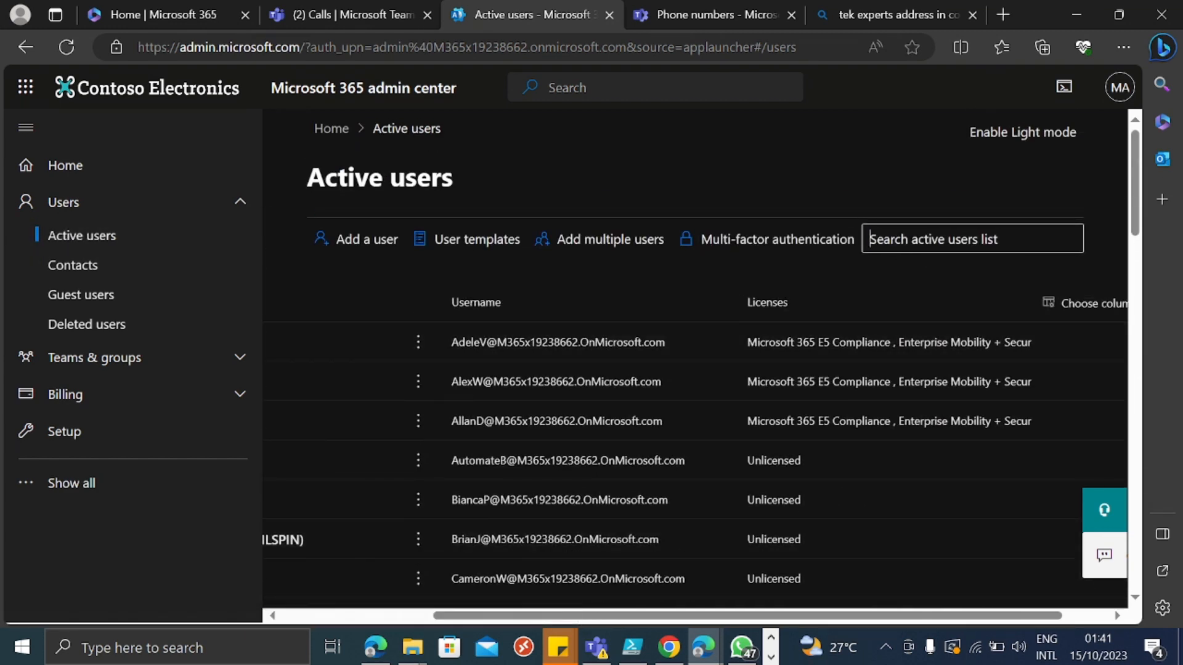
pyautogui.write('enterpri')
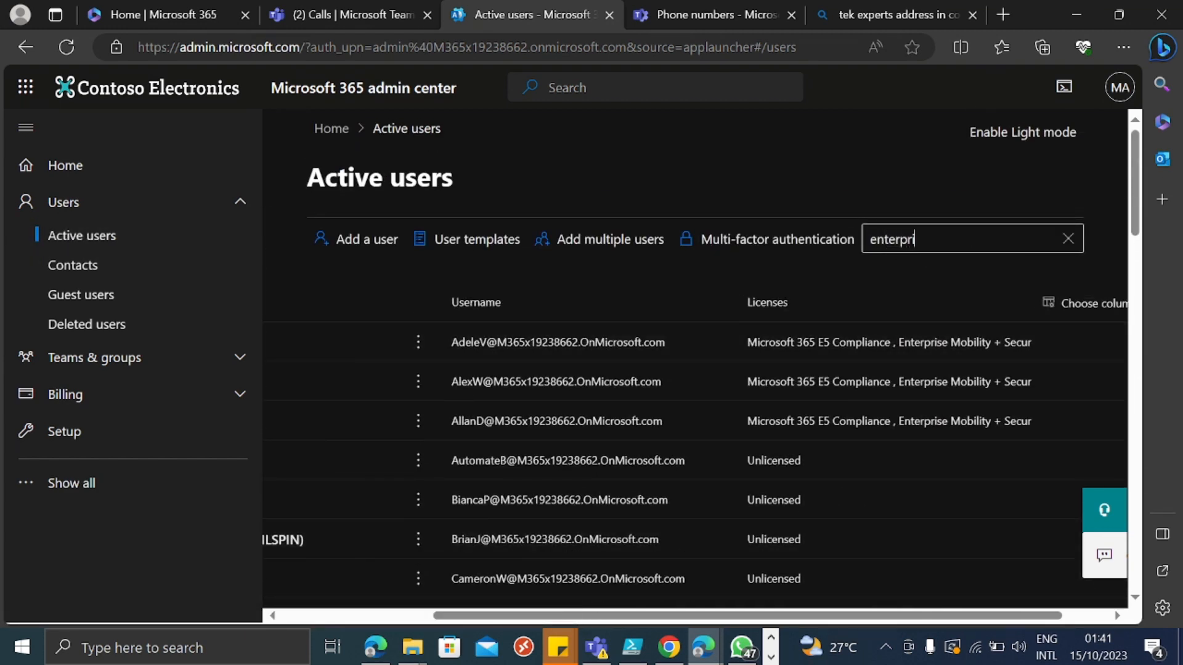
pyautogui.write('se')
pyautogui.press('Return')
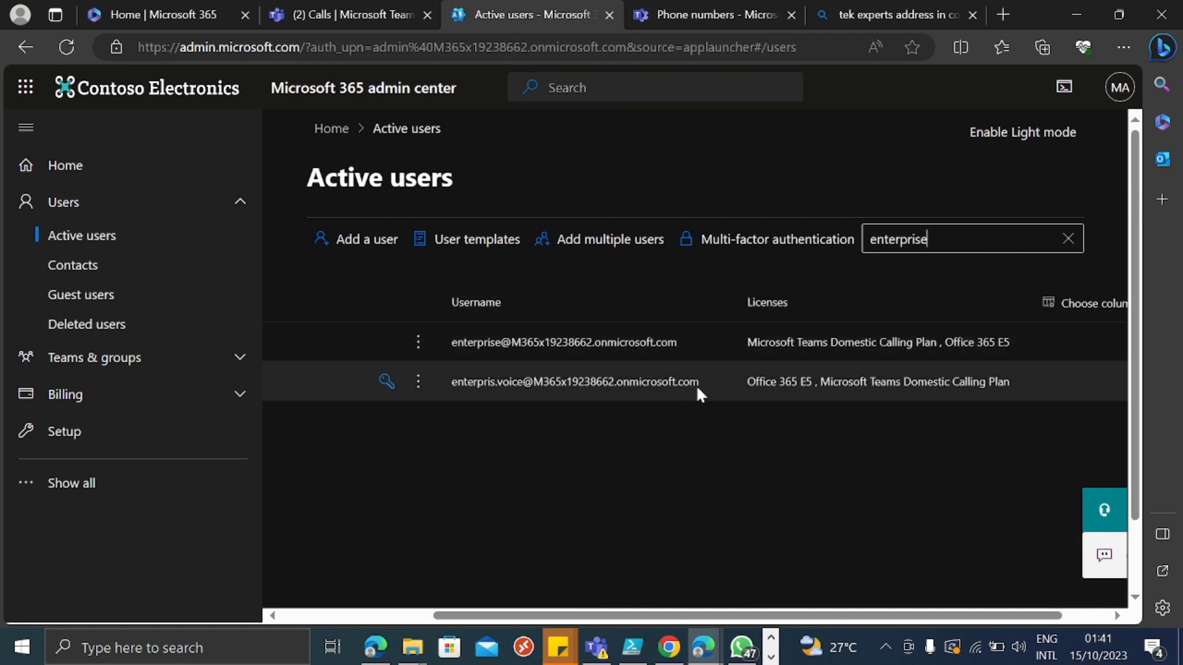
pyautogui.moveTo(538, 615); pyautogui.dragTo(383, 610)
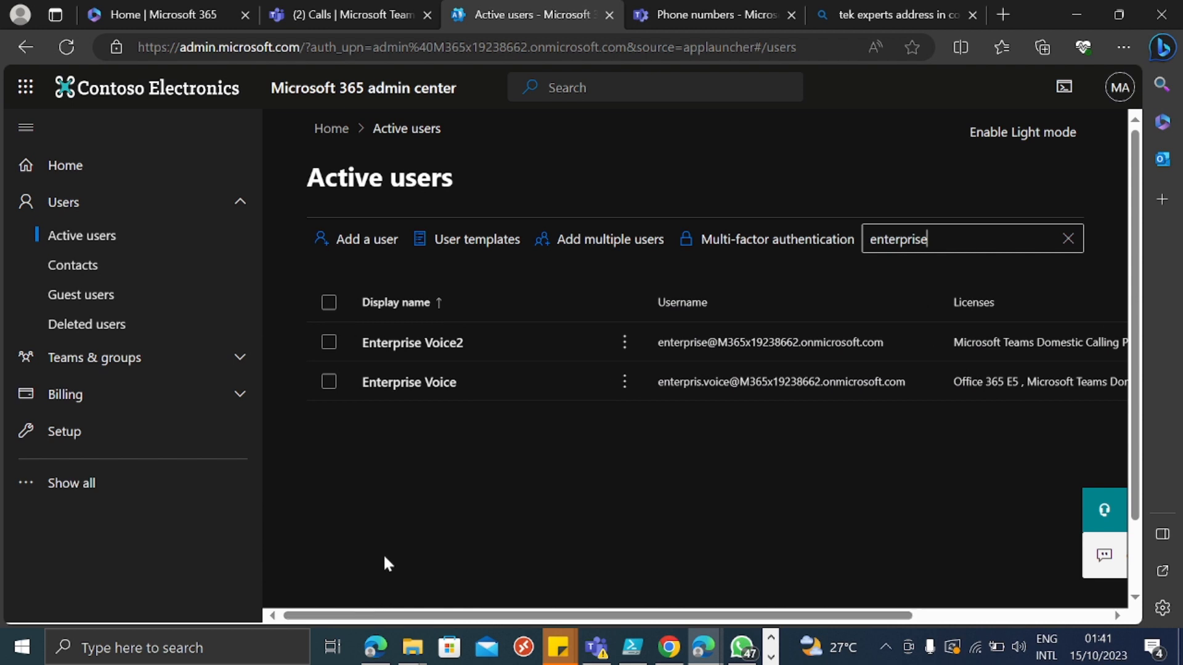
# Open the Enterprise Voice2 user details and examine the account and contact information
pyautogui.click(409, 346)
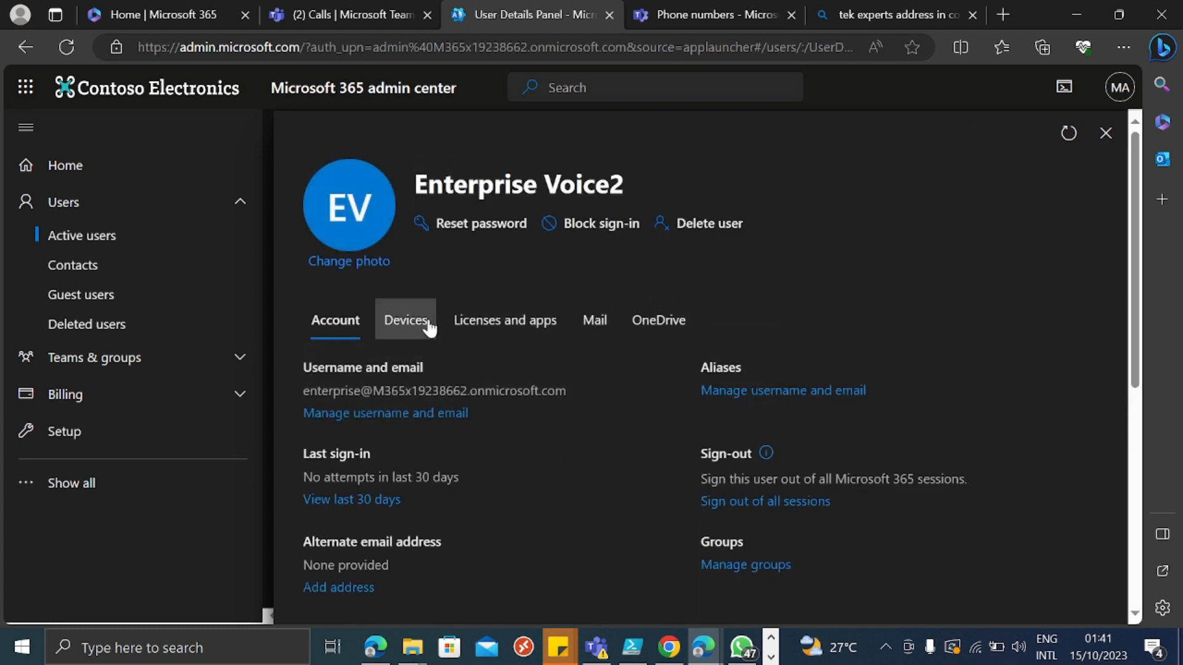
pyautogui.scroll(-3, 463, 383)
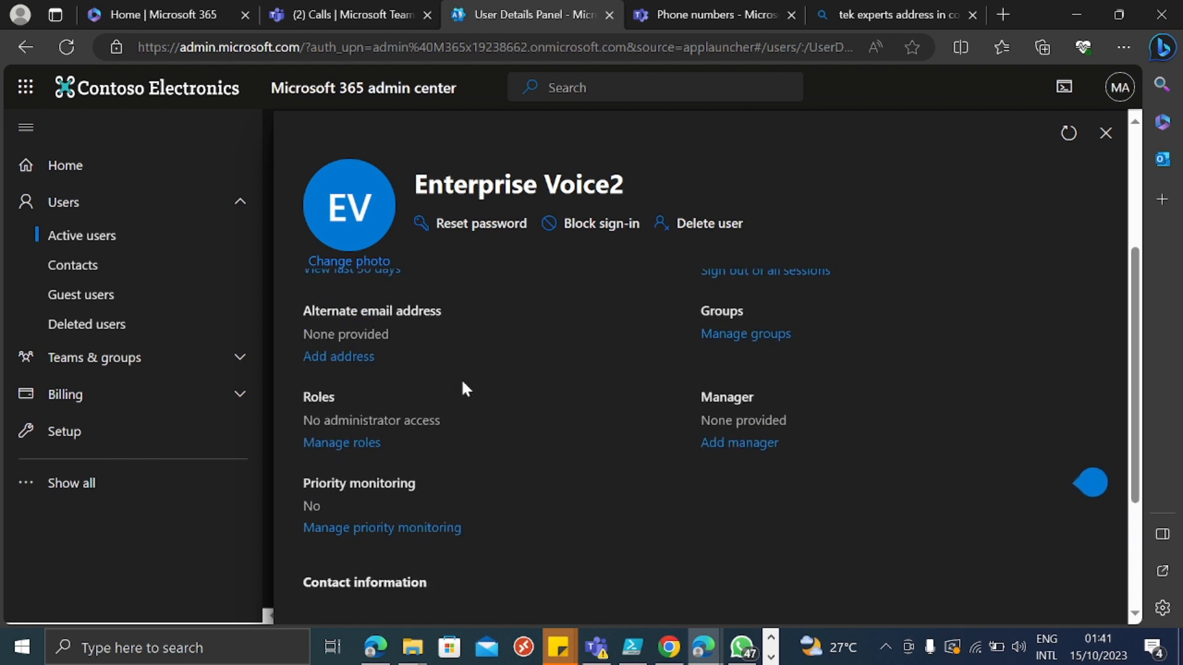
pyautogui.scroll(-2, 385, 512)
pyautogui.scroll(-1, 387, 514)
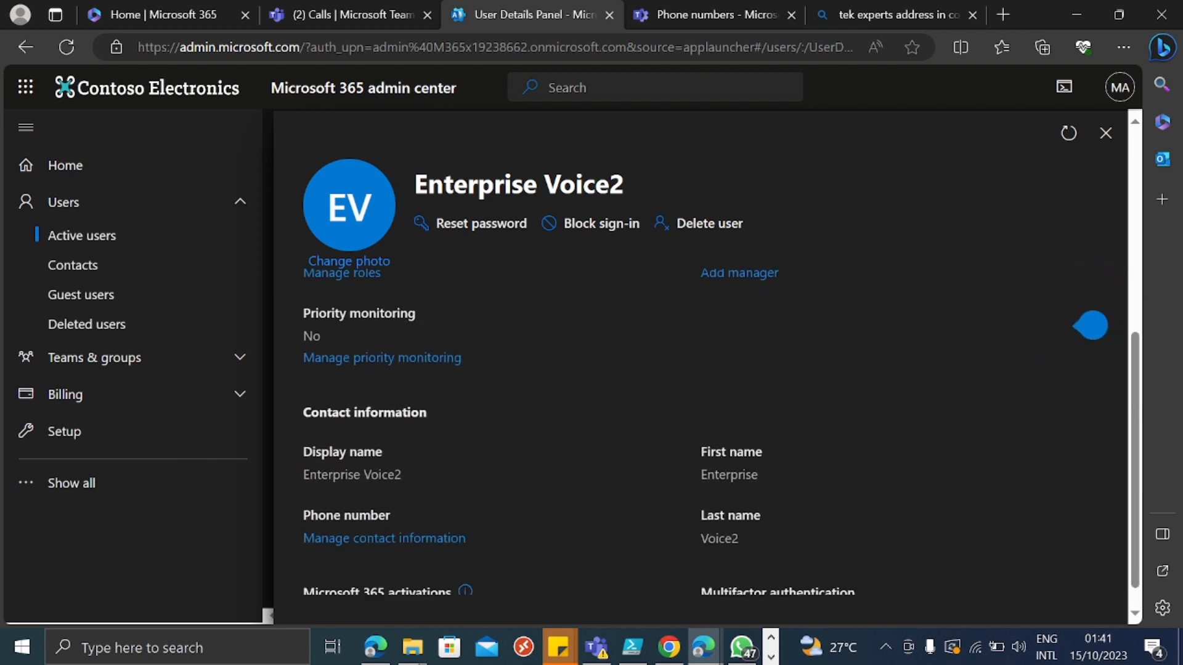
# Examine Enterprise Voice2's editable contact fields, including phone and country or region, and close the details without changes
pyautogui.click(387, 509)
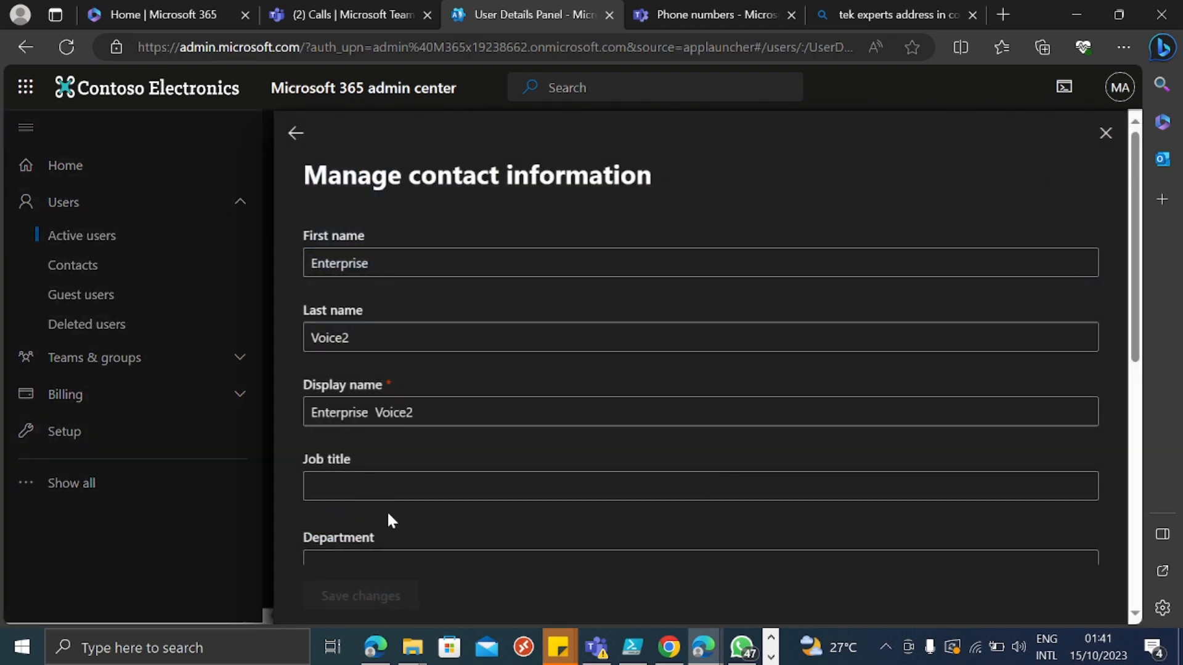
pyautogui.scroll(-5, 582, 376)
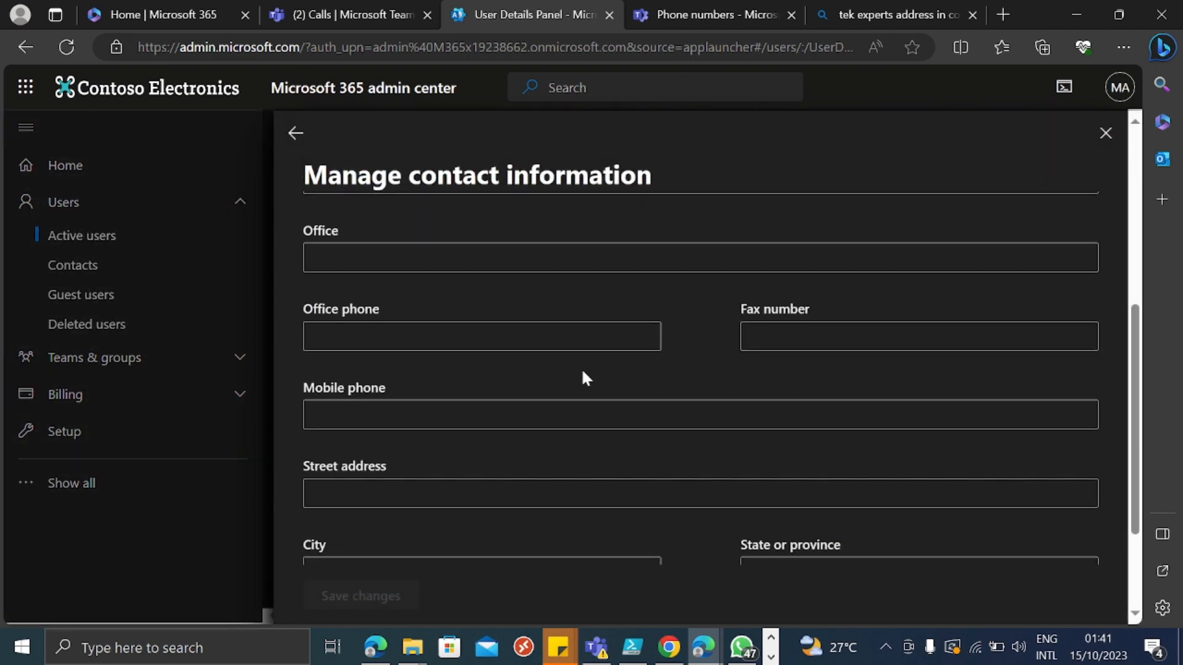
pyautogui.scroll(-2, 585, 377)
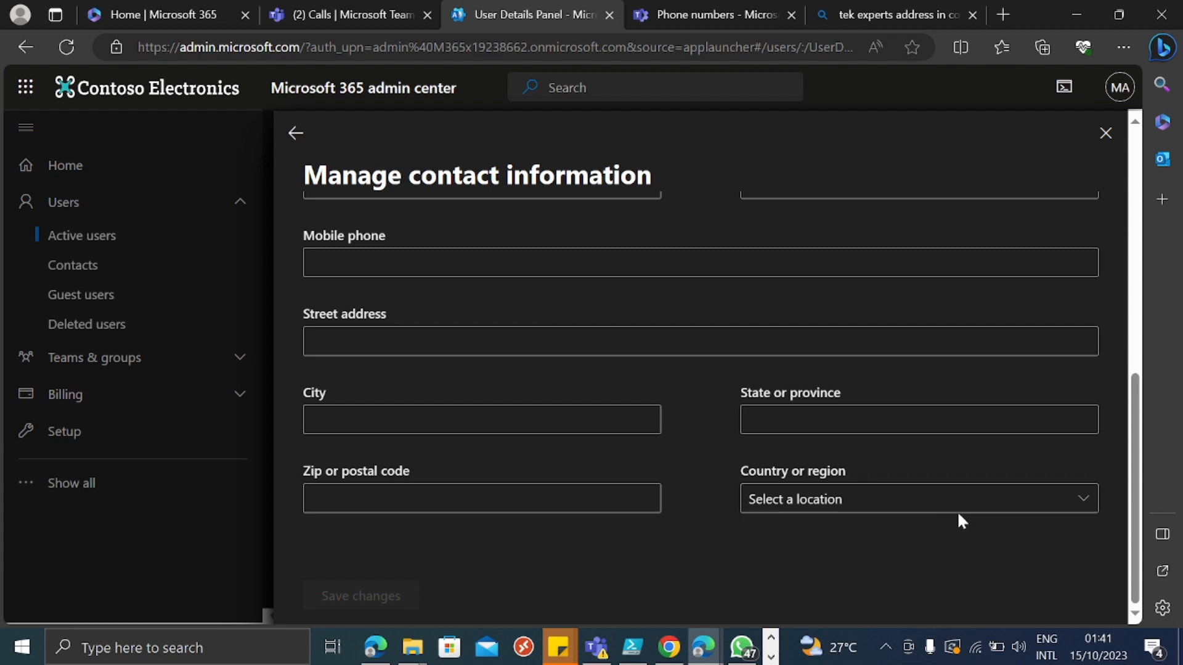
pyautogui.click(924, 501)
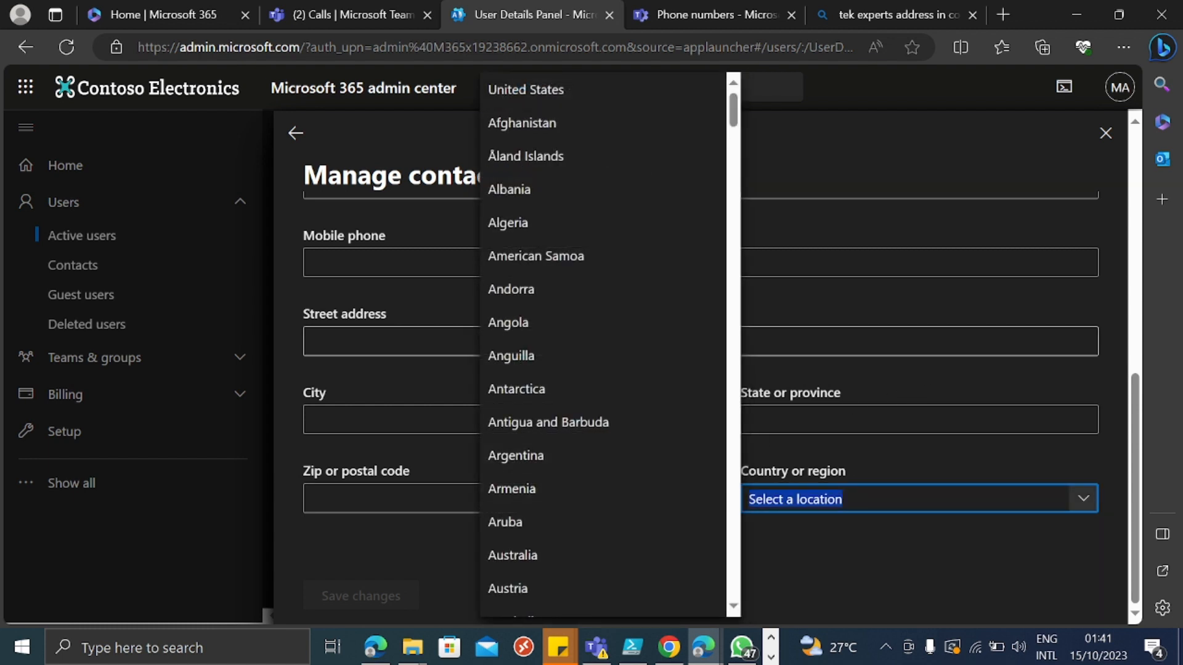
pyautogui.click(839, 176)
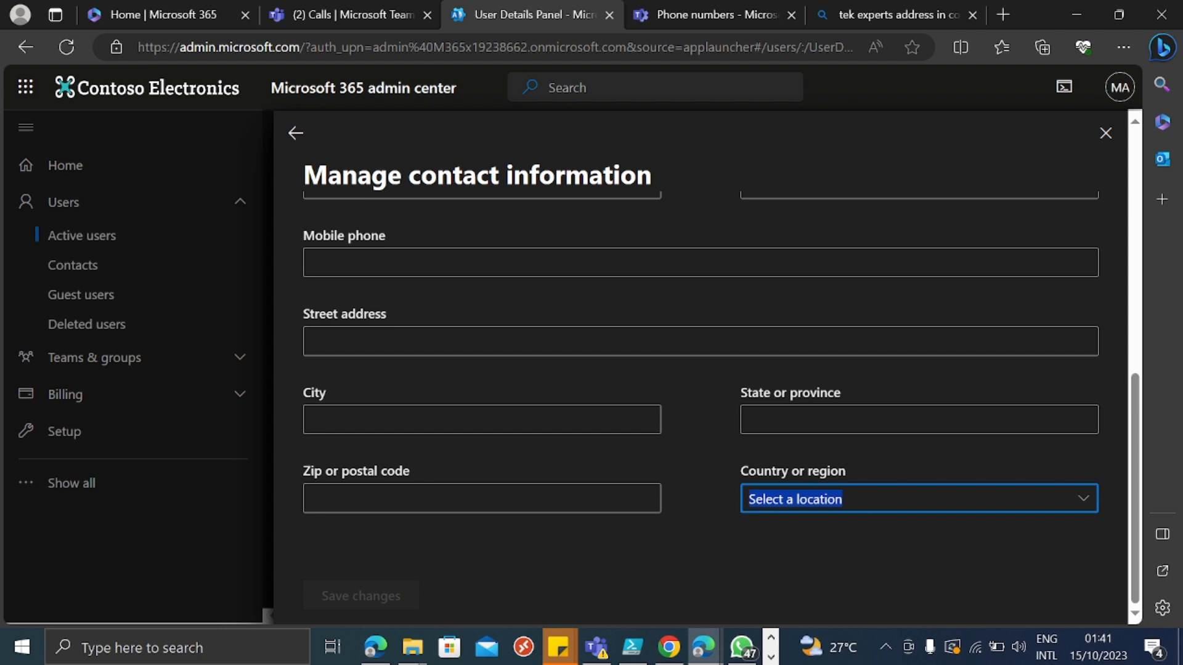
pyautogui.click(62, 487)
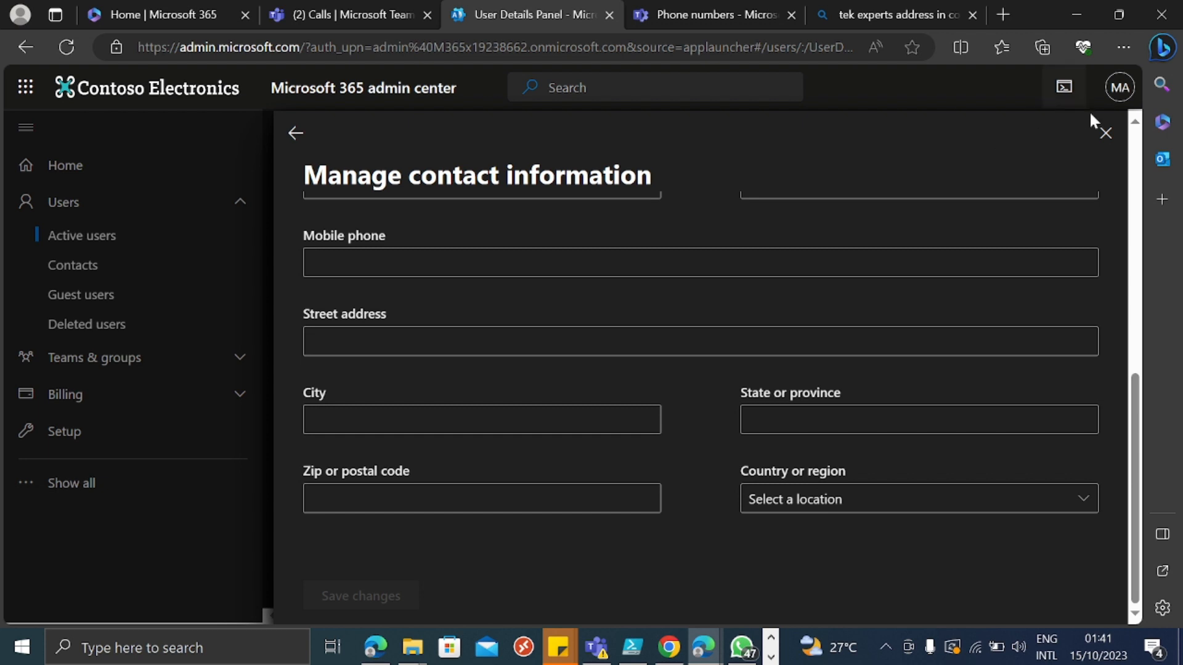
pyautogui.click(1106, 135)
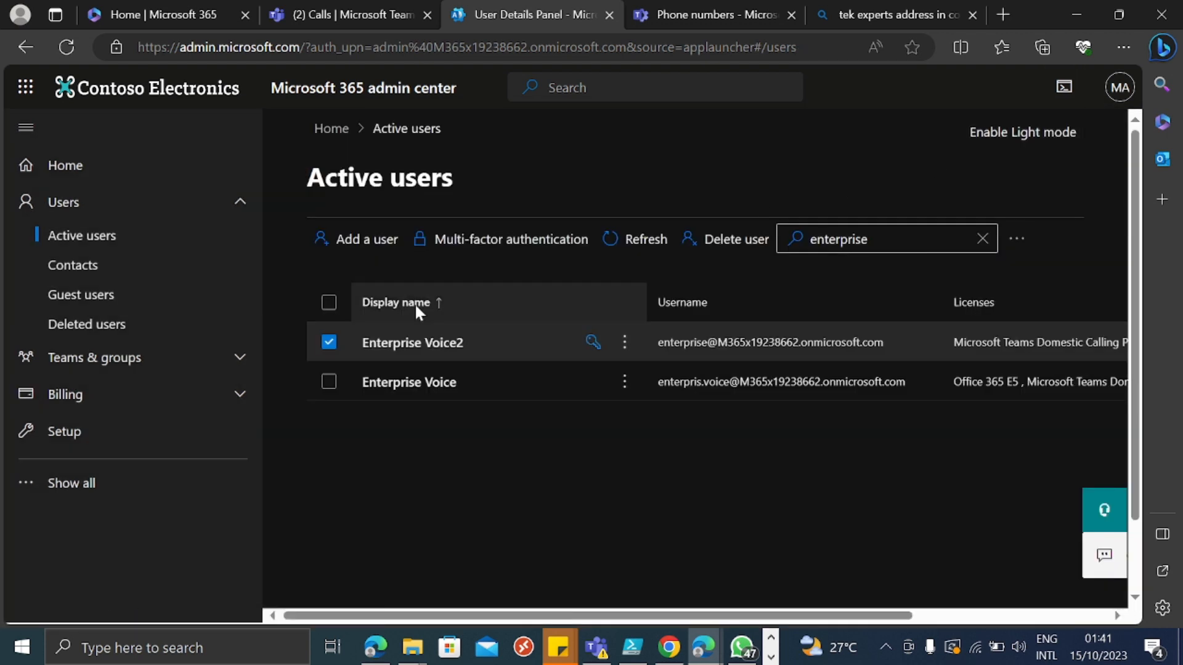
# Switch from the Microsoft 365 admin center to the Microsoft Entra admin center and list all users
pyautogui.click(69, 485)
pyautogui.scroll(-7, 129, 404)
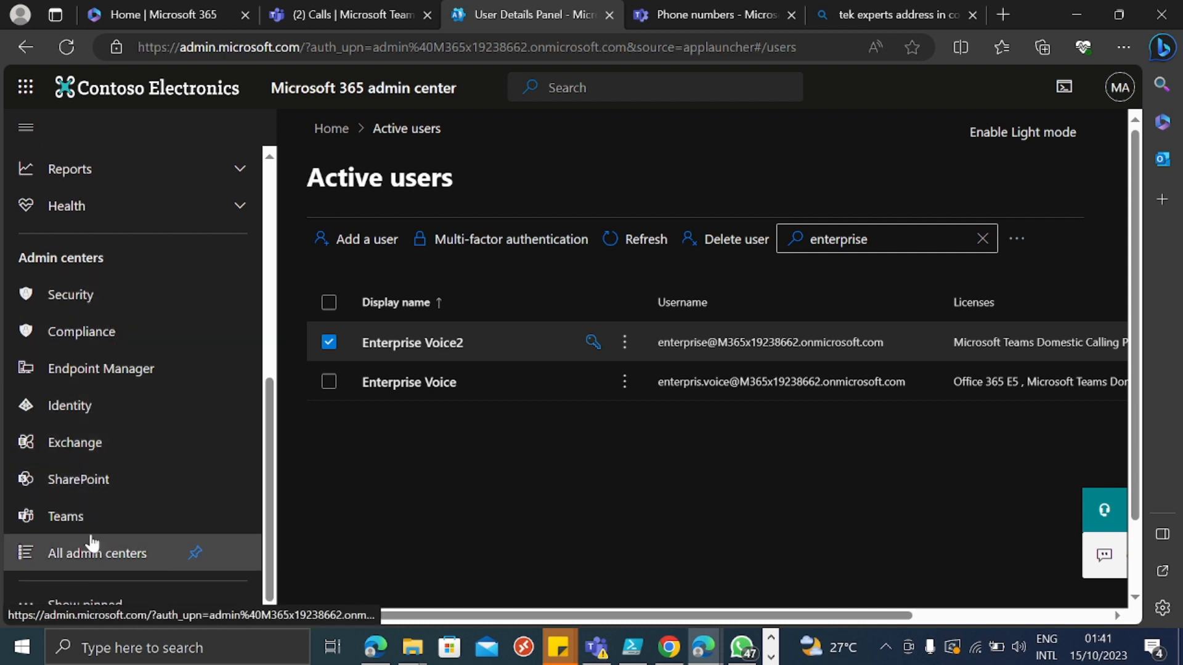
pyautogui.click(84, 407)
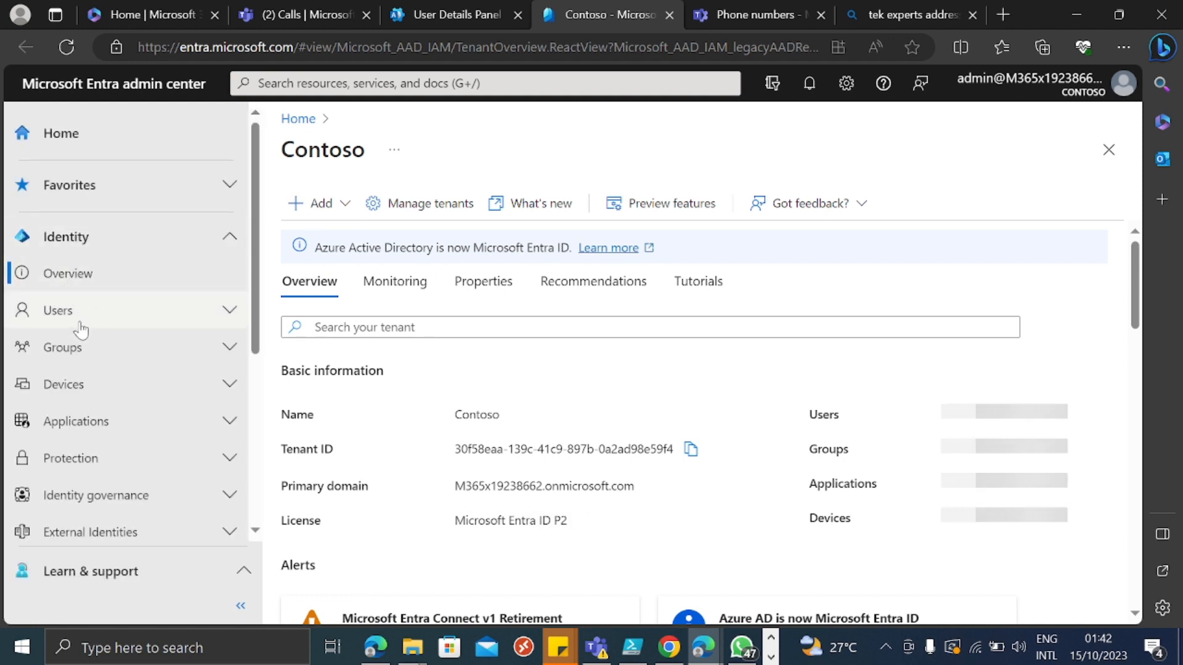
pyautogui.click(80, 322)
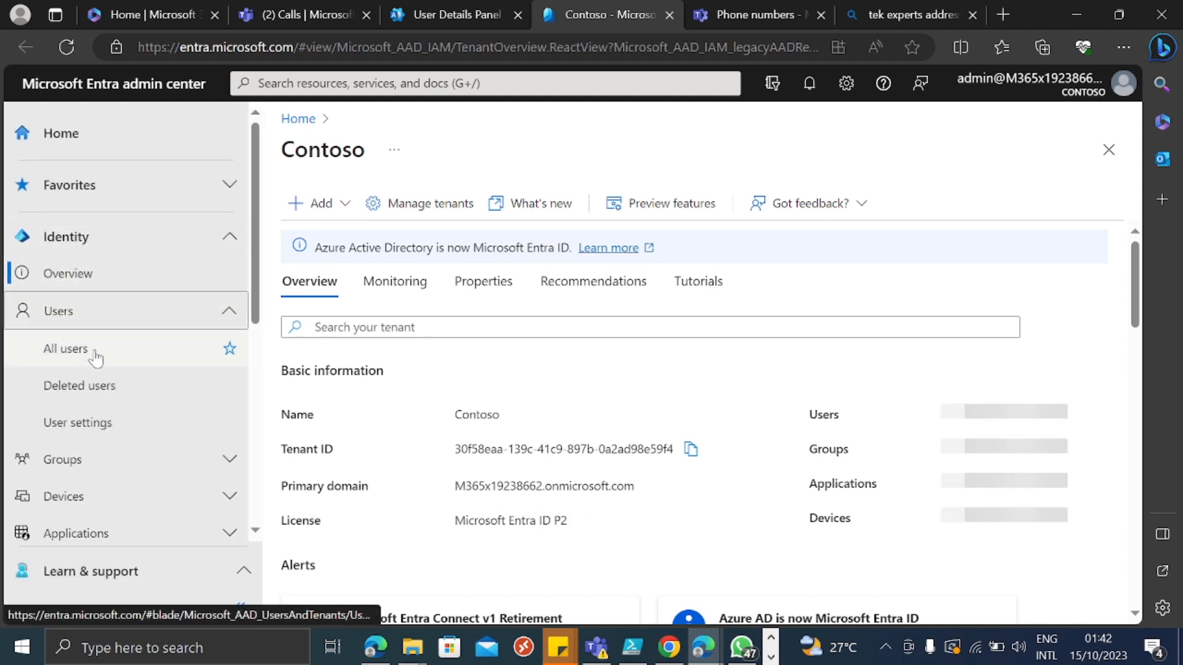
pyautogui.click(91, 349)
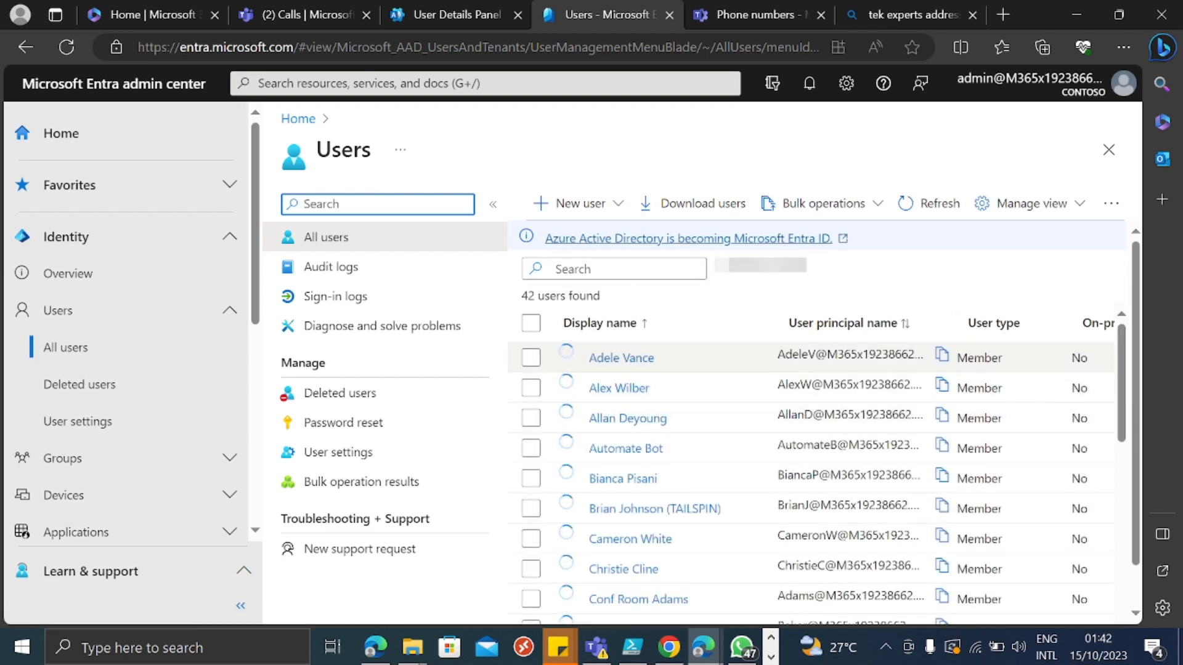
# Open Enterprise Voice2 from the Entra user list and examine its editable identity properties
pyautogui.scroll(-3, 661, 485)
pyautogui.scroll(-4, 661, 485)
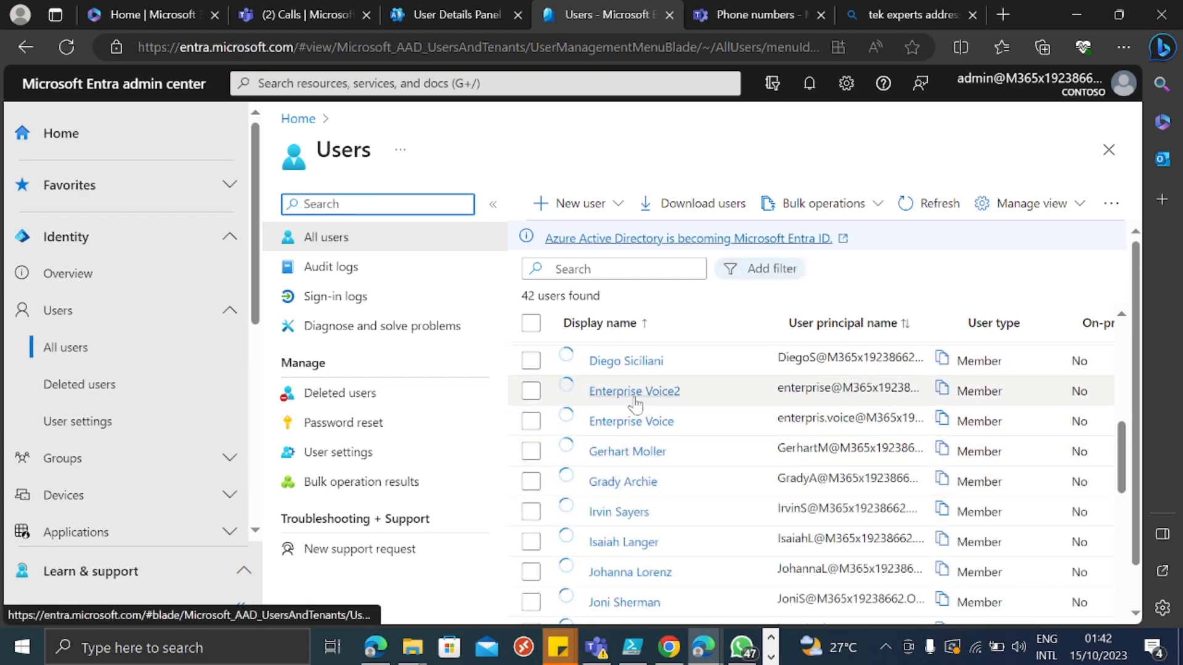
pyautogui.click(634, 393)
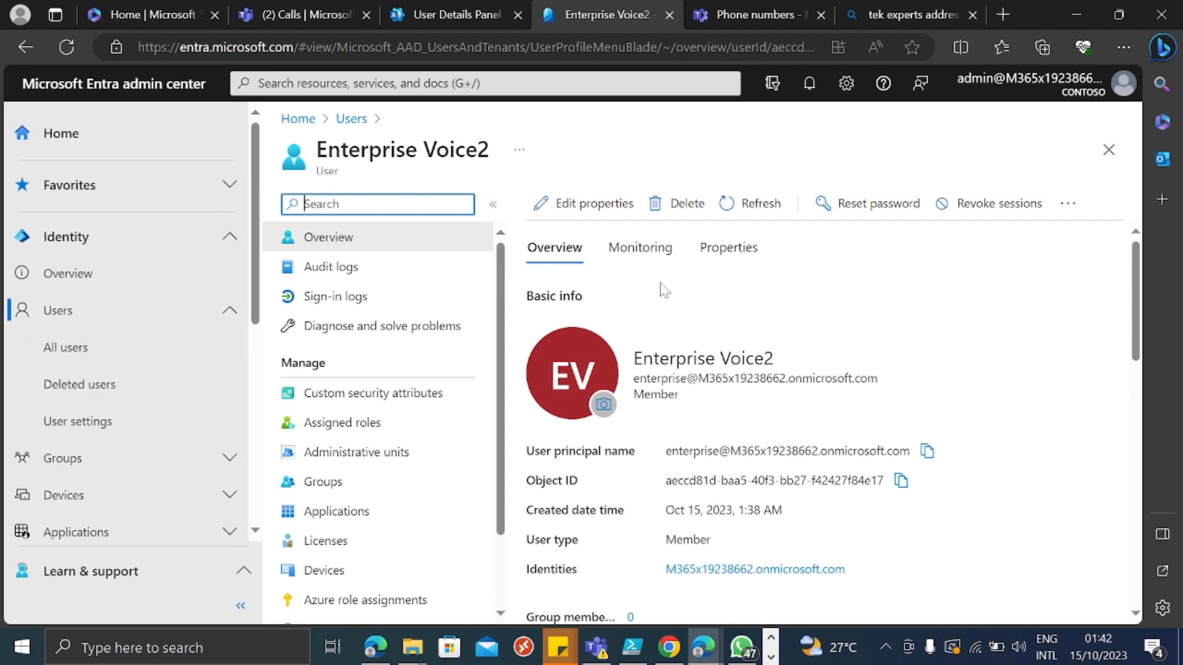
pyautogui.click(609, 205)
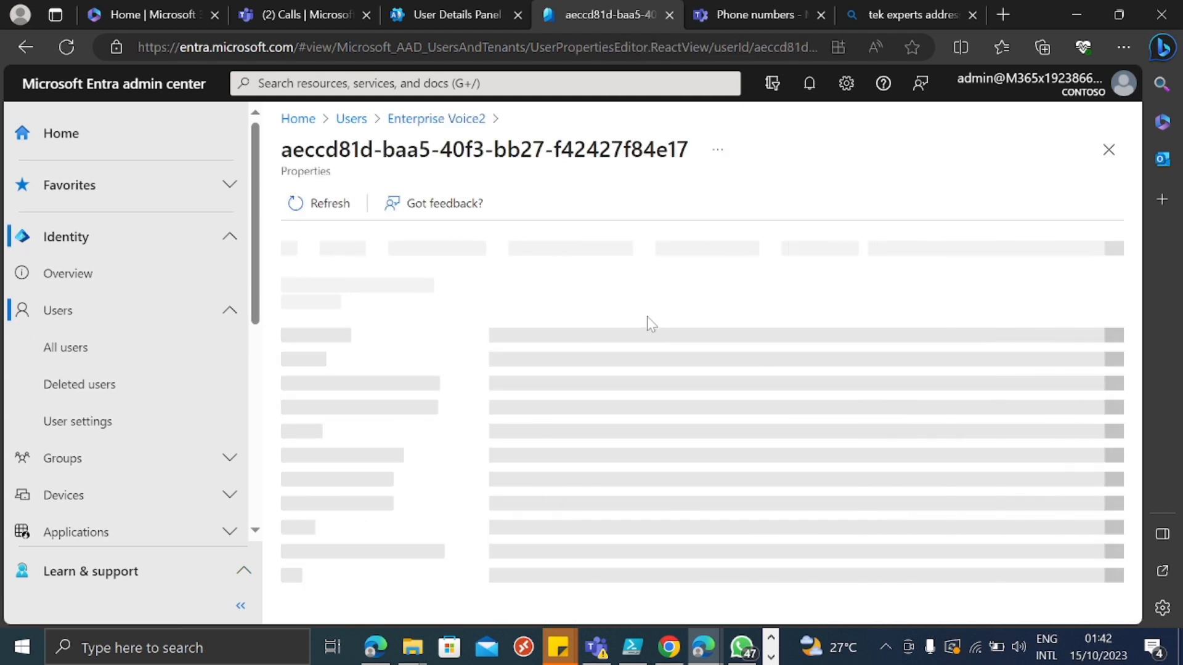
pyautogui.scroll(-1, 653, 326)
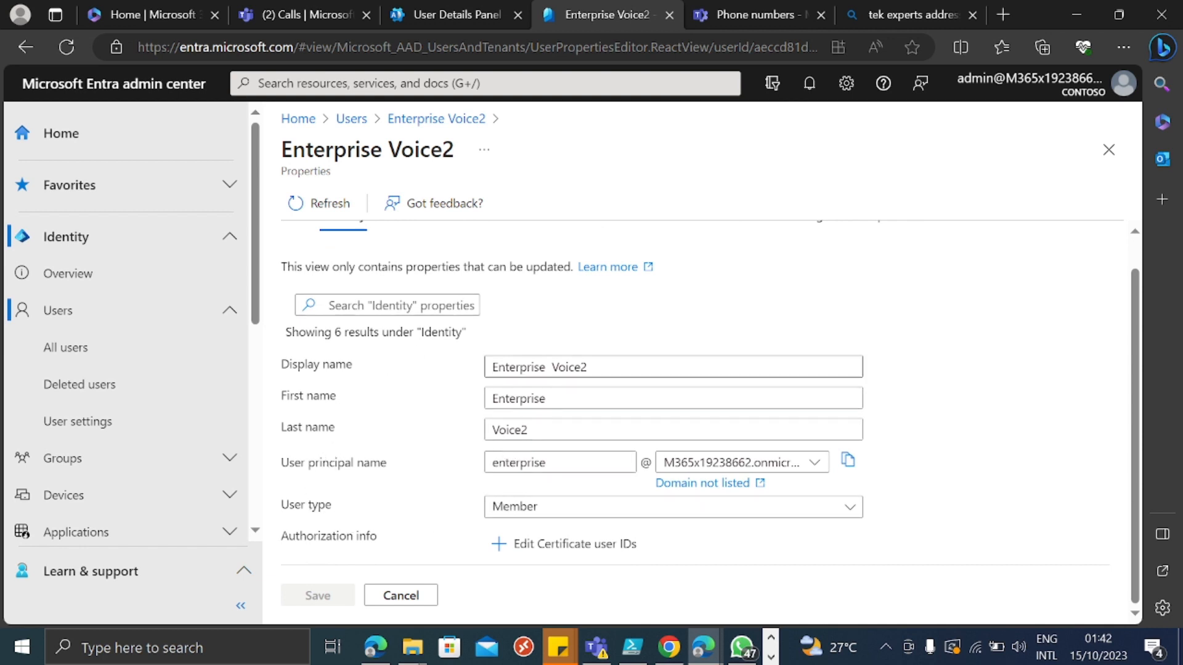
pyautogui.scroll(1, 394, 308)
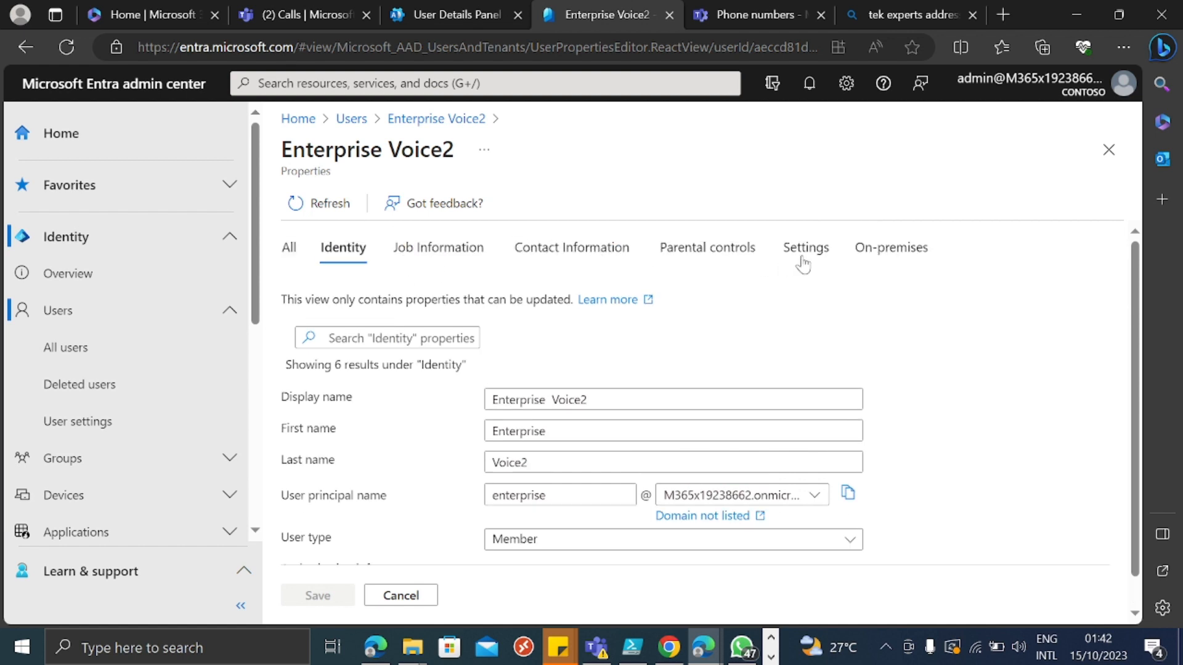
# Show all of Enterprise Voice2's editable properties and examine the address, country or region, phone and usage location fields
pyautogui.click(290, 250)
pyautogui.scroll(-6, 470, 298)
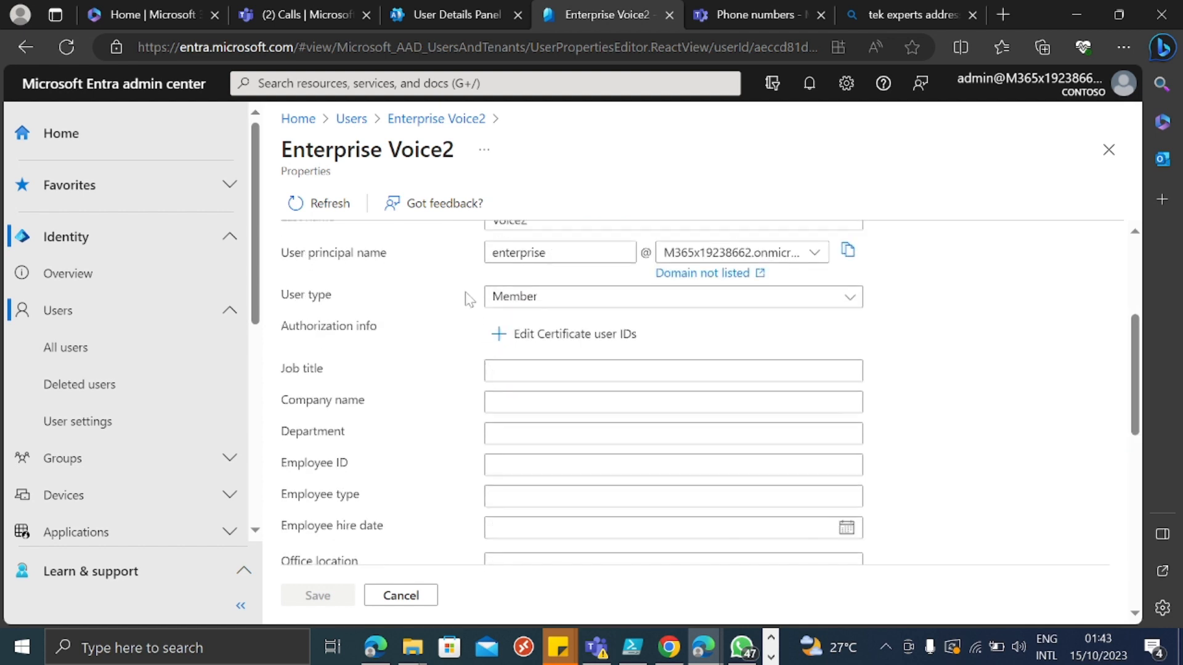
pyautogui.scroll(-2, 471, 299)
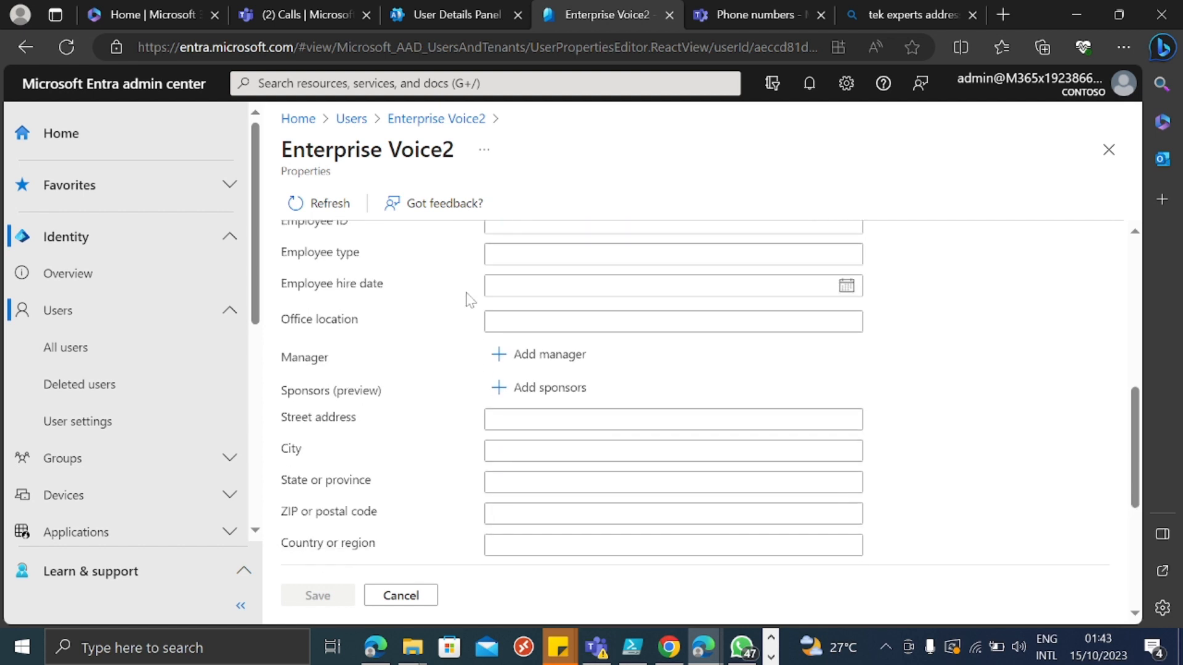
pyautogui.scroll(-2, 355, 429)
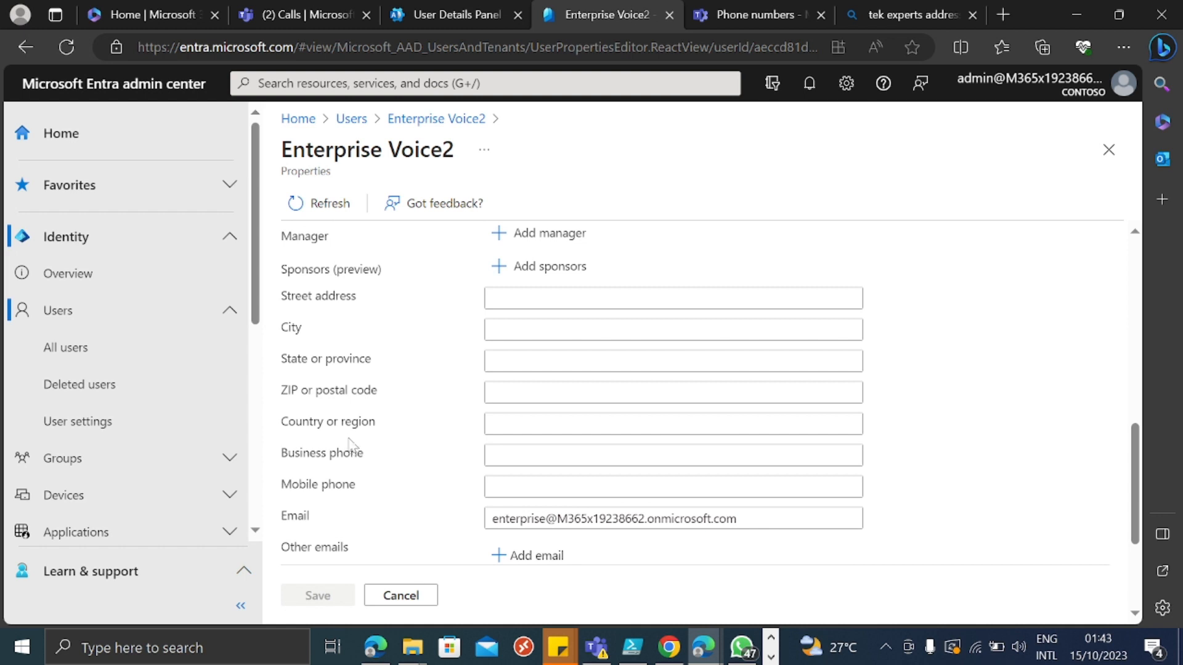
pyautogui.scroll(-3, 398, 445)
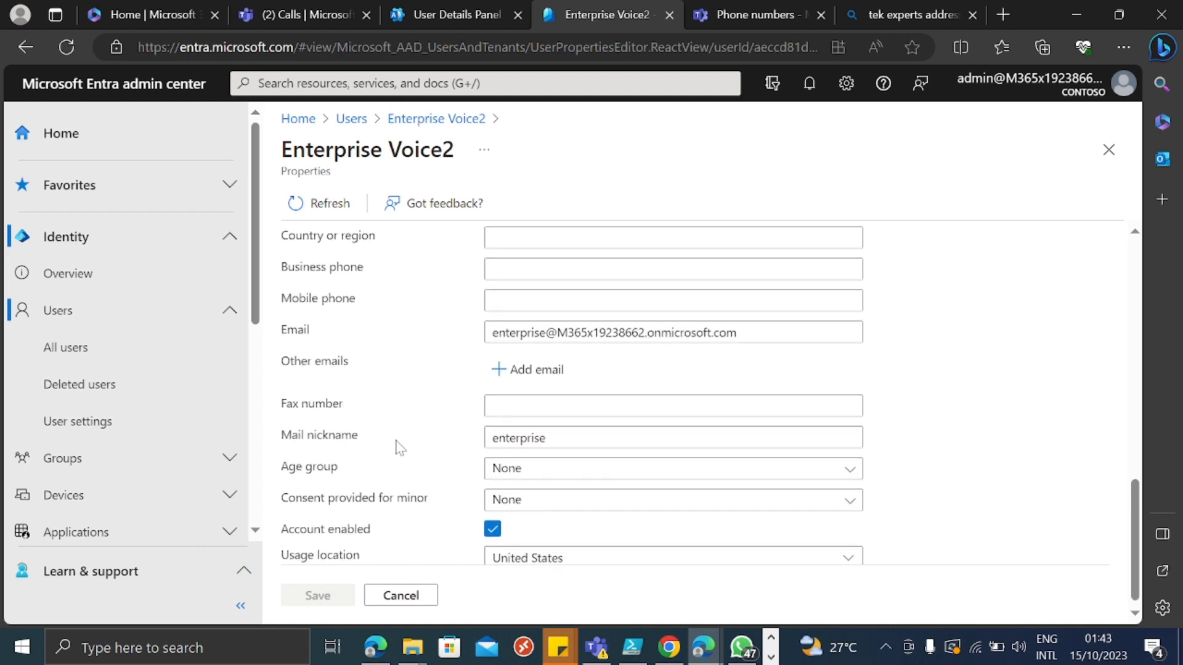
pyautogui.scroll(4, 398, 445)
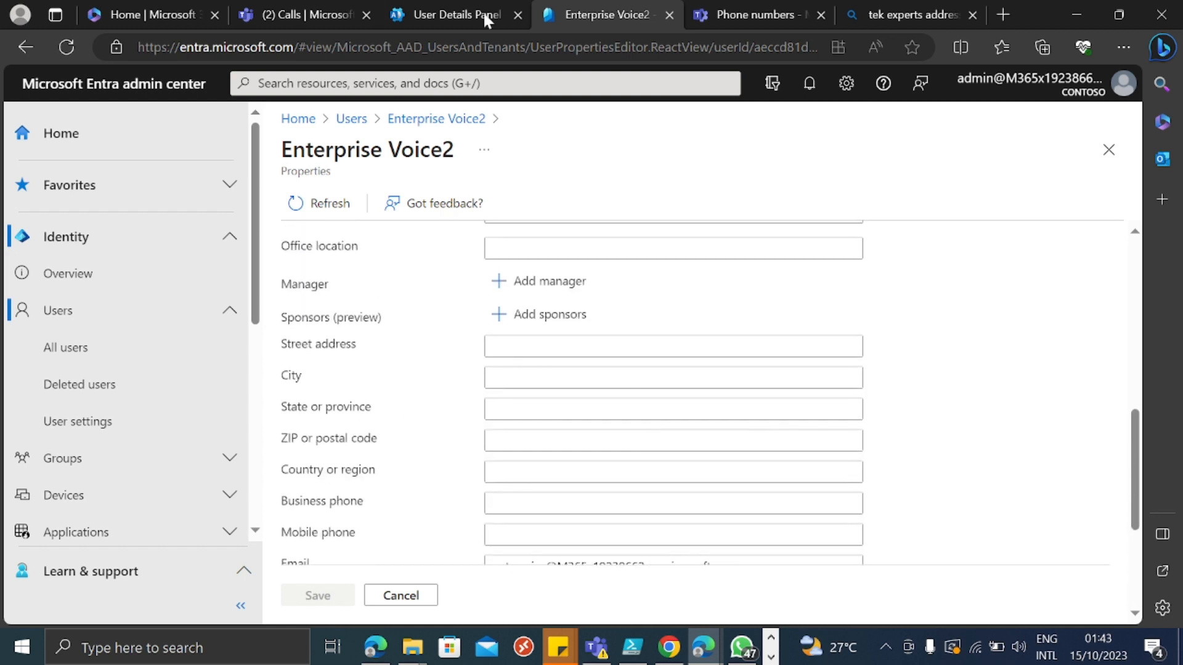
# Return to the Microsoft 365 admin center and open the organization profile section of the Org settings
pyautogui.click(487, 16)
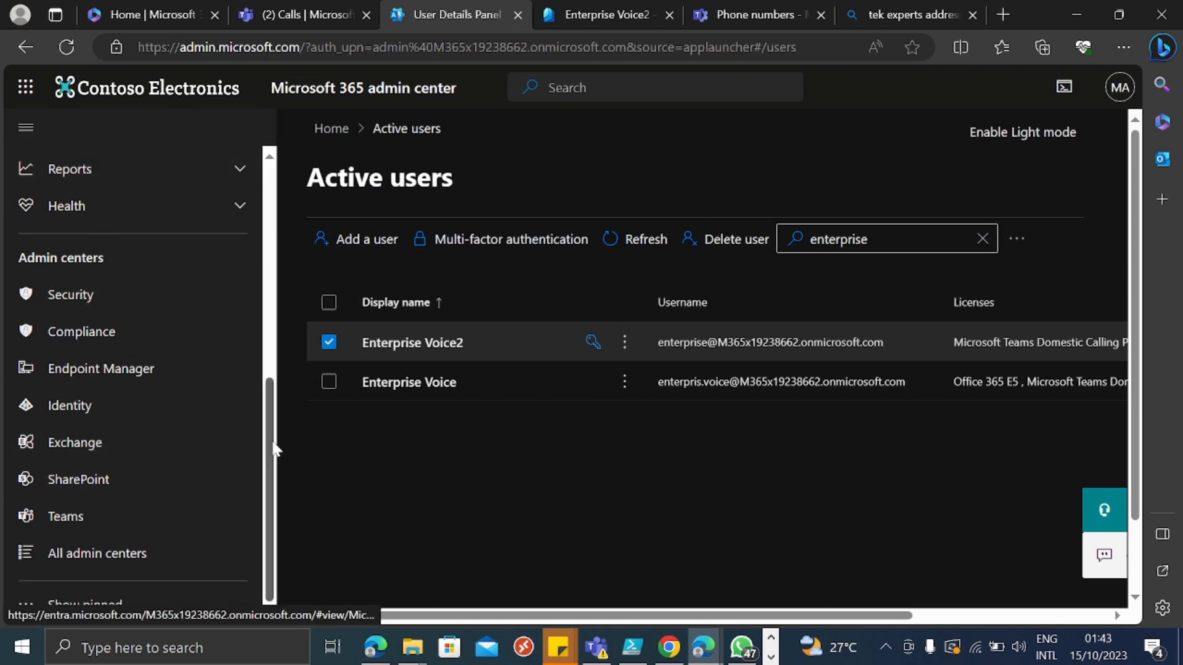
pyautogui.scroll(6, 120, 479)
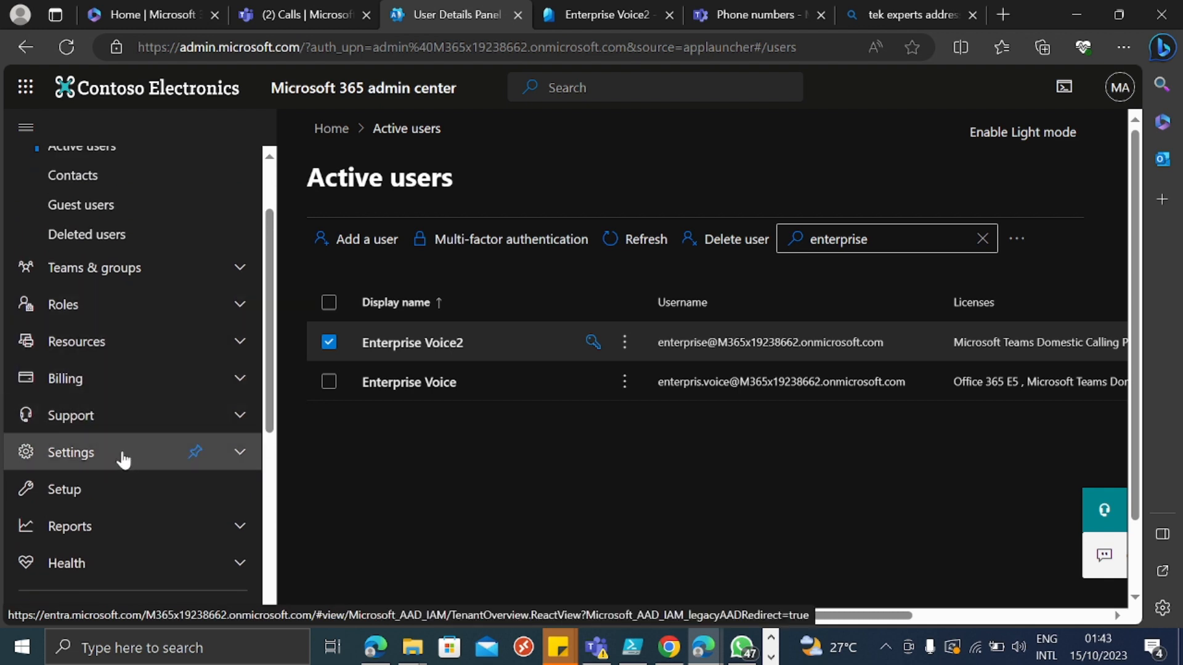
pyautogui.click(239, 454)
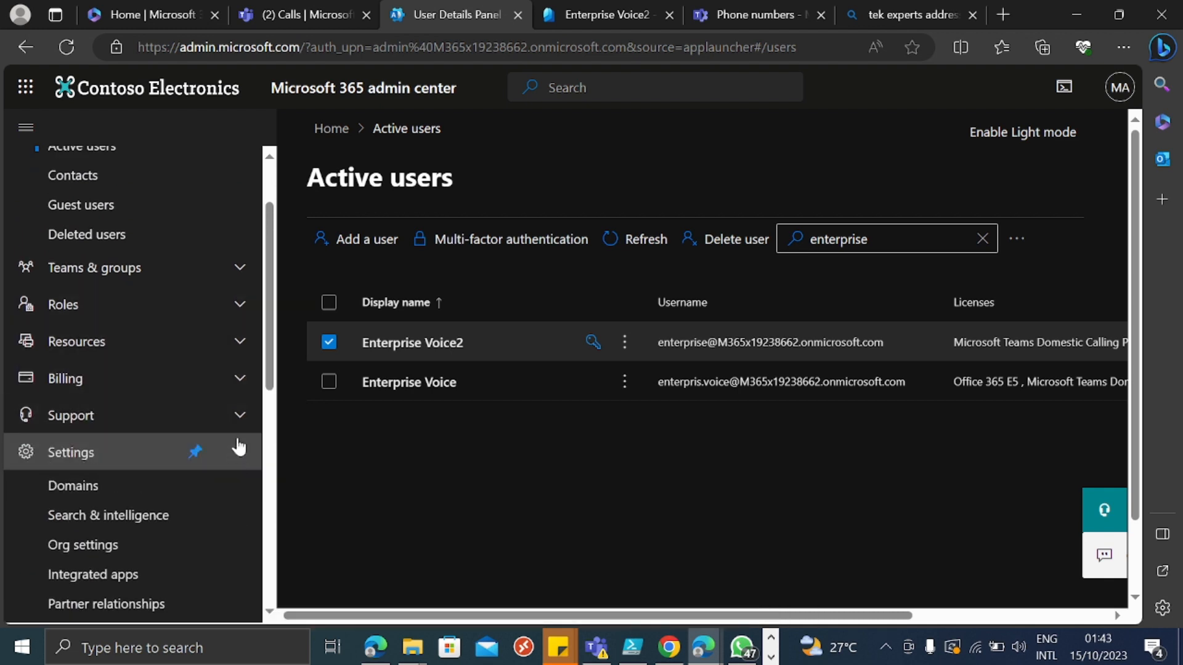
pyautogui.click(122, 546)
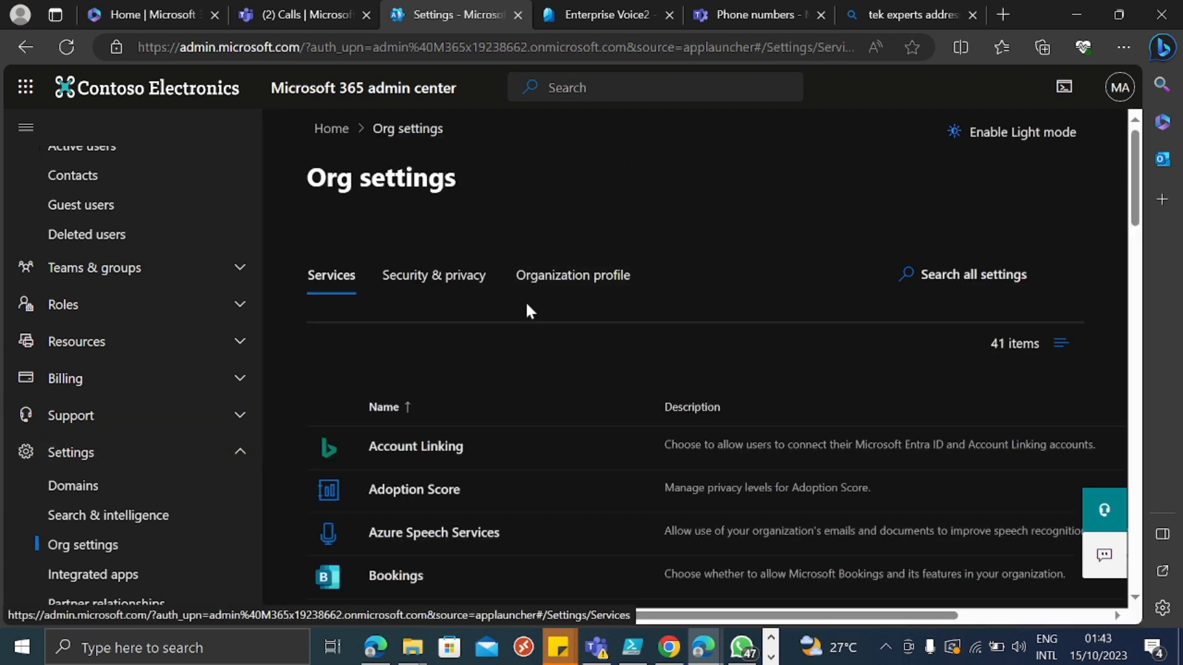
pyautogui.click(555, 279)
# Open the Organization information, examine the organization's address and country or region, and close it without changes
pyautogui.scroll(-2, 656, 209)
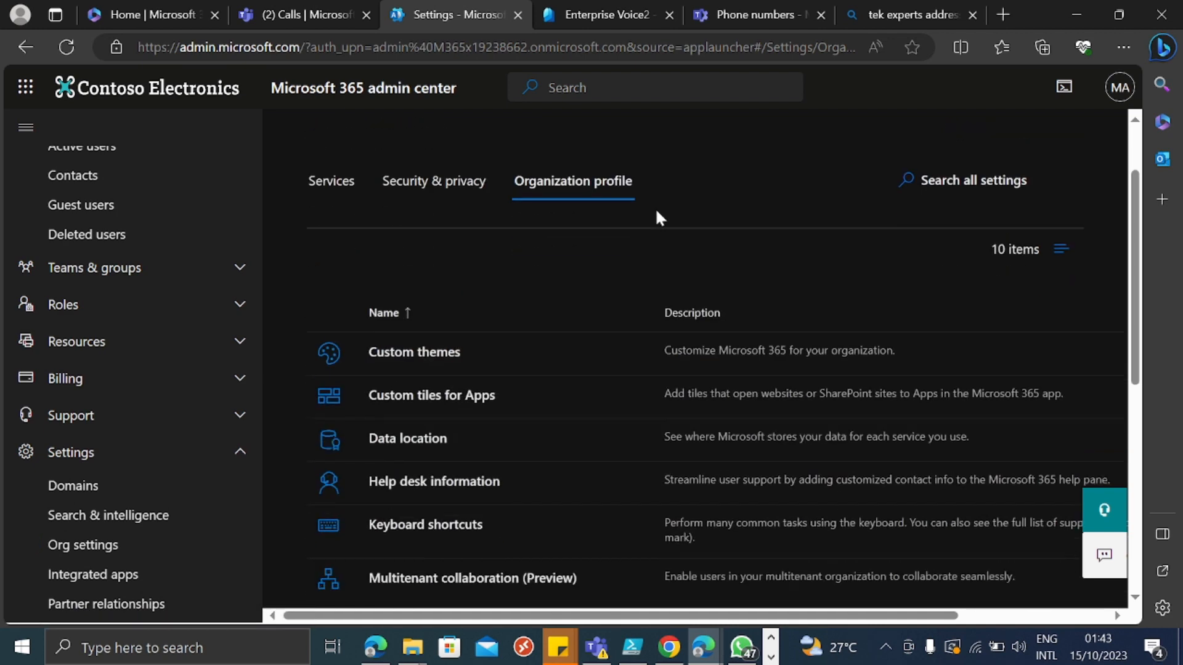
pyautogui.scroll(3, 592, 317)
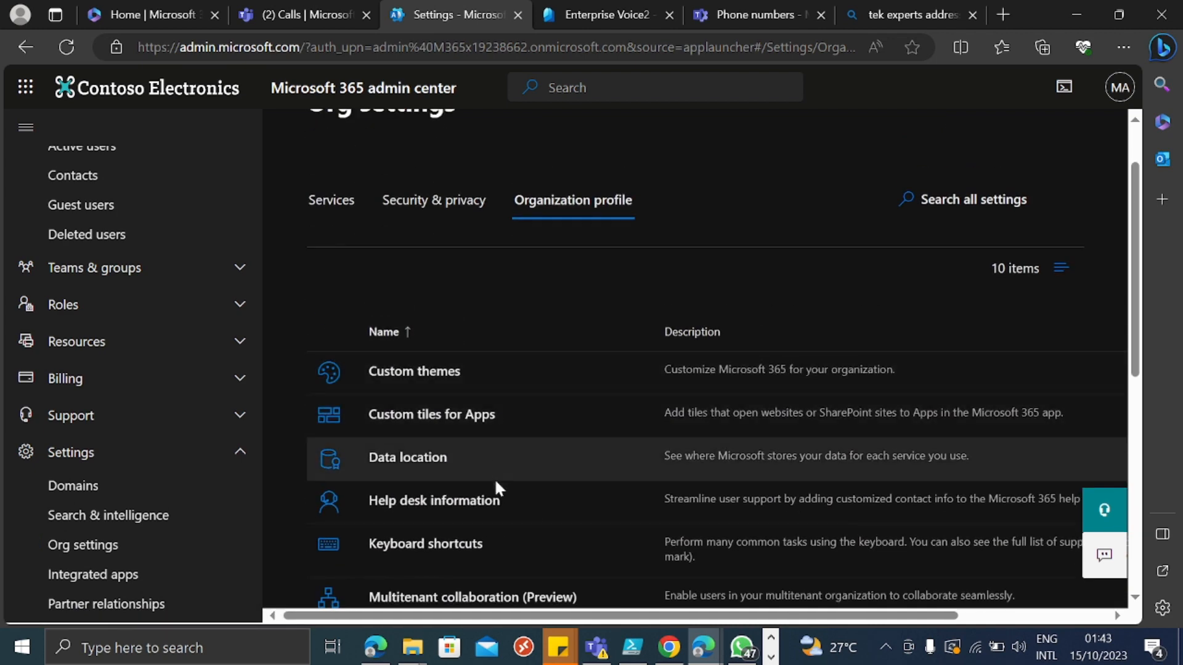
pyautogui.scroll(-3, 495, 493)
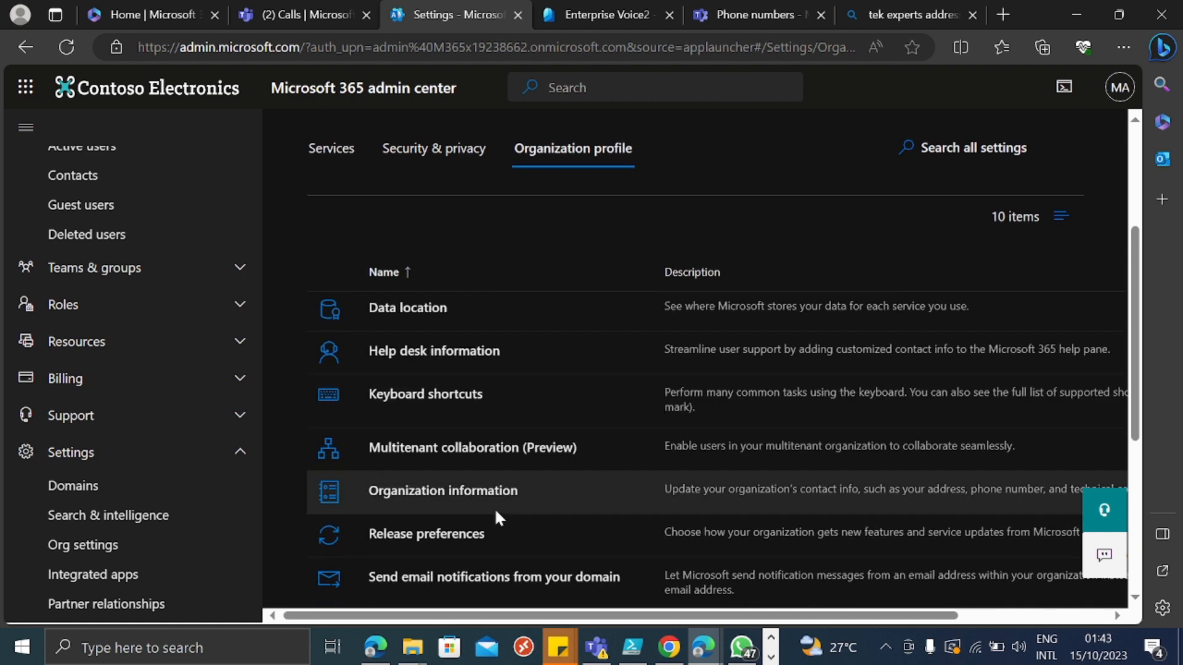
pyautogui.click(471, 491)
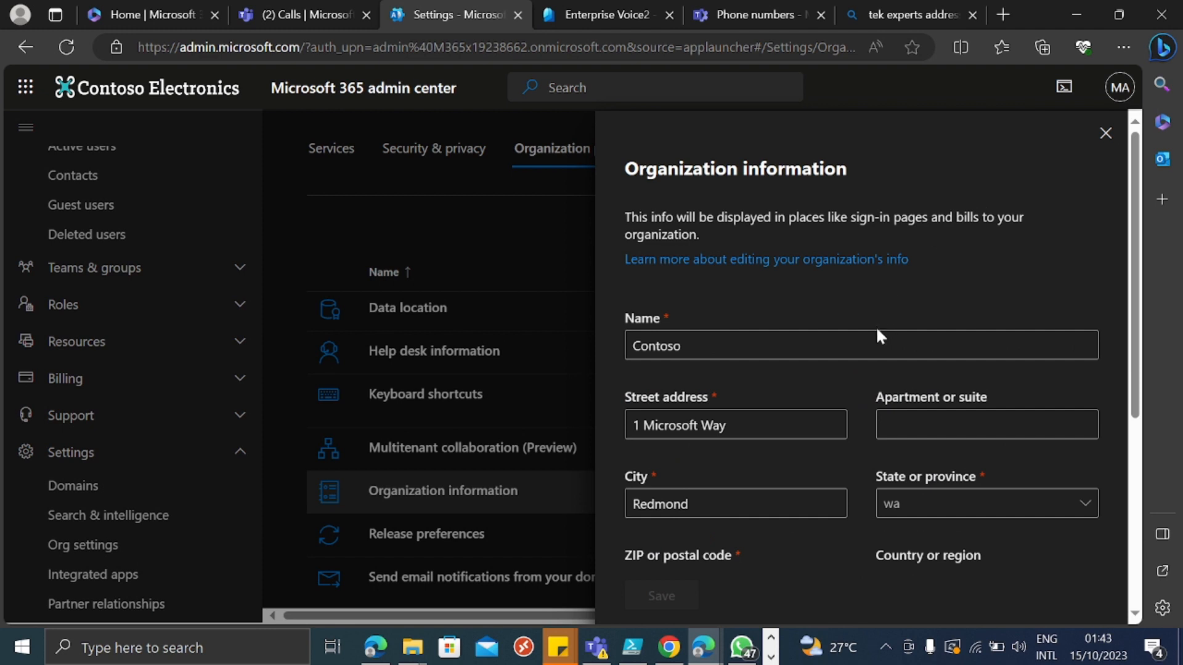
pyautogui.scroll(-1, 827, 395)
pyautogui.scroll(-1, 827, 399)
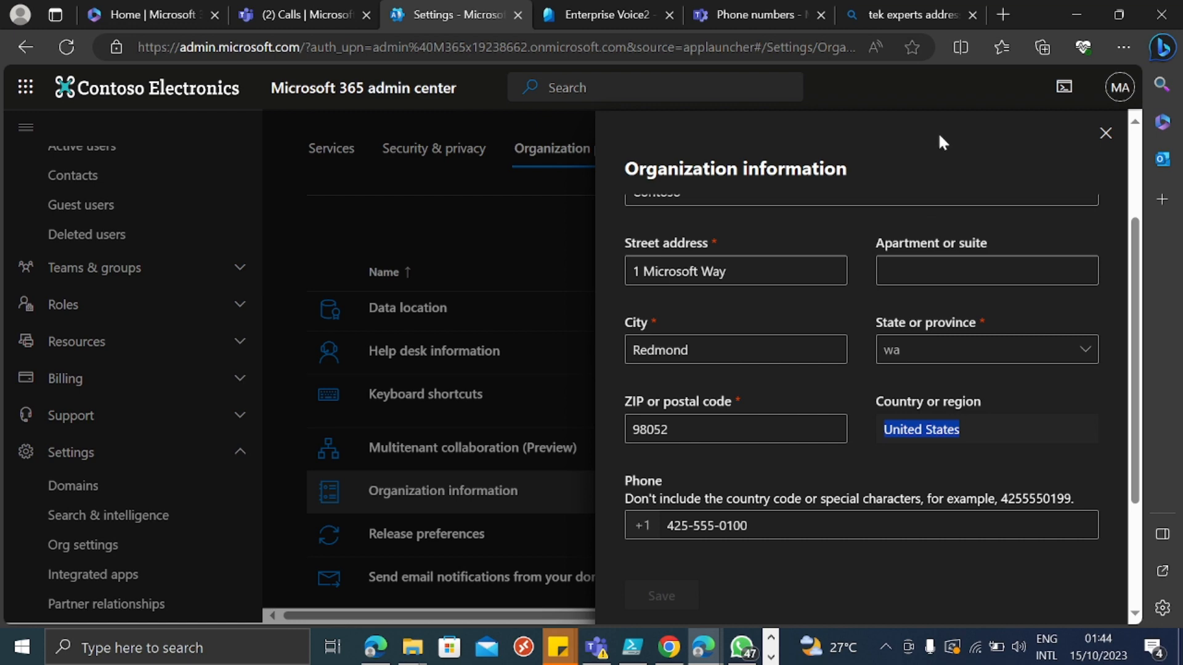
pyautogui.click(1106, 133)
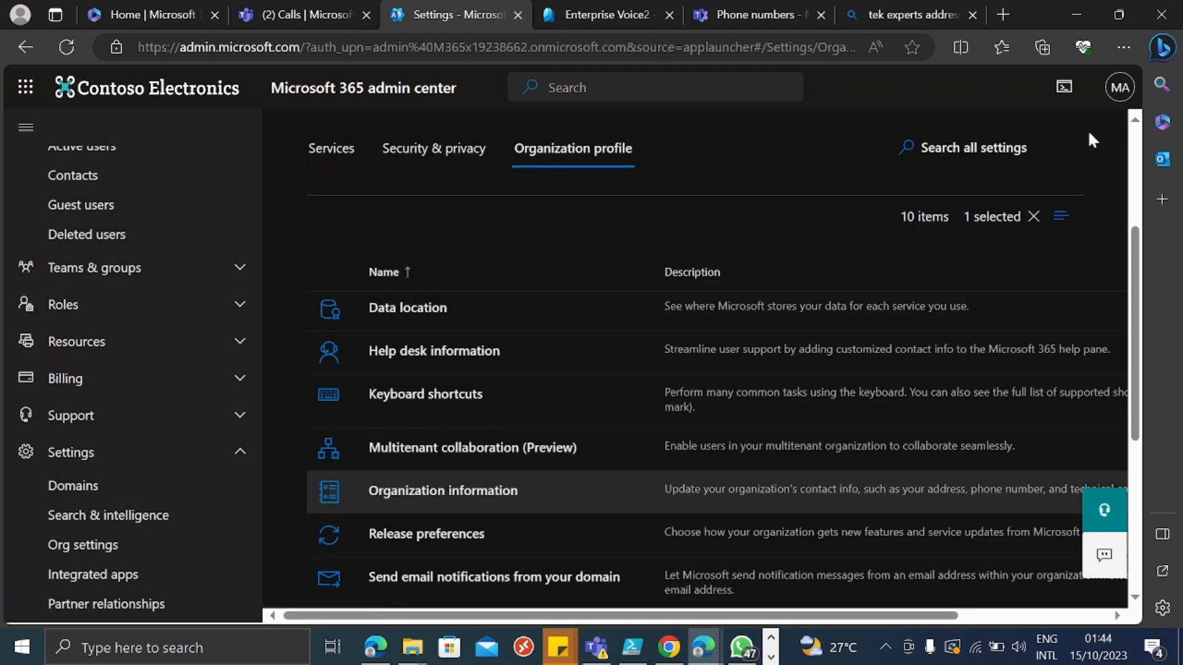
# Switch to Windows PowerShell ISE, check the EnterpriseVoiceEnabled property in Enterprise Voice's Get-CsOnlineUser output, and minimize the window
pyautogui.click(633, 653)
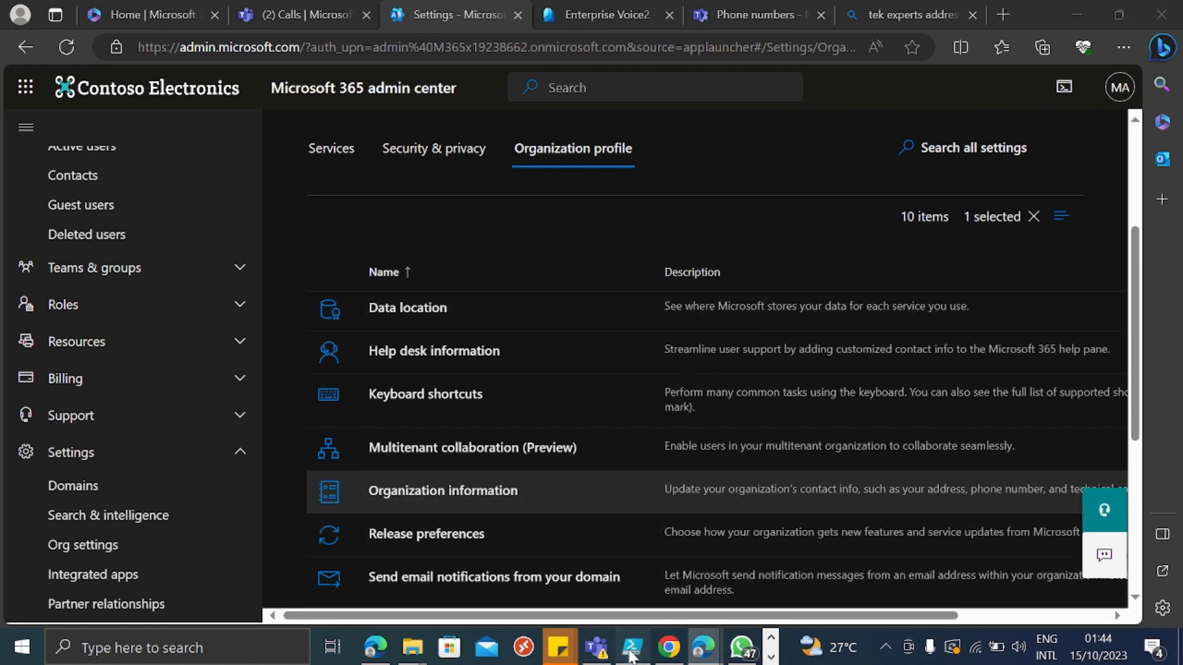
pyautogui.scroll(2, 592, 455)
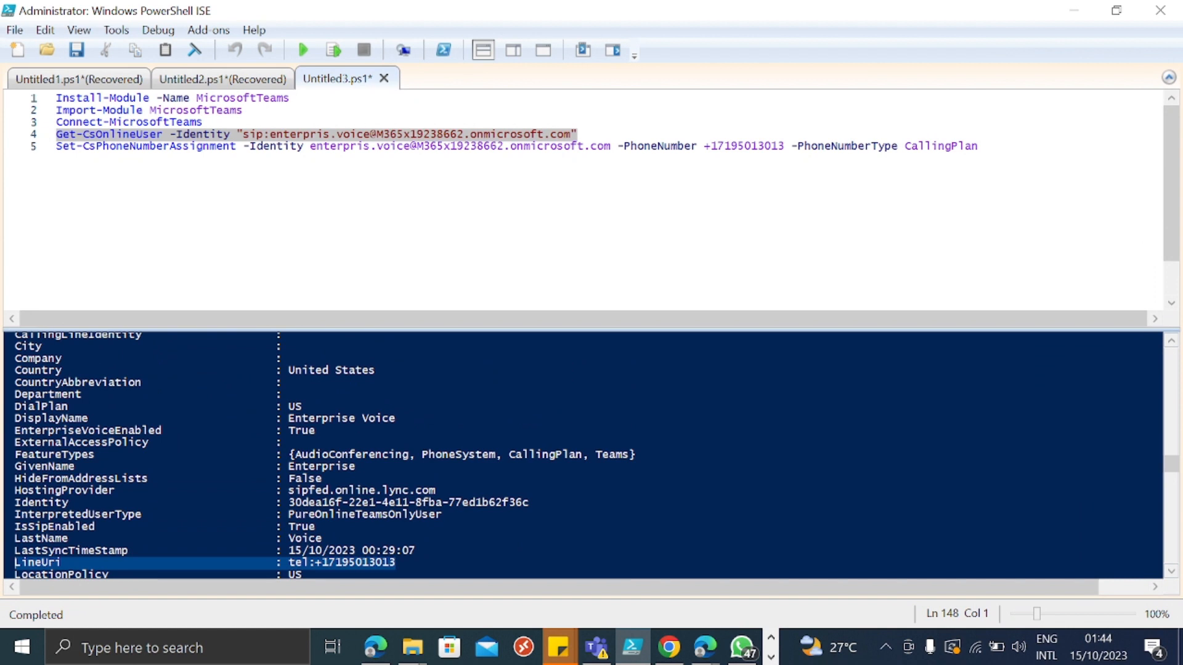
pyautogui.moveTo(317, 432); pyautogui.dragTo(25, 422)
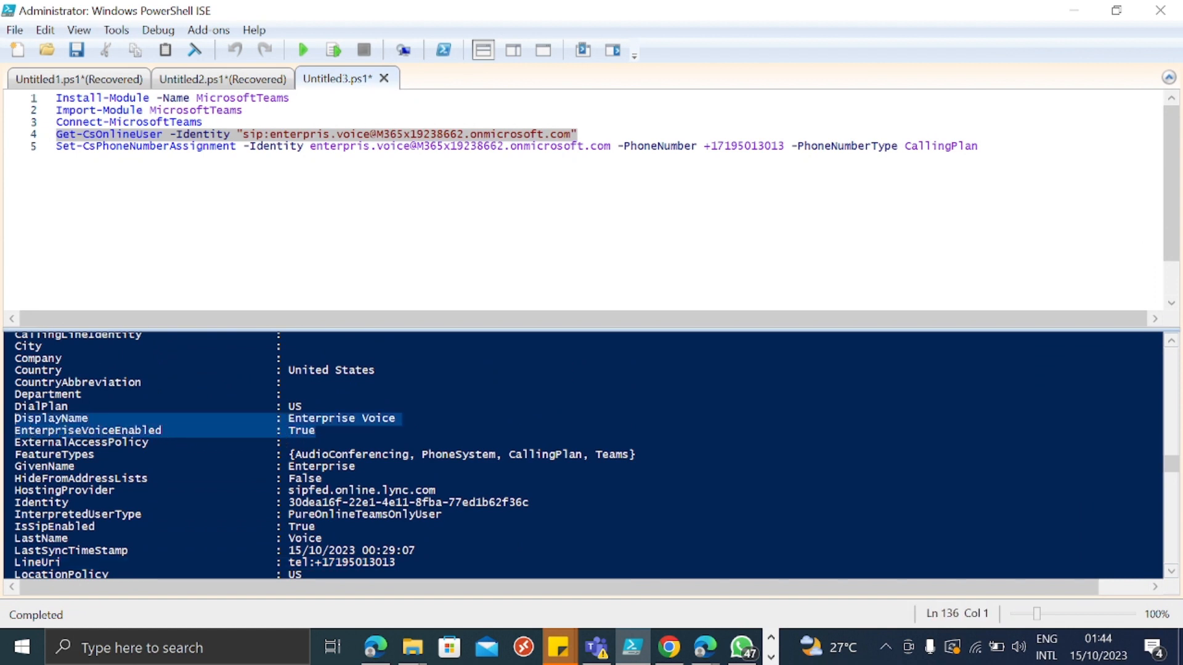
pyautogui.click(271, 122)
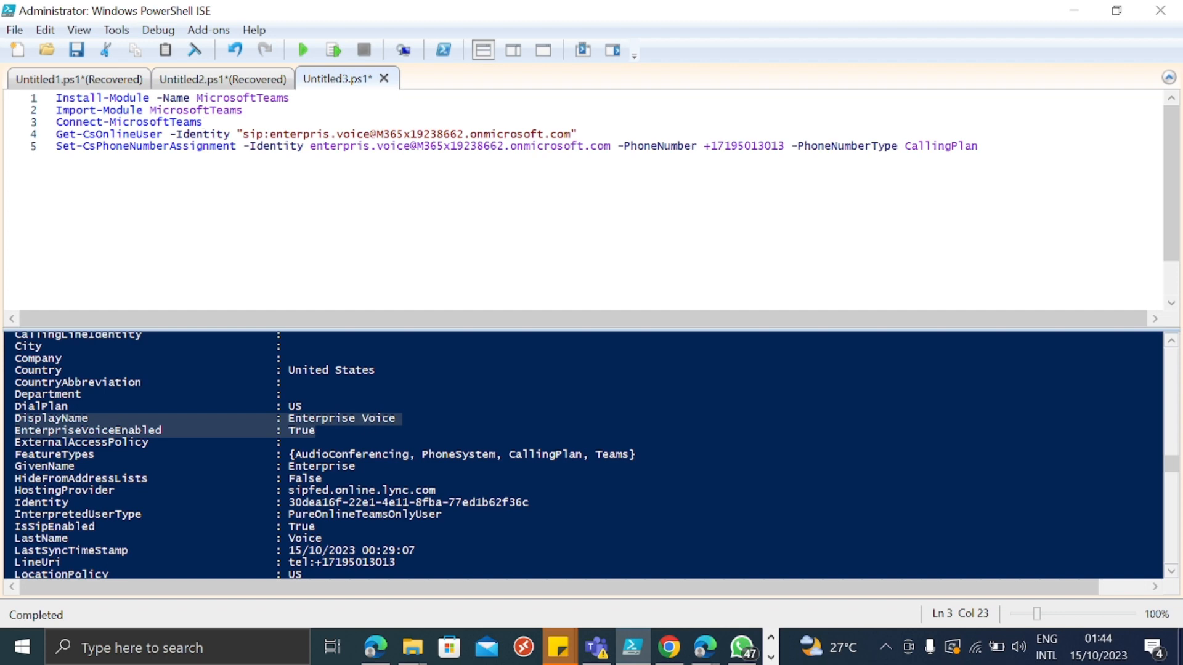
pyautogui.click(1073, 10)
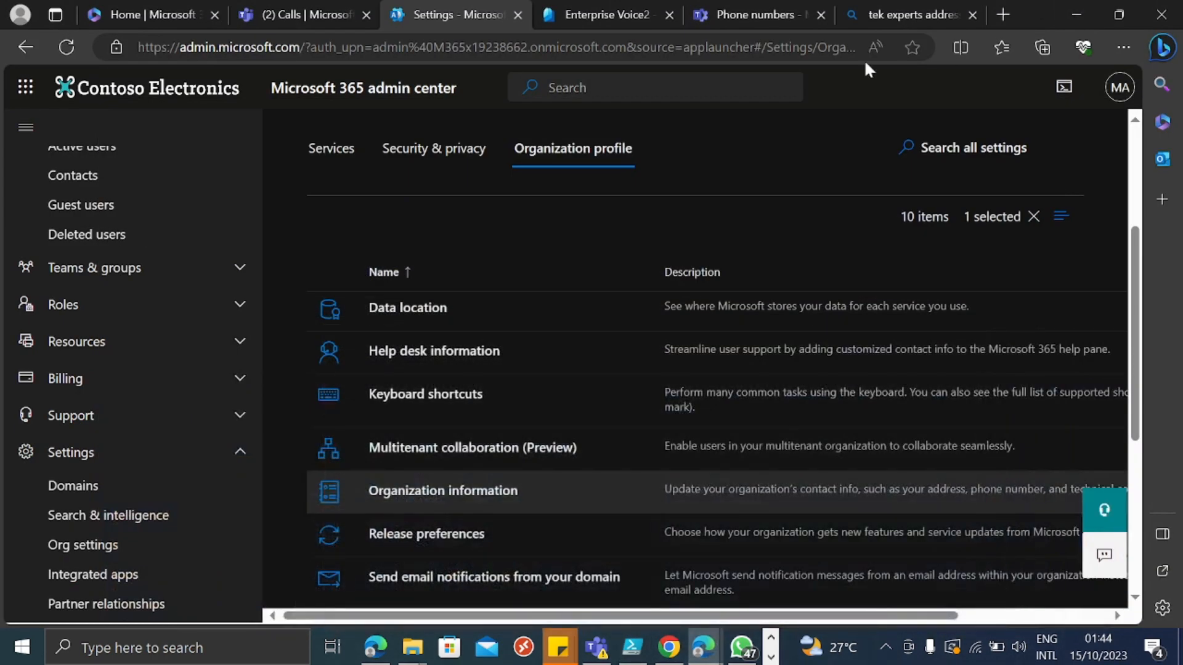
# Switch to Google Chrome and search the web for "enable enterprise voice powershell" in a new tab
pyautogui.click(1003, 16)
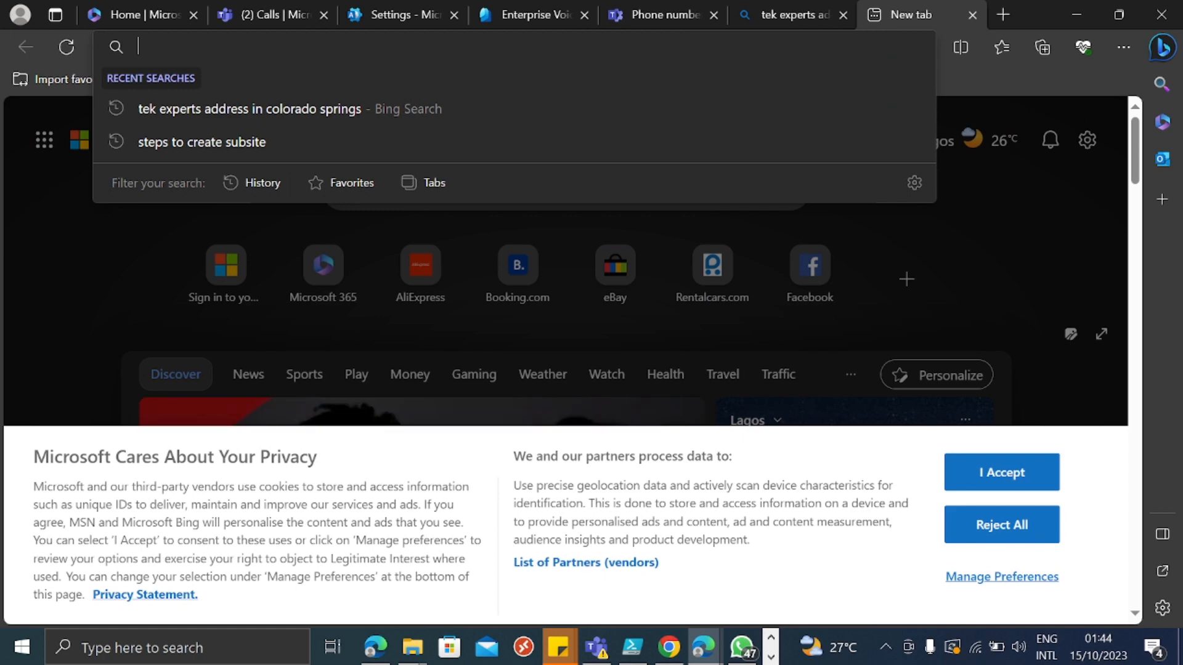
pyautogui.click(669, 647)
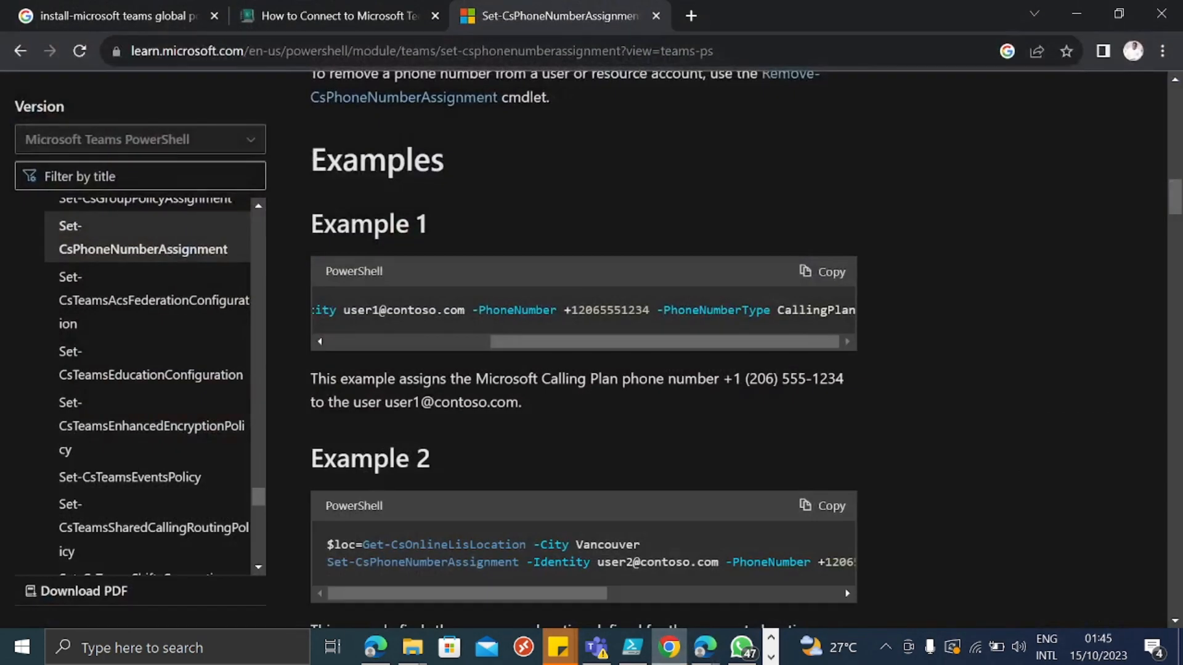
pyautogui.click(691, 15)
pyautogui.click(592, 51)
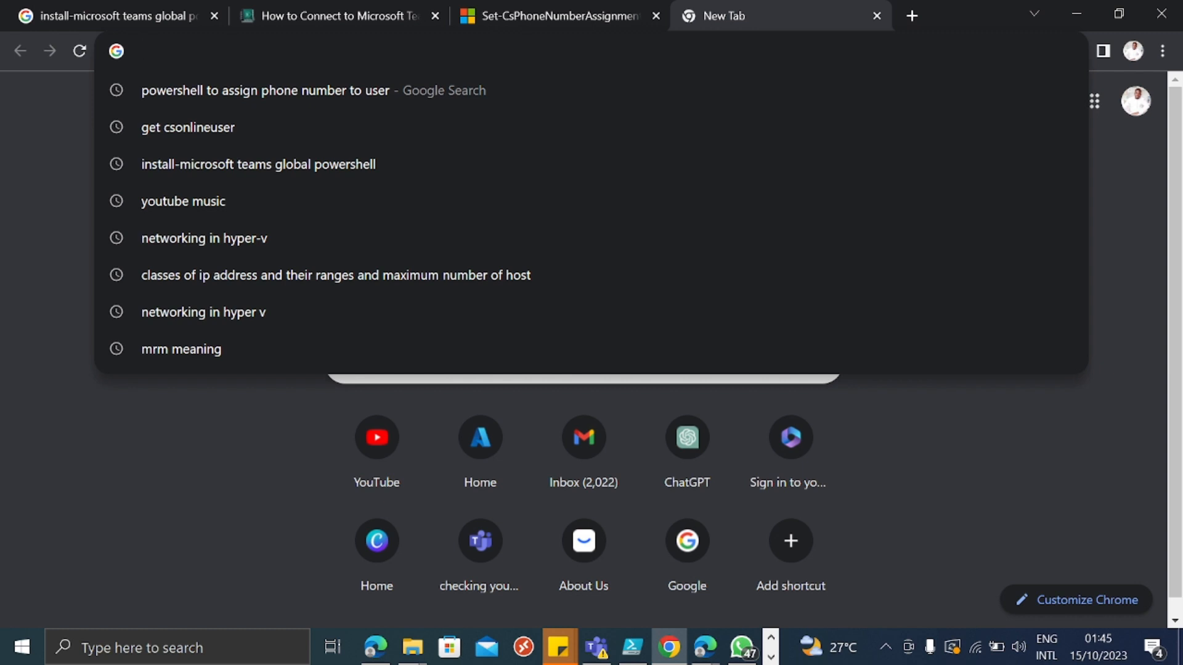
pyautogui.write('enab')
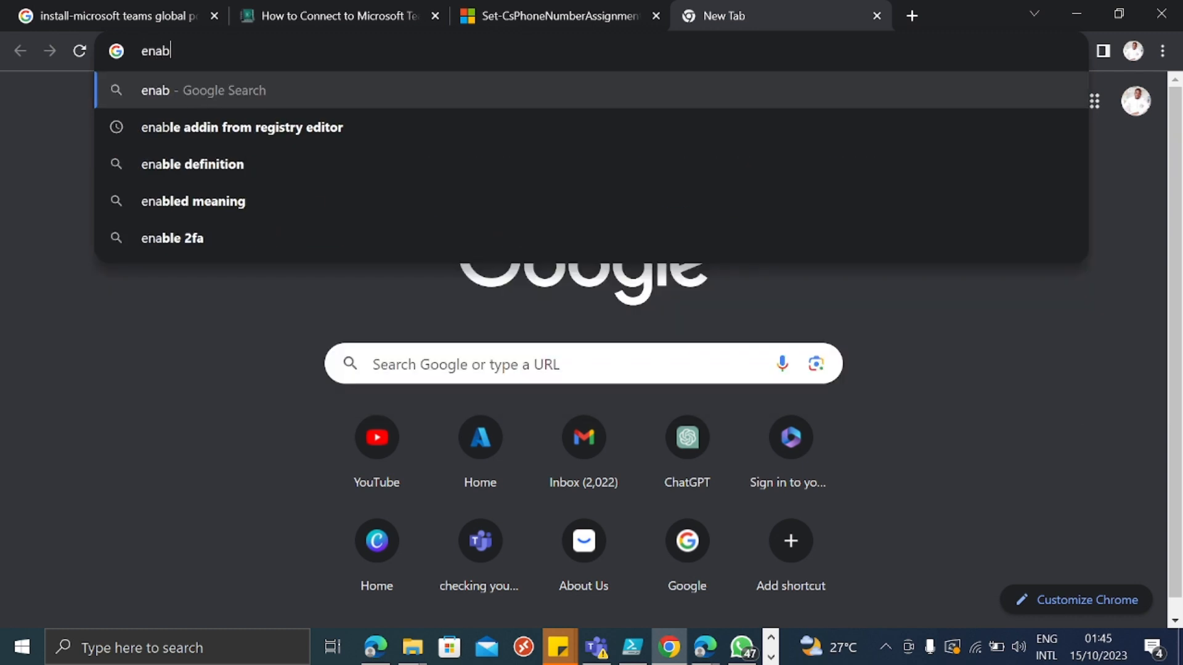
pyautogui.write('le enterp')
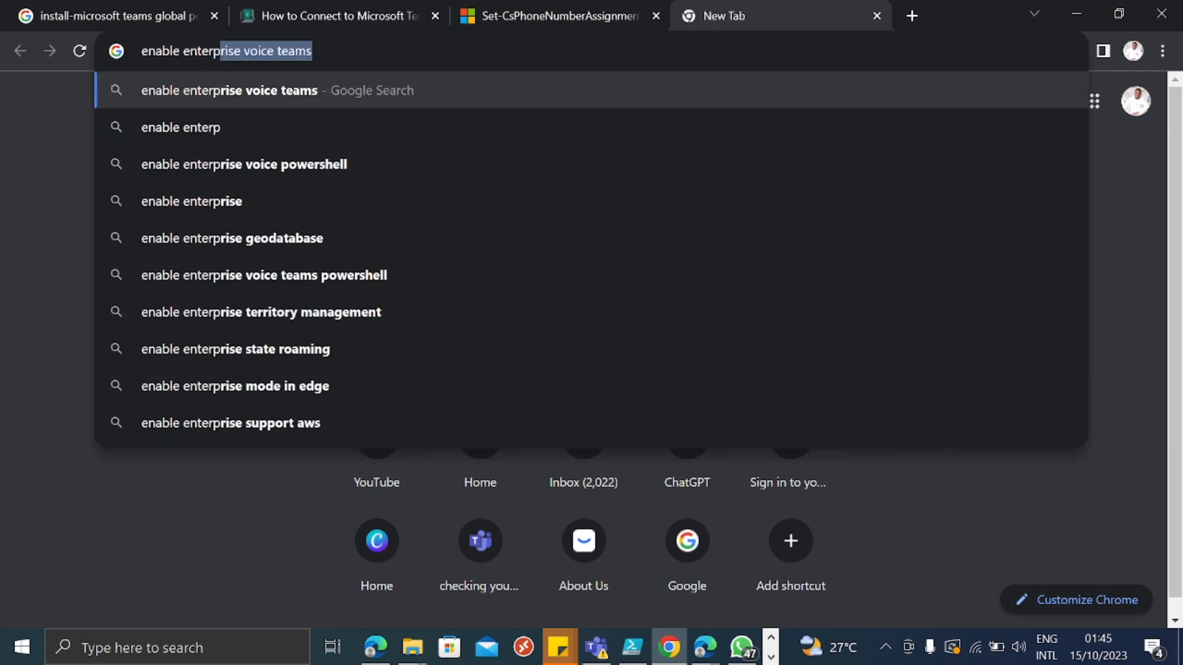
pyautogui.write('rise voi')
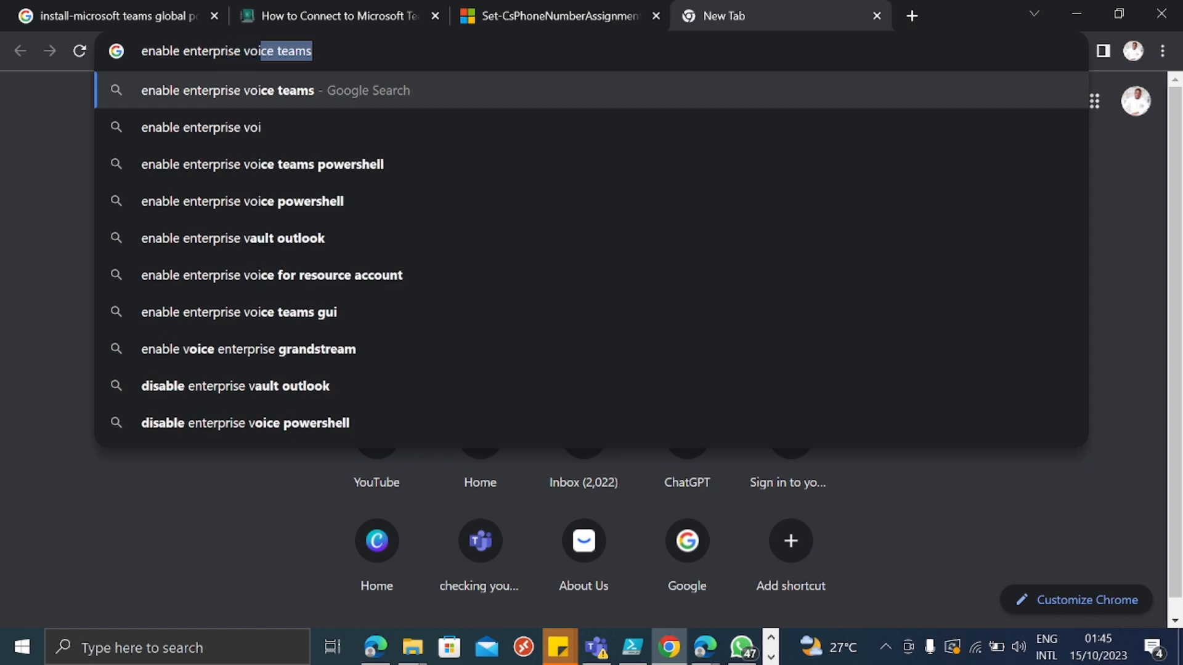
pyautogui.write('ce powershell')
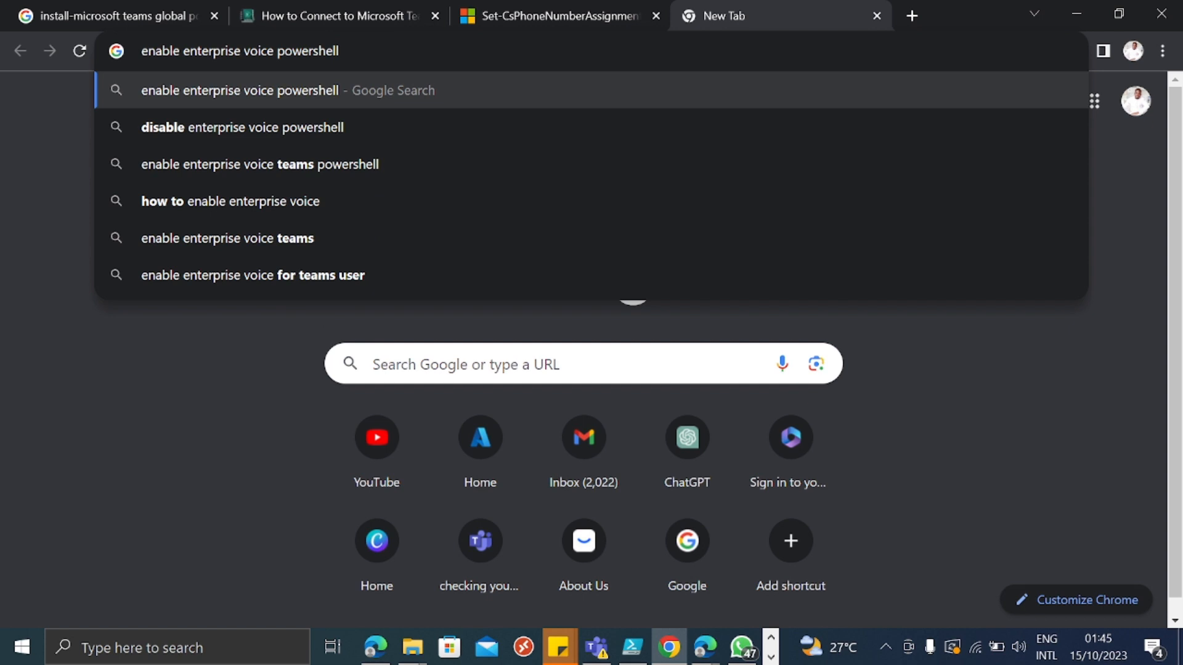
pyautogui.press('Return')
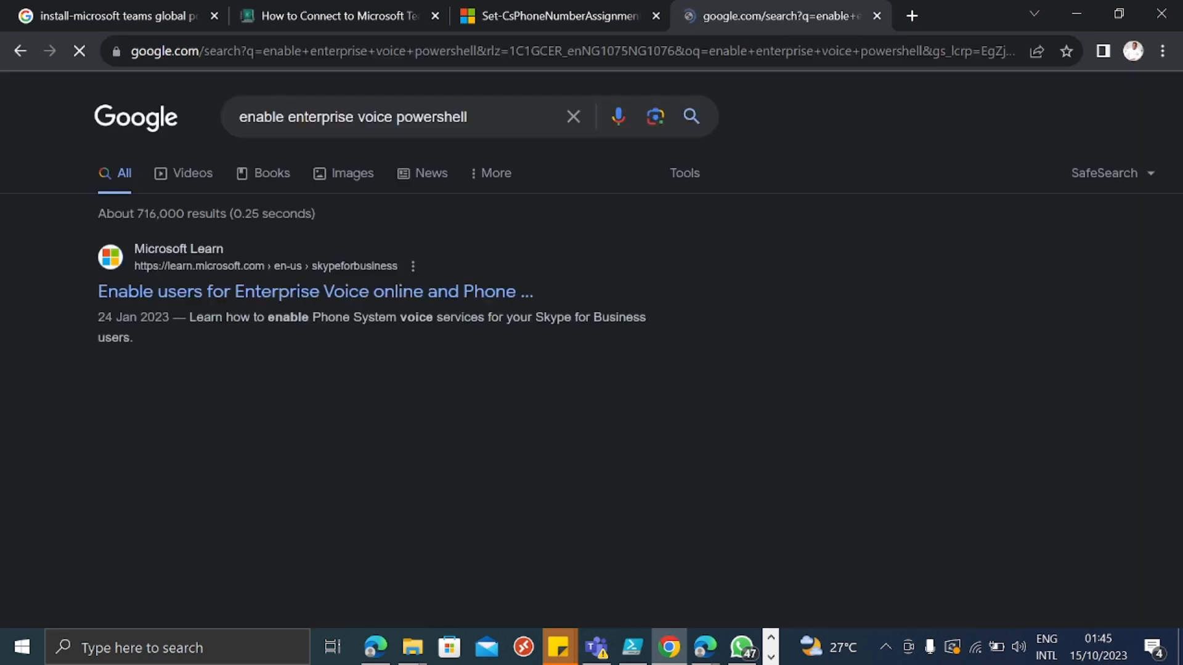
# Open the Microsoft Learn article on enabling users for Enterprise Voice in a new tab and examine its Set-CsUser command
pyautogui.click(241, 292)
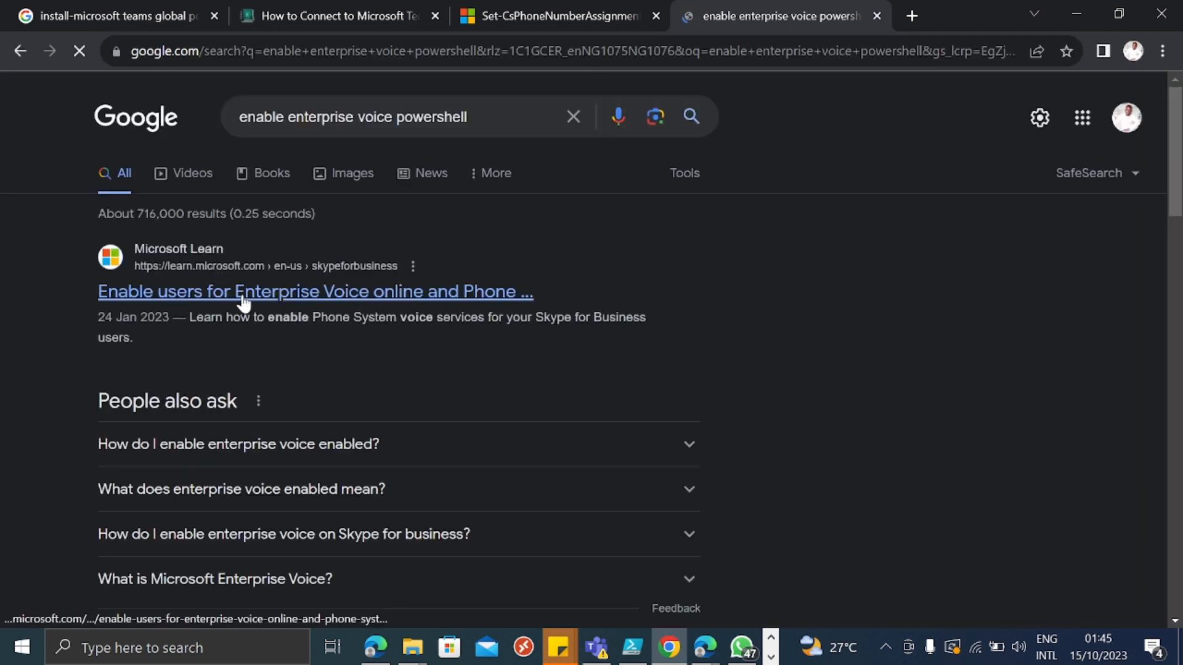
pyautogui.rightClick(242, 295)
pyautogui.click(311, 307)
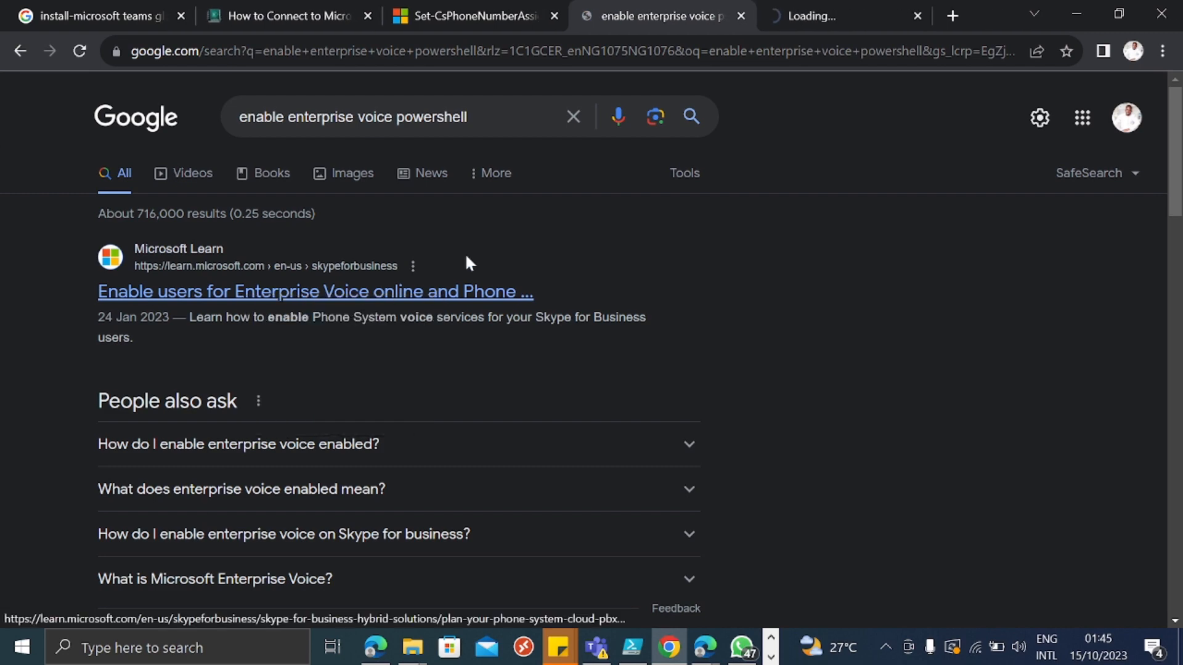
pyautogui.click(832, 15)
pyautogui.scroll(-5, 586, 339)
# Search for "setcsphonenumber assignment enterprisevoice enabled true" and open the Set-CsPhoneNumberAssignment result in a new tab
pyautogui.hotkey('ctrl', 'l')
pyautogui.write('setcsphone')
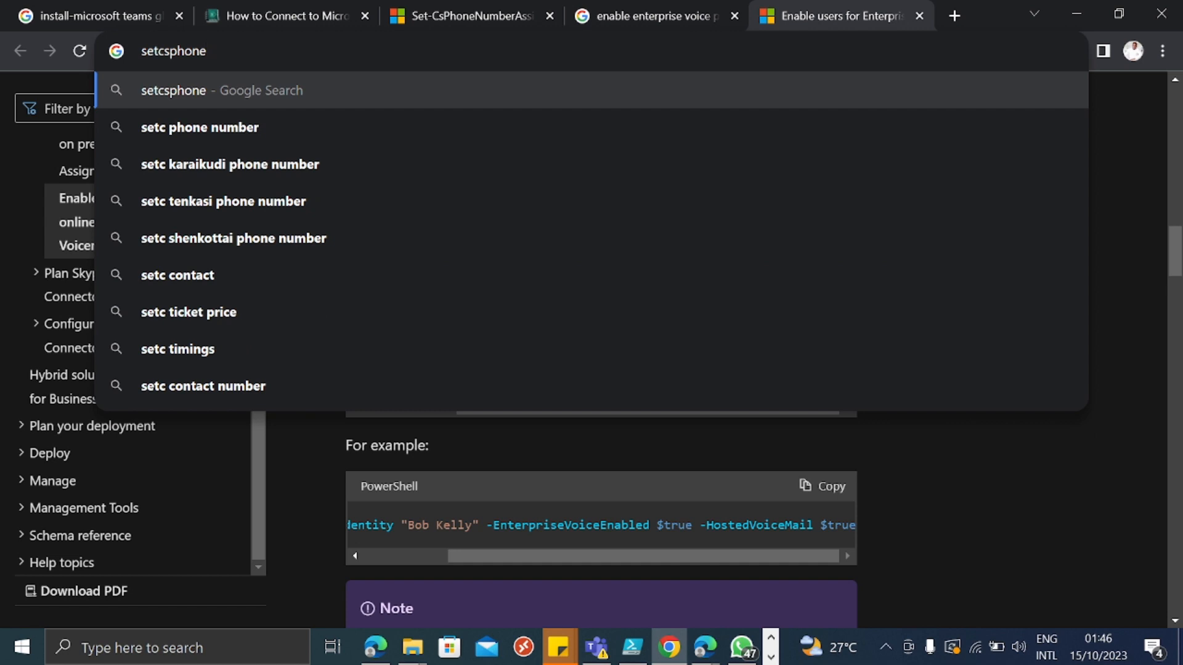
pyautogui.write('number')
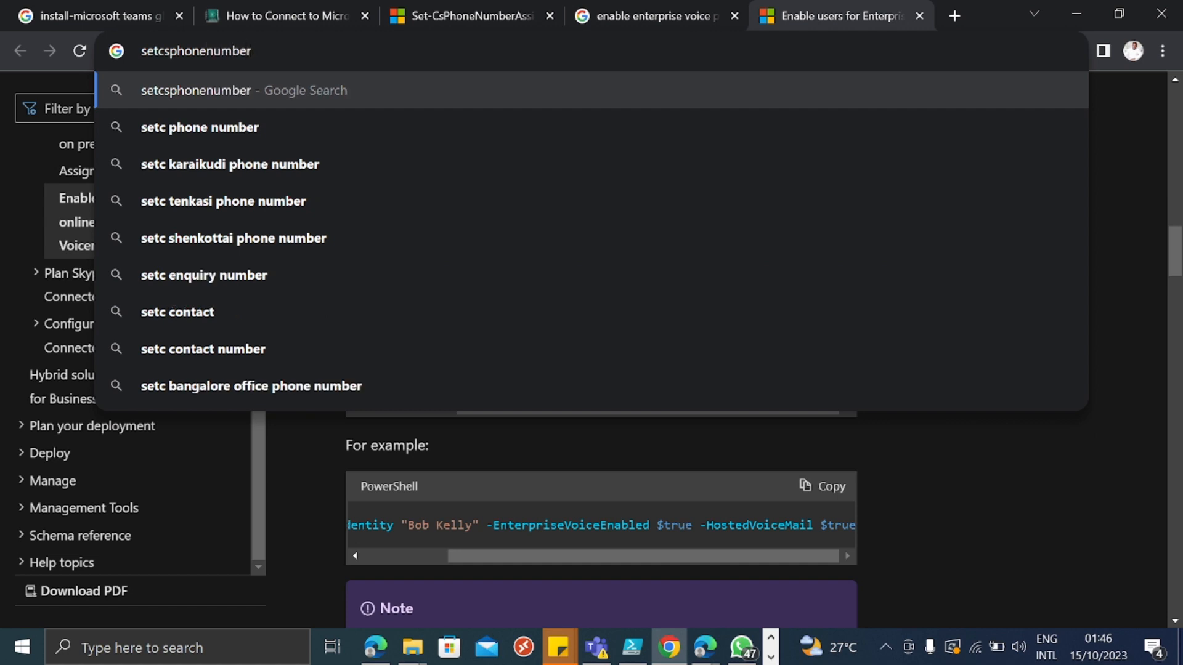
pyautogui.write(' assignmen')
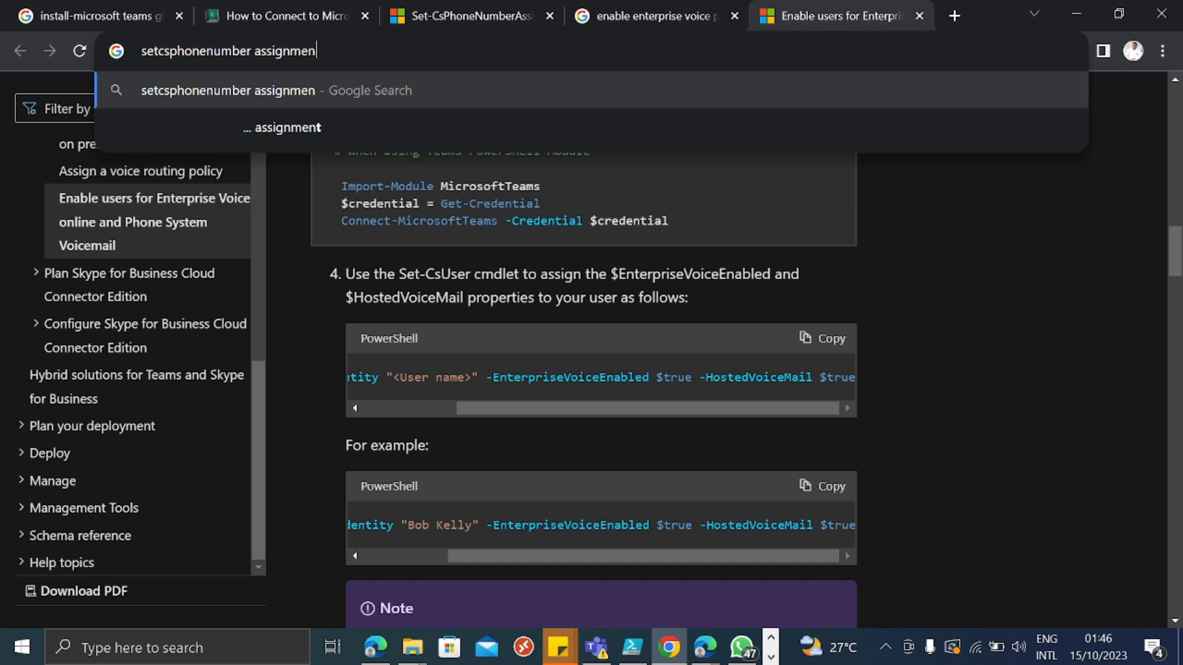
pyautogui.write('t enterpris')
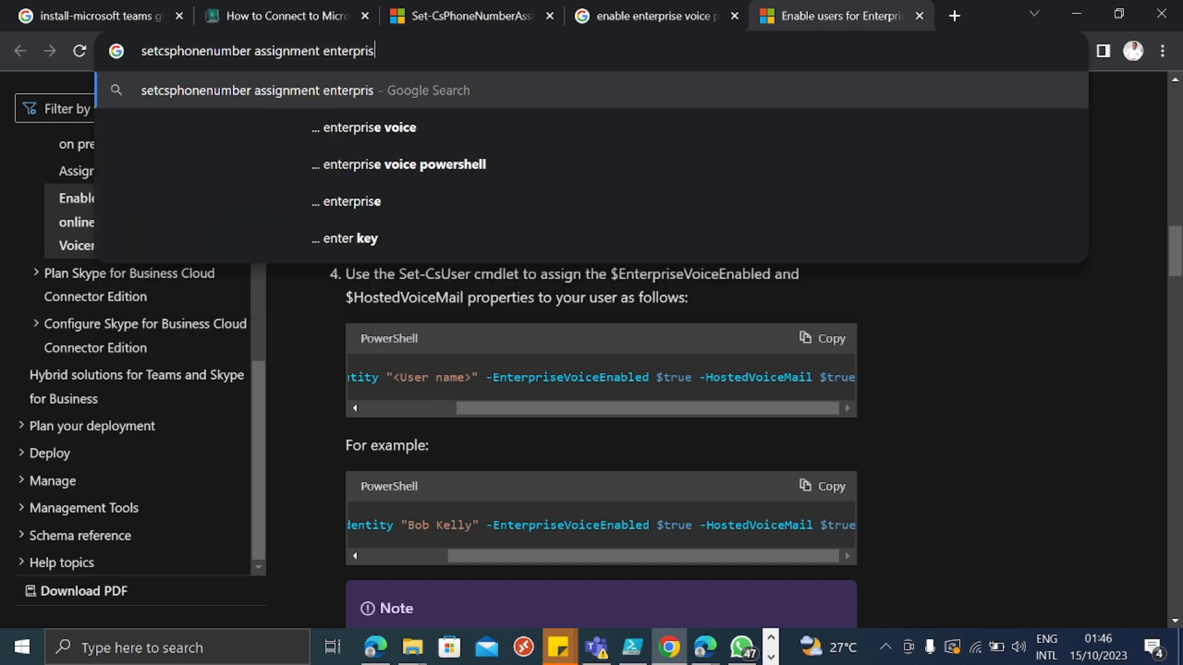
pyautogui.write('evoice en')
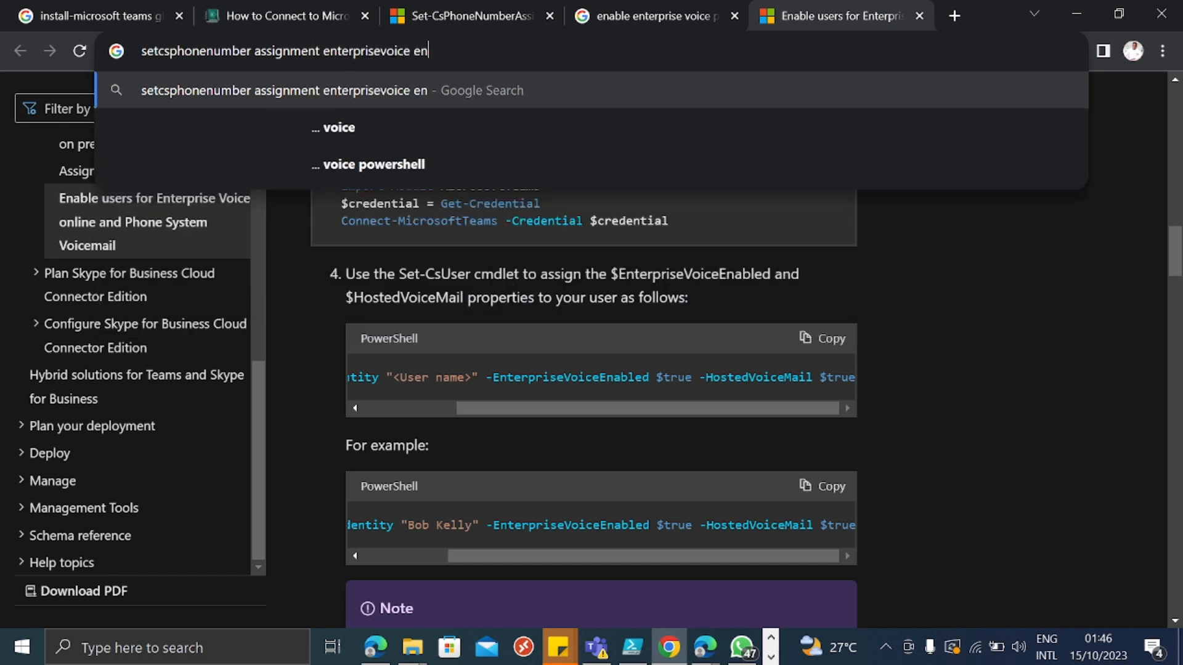
pyautogui.write('abled true')
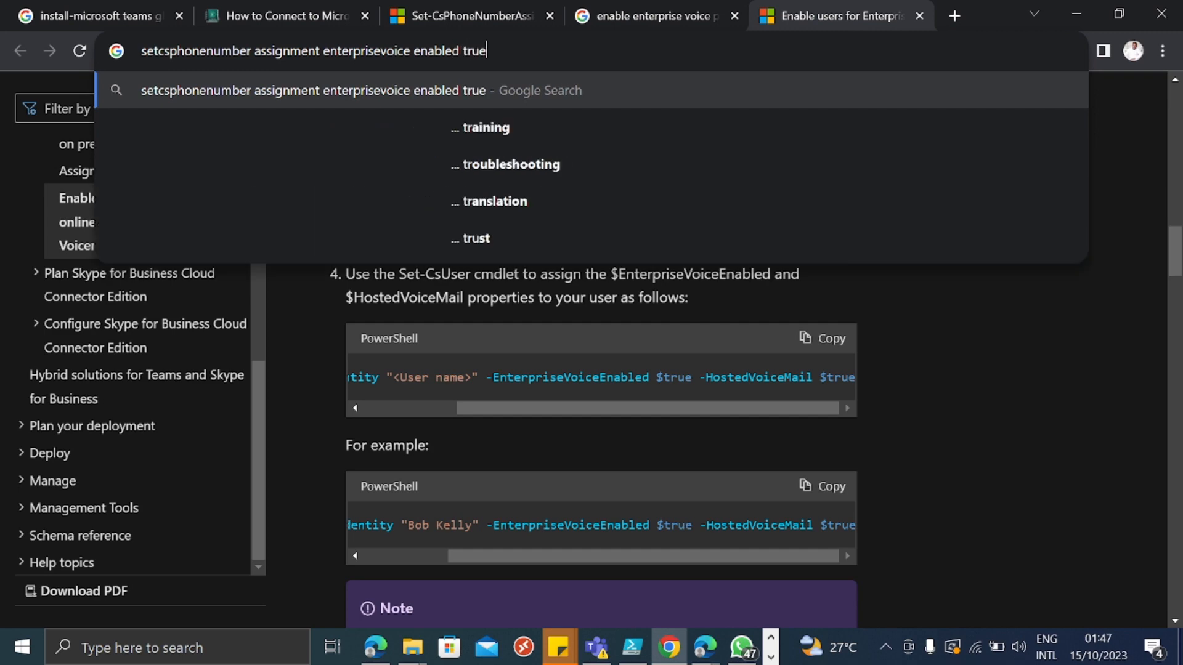
pyautogui.press('Return')
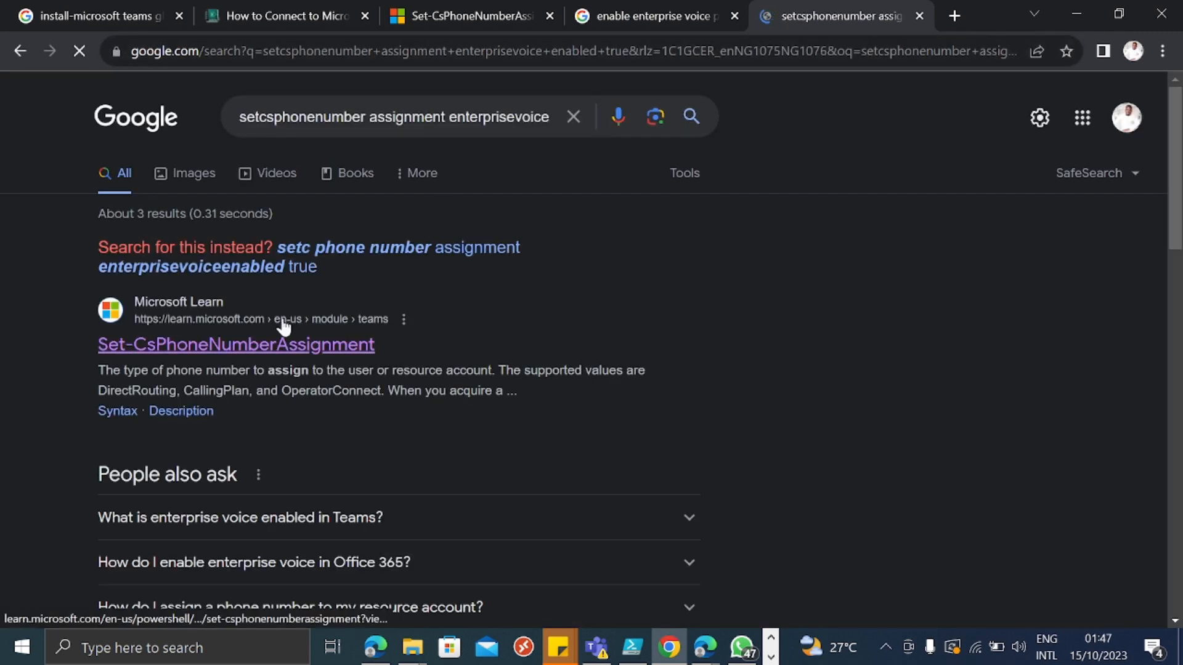
pyautogui.rightClick(304, 353)
pyautogui.click(328, 357)
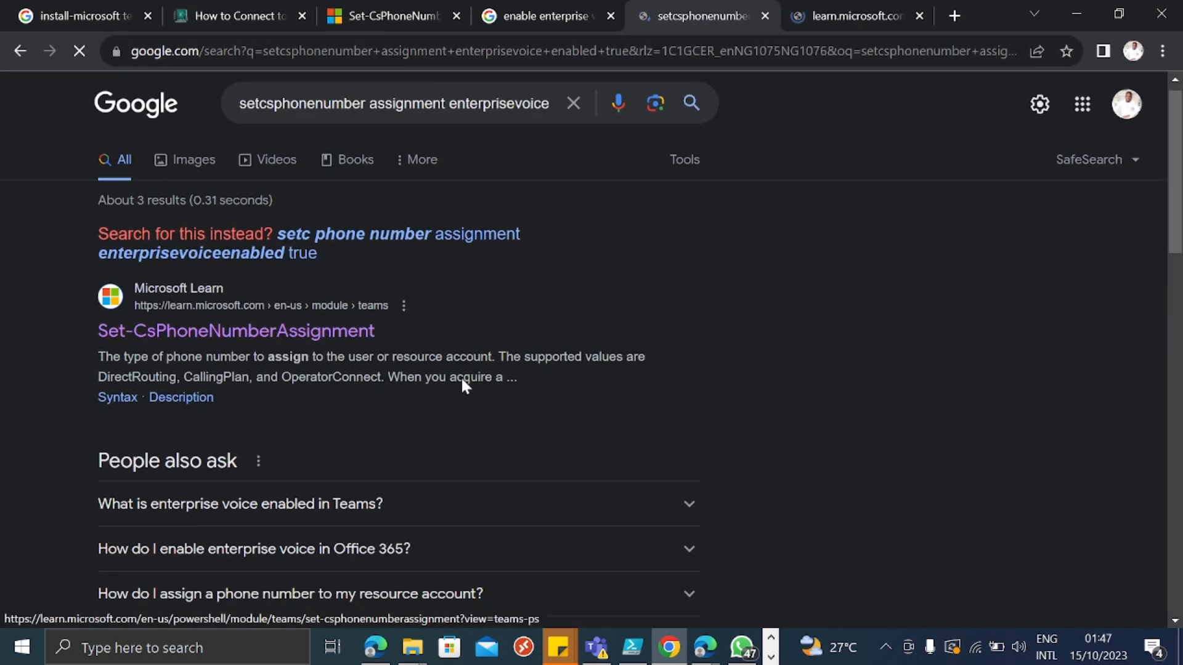
# Open the "Enable users for Direct Routing" article in a new tab and copy its Set-CsPhoneNumberAssignment command for enabling Enterprise Voice
pyautogui.scroll(-7, 463, 381)
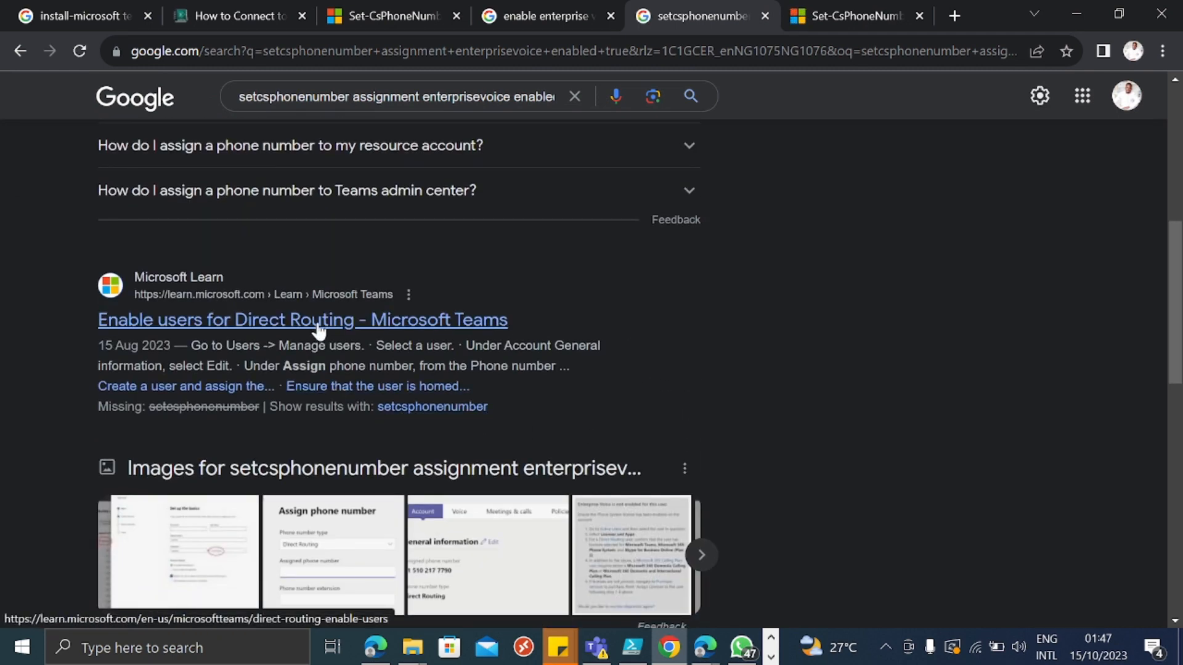
pyautogui.rightClick(318, 328)
pyautogui.click(431, 336)
pyautogui.moveTo(586, 276); pyautogui.dragTo(549, 275)
pyautogui.click(826, 208)
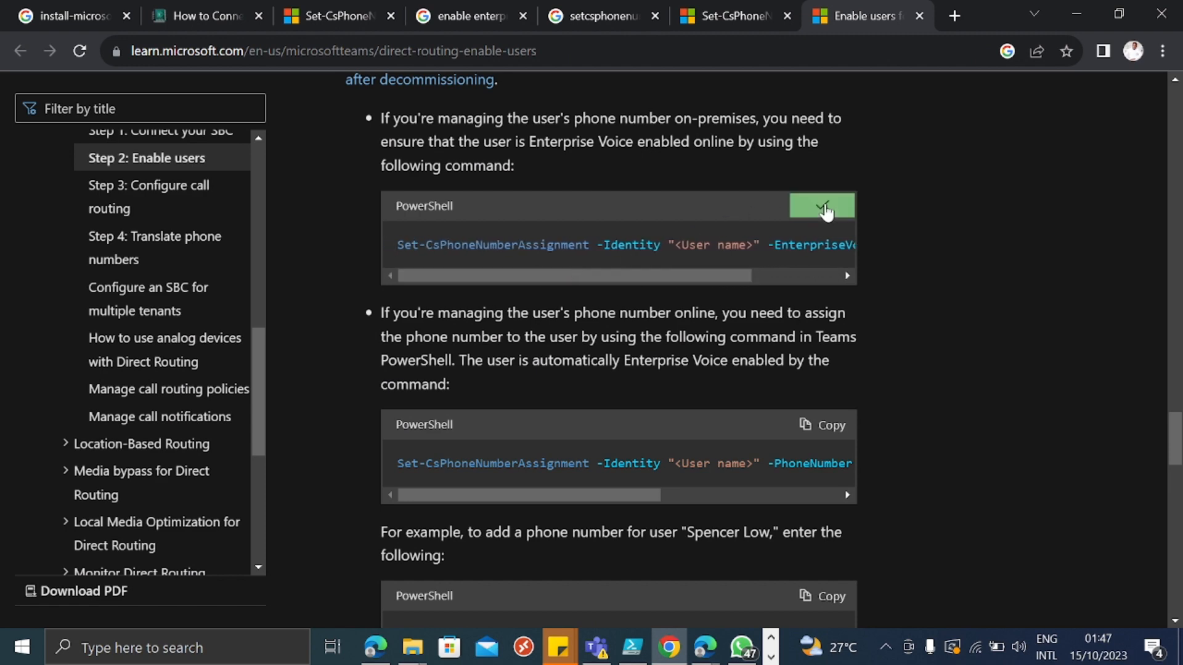
# Switch to Windows PowerShell ISE and paste the copied Set-CsPhoneNumberAssignment command on line 7 of the Untitled3.ps1 script
pyautogui.click(640, 652)
pyautogui.click(980, 146)
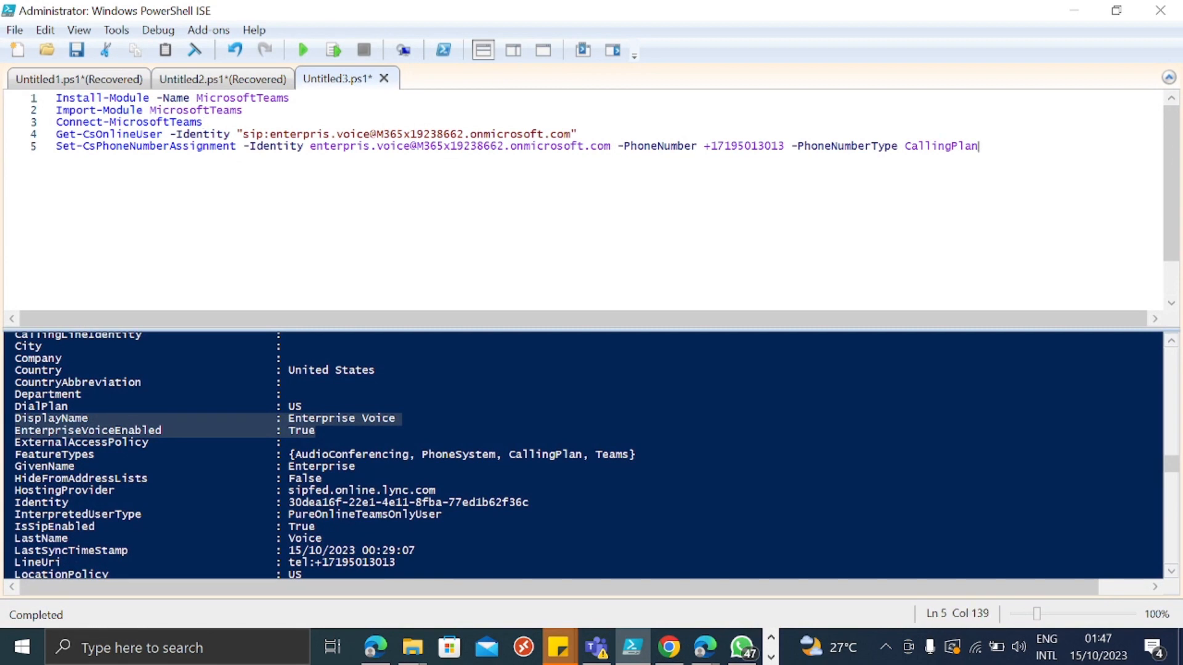
pyautogui.press('Return')
pyautogui.press('Return')
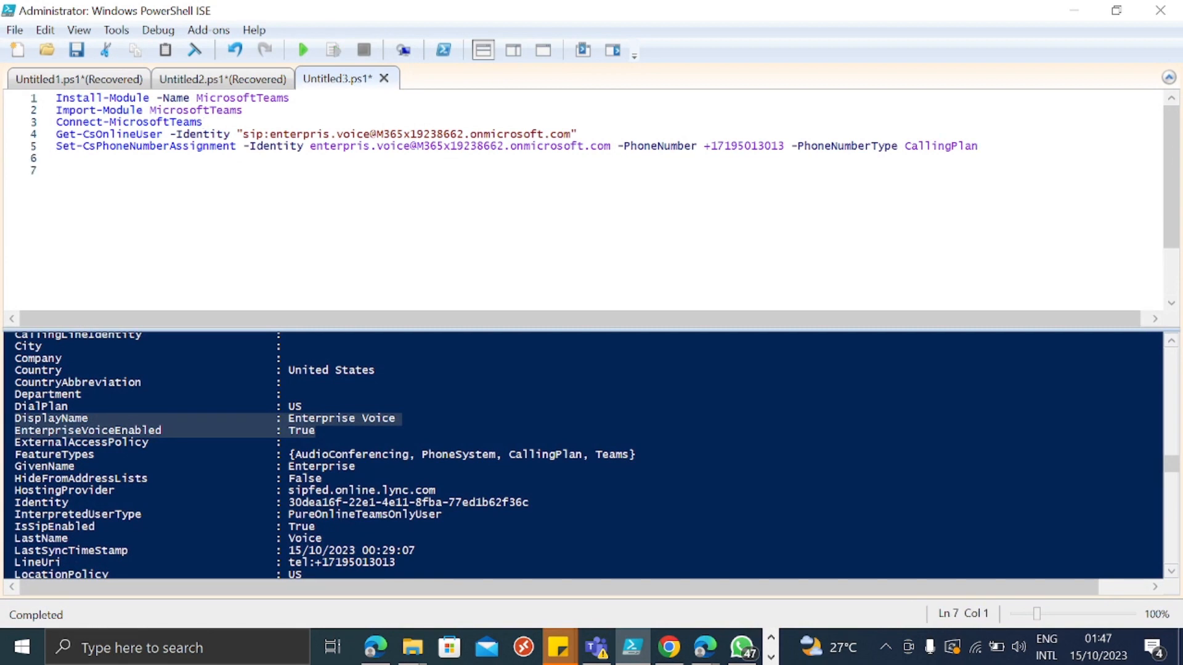
pyautogui.hotkey('ctrl', 'v')
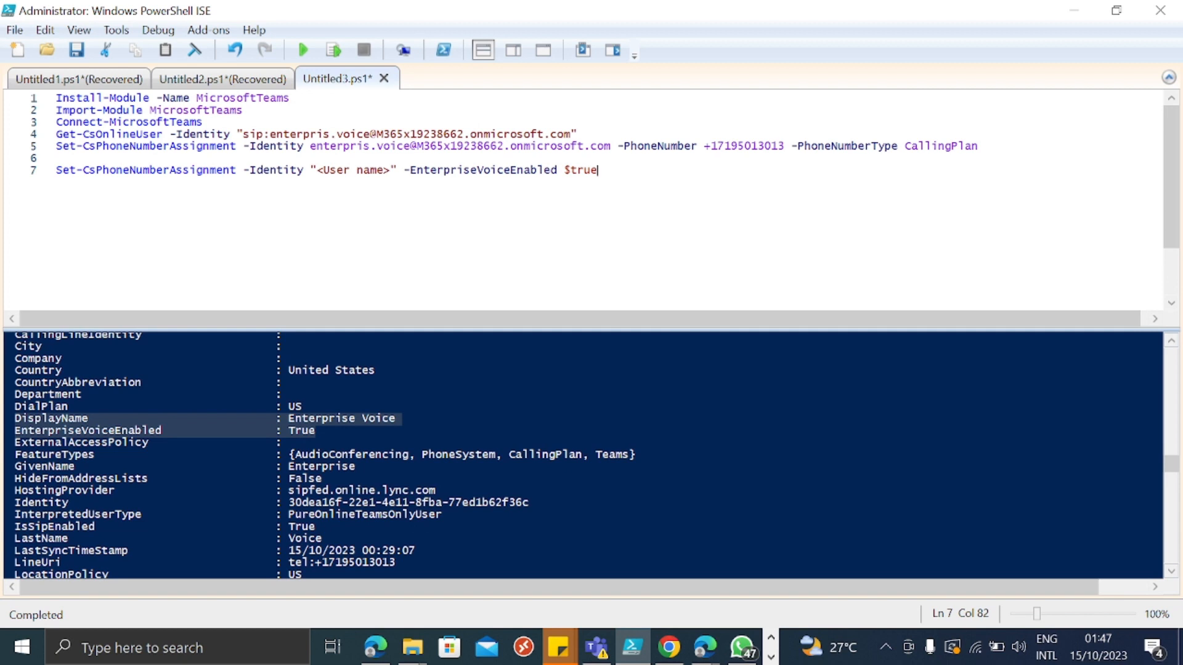
# Replace the <User name> placeholder on line 7 with the user's sign-in address copied from the line 5 command
pyautogui.moveTo(310, 146); pyautogui.dragTo(612, 146)
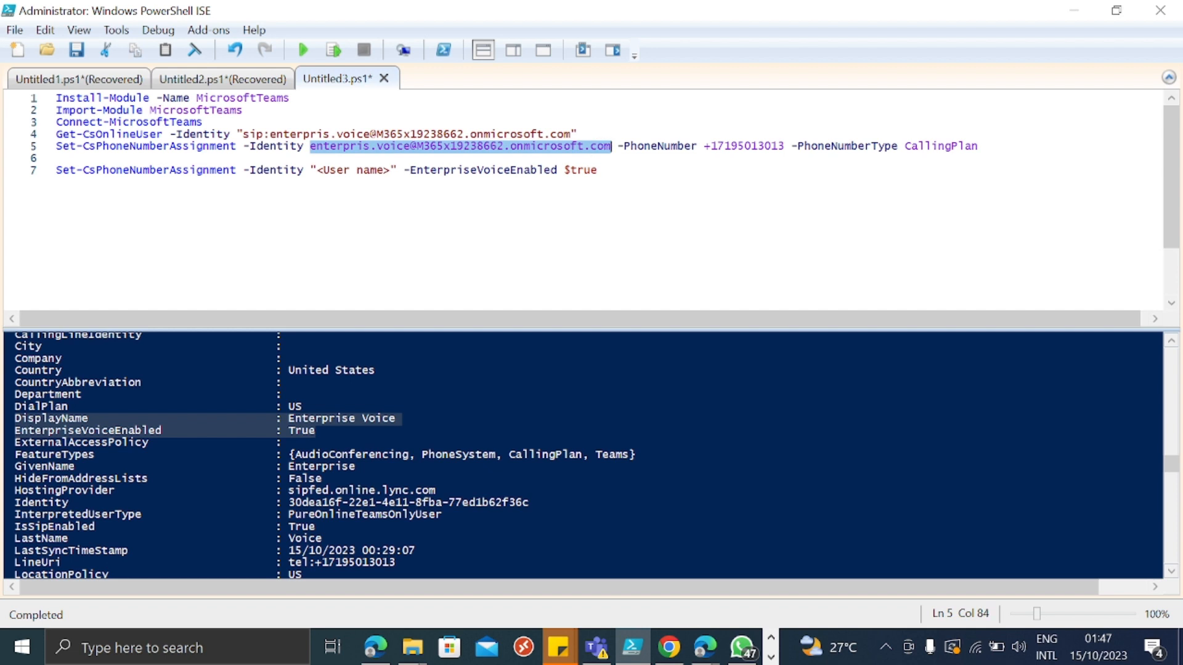
pyautogui.moveTo(317, 170); pyautogui.dragTo(390, 171)
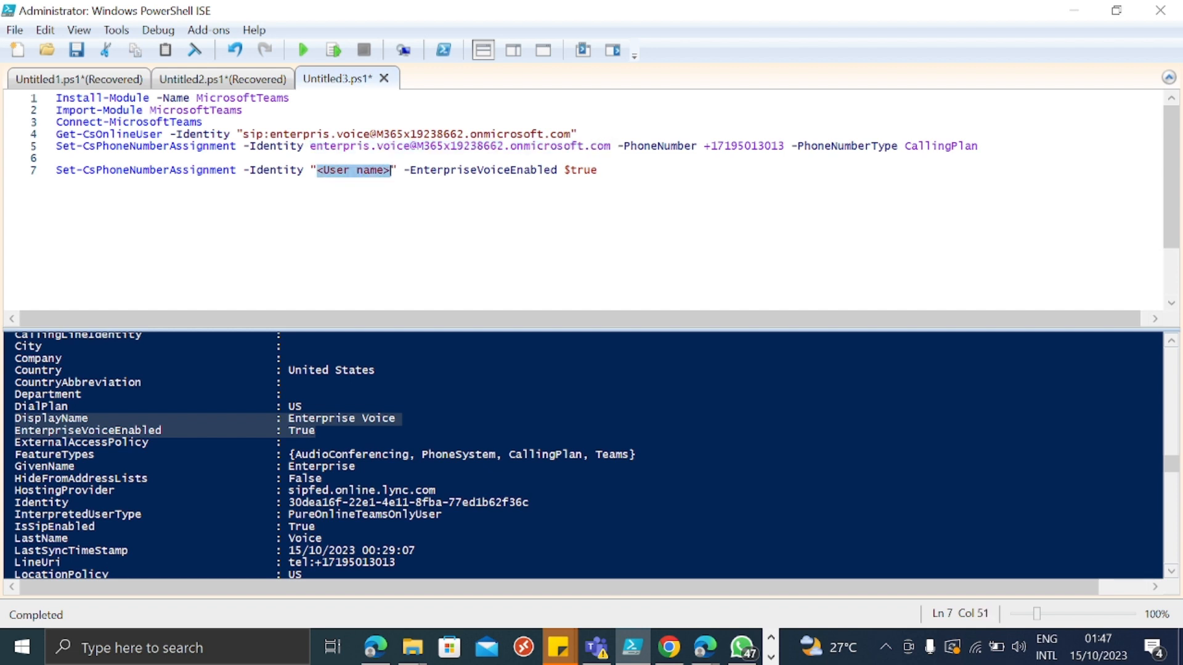
pyautogui.hotkey('ctrl', 'v')
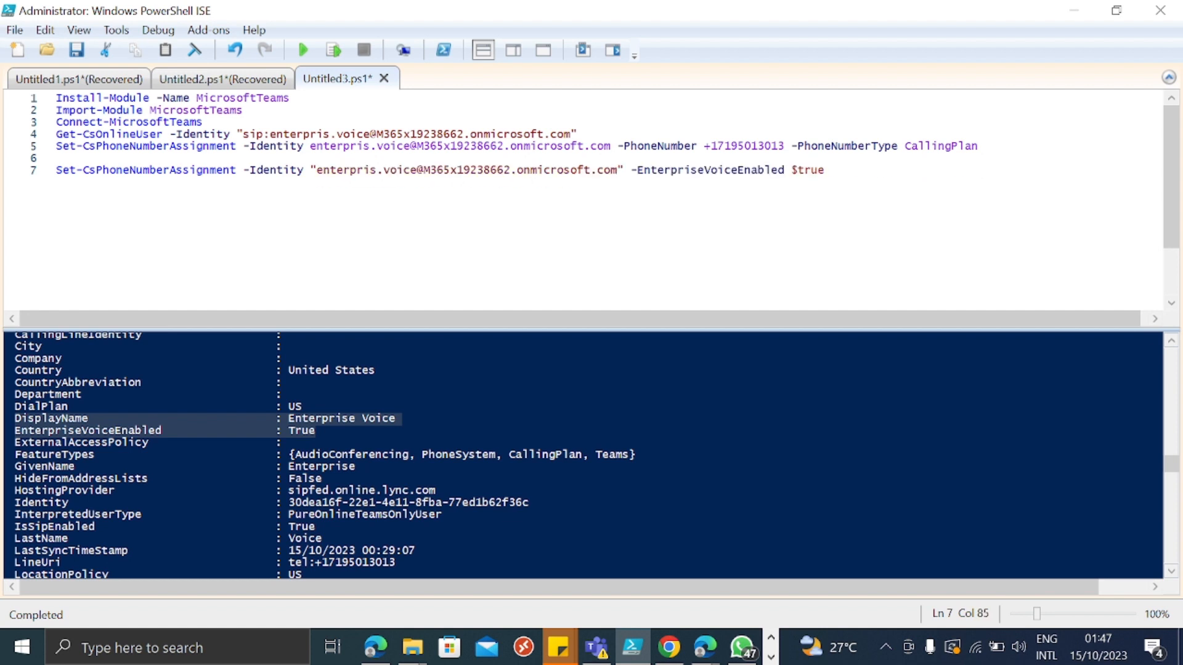
# Set the EnterpriseVoiceEnabled parameter to $False in the line 7 command
pyautogui.doubleClick(809, 171)
pyautogui.write('False')
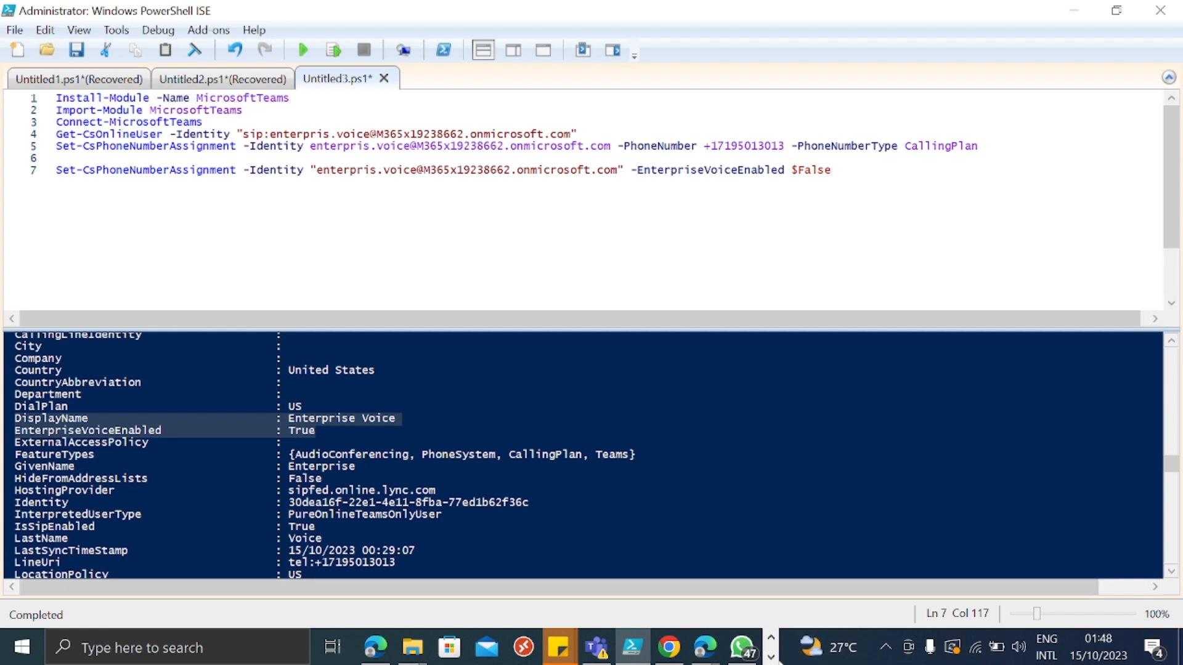
pyautogui.click(771, 657)
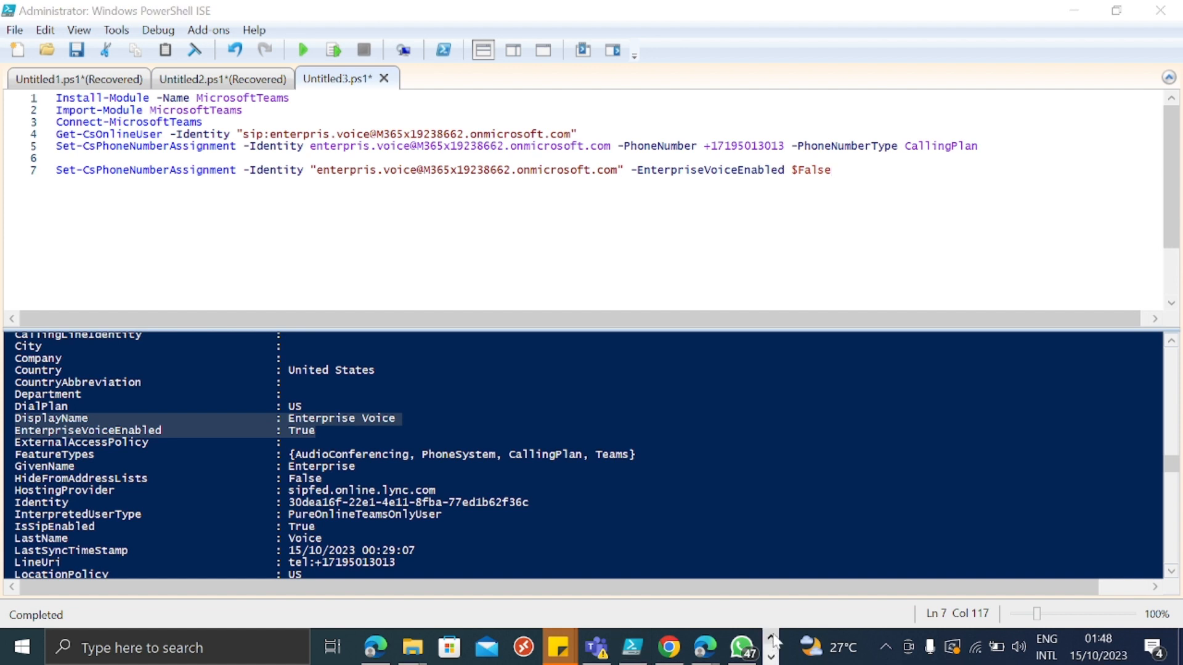